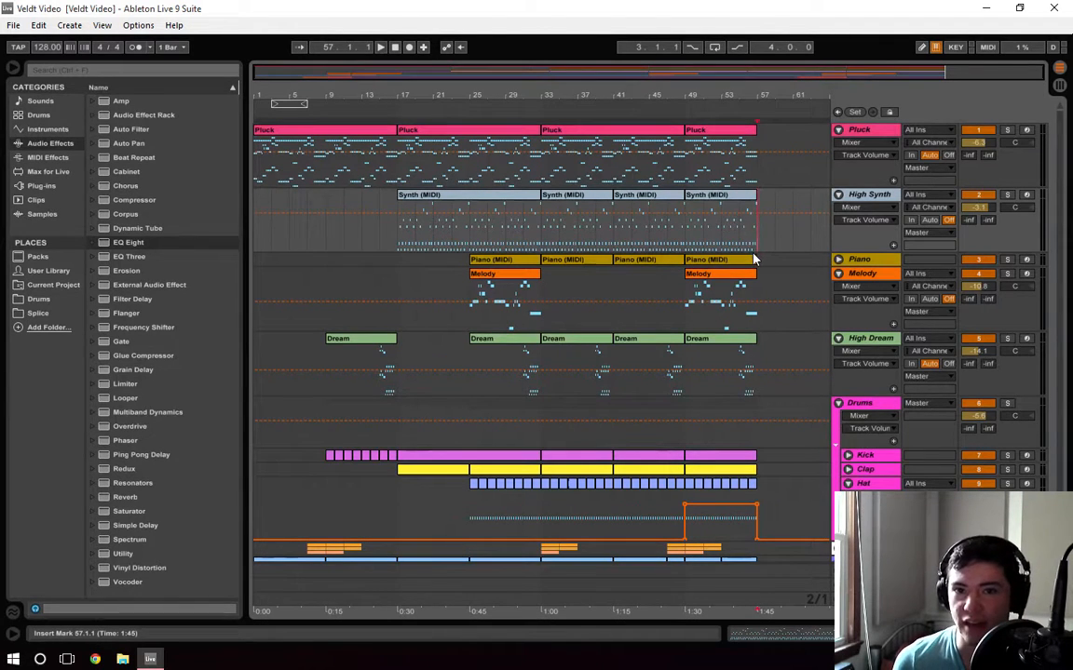
{"action": "left_click", "coordinate": [760, 180]}
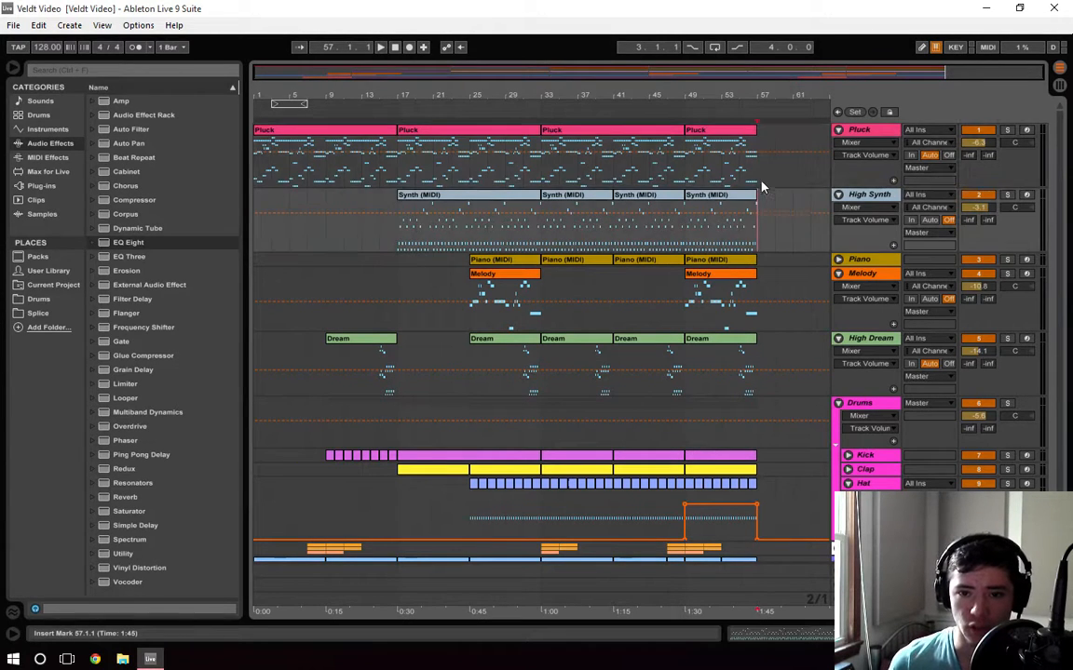
{"action": "left_click", "coordinate": [765, 185]}
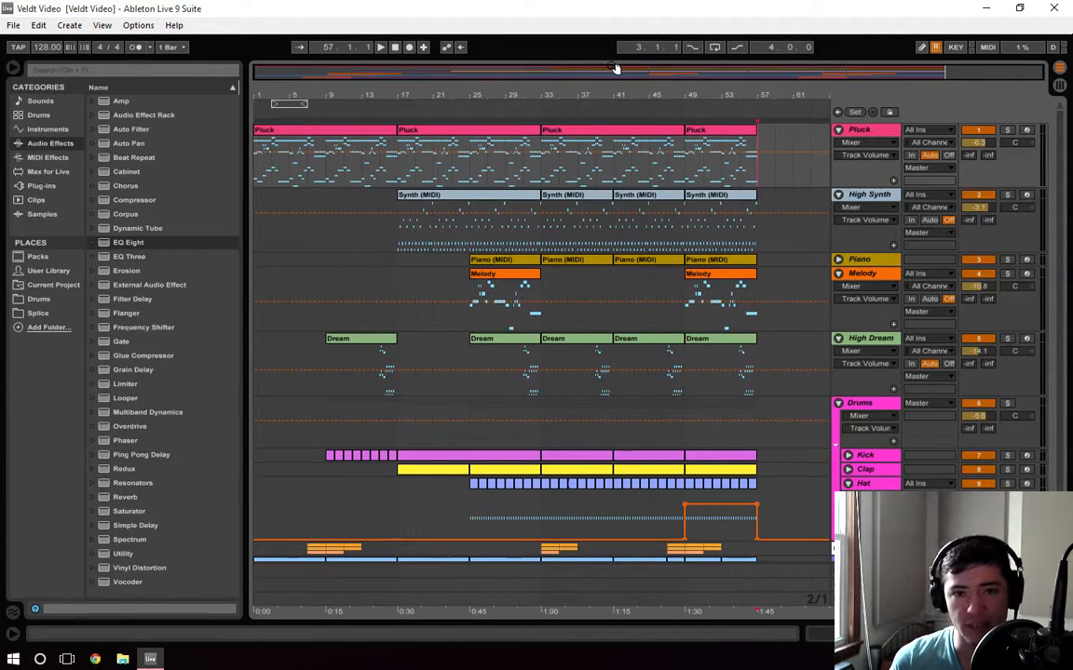
{"action": "left_click_drag", "start_coordinate": [608, 71], "coordinate": [516, 74]}
{"action": "scroll", "coordinate": [710, 215], "scroll_direction": "down", "scroll_amount": 2}
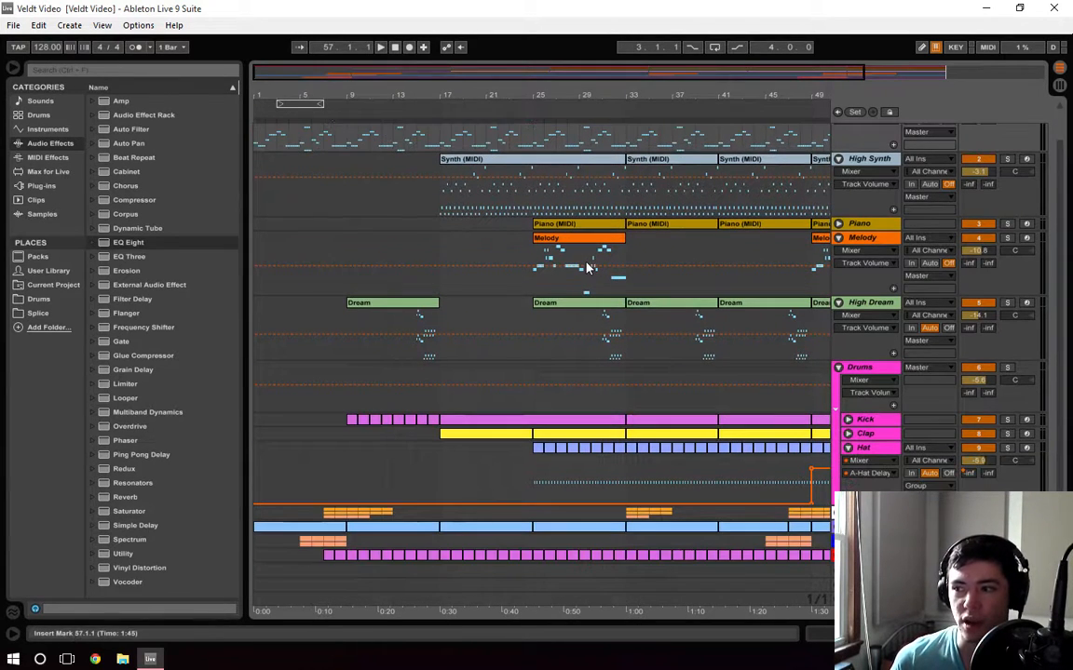
{"action": "scroll", "coordinate": [587, 267], "scroll_direction": "up", "scroll_amount": 2}
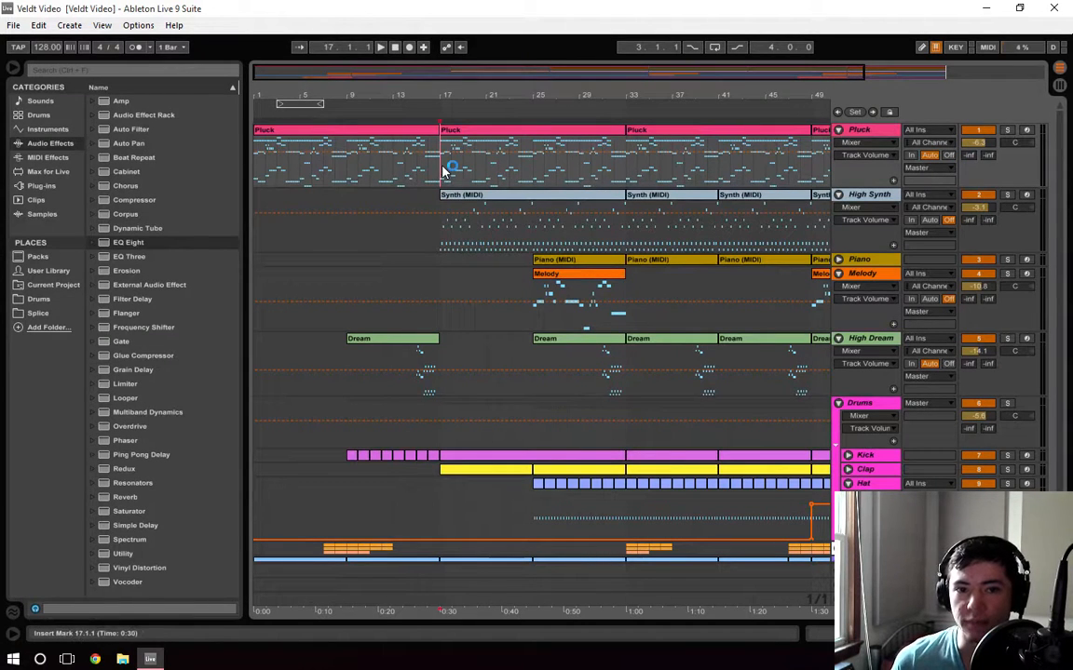
Play the arrangement from bar 1 and set the Hat track's volume to -6.9 dB
{"action": "left_click_drag", "start_coordinate": [452, 75], "coordinate": [428, 129]}
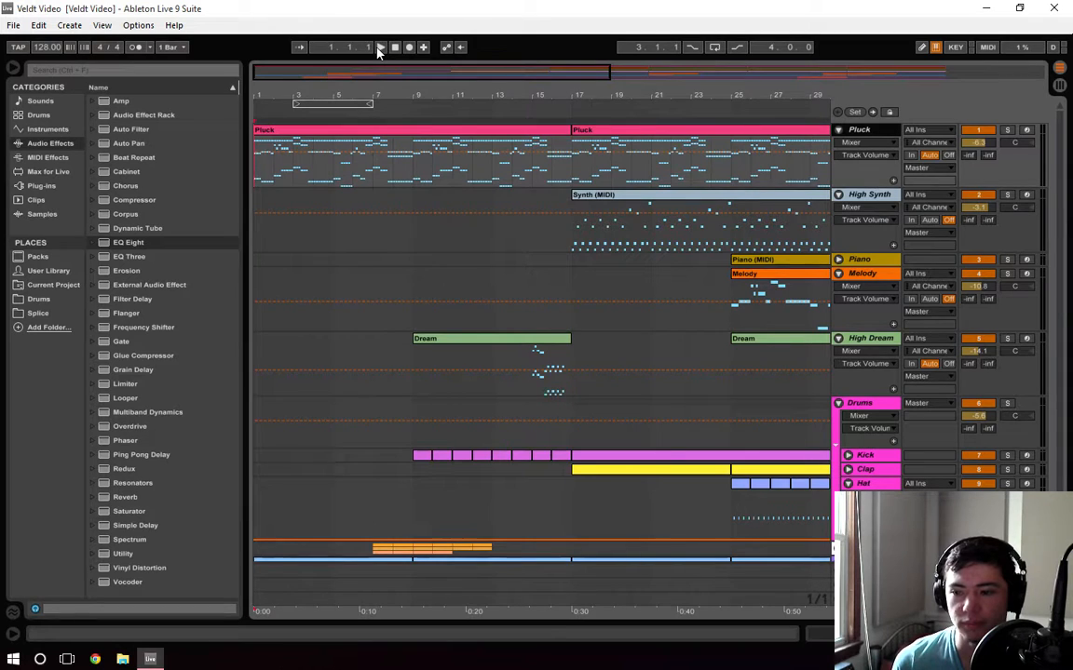
{"action": "left_click", "coordinate": [379, 48]}
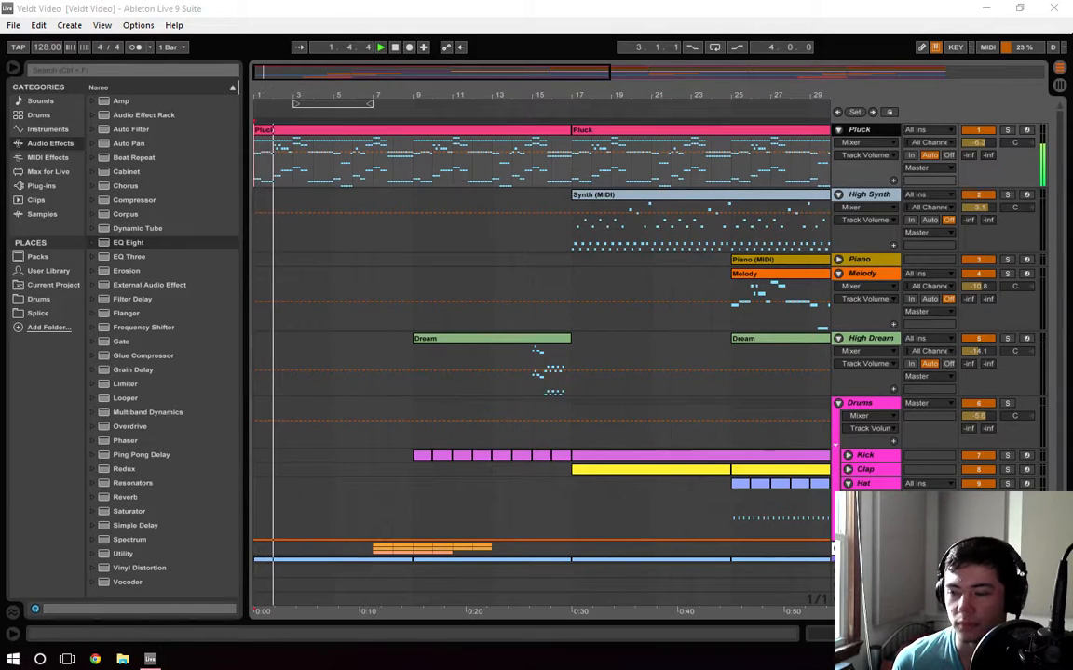
{"action": "scroll", "coordinate": [614, 198], "scroll_direction": "down", "scroll_amount": 1}
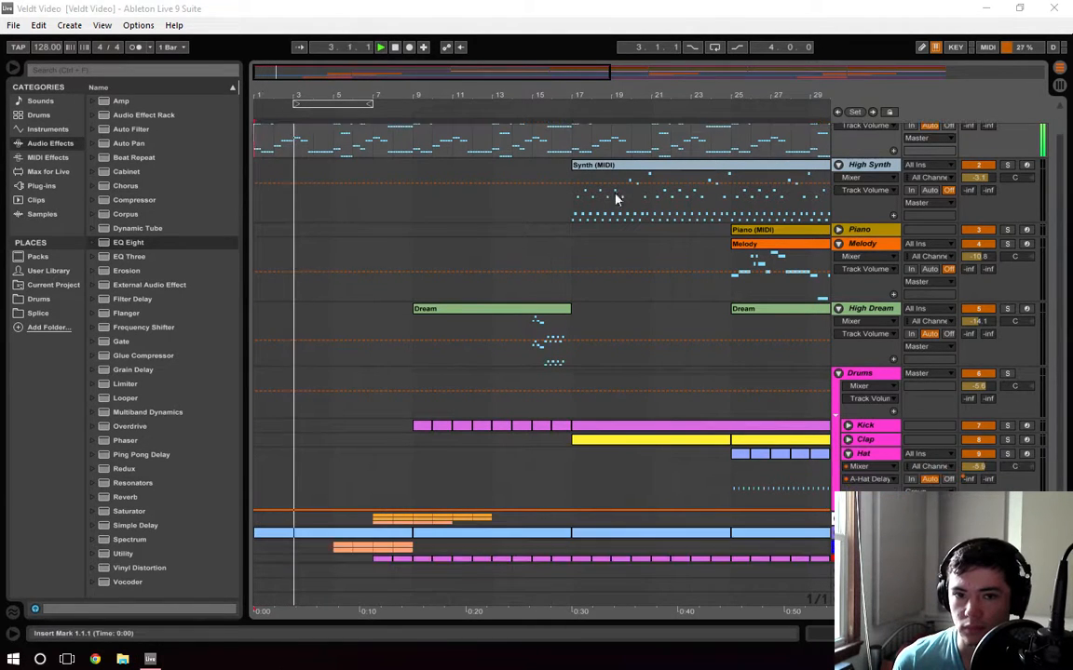
{"action": "scroll", "coordinate": [577, 186], "scroll_direction": "up", "scroll_amount": 1}
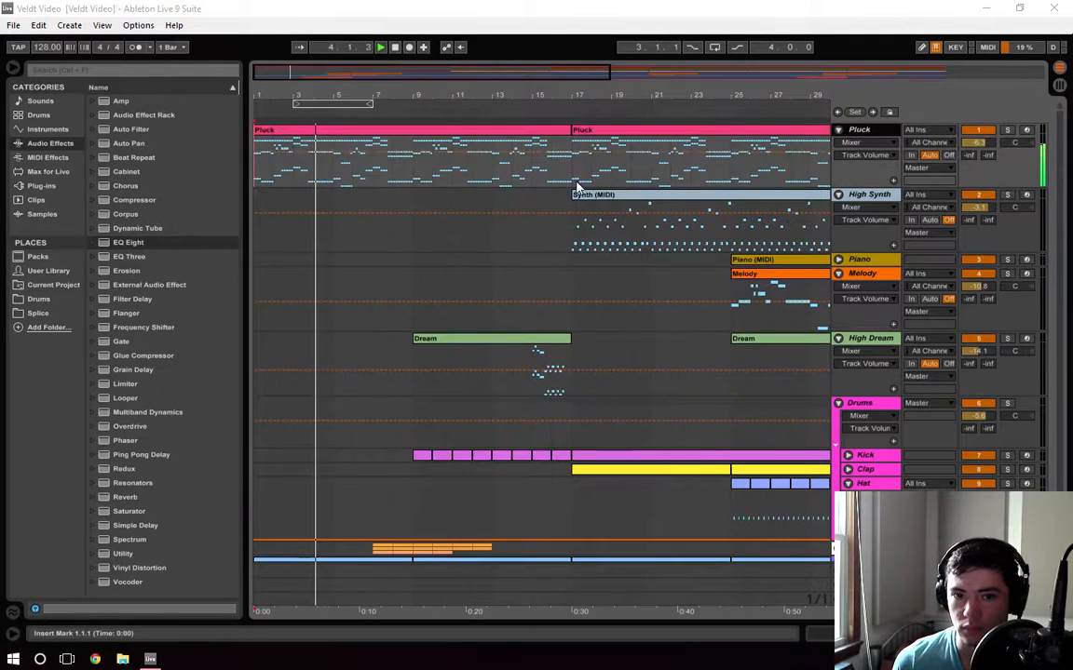
{"action": "scroll", "coordinate": [577, 186], "scroll_direction": "down", "scroll_amount": 1}
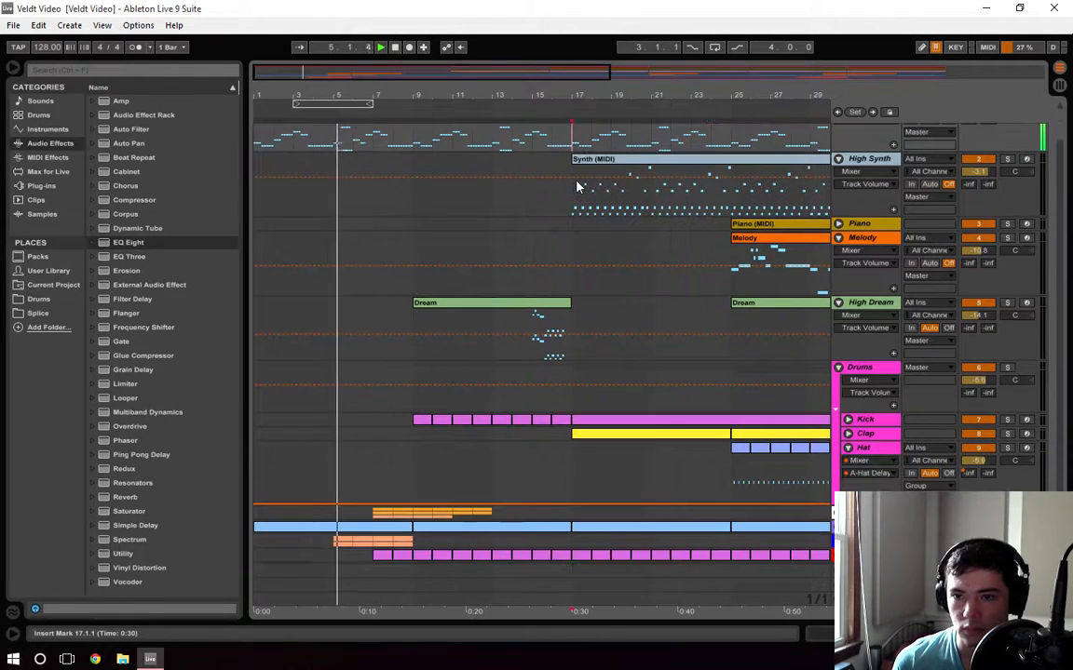
{"action": "left_click_drag", "start_coordinate": [976, 461], "coordinate": [976, 469]}
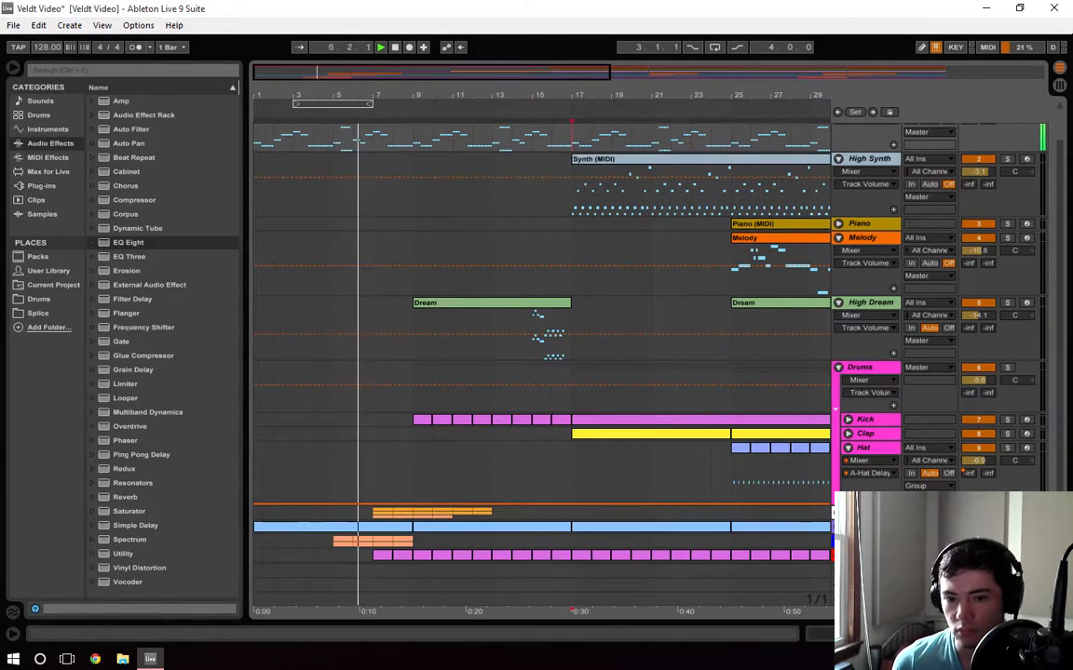
Unfold the Noise group to inspect its tracks and fold it again
{"action": "scroll", "coordinate": [620, 438], "scroll_direction": "down", "scroll_amount": 5}
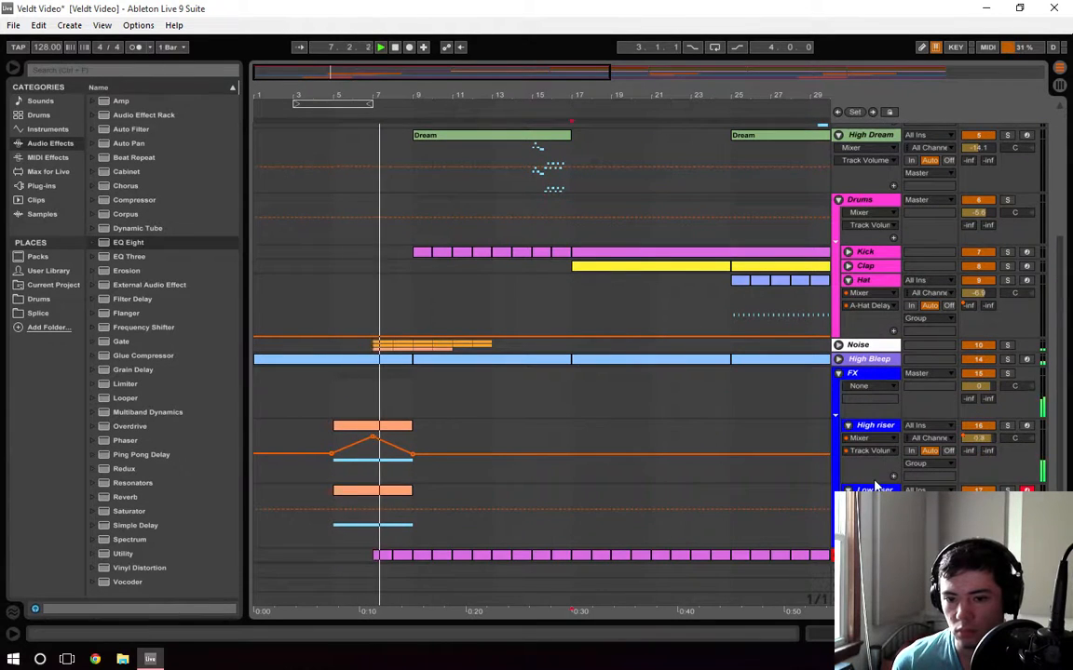
{"action": "scroll", "coordinate": [717, 443], "scroll_direction": "up", "scroll_amount": 2}
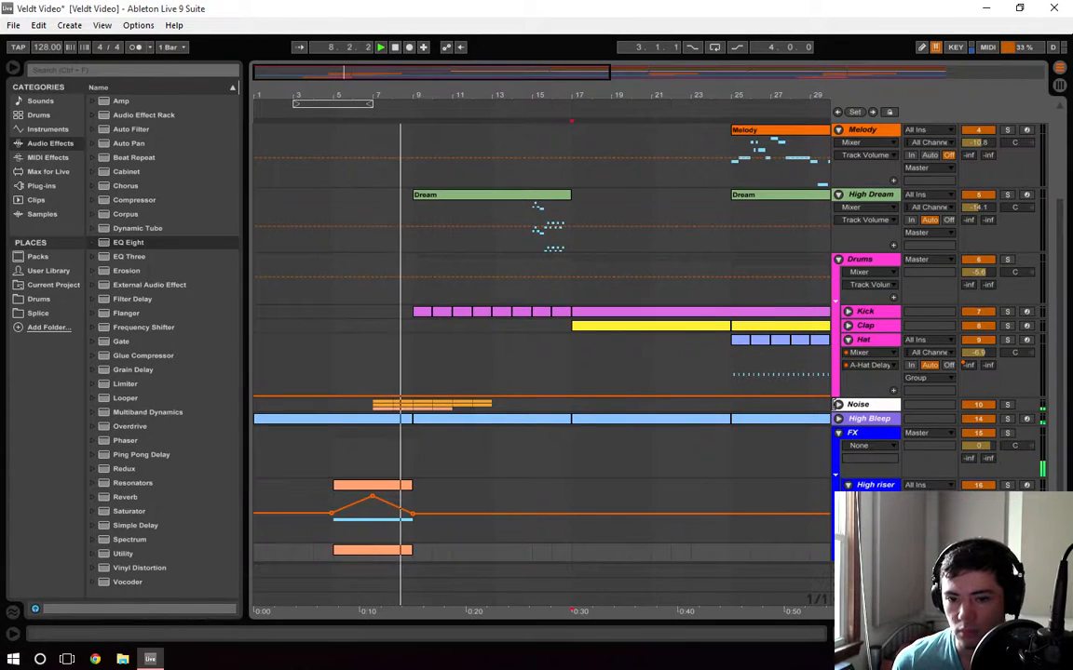
{"action": "left_click", "coordinate": [838, 404]}
{"action": "scroll", "coordinate": [839, 419], "scroll_direction": "up", "scroll_amount": 1}
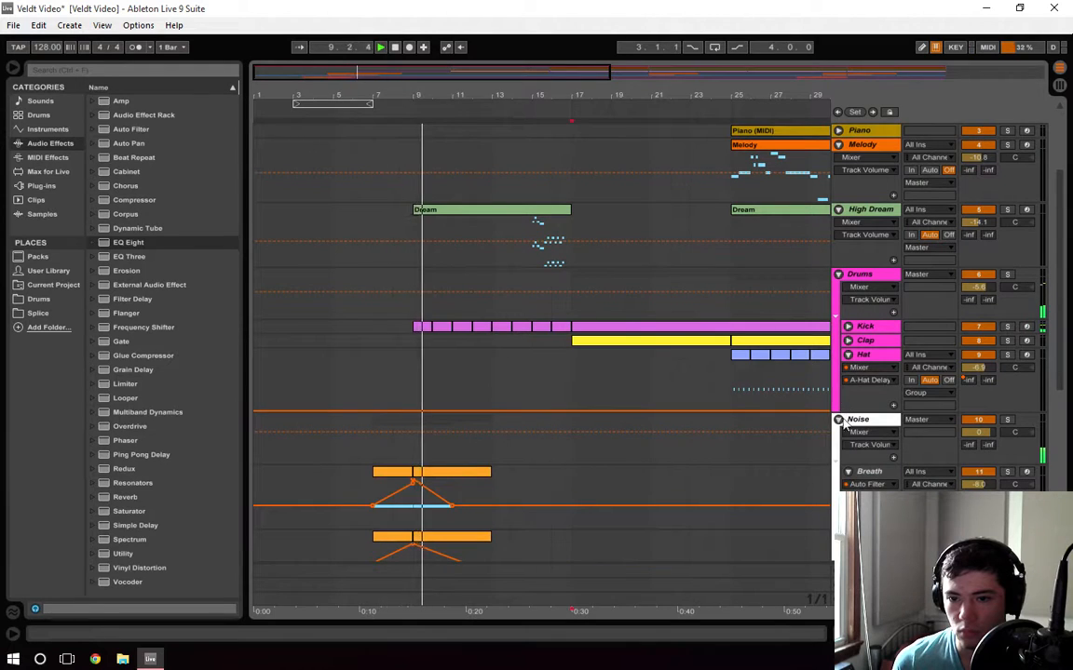
{"action": "left_click", "coordinate": [838, 421]}
Fold the Drums group and the High Dream, Melody, High Synth and Pluck tracks
{"action": "scroll", "coordinate": [840, 417], "scroll_direction": "up", "scroll_amount": 4}
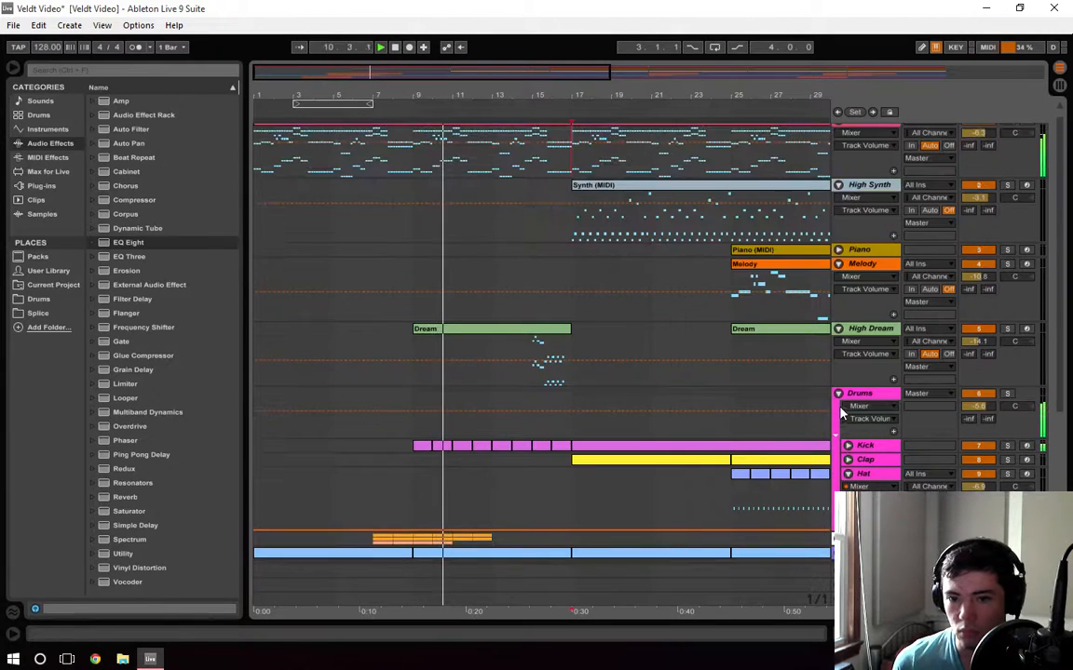
{"action": "left_click", "coordinate": [838, 393]}
{"action": "scroll", "coordinate": [839, 386], "scroll_direction": "up", "scroll_amount": 1}
{"action": "left_click", "coordinate": [838, 338]}
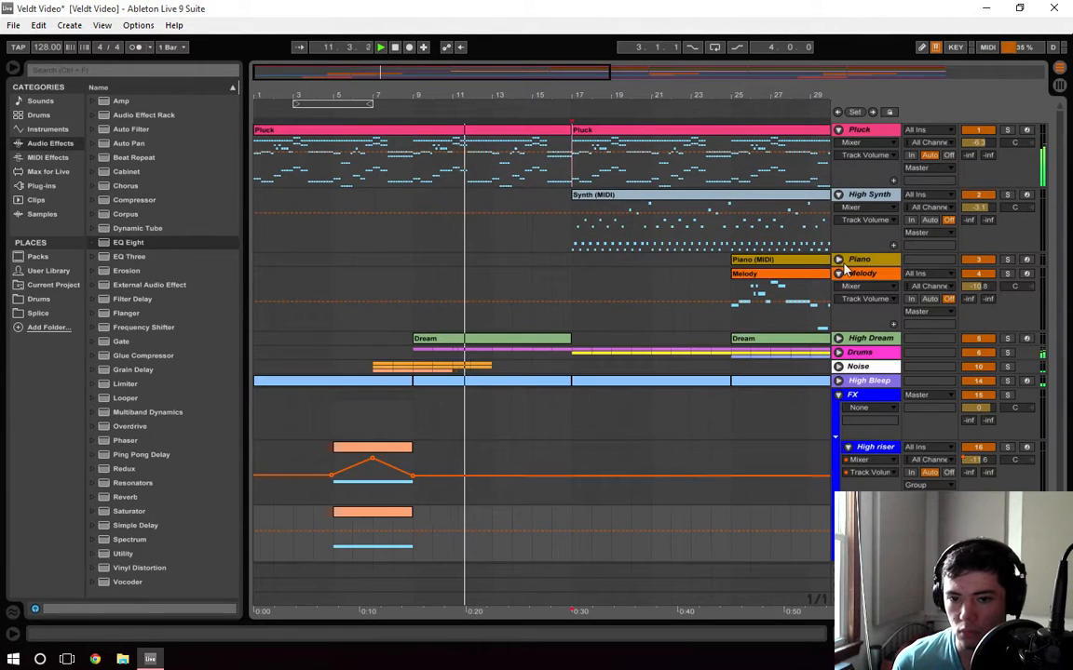
{"action": "left_click", "coordinate": [839, 272]}
{"action": "left_click", "coordinate": [838, 195]}
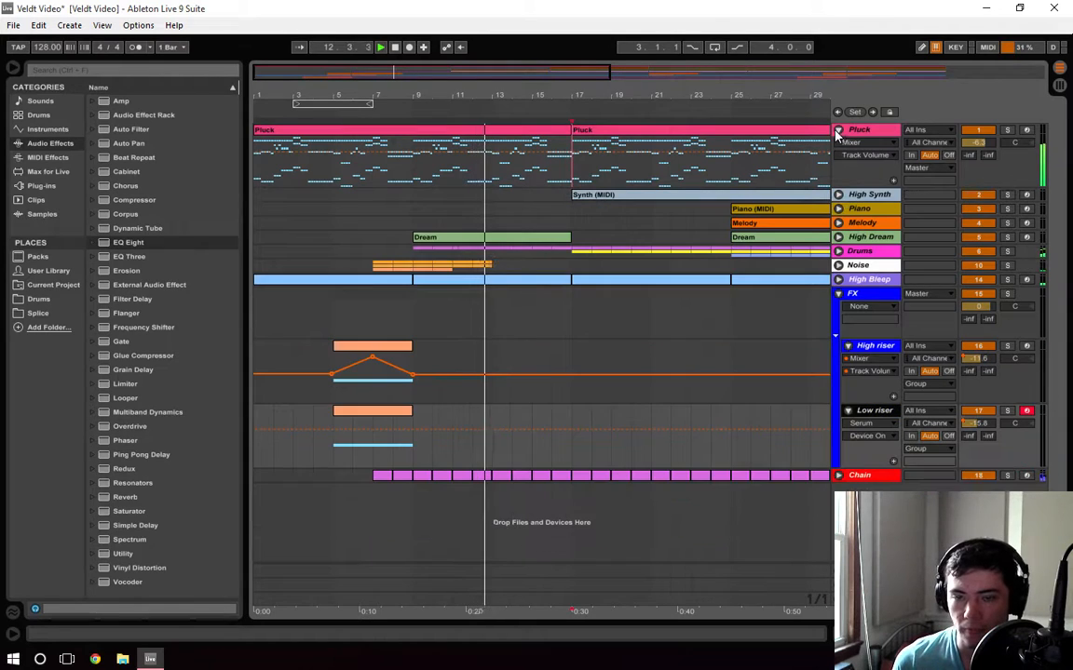
{"action": "left_click", "coordinate": [837, 132]}
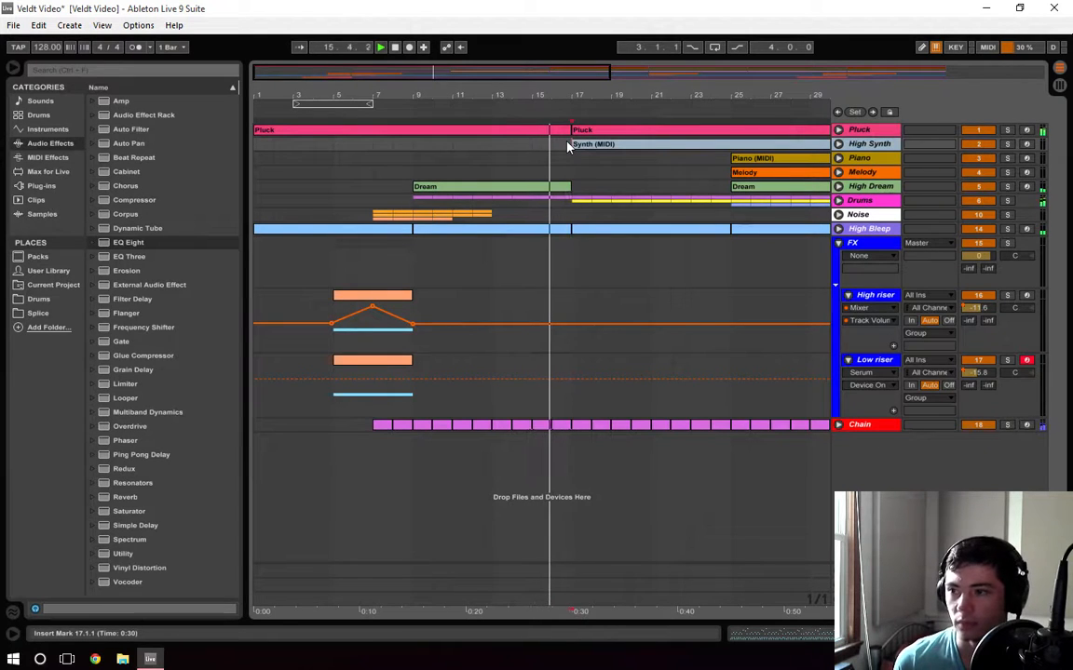
Unfold the High Dream, High Synth, Piano and High Bleep tracks while the arrangement plays
{"action": "left_click", "coordinate": [838, 186]}
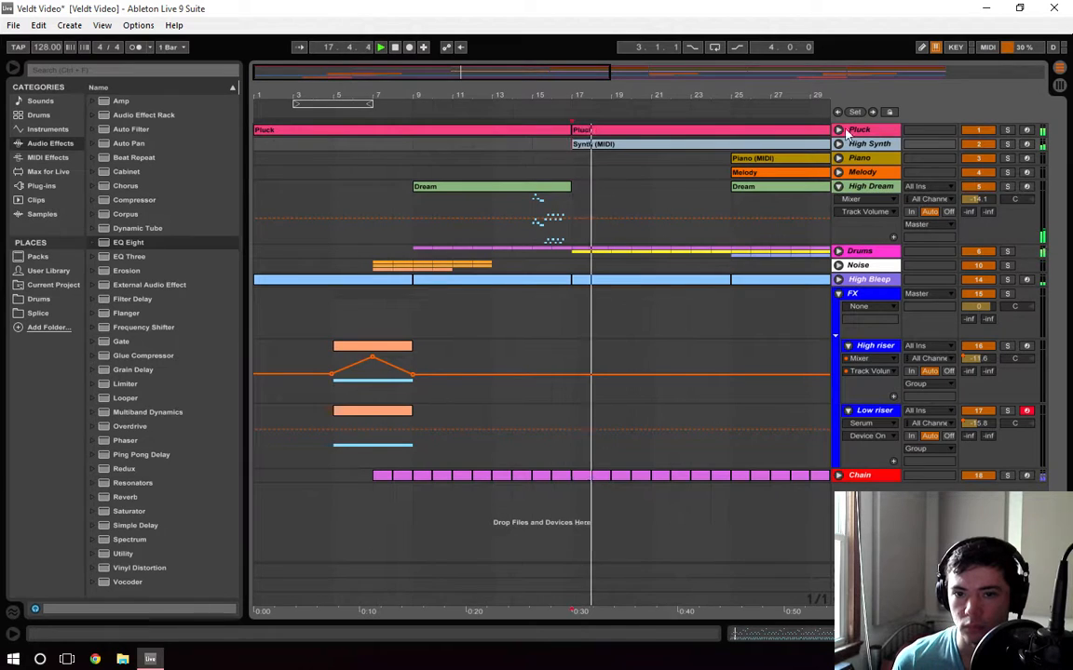
{"action": "left_click", "coordinate": [839, 144]}
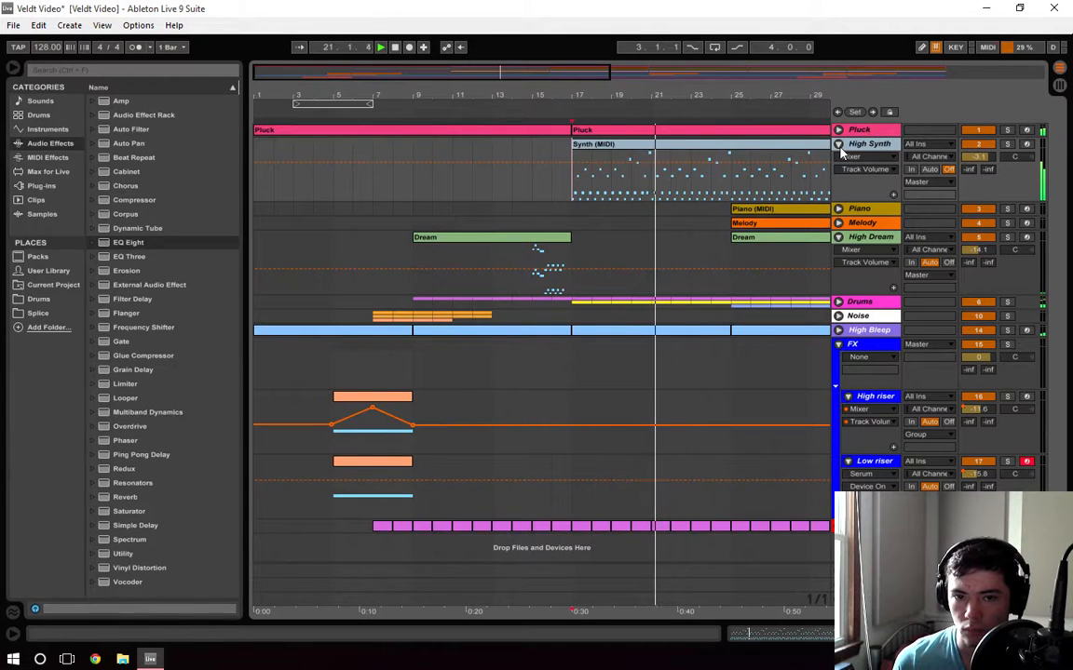
{"action": "mouse_move", "coordinate": [456, 80]}
{"action": "left_mouse_down"}
{"action": "mouse_move", "coordinate": [745, 72]}
{"action": "mouse_move", "coordinate": [647, 80]}
{"action": "left_mouse_up"}
{"action": "left_click", "coordinate": [543, 261]}
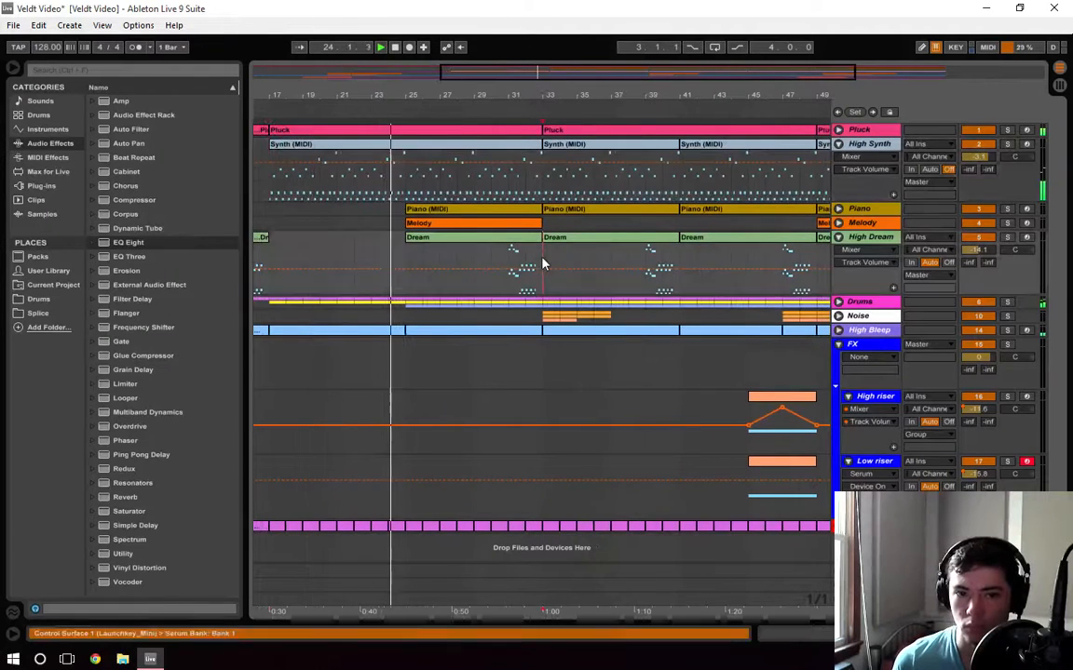
{"action": "left_click", "coordinate": [838, 209]}
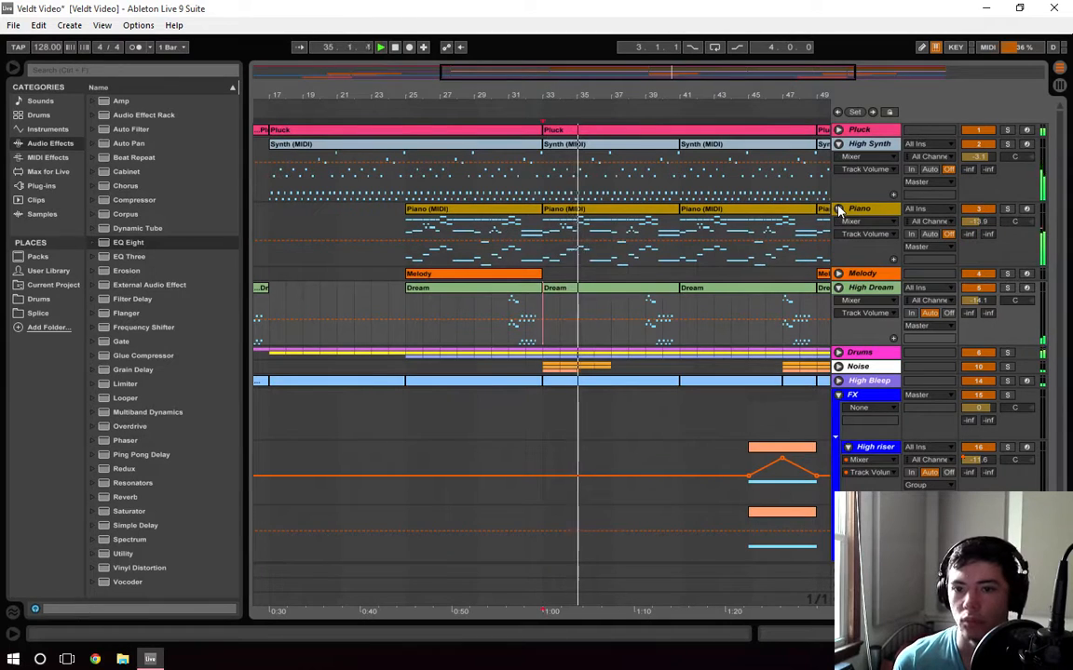
{"action": "left_click_drag", "start_coordinate": [716, 70], "coordinate": [818, 79]}
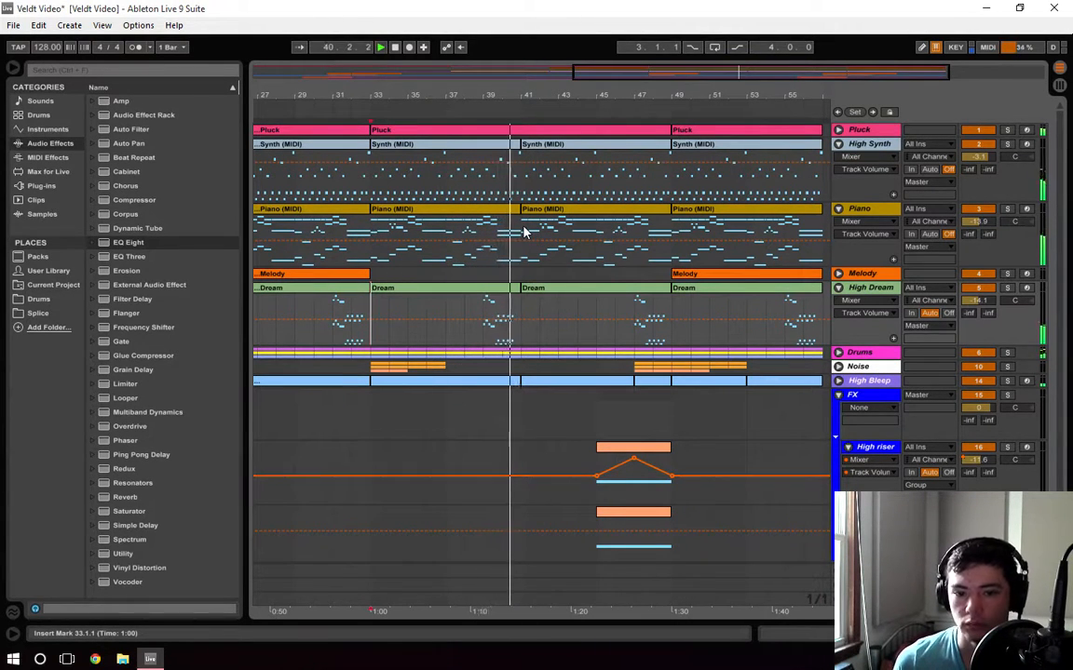
{"action": "scroll", "coordinate": [671, 289], "scroll_direction": "down", "scroll_amount": 1}
{"action": "left_click", "coordinate": [838, 366]}
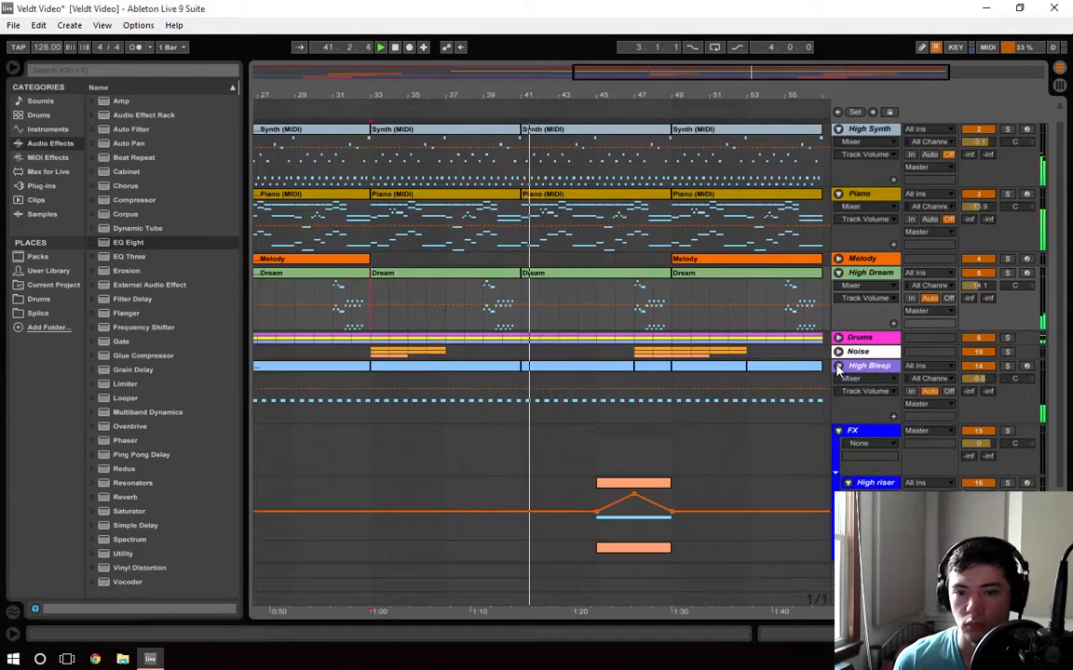
Follow the playback past the last clips and look over the whole arrangement
{"action": "scroll", "coordinate": [754, 425], "scroll_direction": "down", "scroll_amount": 1}
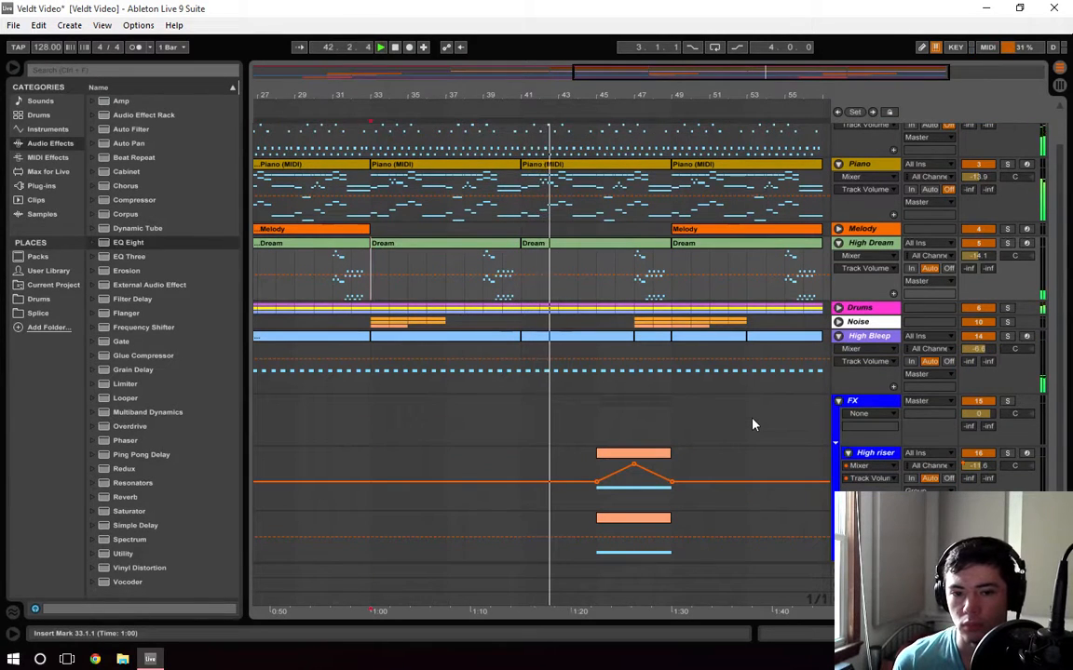
{"action": "scroll", "coordinate": [750, 424], "scroll_direction": "down", "scroll_amount": 1}
{"action": "scroll", "coordinate": [751, 424], "scroll_direction": "up", "scroll_amount": 2}
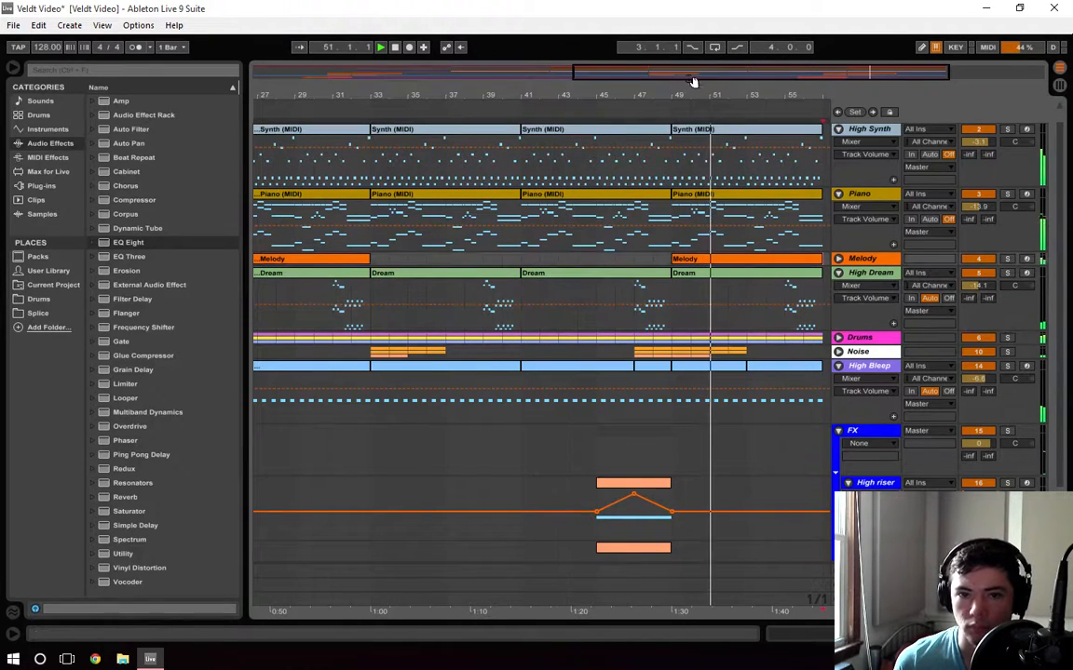
{"action": "left_click_drag", "start_coordinate": [696, 79], "coordinate": [701, 76]}
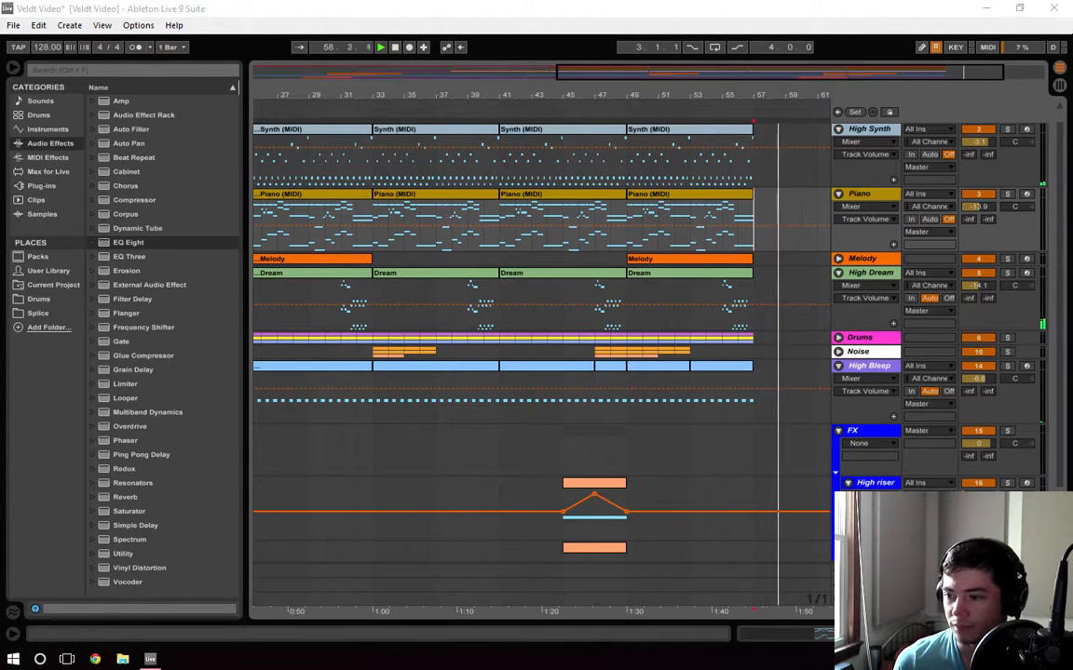
{"action": "left_click_drag", "start_coordinate": [725, 80], "coordinate": [701, 54]}
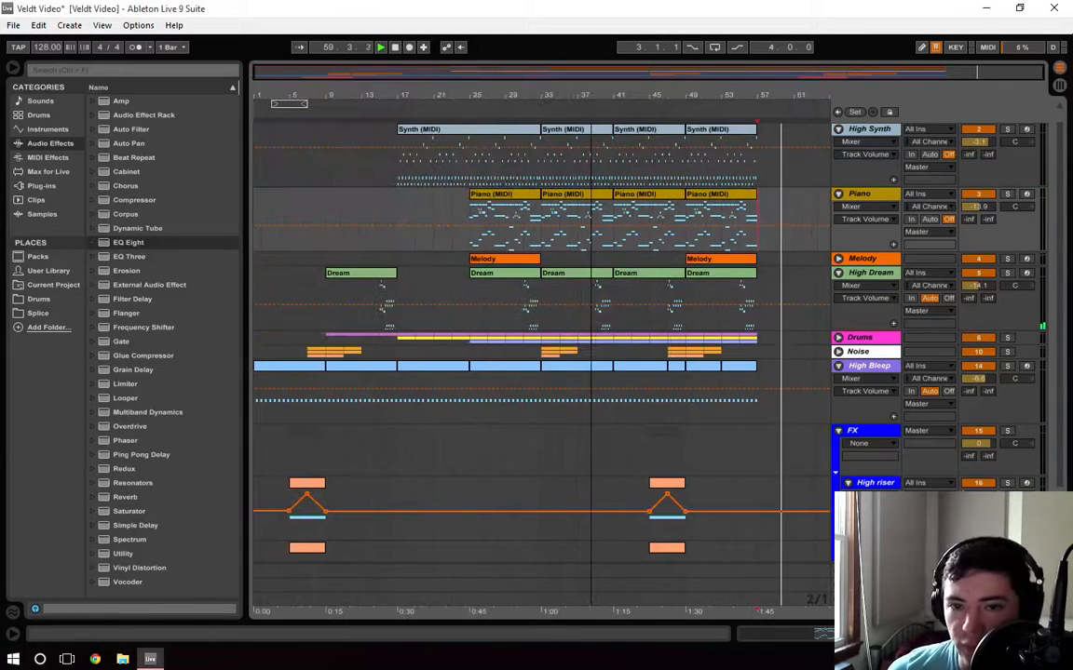
{"action": "left_click", "coordinate": [757, 181]}
{"action": "scroll", "coordinate": [768, 279], "scroll_direction": "up", "scroll_amount": 1}
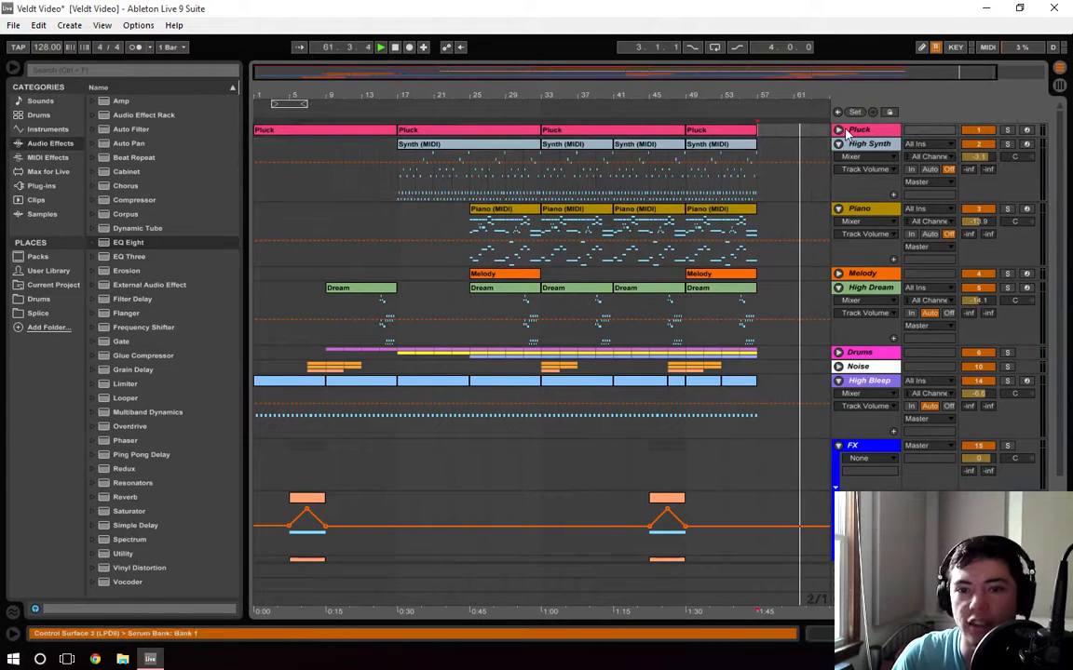
Stop the playback and return the playback position to the start of the arrangement
{"action": "left_click_drag", "start_coordinate": [846, 73], "coordinate": [634, 98]}
{"action": "left_click", "coordinate": [509, 194]}
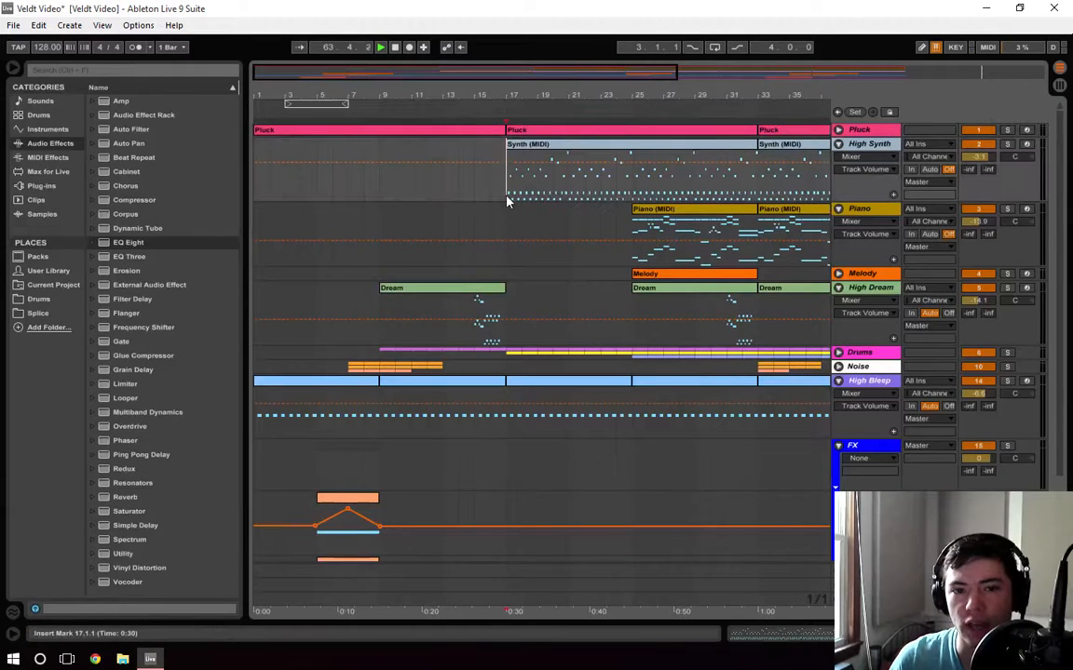
{"action": "left_click_drag", "start_coordinate": [494, 72], "coordinate": [428, 73]}
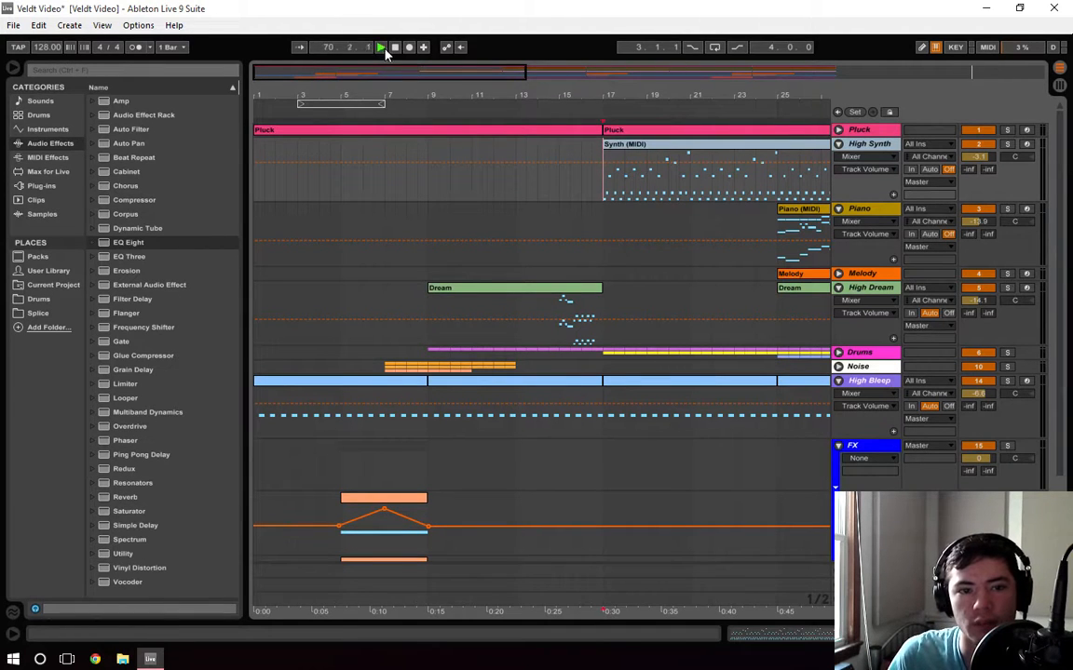
{"action": "left_click", "coordinate": [395, 48]}
{"action": "left_click", "coordinate": [394, 48]}
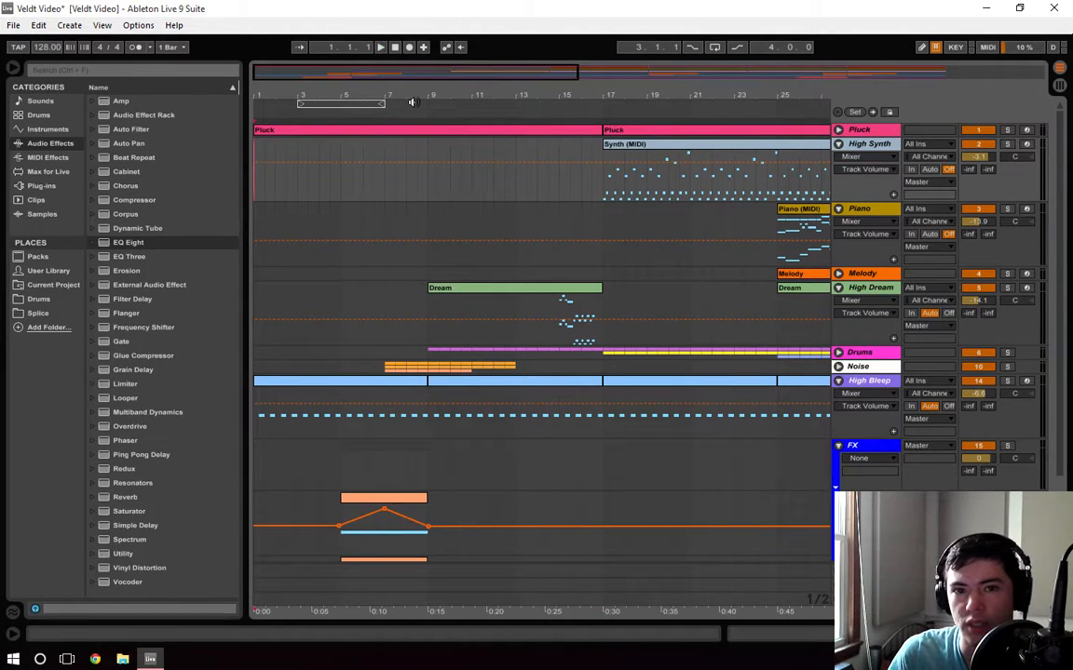
Open the Pluck clip starting at bar 17 for note editing and enlarge the note editor
{"action": "left_click_drag", "start_coordinate": [395, 69], "coordinate": [392, 77]}
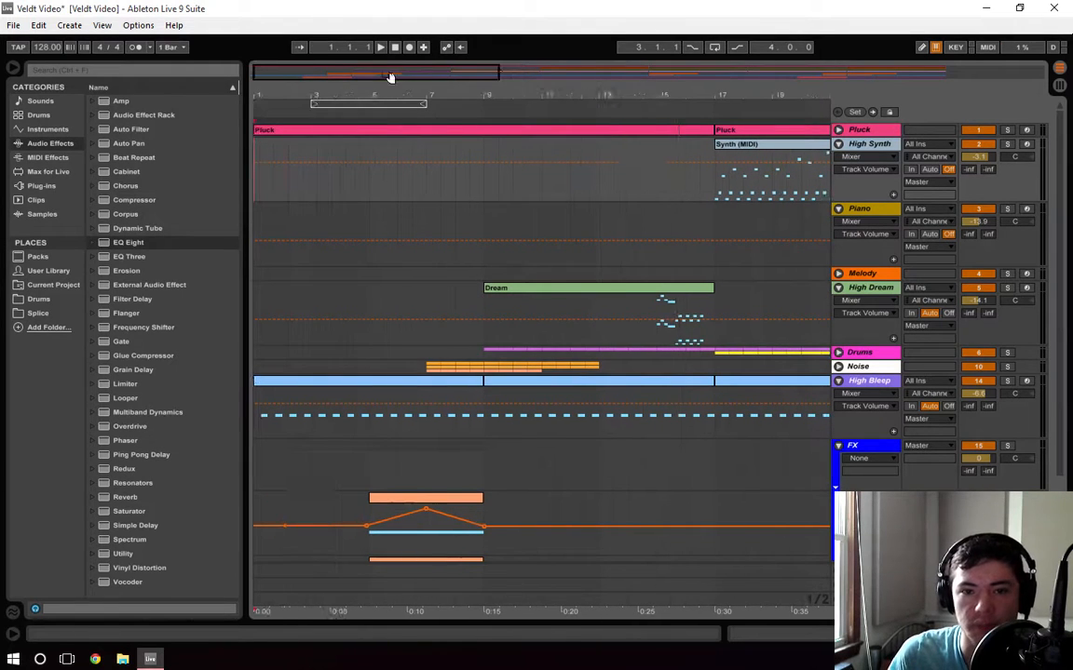
{"action": "double_click", "coordinate": [646, 130]}
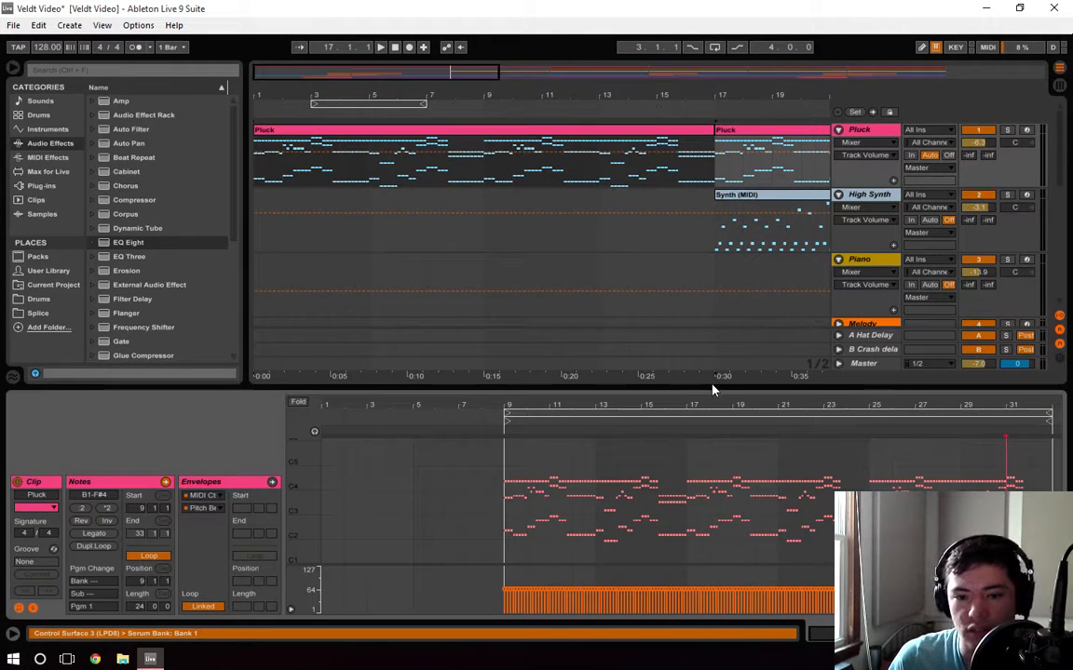
{"action": "left_click_drag", "start_coordinate": [712, 386], "coordinate": [736, 253]}
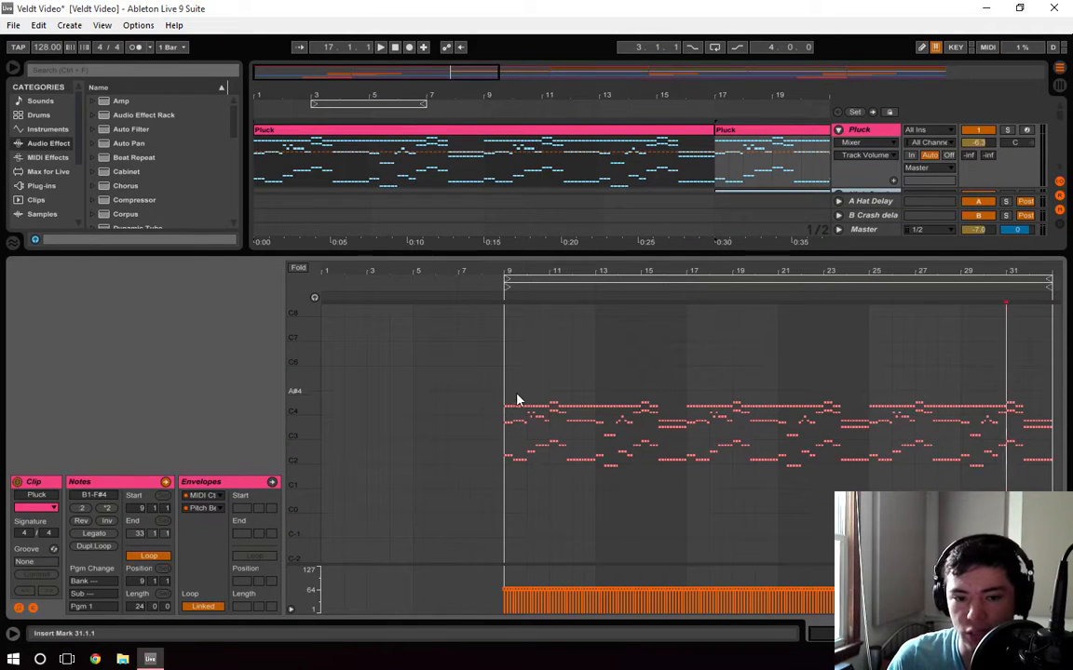
{"action": "left_click_drag", "start_coordinate": [532, 250], "coordinate": [542, 280]}
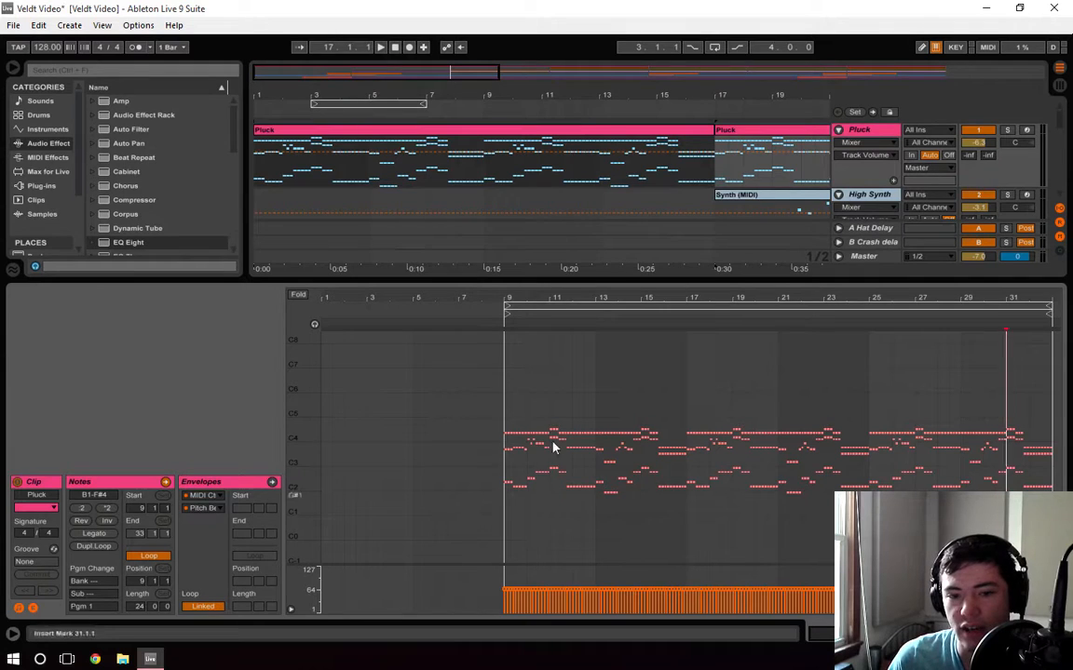
Enlarge the note editor to examine the Pluck clip's notes, and shrink it again to bring back the arrangement tracks
{"action": "left_click_drag", "start_coordinate": [481, 289], "coordinate": [489, 111]}
{"action": "left_click_drag", "start_coordinate": [558, 123], "coordinate": [373, 117]}
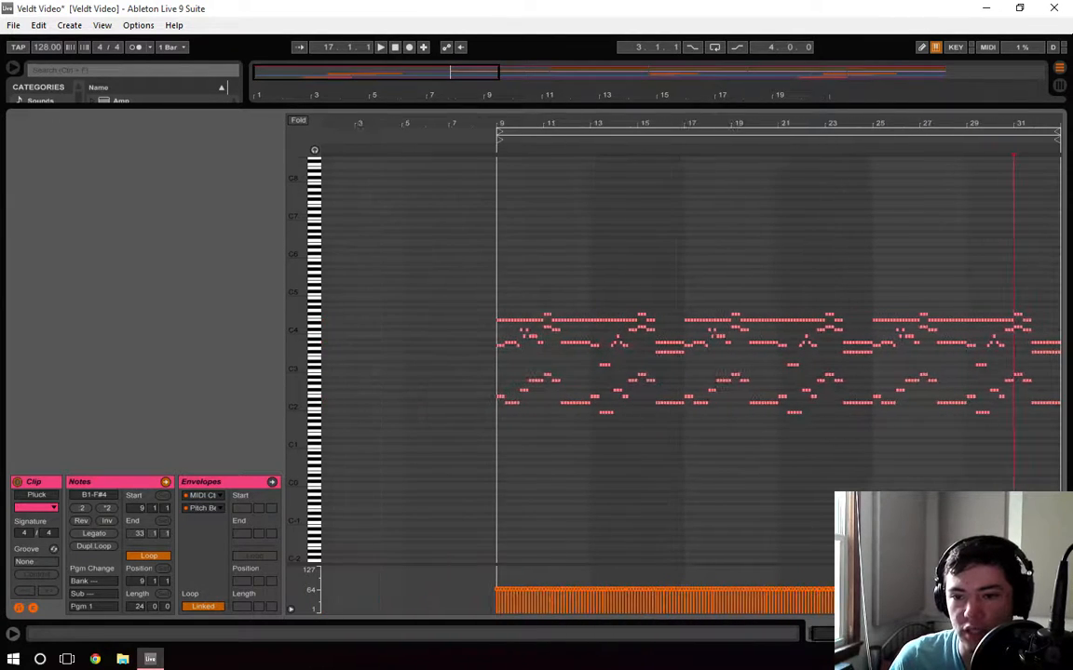
{"action": "left_click_drag", "start_coordinate": [680, 111], "coordinate": [745, 448]}
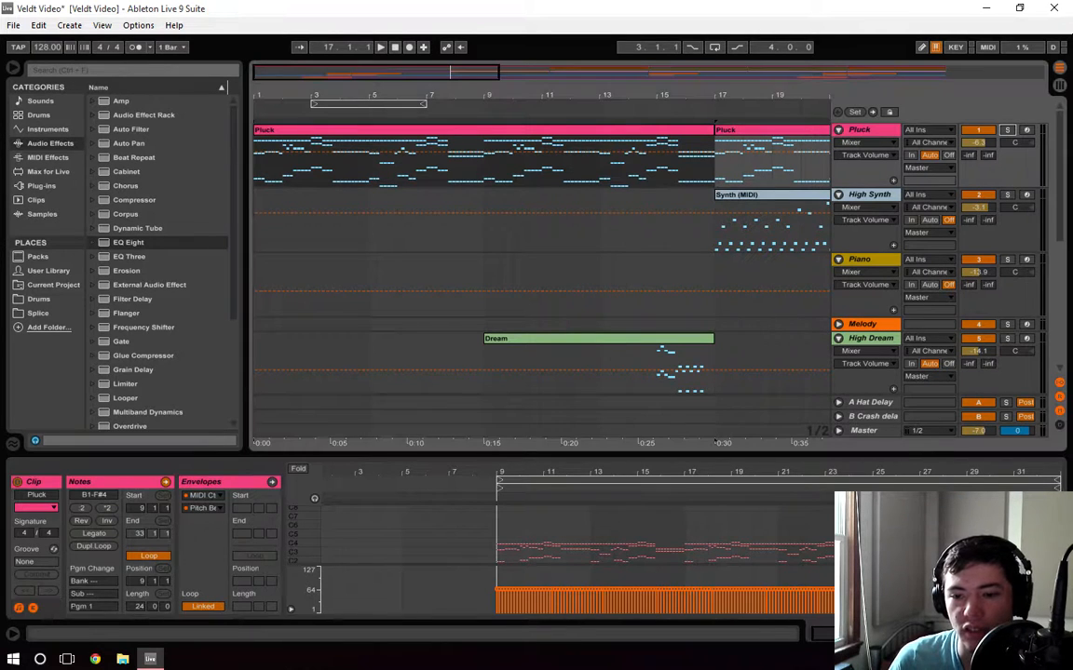
Solo the Pluck track, play it from the start of the arrangement and stop the playback
{"action": "left_click", "coordinate": [863, 131]}
{"action": "left_click", "coordinate": [395, 46]}
{"action": "key", "text": "space"}
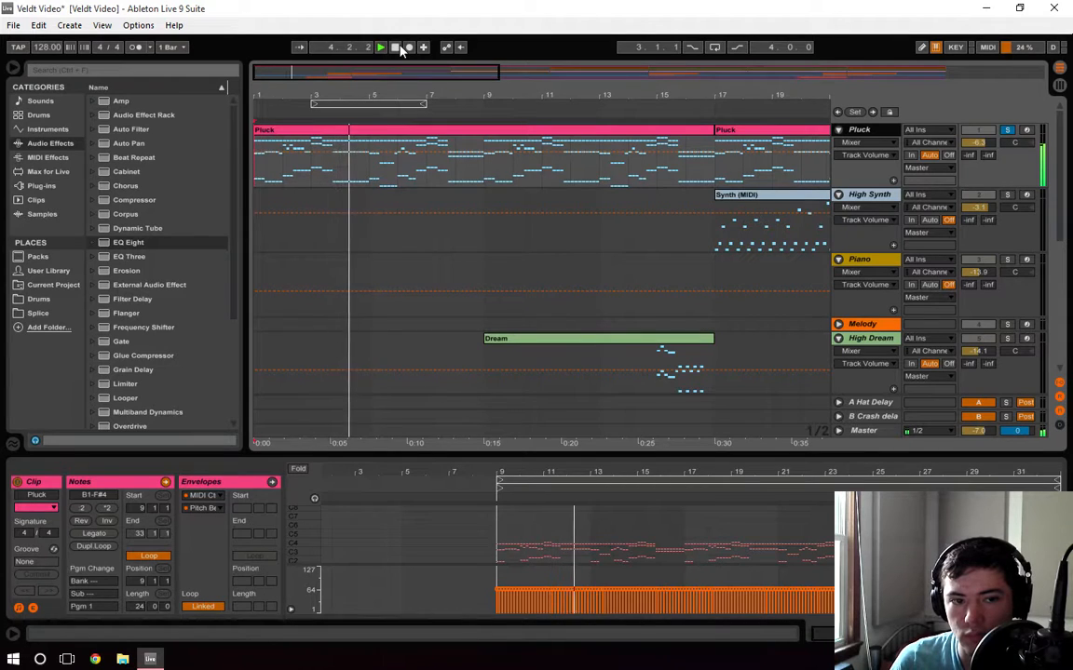
{"action": "left_click", "coordinate": [399, 47]}
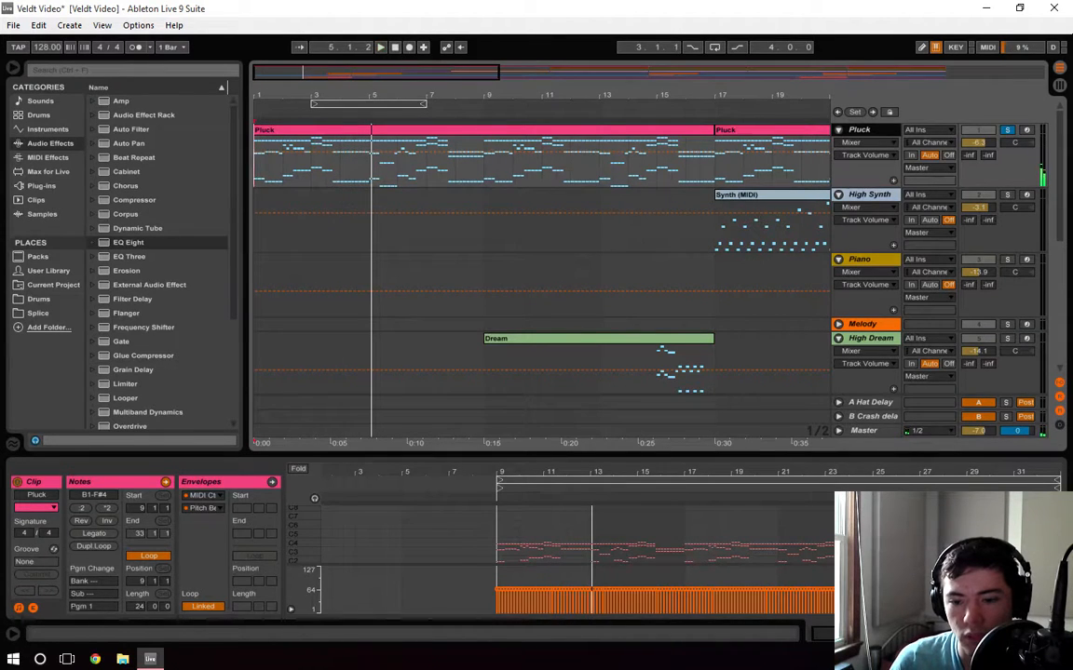
Show the Pluck track's devices and open its Serum instrument window, moved so all its controls are in view
{"action": "double_click", "coordinate": [862, 131]}
{"action": "left_click", "coordinate": [370, 172]}
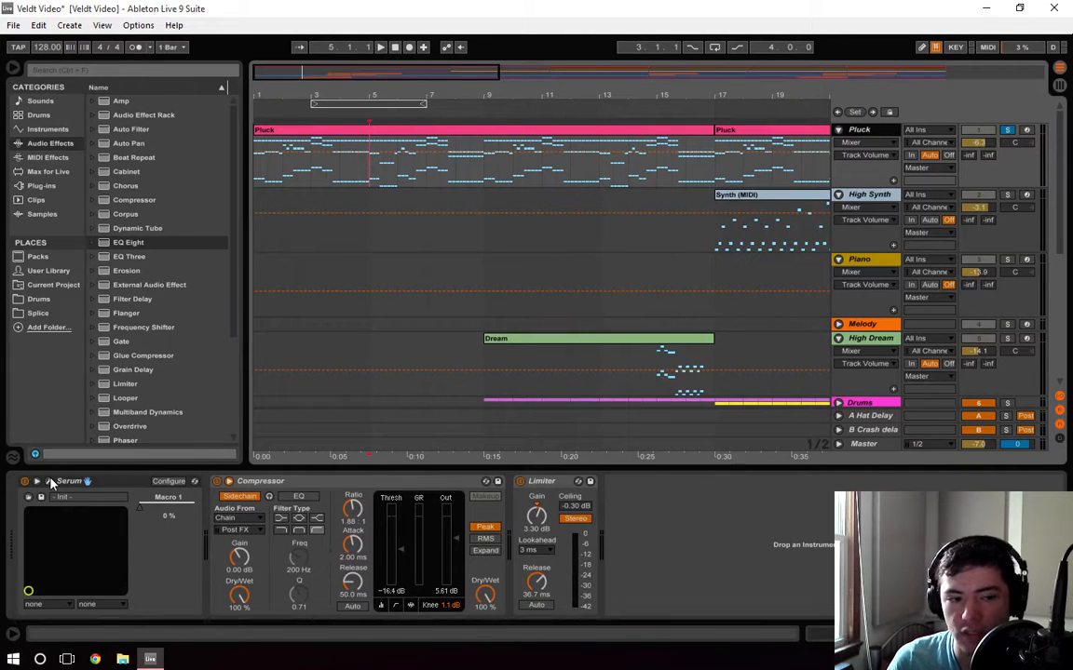
{"action": "left_click", "coordinate": [51, 482]}
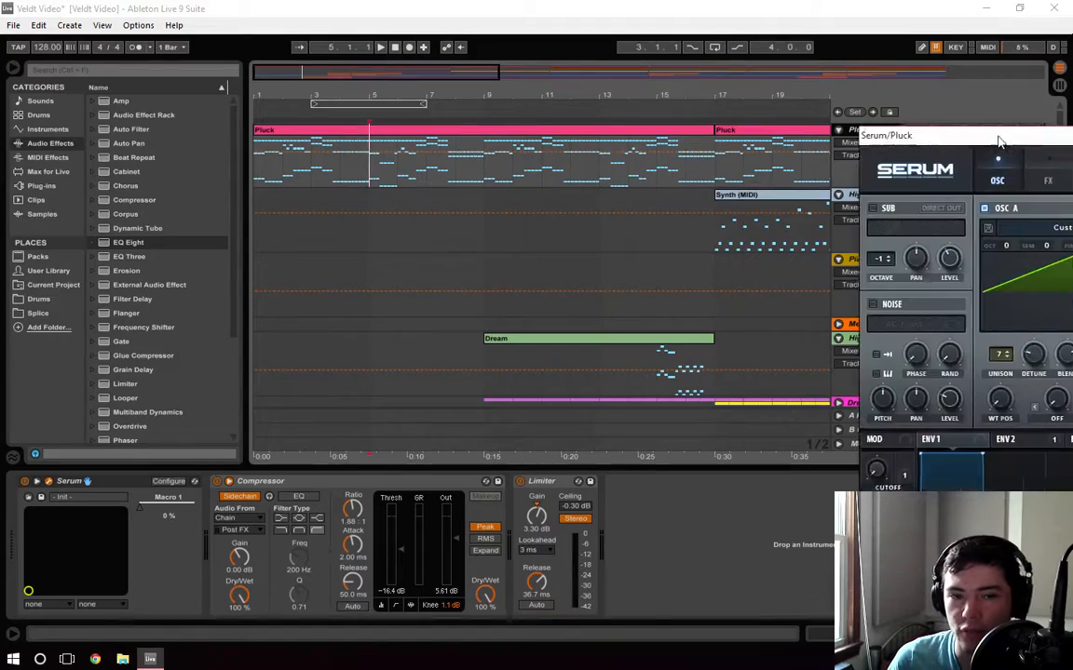
{"action": "left_click_drag", "start_coordinate": [998, 138], "coordinate": [307, 50]}
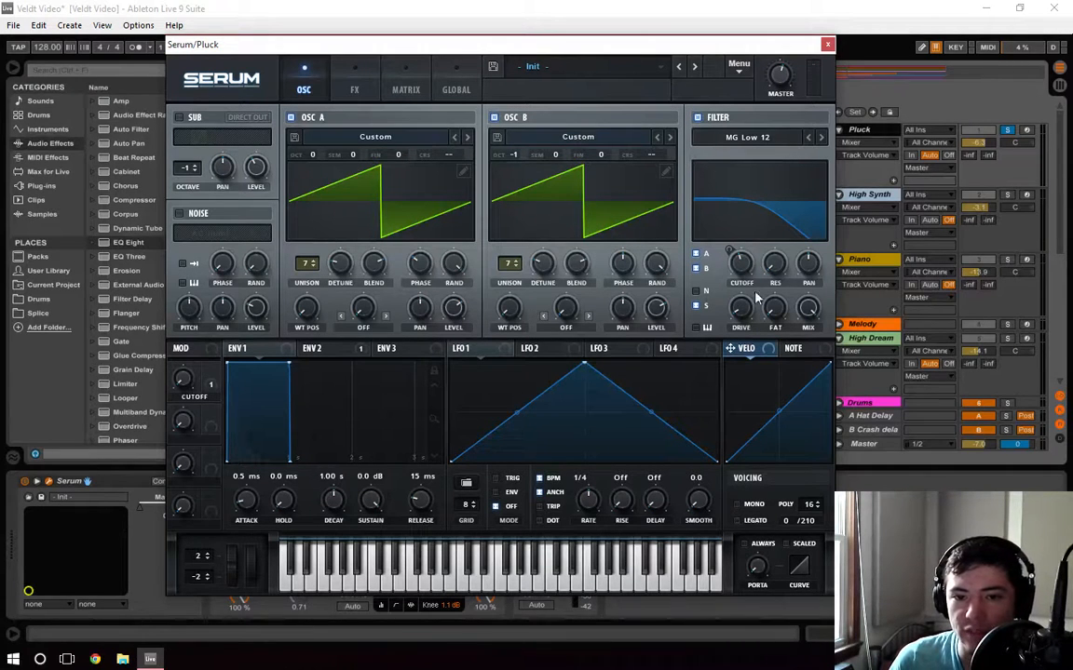
Return the playback position to the start and examine Envelope 2 in the Pluck track's Serum instrument
{"action": "left_click_drag", "start_coordinate": [632, 45], "coordinate": [634, 260]}
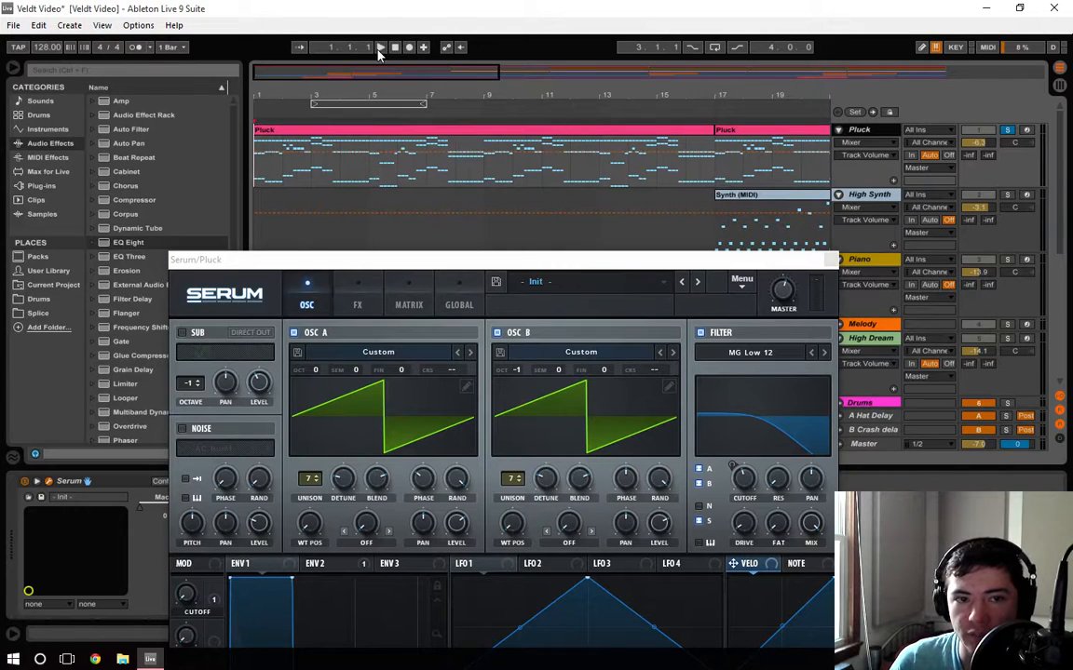
{"action": "left_click_drag", "start_coordinate": [486, 256], "coordinate": [489, 143]}
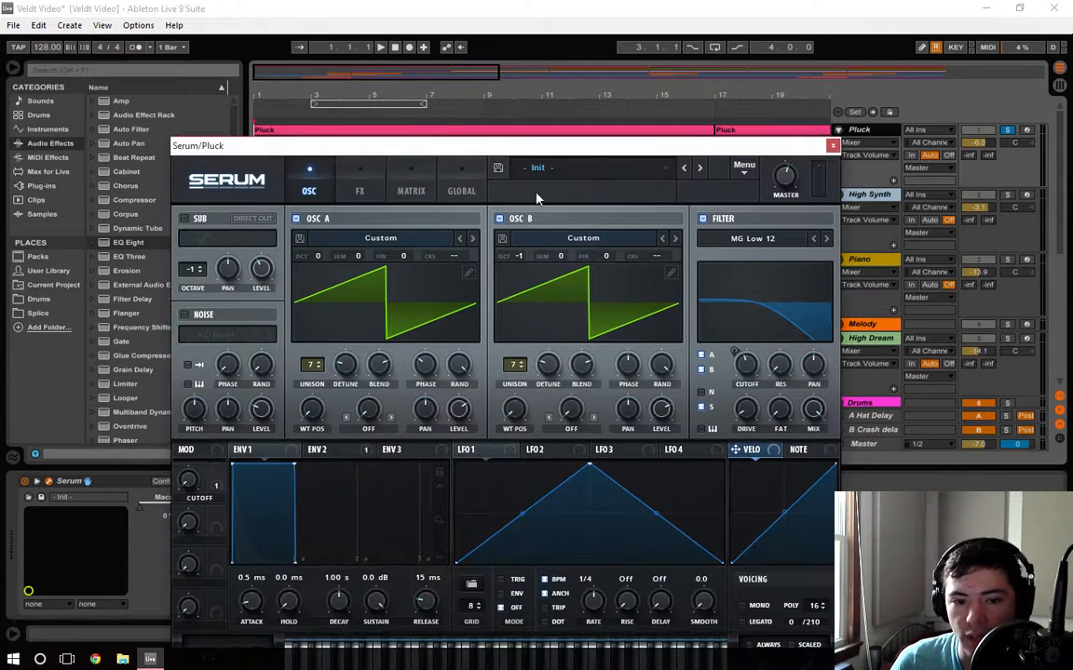
{"action": "left_click", "coordinate": [339, 454]}
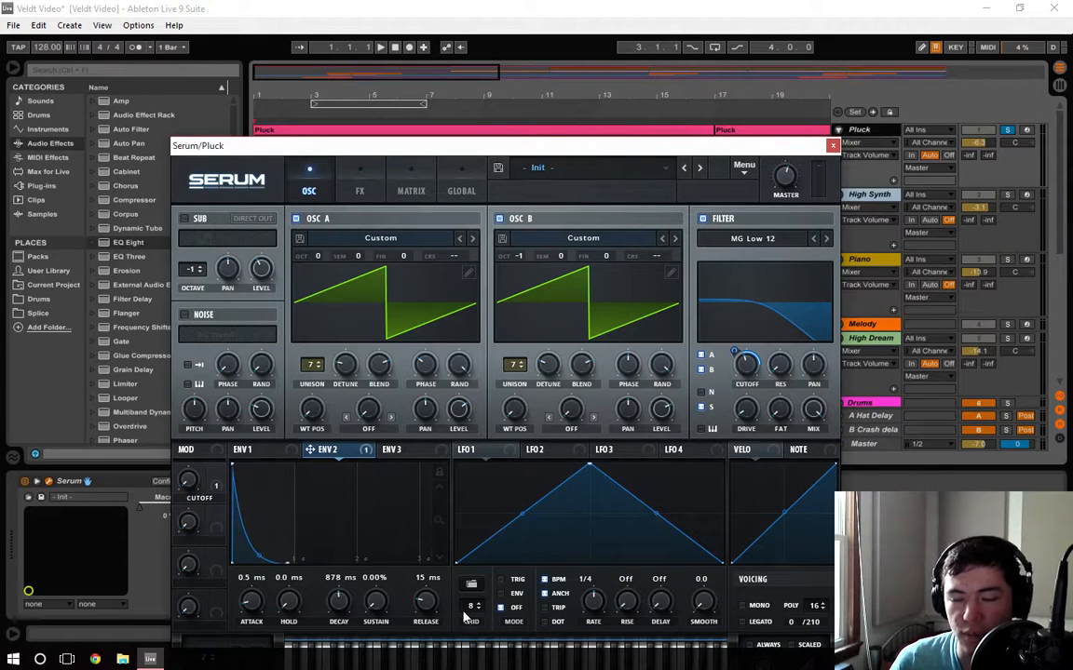
{"action": "left_click_drag", "start_coordinate": [595, 152], "coordinate": [648, 228]}
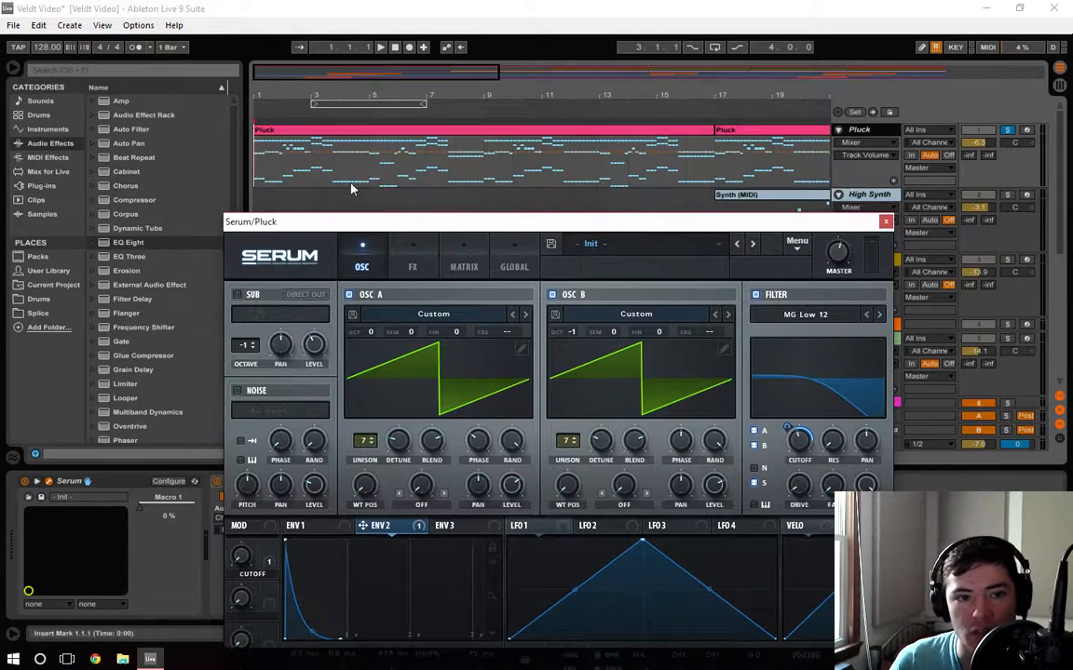
Play the soloed Pluck part while varying Serum's Cutoff macro, and stop with the macro back at 0 %
{"action": "left_click", "coordinate": [381, 46]}
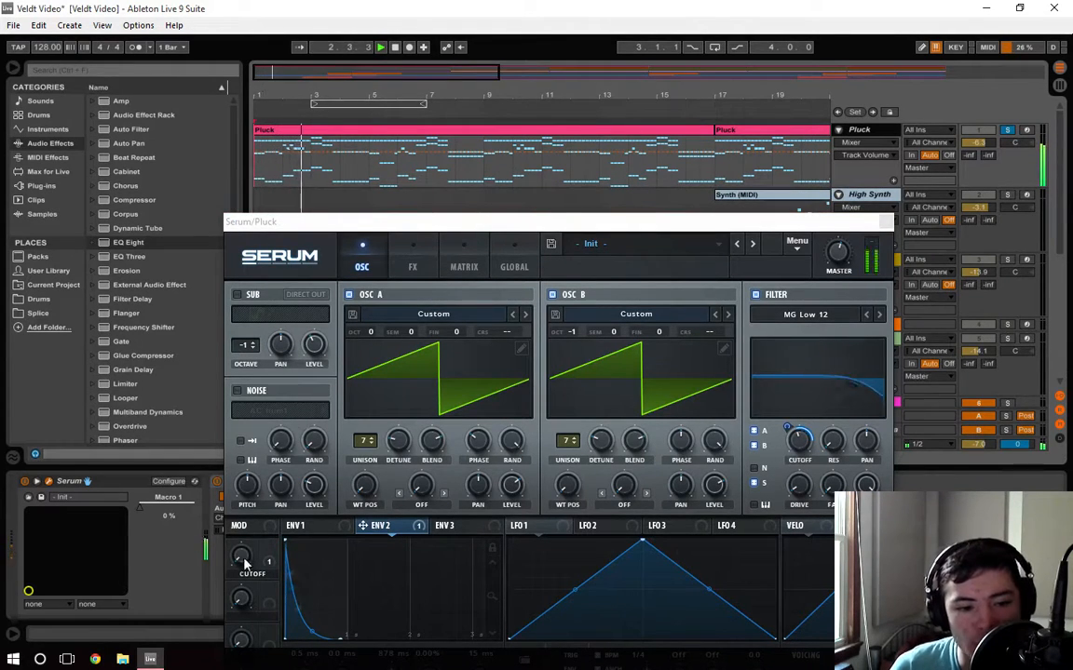
{"action": "left_click_drag", "start_coordinate": [244, 561], "coordinate": [290, 550]}
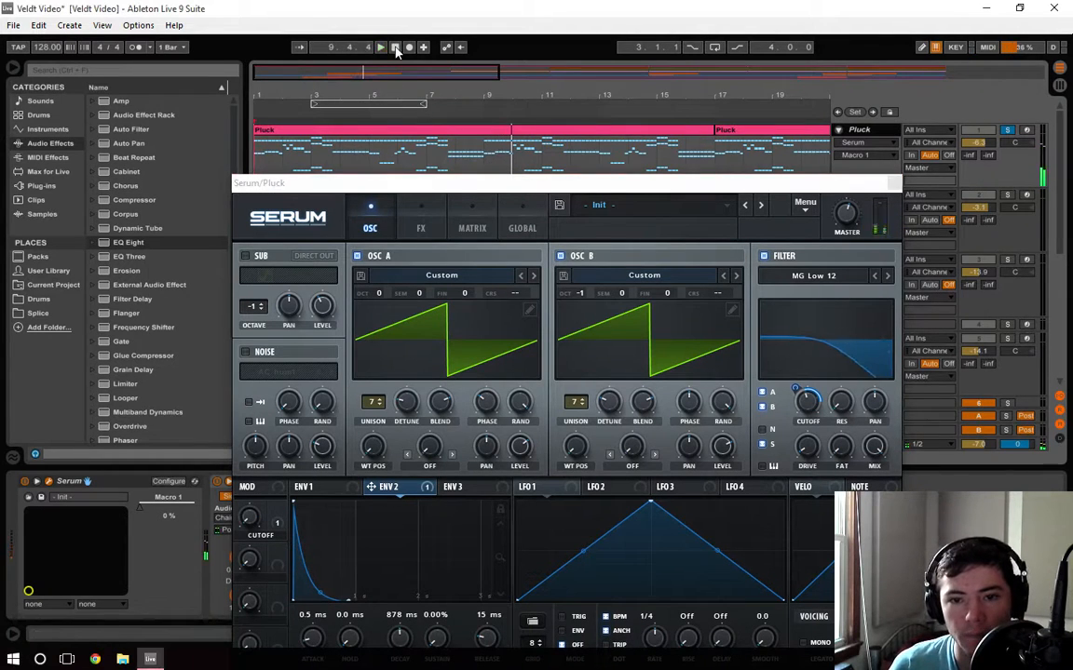
{"action": "left_click_drag", "start_coordinate": [496, 191], "coordinate": [489, 57]}
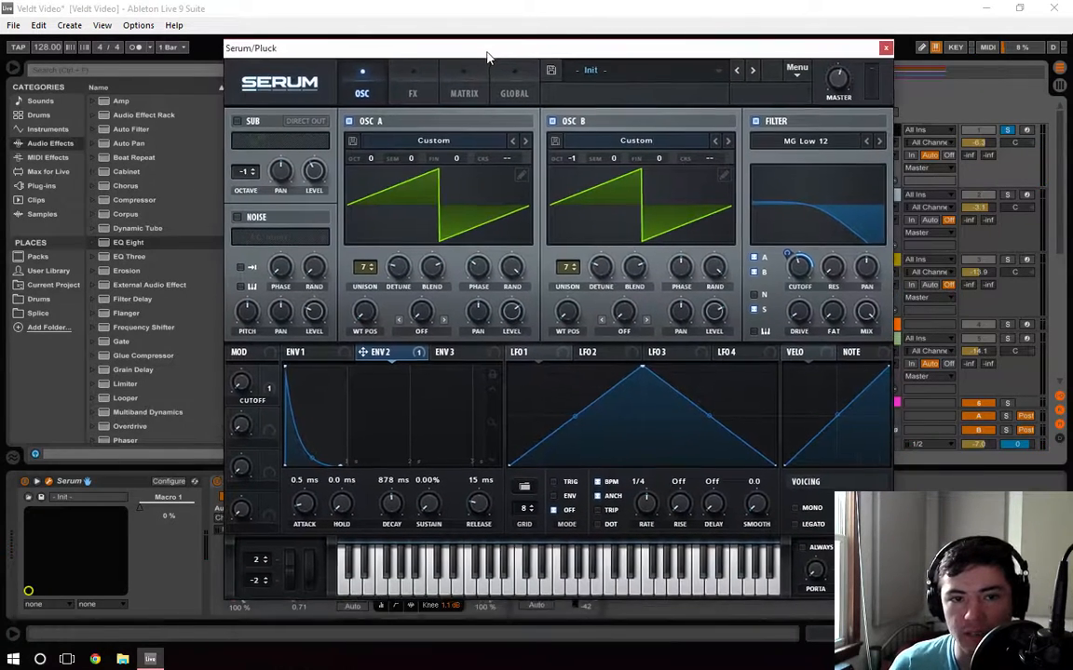
Examine the delay and reverb settings among Serum's effects, and close the Serum window
{"action": "left_click", "coordinate": [417, 93]}
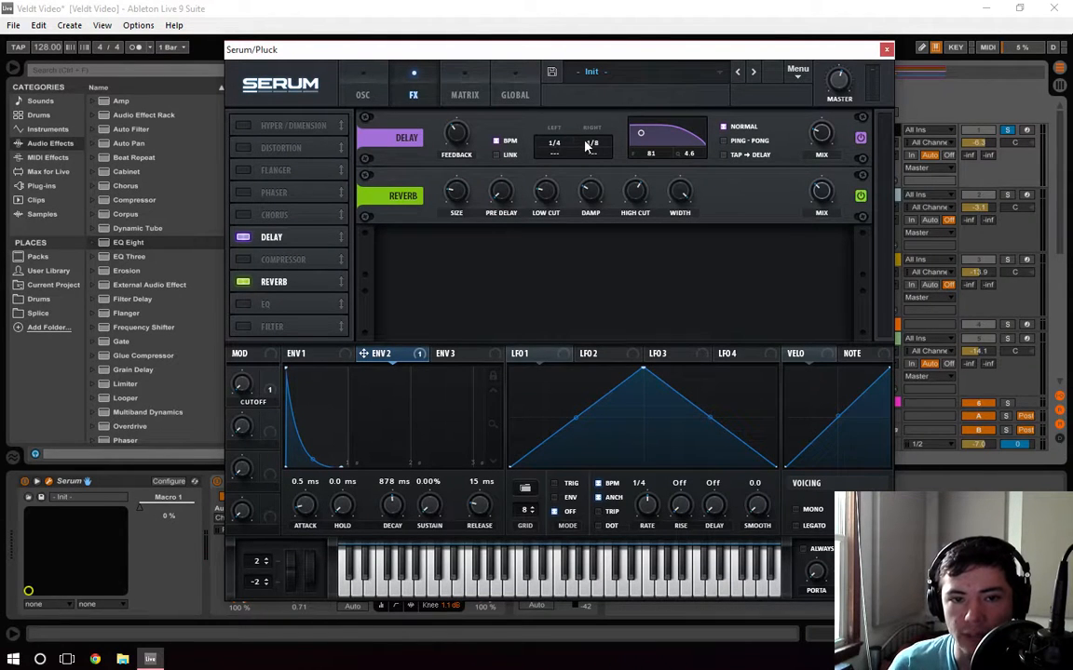
{"action": "mouse_move", "coordinate": [548, 49]}
{"action": "left_mouse_down"}
{"action": "mouse_move", "coordinate": [562, 29]}
{"action": "mouse_move", "coordinate": [544, 45]}
{"action": "left_mouse_up"}
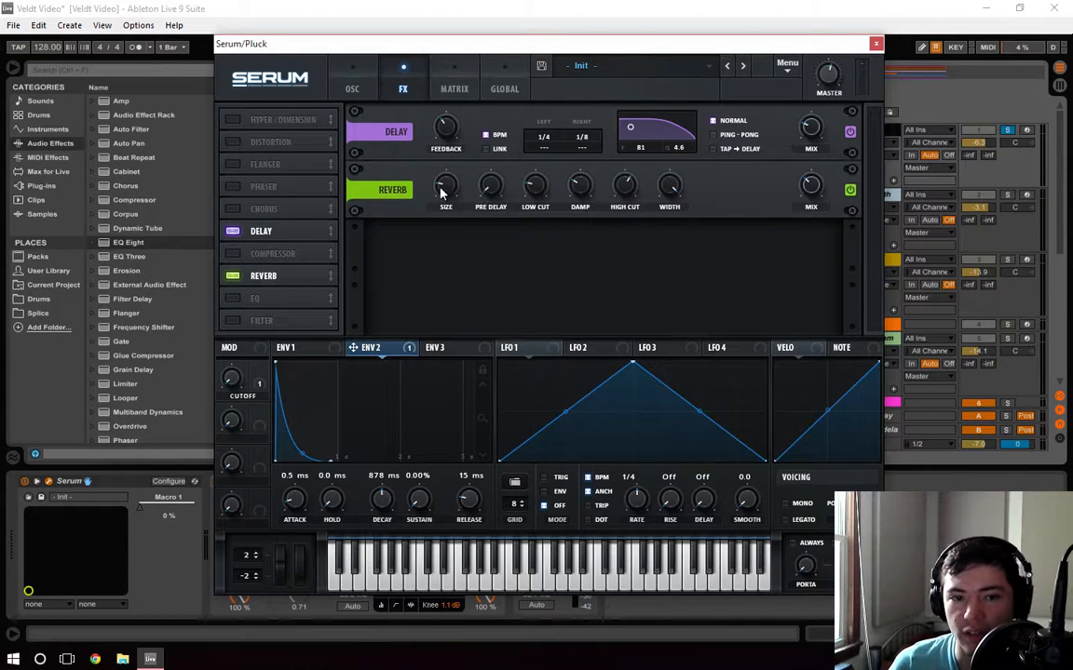
{"action": "left_click", "coordinate": [875, 44]}
Select the Pluck track's Compressor, unfold the Chain track and place the insert marker on it at bar 7
{"action": "left_click", "coordinate": [275, 499]}
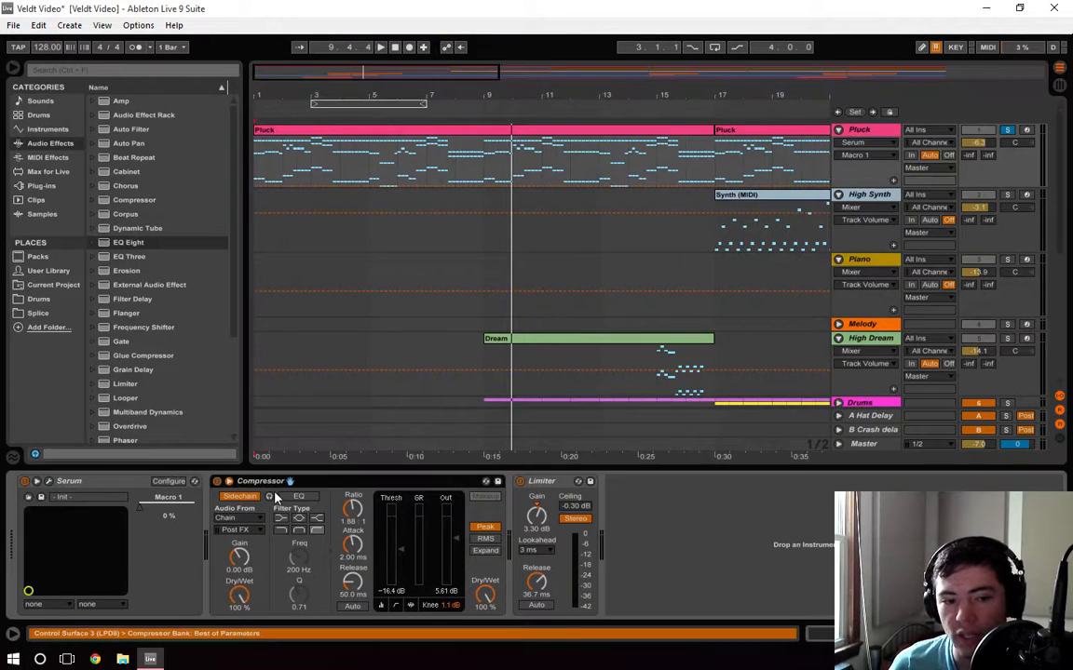
{"action": "scroll", "coordinate": [689, 221], "scroll_direction": "down", "scroll_amount": 8}
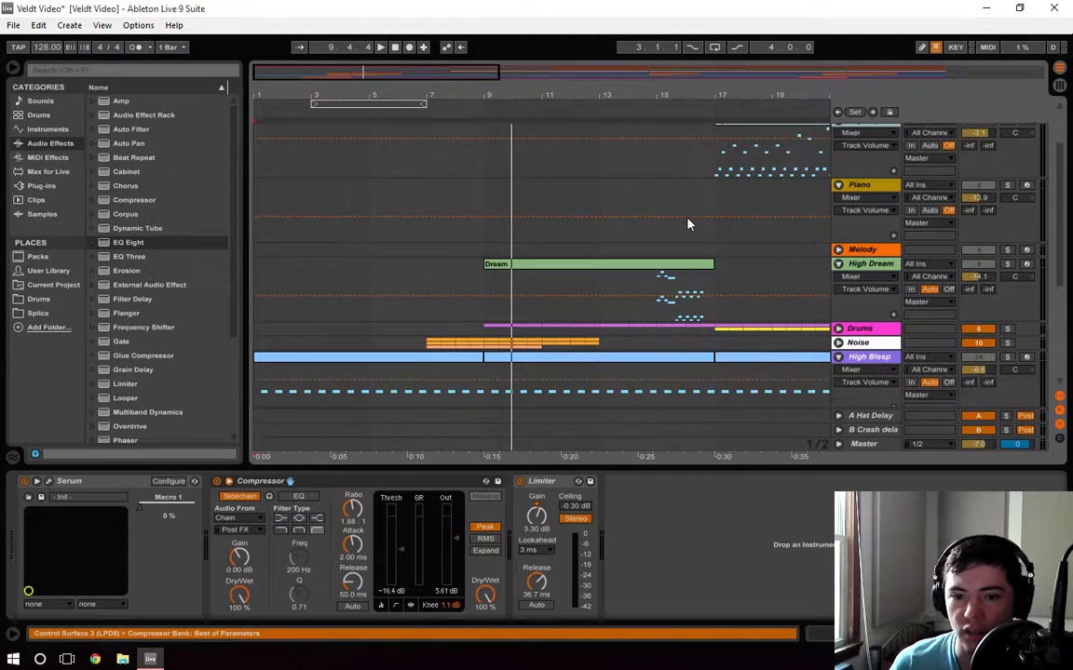
{"action": "scroll", "coordinate": [689, 220], "scroll_direction": "down", "scroll_amount": 5}
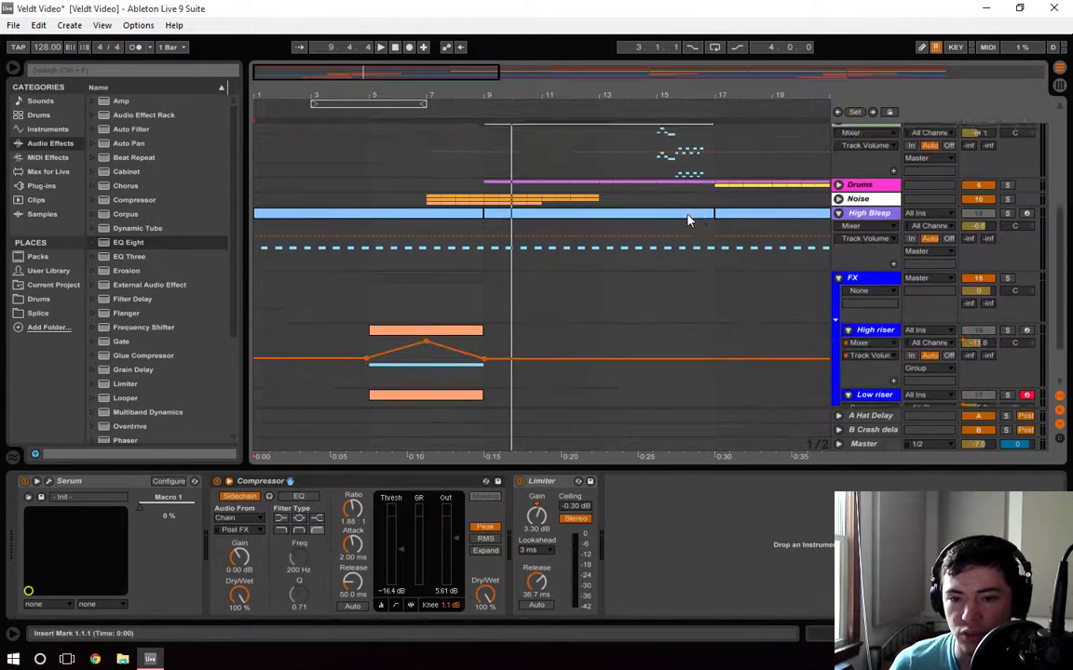
{"action": "scroll", "coordinate": [834, 344], "scroll_direction": "down", "scroll_amount": 1}
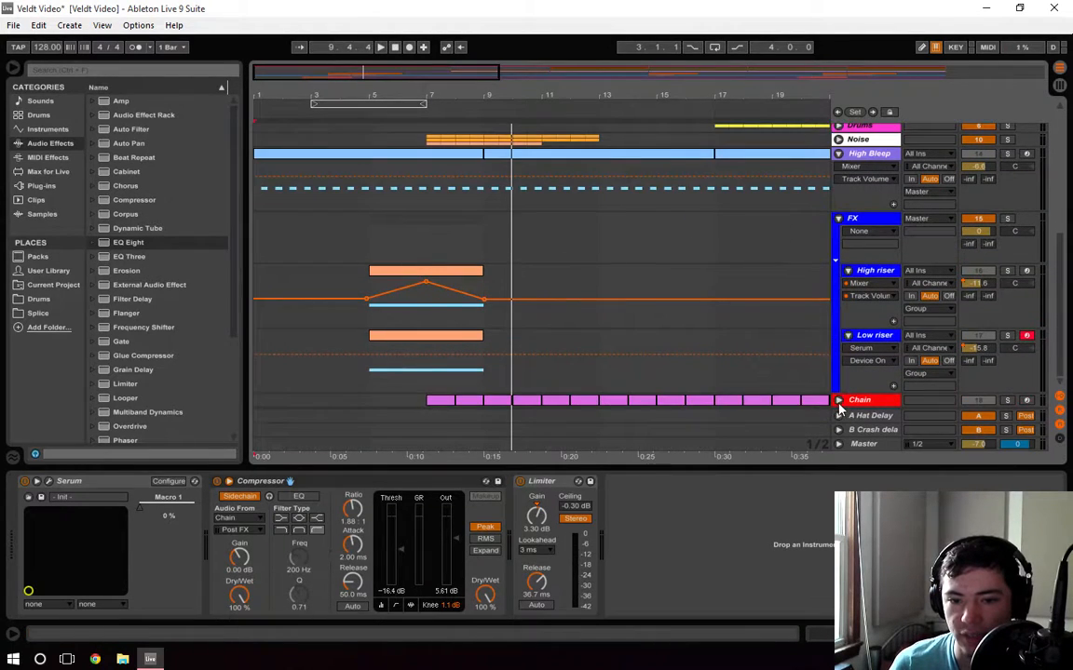
{"action": "left_click", "coordinate": [838, 401]}
{"action": "left_click", "coordinate": [427, 365]}
Unsolo the Pluck track and play from bar 4 into bar 7 to hear the Chain track come in, stopping after its entry
{"action": "scroll", "coordinate": [464, 349], "scroll_direction": "up", "scroll_amount": 3}
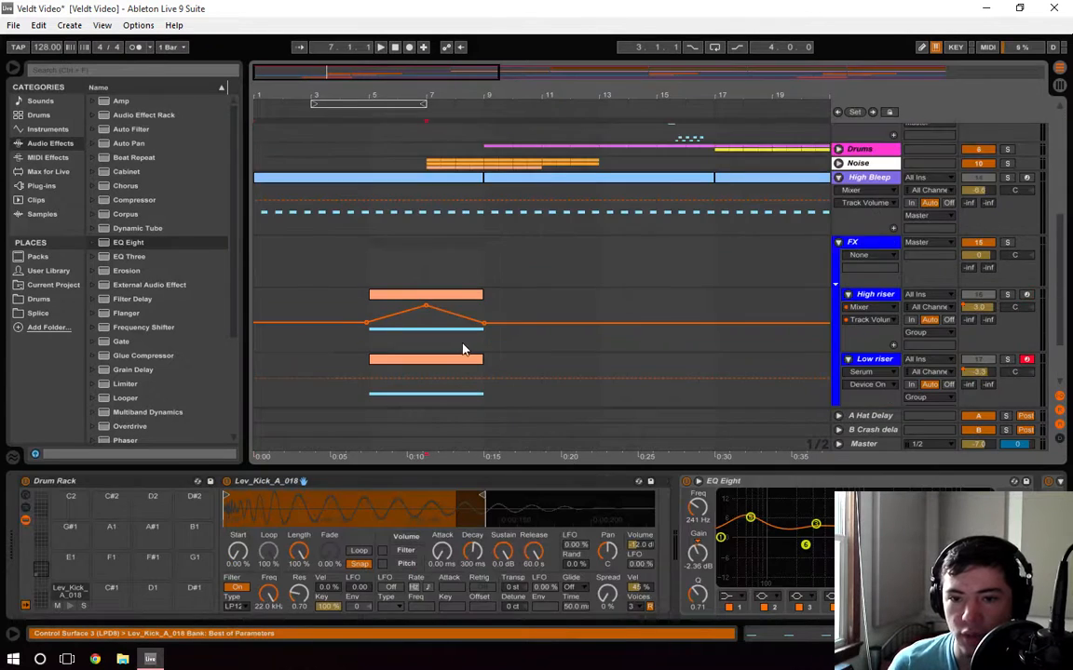
{"action": "scroll", "coordinate": [464, 349], "scroll_direction": "up", "scroll_amount": 6}
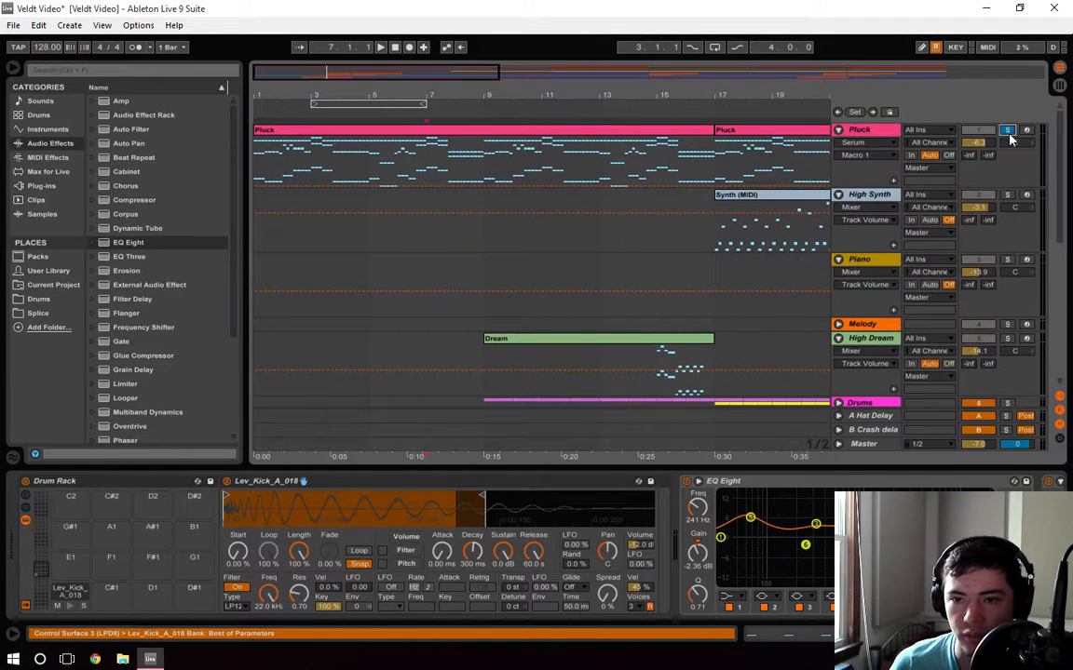
{"action": "scroll", "coordinate": [383, 297], "scroll_direction": "down", "scroll_amount": 8}
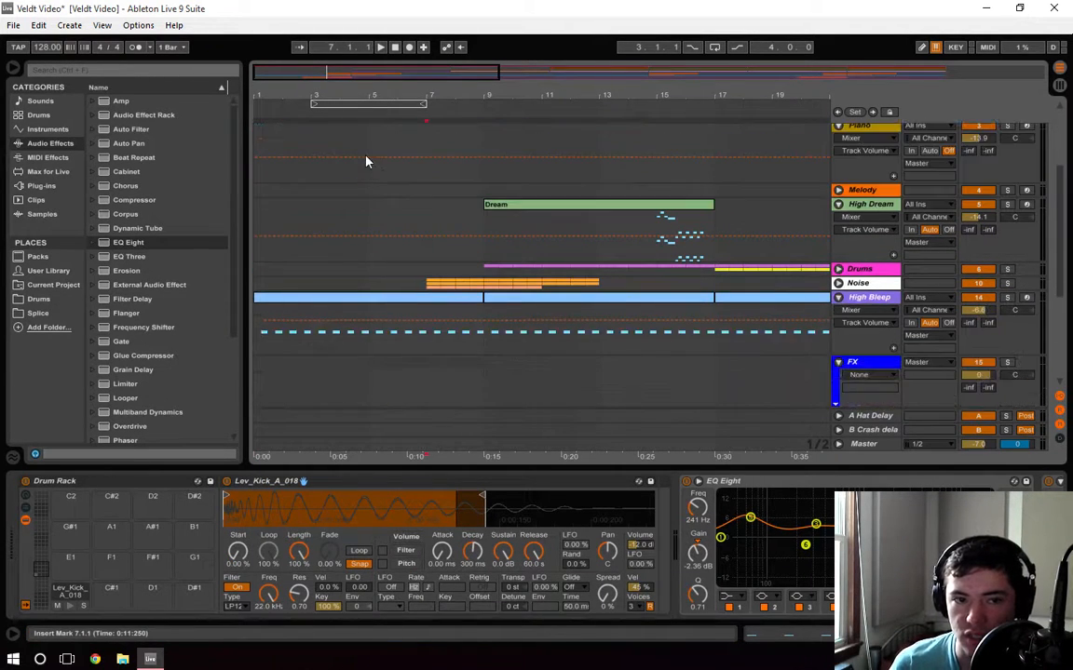
{"action": "scroll", "coordinate": [377, 336], "scroll_direction": "down", "scroll_amount": 2}
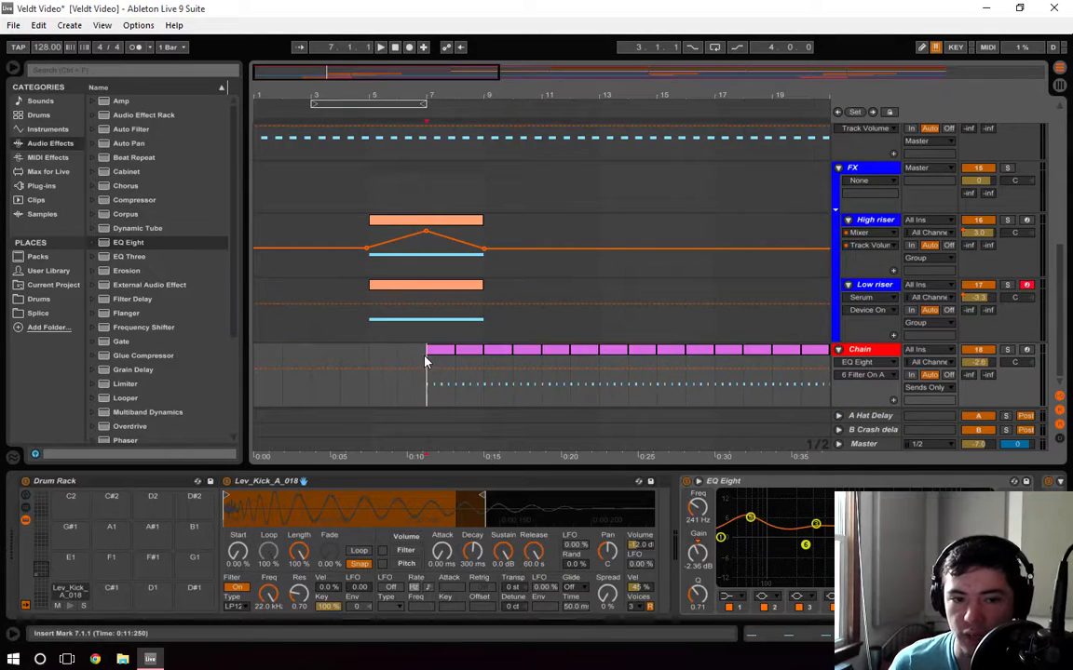
{"action": "scroll", "coordinate": [376, 319], "scroll_direction": "up", "scroll_amount": 2}
{"action": "left_click", "coordinate": [359, 112]}
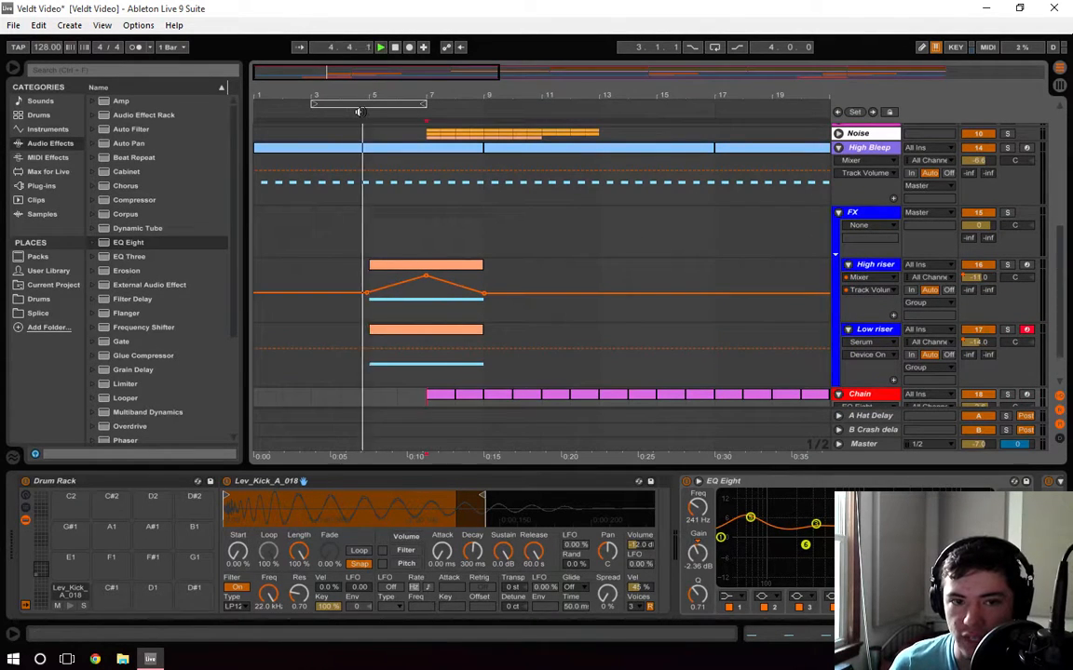
{"action": "scroll", "coordinate": [502, 298], "scroll_direction": "down", "scroll_amount": 2}
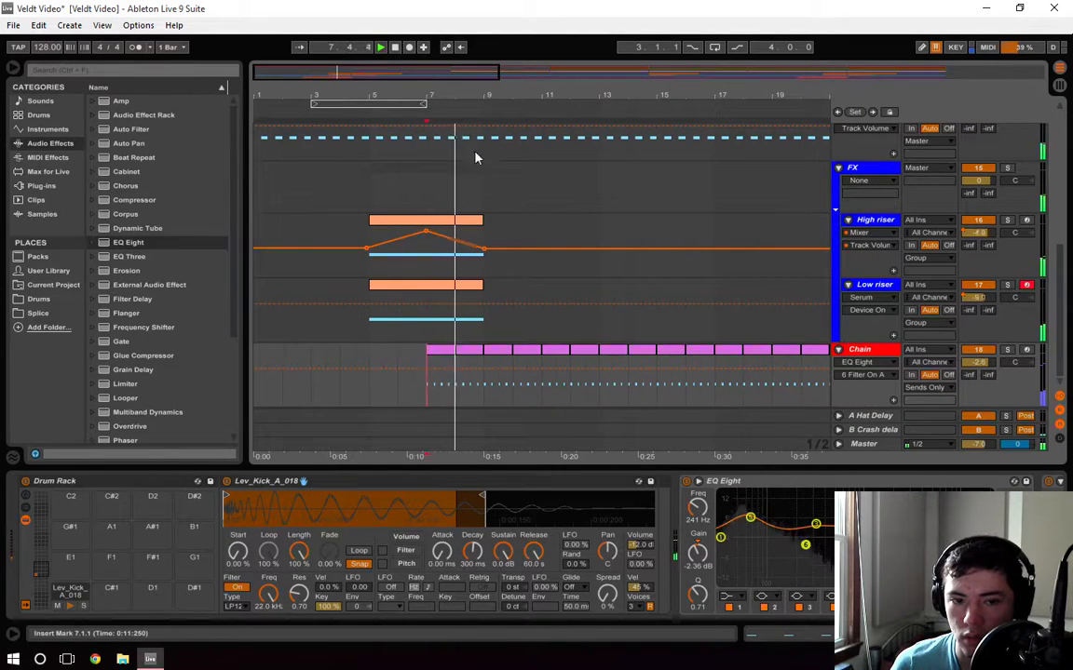
{"action": "left_click", "coordinate": [396, 49]}
Show the Pluck track's devices and play the passage up to bar 9 to examine how its sidechained Compressor reacts
{"action": "left_click", "coordinate": [485, 318]}
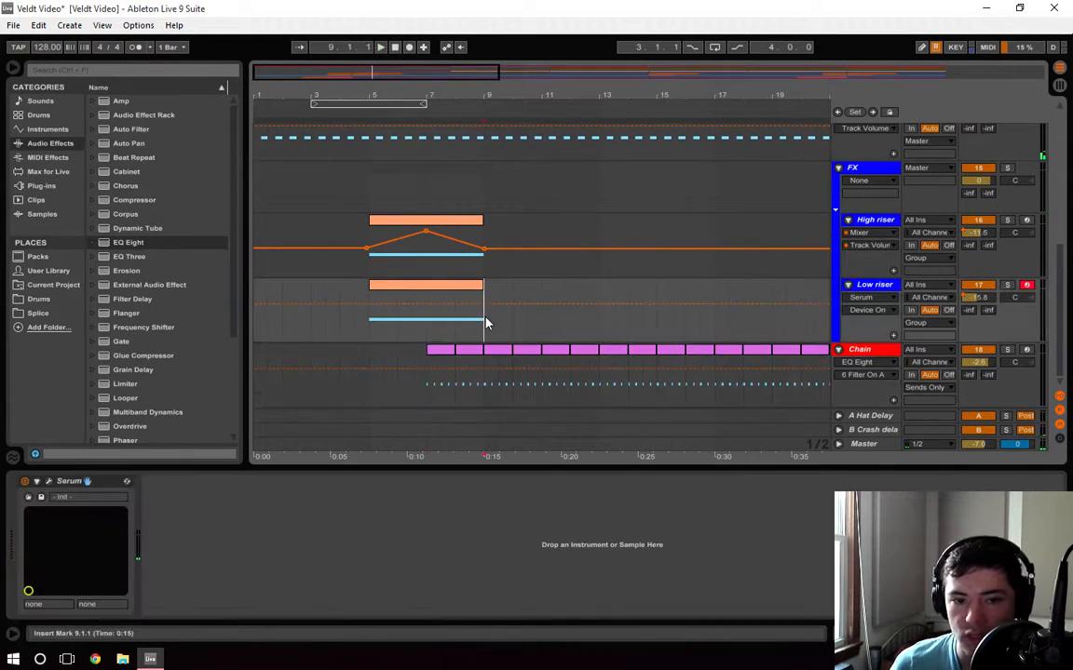
{"action": "left_click", "coordinate": [489, 384]}
{"action": "scroll", "coordinate": [503, 374], "scroll_direction": "up", "scroll_amount": 4}
{"action": "scroll", "coordinate": [507, 374], "scroll_direction": "up", "scroll_amount": 5}
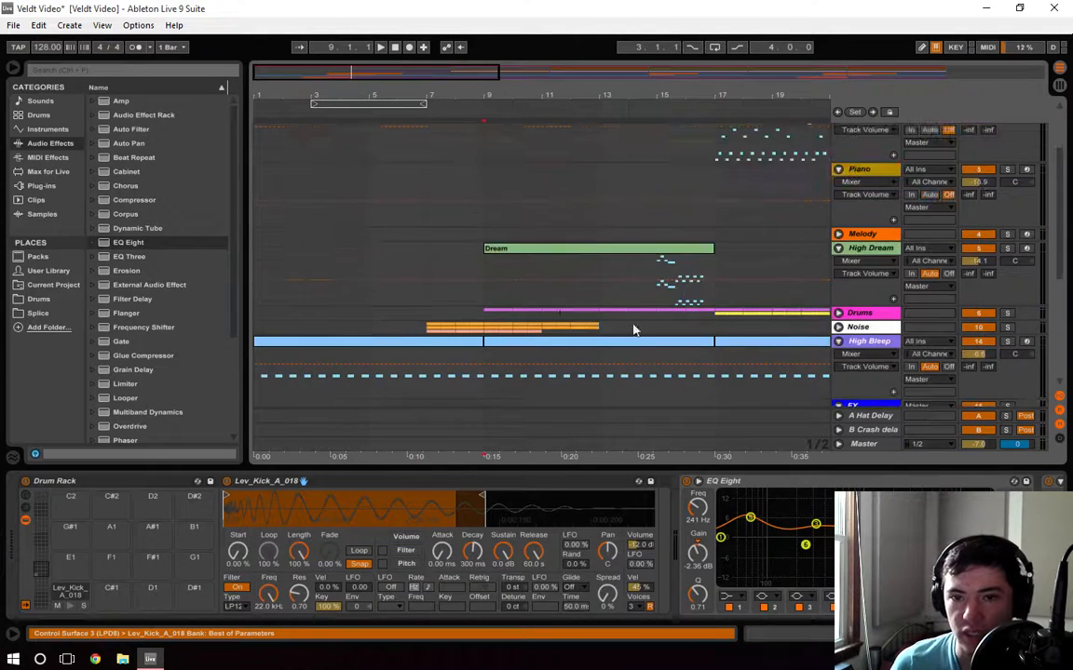
{"action": "left_click", "coordinate": [849, 131]}
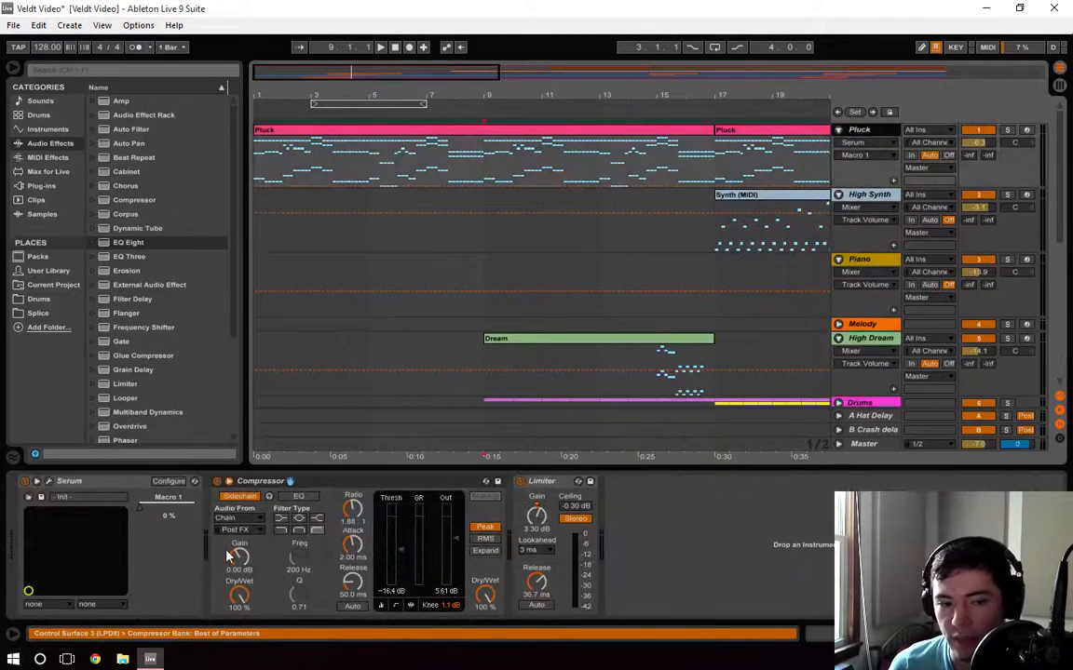
{"action": "left_click", "coordinate": [370, 113]}
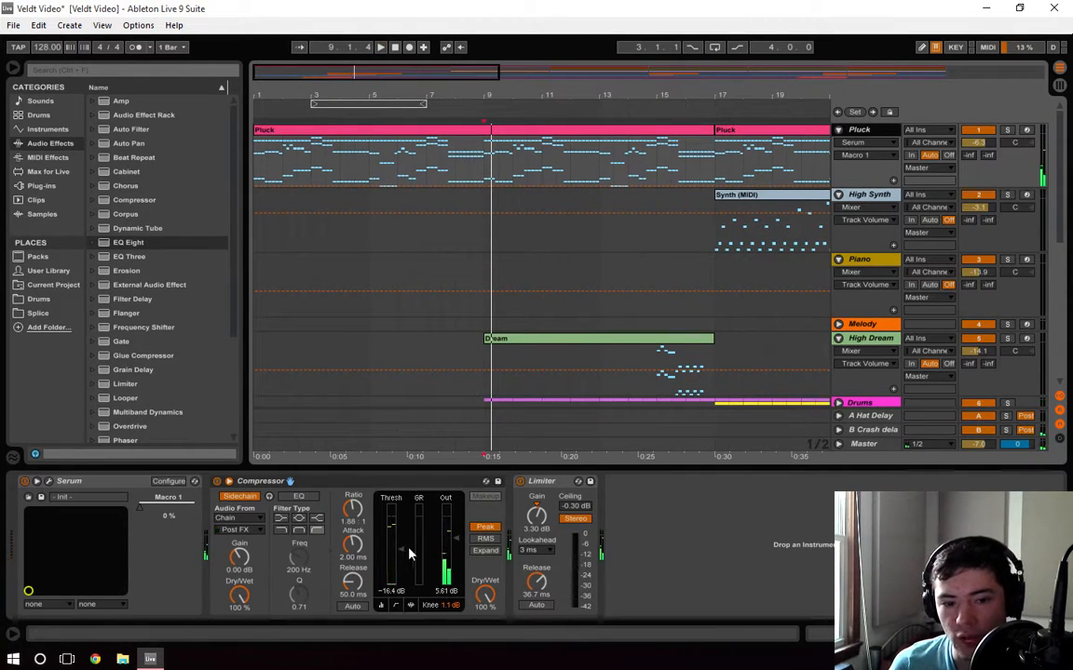
{"action": "left_click", "coordinate": [430, 152]}
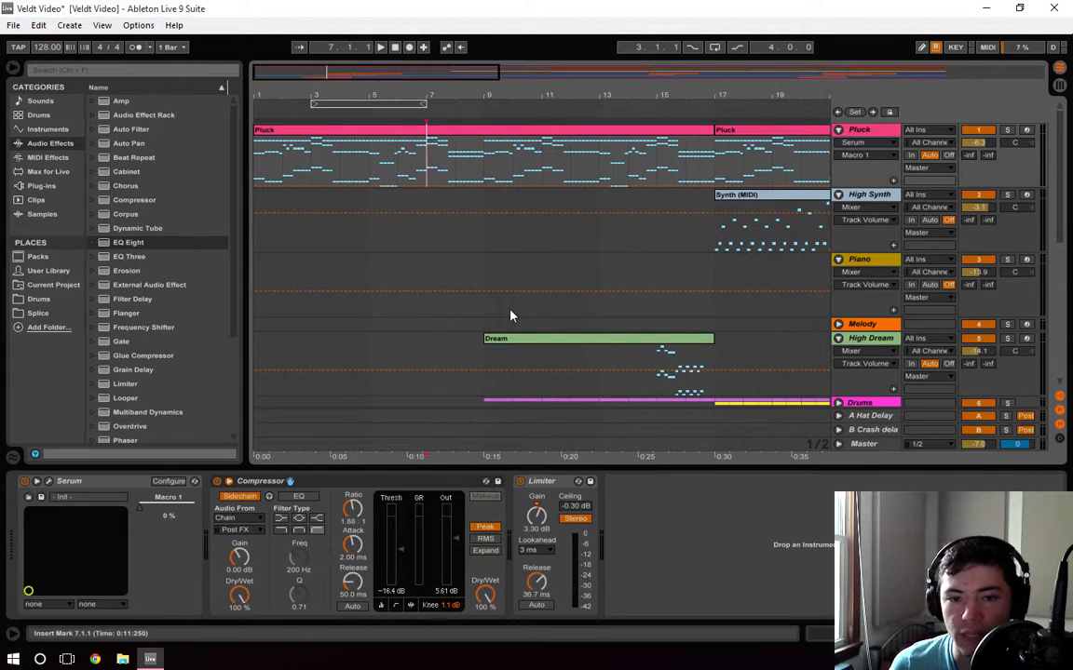
Select the Limiter on the Pluck track to examine its settings
{"action": "scroll", "coordinate": [502, 315], "scroll_direction": "down", "scroll_amount": 1}
{"action": "scroll", "coordinate": [495, 318], "scroll_direction": "up", "scroll_amount": 1}
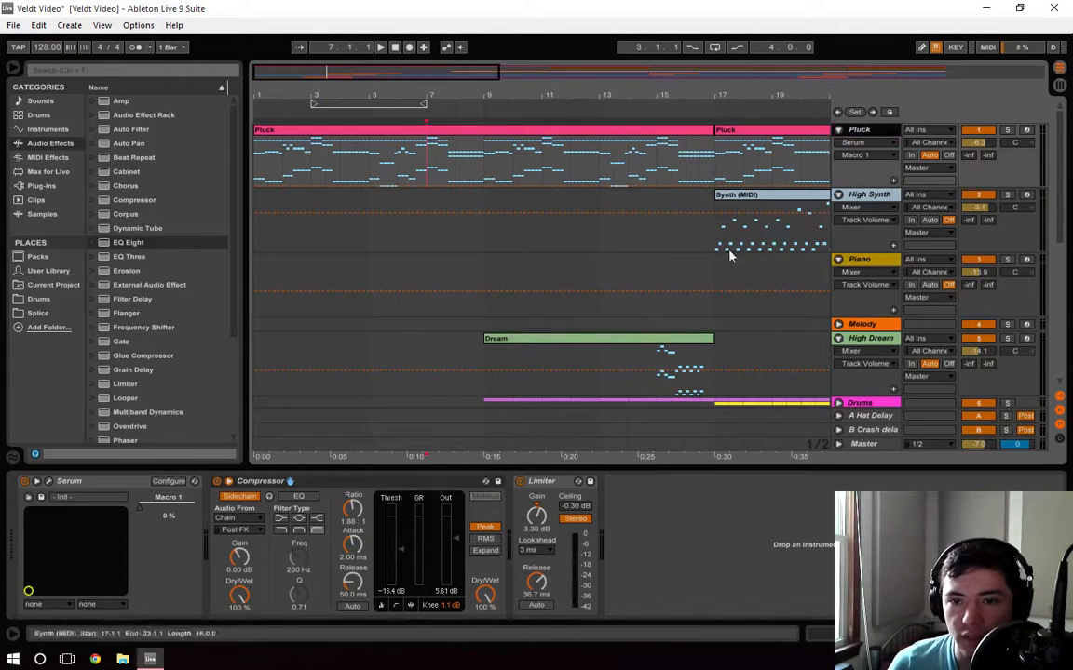
{"action": "scroll", "coordinate": [559, 275], "scroll_direction": "down", "scroll_amount": 4}
{"action": "left_click", "coordinate": [548, 482]}
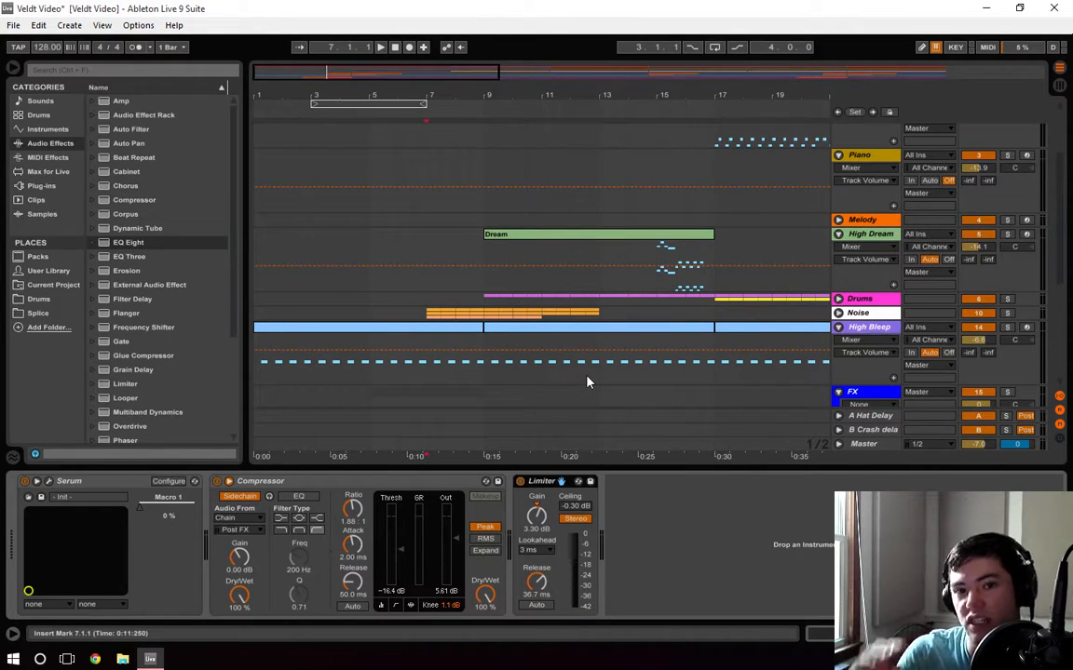
Place the insert marker at bar 13 on the High Dream track to show its devices
{"action": "scroll", "coordinate": [615, 307], "scroll_direction": "down", "scroll_amount": 1}
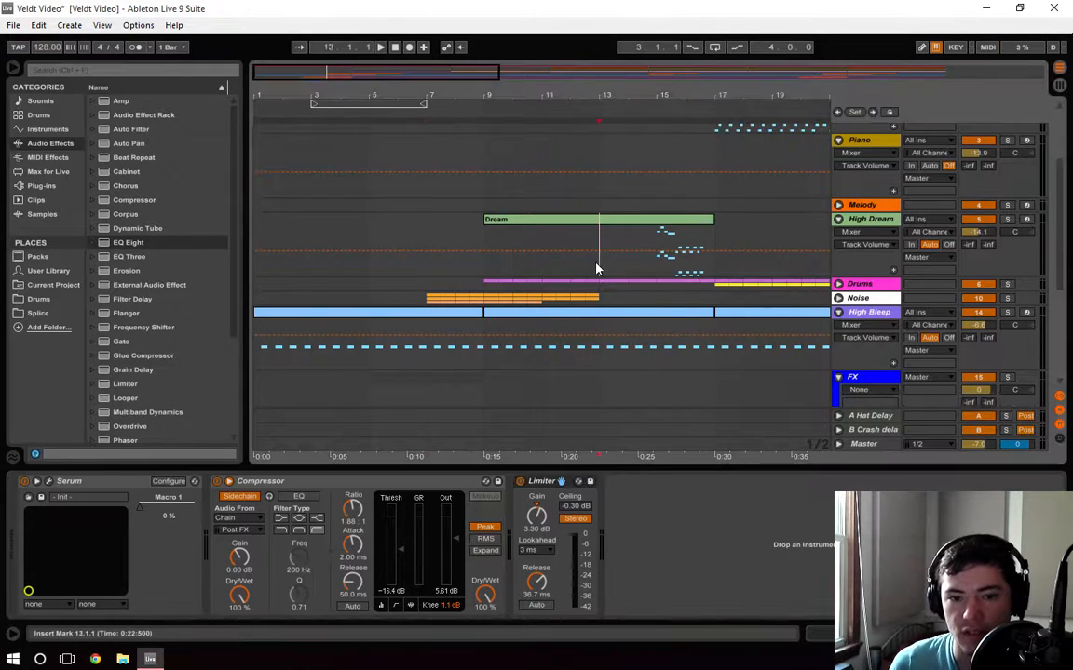
{"action": "left_click", "coordinate": [597, 270]}
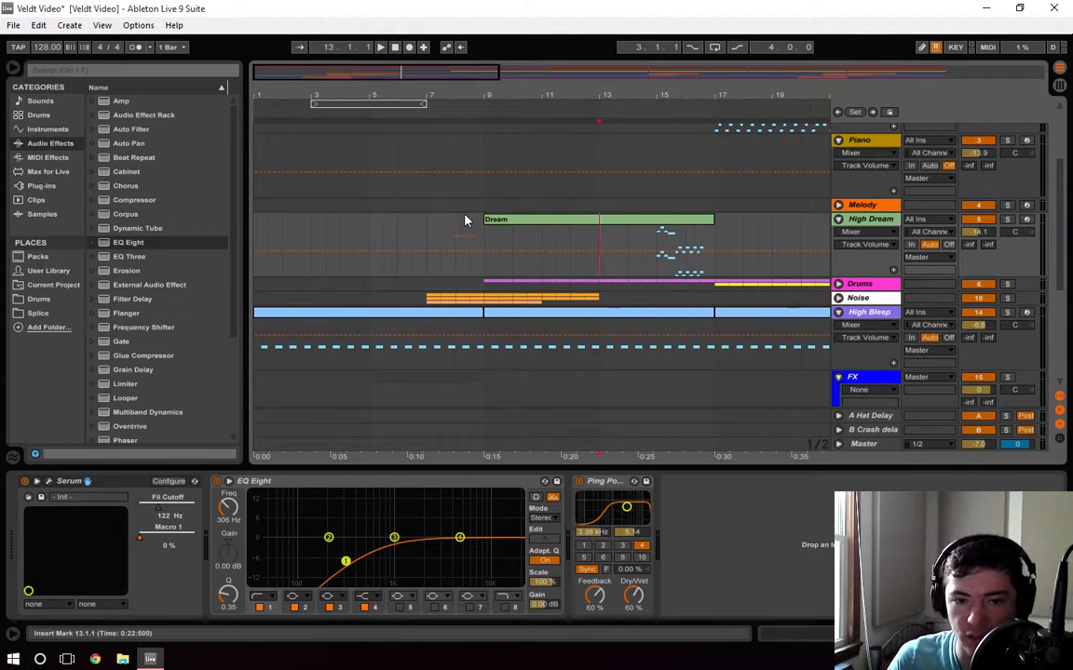
Place the insert marker at bar 9 and fold the Pluck track
{"action": "left_click", "coordinate": [495, 240]}
{"action": "scroll", "coordinate": [494, 241], "scroll_direction": "up", "scroll_amount": 4}
{"action": "scroll", "coordinate": [493, 240], "scroll_direction": "up", "scroll_amount": 3}
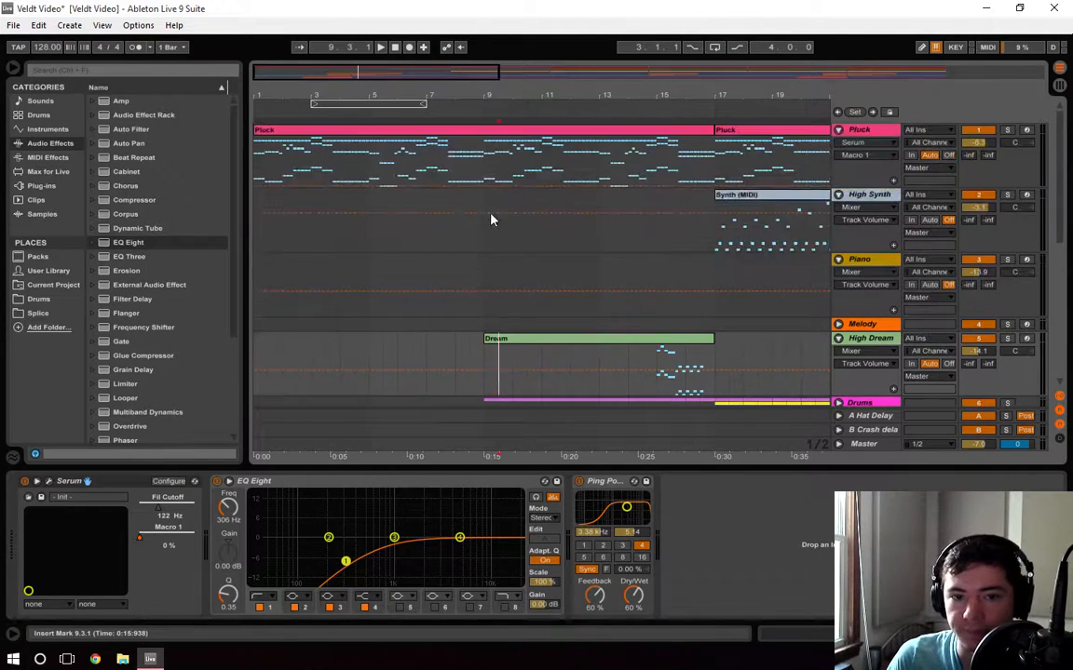
{"action": "left_click", "coordinate": [486, 205]}
{"action": "left_click", "coordinate": [838, 130]}
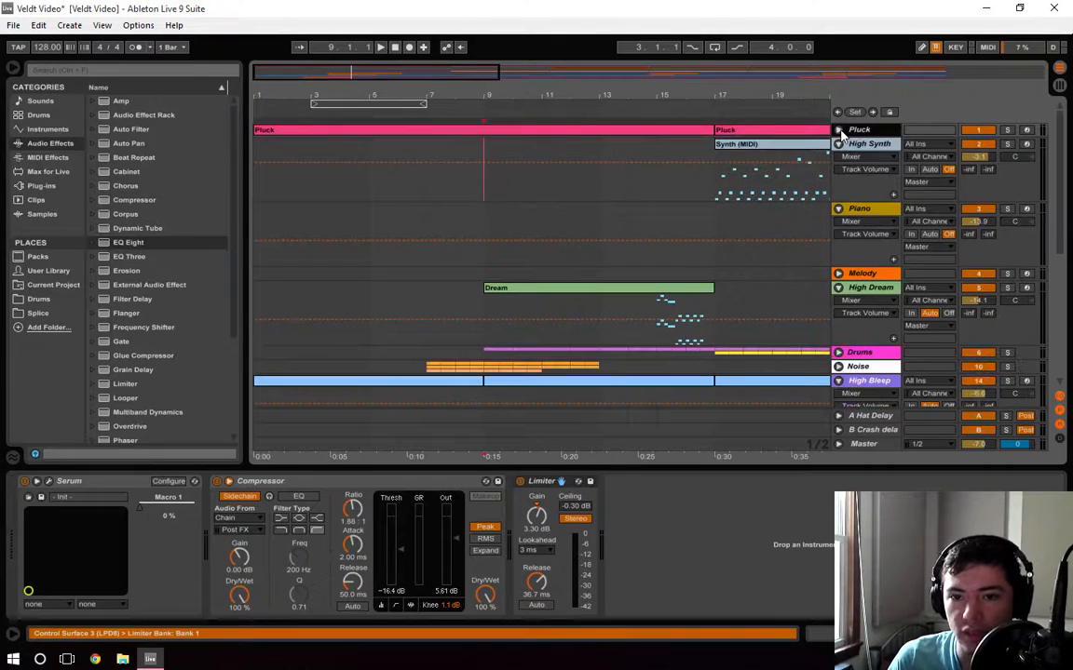
Select and solo the High Bleep track, and play the opening up to bar 5 to hear it alone
{"action": "left_click", "coordinate": [861, 143]}
{"action": "scroll", "coordinate": [759, 252], "scroll_direction": "down", "scroll_amount": 2}
{"action": "scroll", "coordinate": [759, 251], "scroll_direction": "down", "scroll_amount": 5}
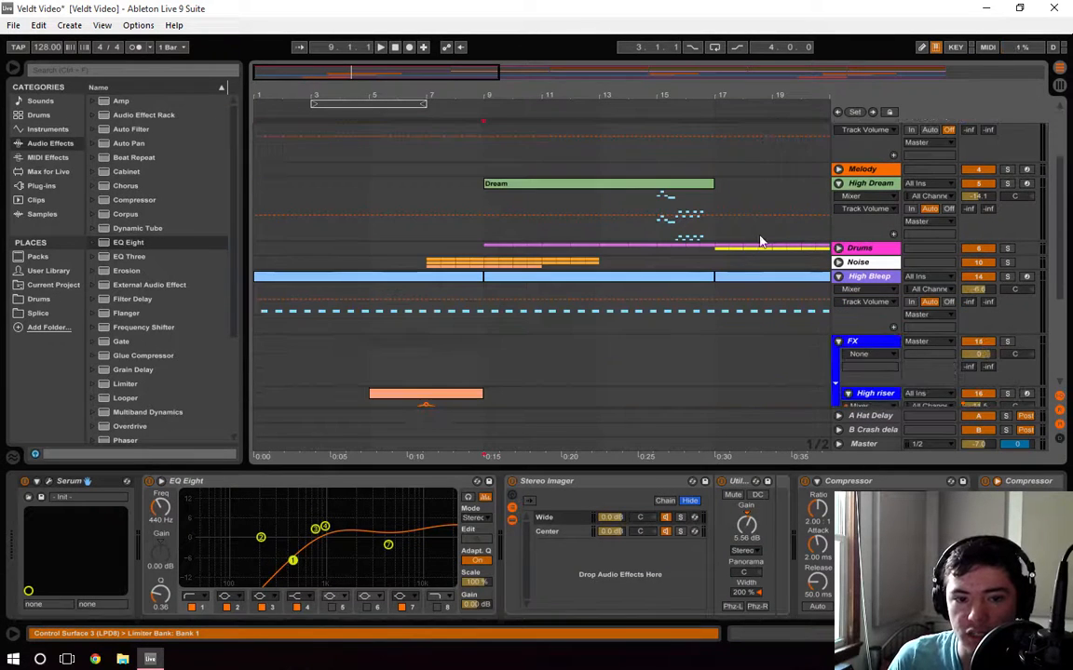
{"action": "left_click", "coordinate": [869, 229]}
{"action": "left_click", "coordinate": [870, 221]}
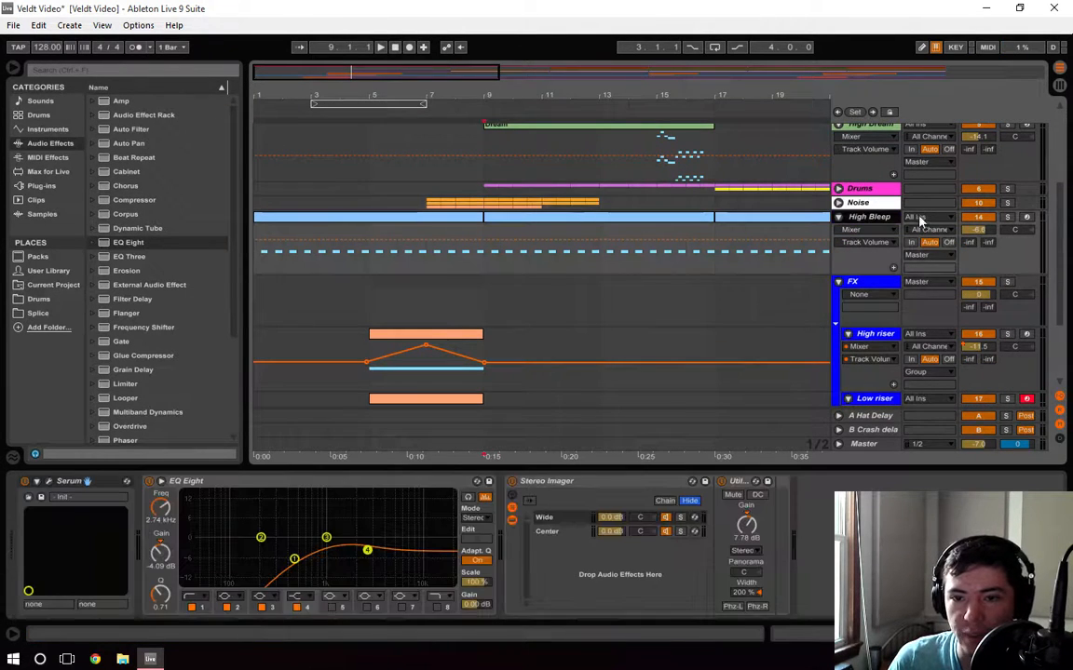
{"action": "left_click", "coordinate": [1006, 218]}
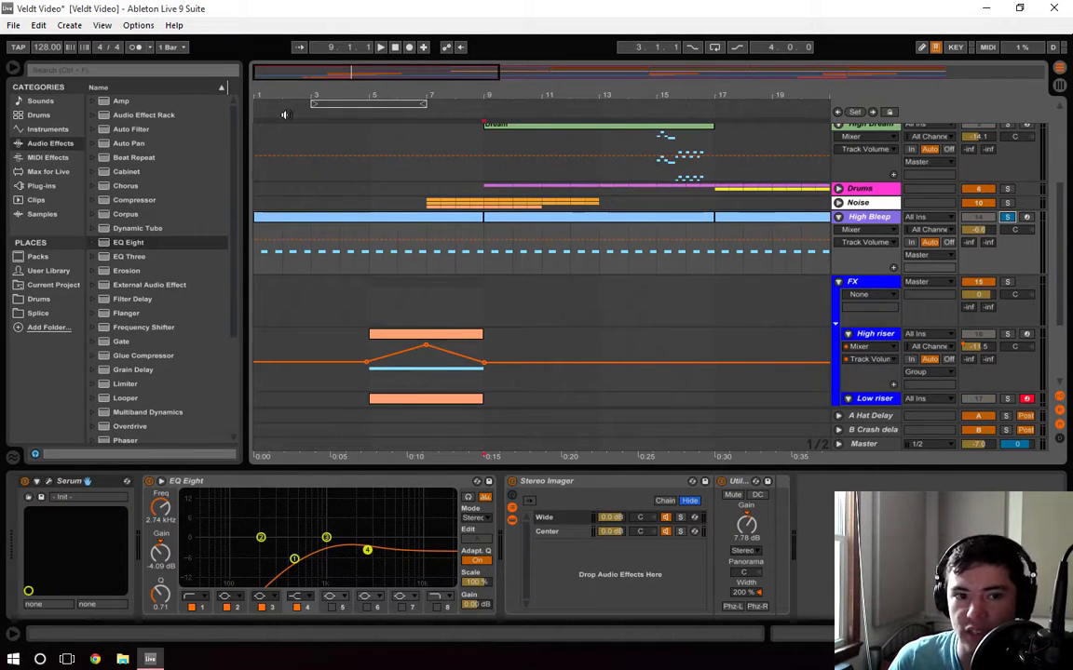
{"action": "left_click", "coordinate": [292, 101]}
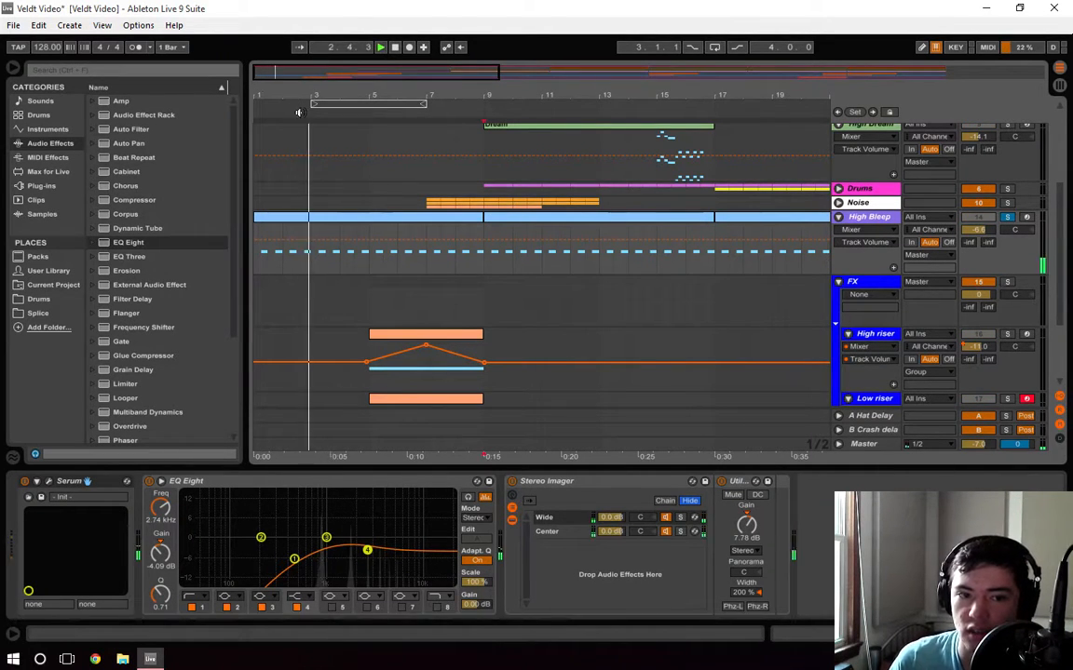
{"action": "left_click", "coordinate": [394, 47]}
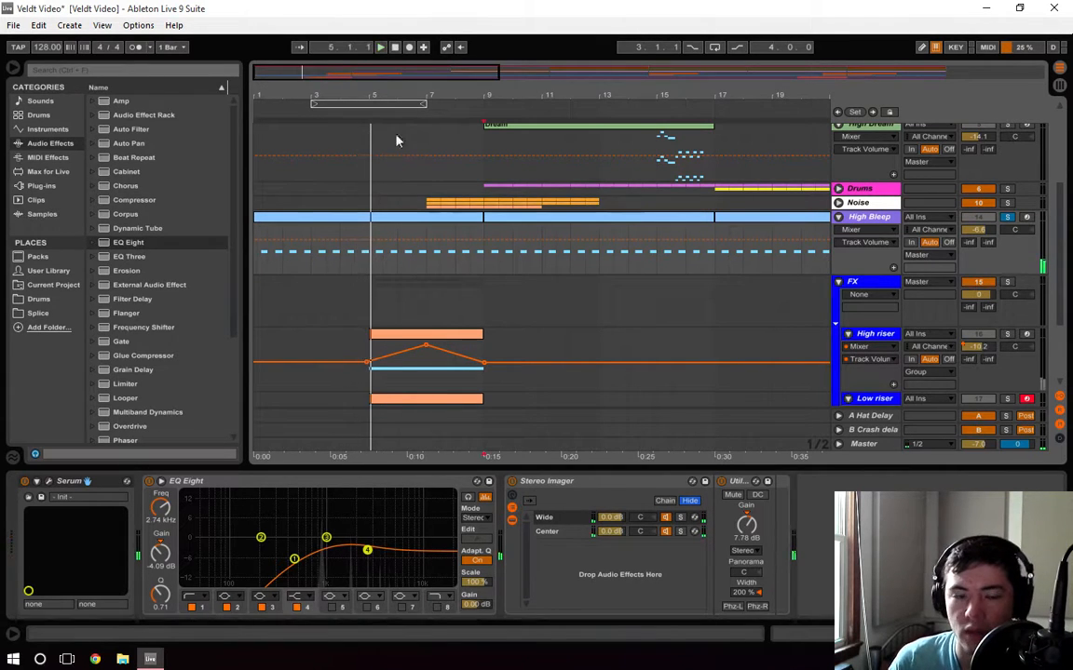
Solo the Pluck track alongside High Bleep and play up to bar 5, toggling High Bleep's solo to compare the two parts
{"action": "scroll", "coordinate": [700, 255], "scroll_direction": "up", "scroll_amount": 5}
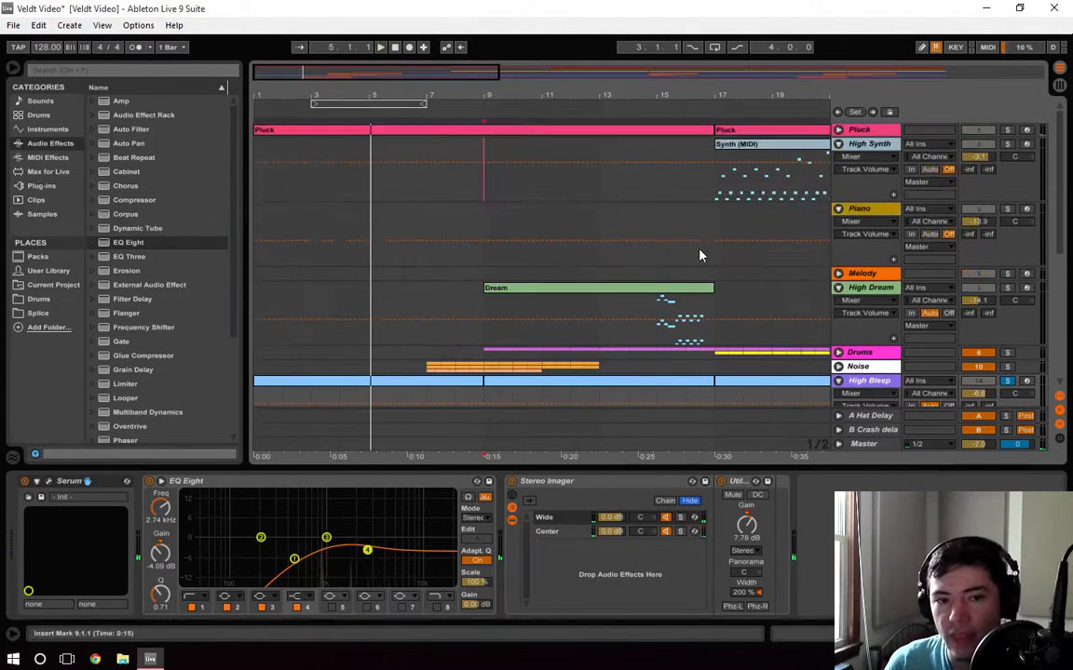
{"action": "left_click", "coordinate": [1008, 130], "text": "ctrl"}
{"action": "left_click_drag", "start_coordinate": [421, 82], "coordinate": [321, 83]}
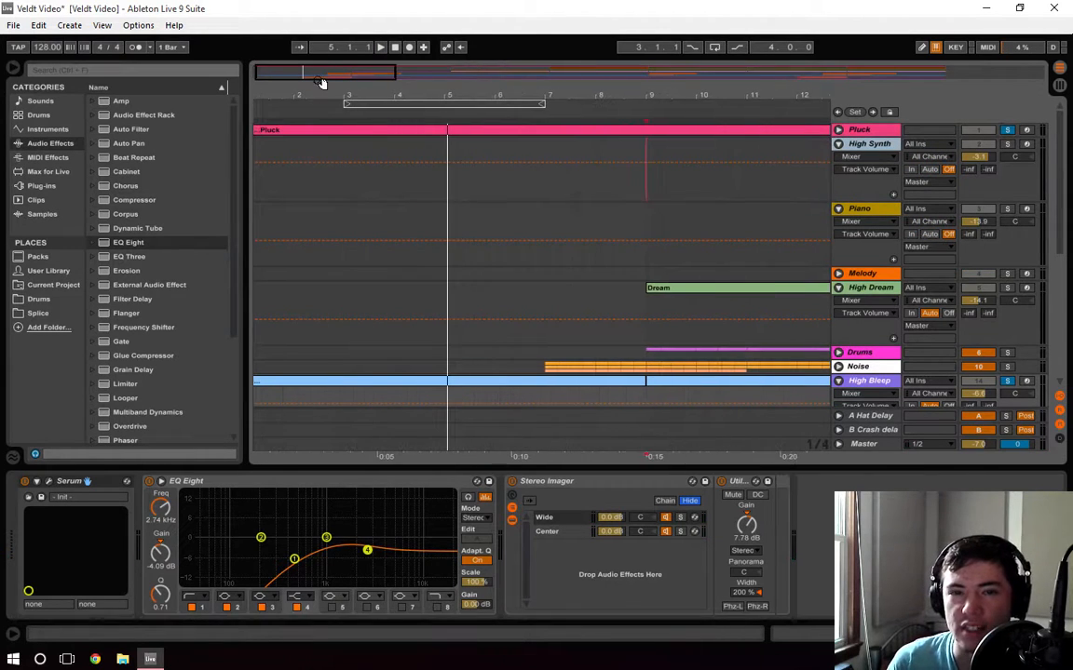
{"action": "left_click", "coordinate": [380, 47]}
{"action": "scroll", "coordinate": [496, 215], "scroll_direction": "down", "scroll_amount": 2}
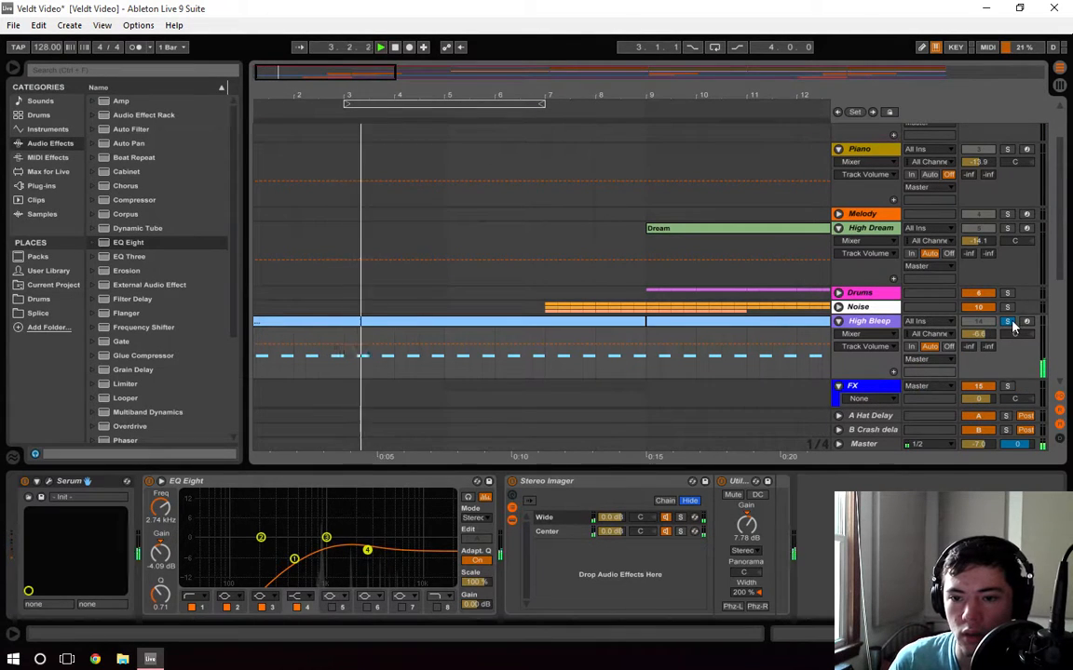
{"action": "left_click", "coordinate": [1008, 322]}
{"action": "left_click", "coordinate": [1007, 323]}
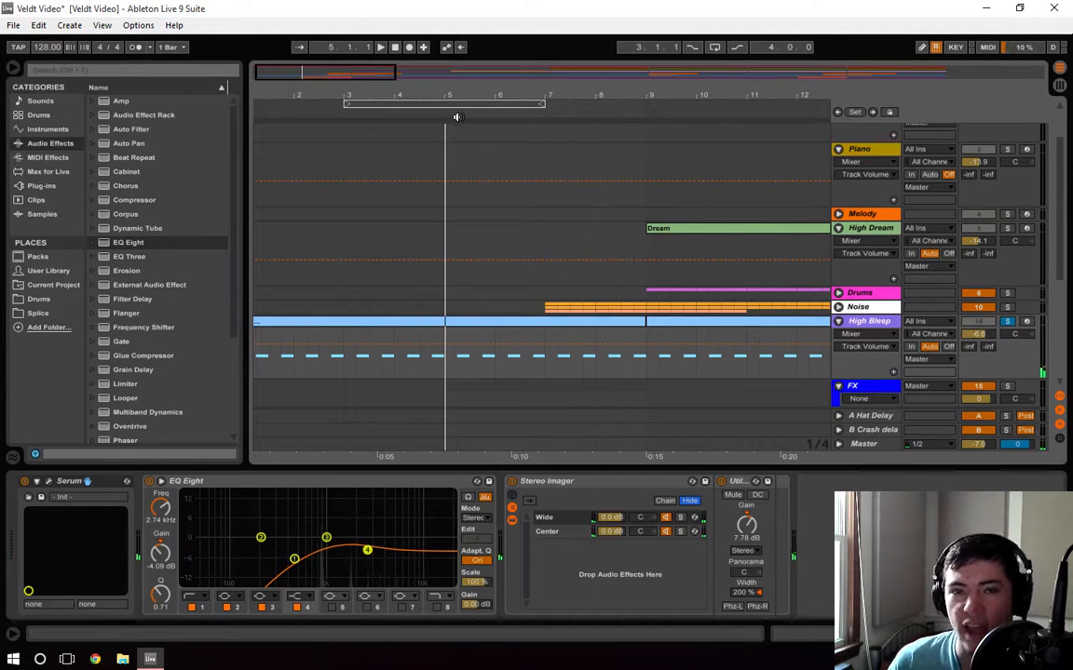
Open Serum on the High Bleep track, examine its oscillators, Env 2 and effects, and close it
{"action": "left_click", "coordinate": [528, 279]}
{"action": "left_click", "coordinate": [543, 308]}
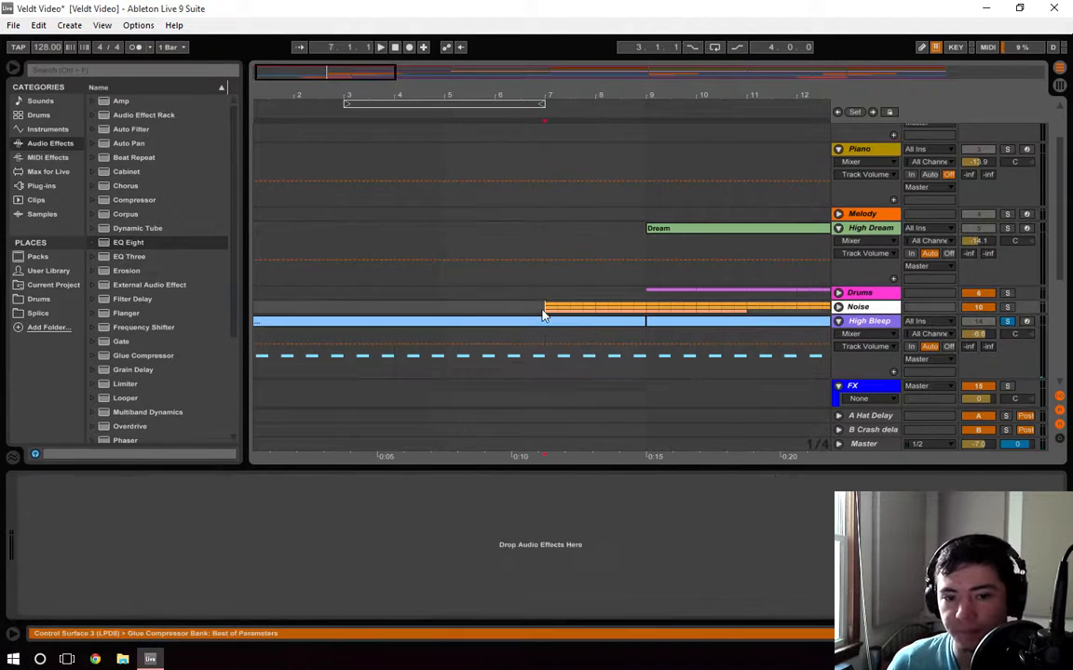
{"action": "left_click", "coordinate": [543, 320]}
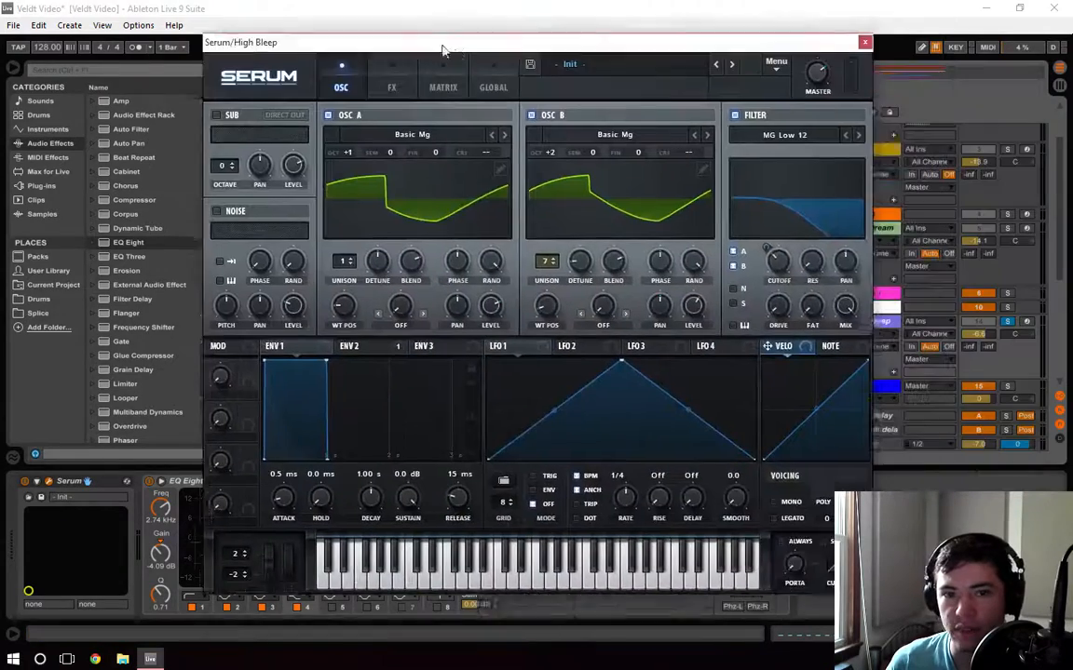
{"action": "left_click_drag", "start_coordinate": [443, 44], "coordinate": [424, 56]}
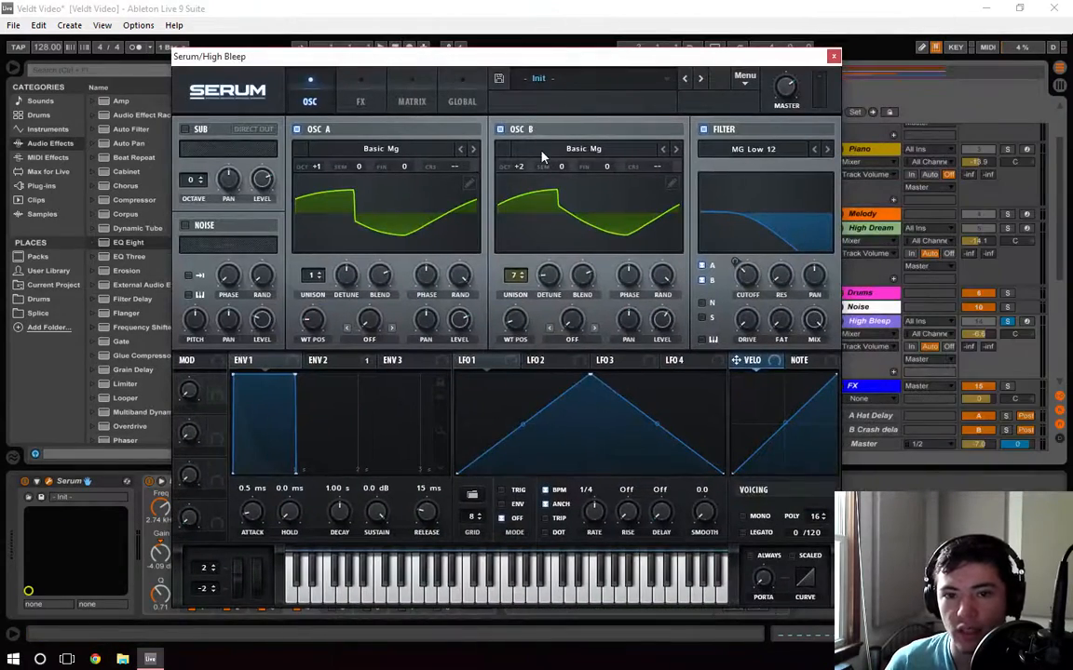
{"action": "mouse_move", "coordinate": [584, 65]}
{"action": "left_mouse_down"}
{"action": "mouse_move", "coordinate": [562, 56]}
{"action": "mouse_move", "coordinate": [562, 40]}
{"action": "mouse_move", "coordinate": [577, 53]}
{"action": "left_mouse_up"}
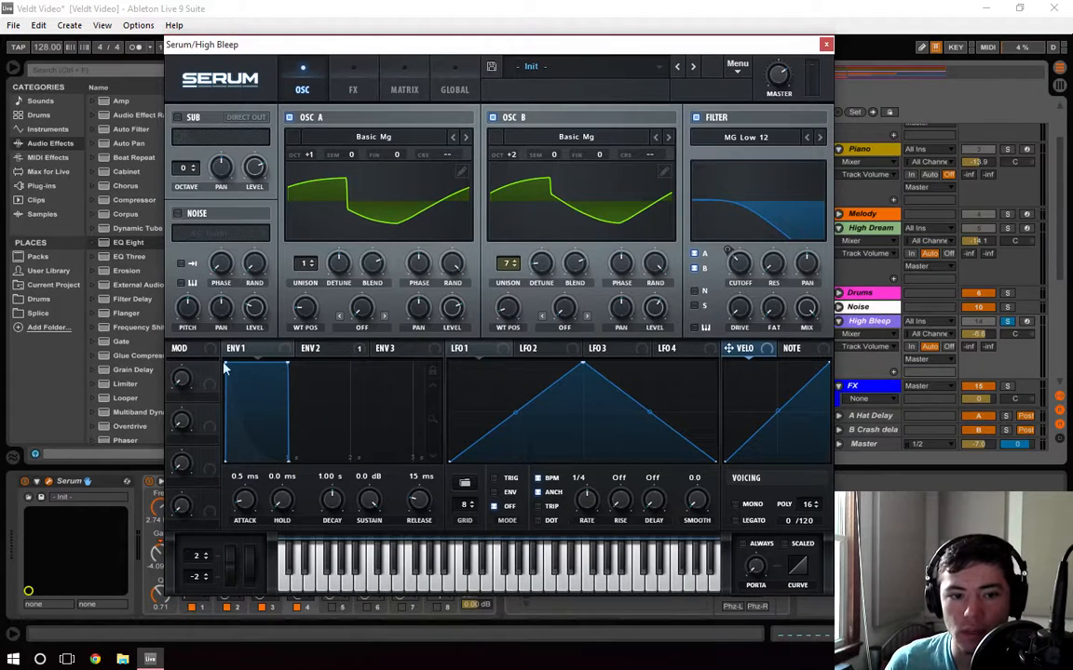
{"action": "left_click", "coordinate": [331, 349]}
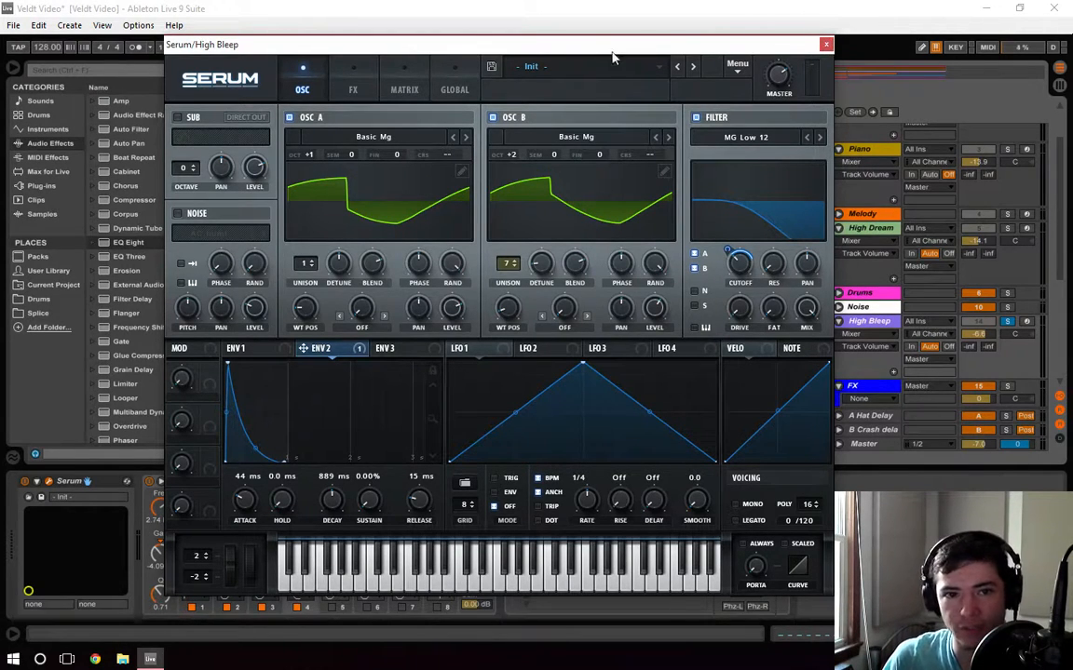
{"action": "left_click", "coordinate": [352, 86]}
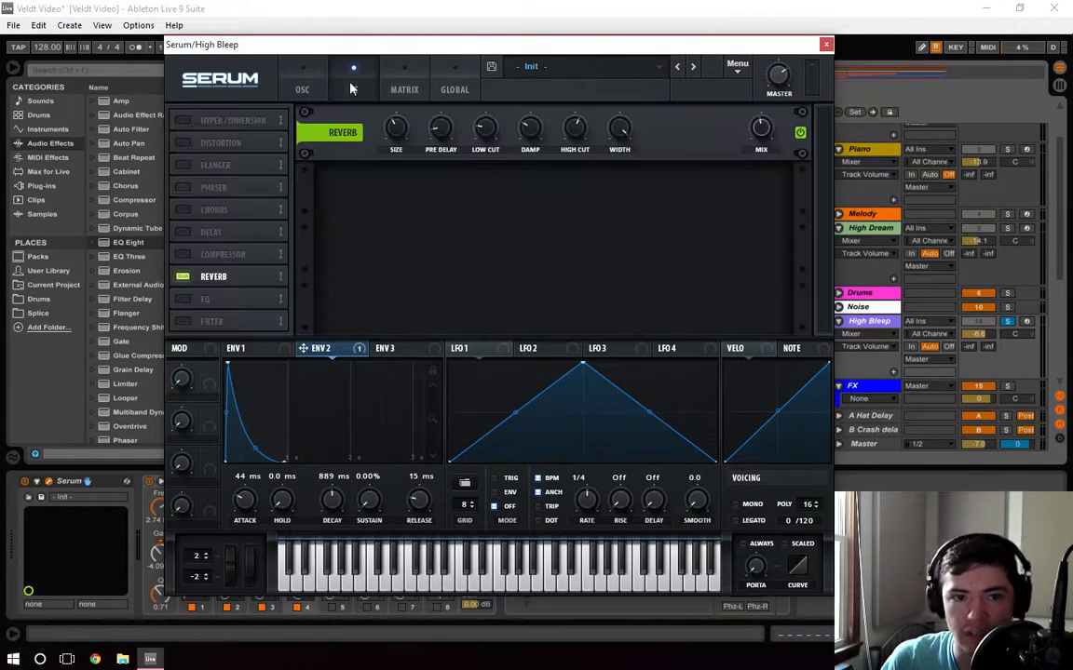
{"action": "left_click", "coordinate": [825, 44]}
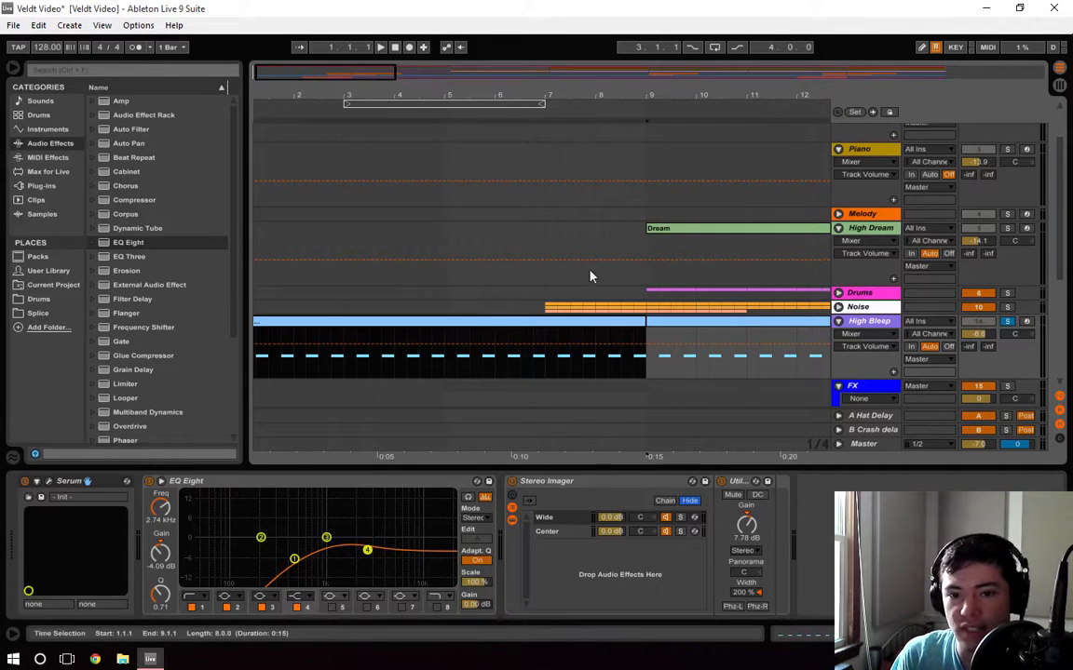
Select the first High Bleep clip and play it from bar 1 into bar 4, stopping there
{"action": "left_click", "coordinate": [650, 341]}
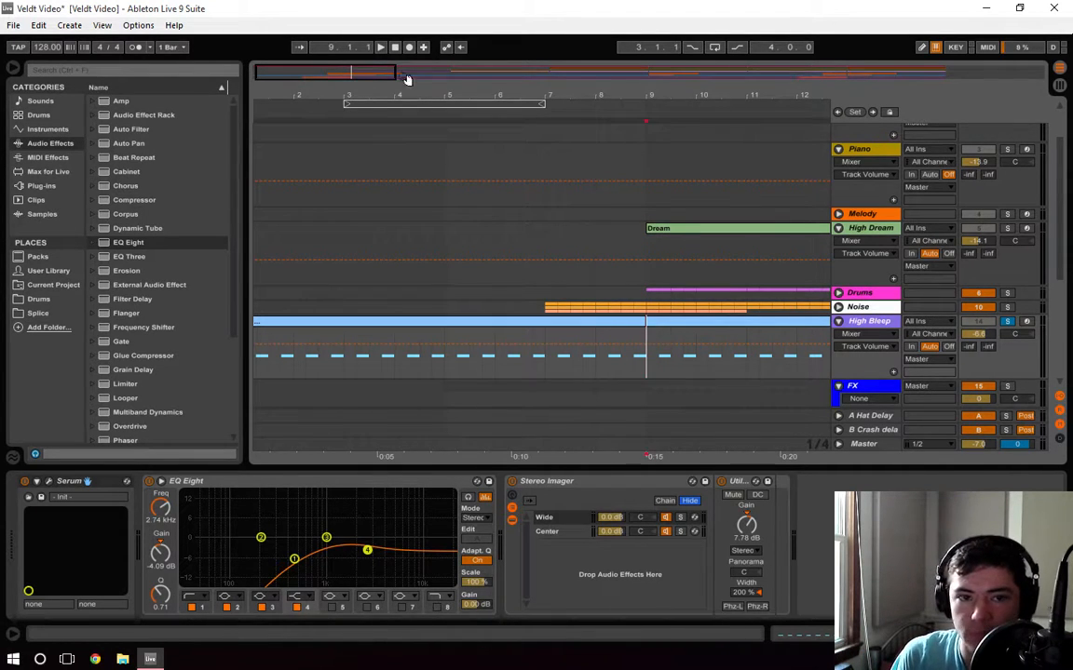
{"action": "left_click_drag", "start_coordinate": [352, 73], "coordinate": [353, 65]}
{"action": "left_click", "coordinate": [576, 322]}
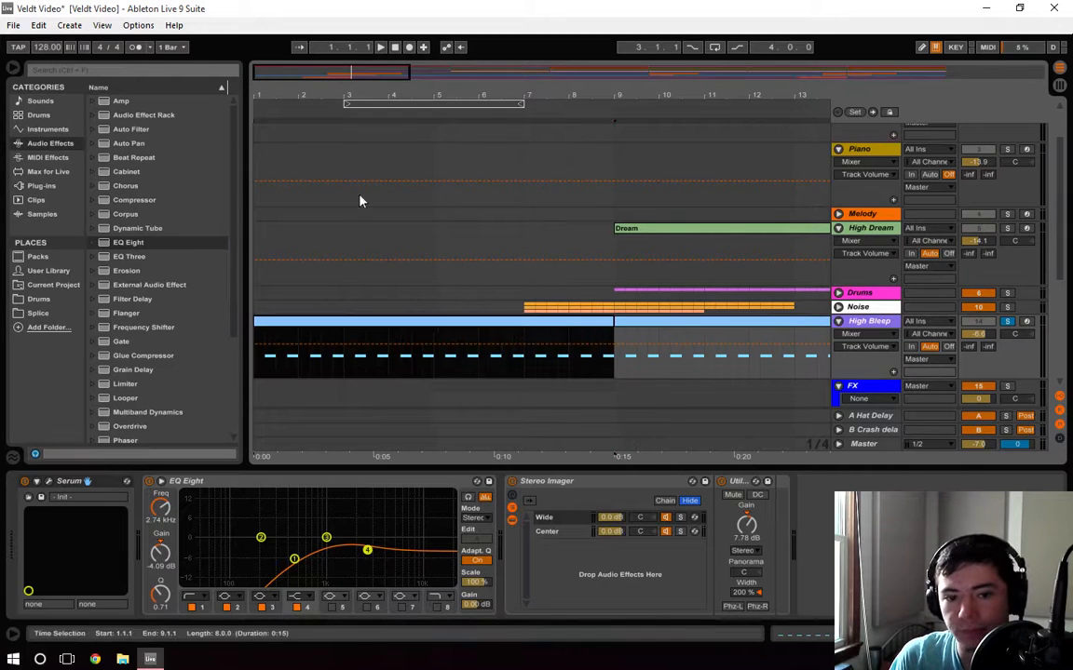
{"action": "key", "text": "space"}
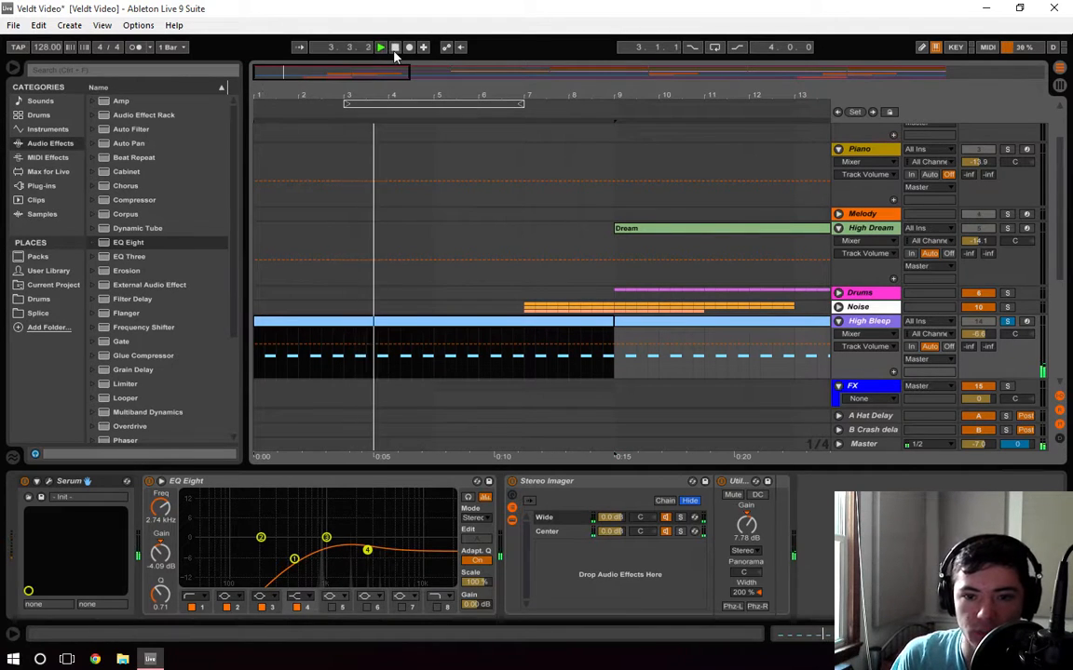
{"action": "left_click", "coordinate": [395, 46]}
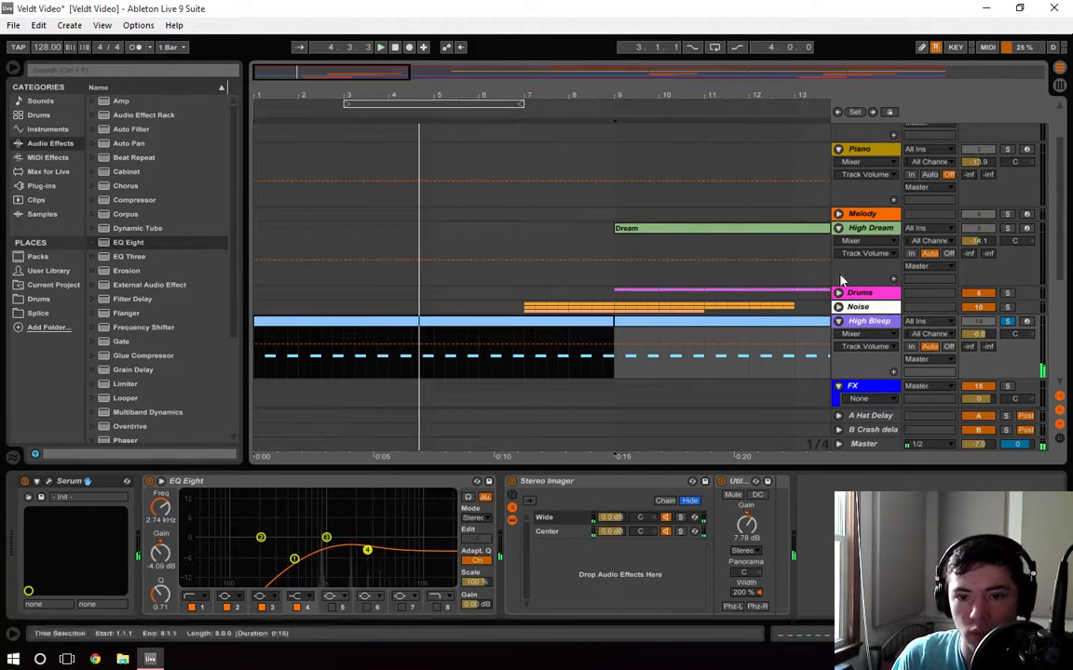
Unsolo the High Bleep track and select the FX group track below it
{"action": "left_click", "coordinate": [804, 308]}
{"action": "scroll", "coordinate": [891, 347], "scroll_direction": "up", "scroll_amount": 3}
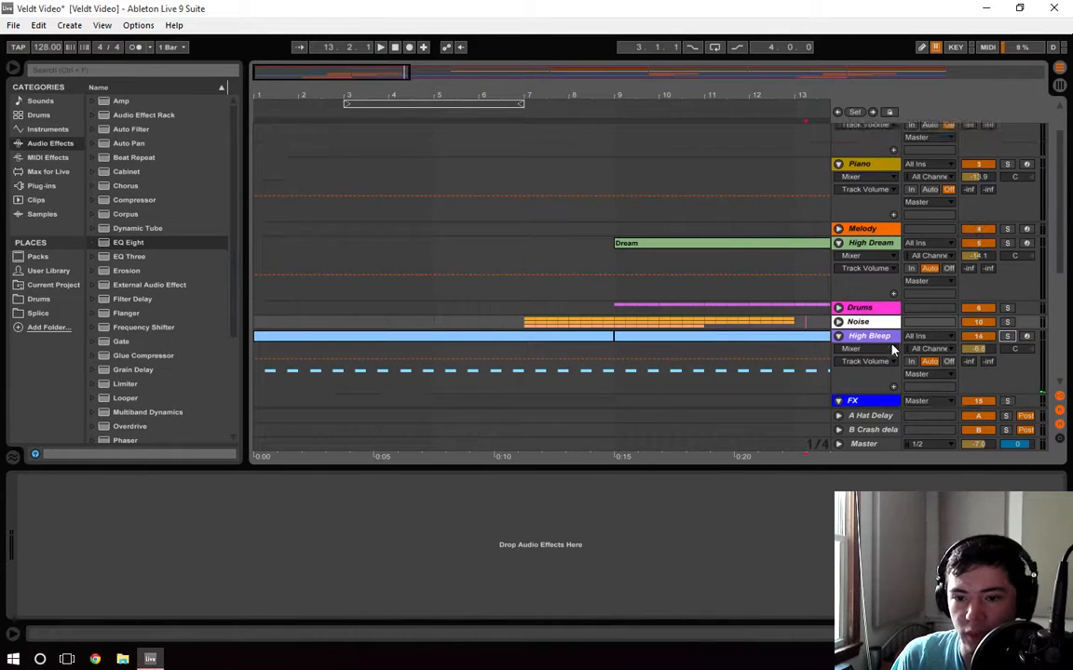
{"action": "scroll", "coordinate": [892, 347], "scroll_direction": "down", "scroll_amount": 12}
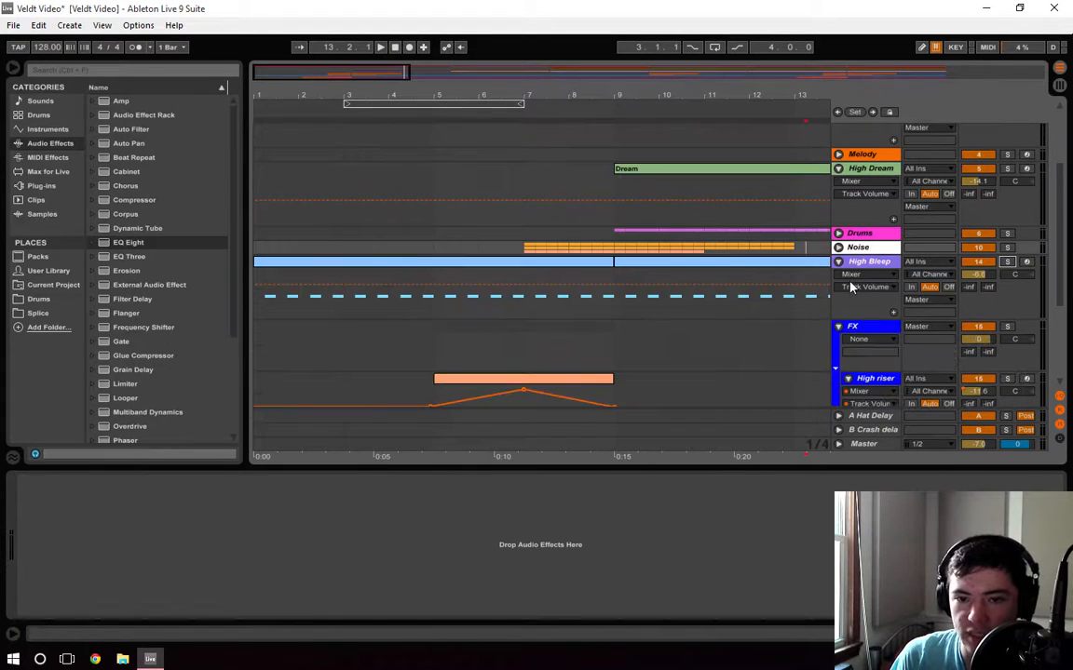
{"action": "left_click", "coordinate": [875, 241]}
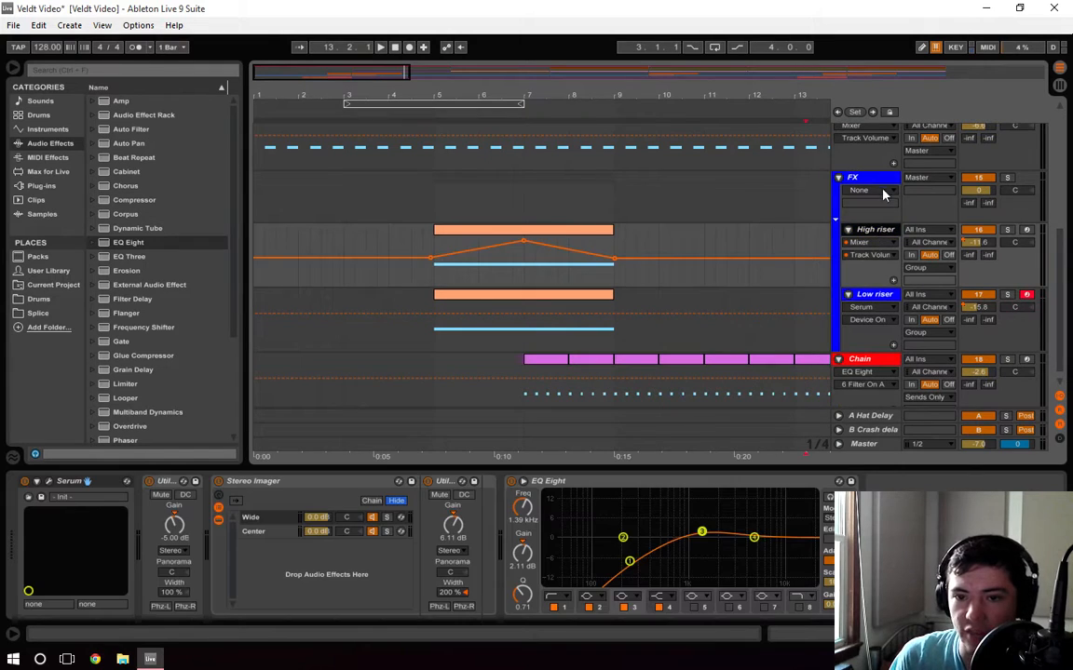
{"action": "left_click", "coordinate": [877, 181]}
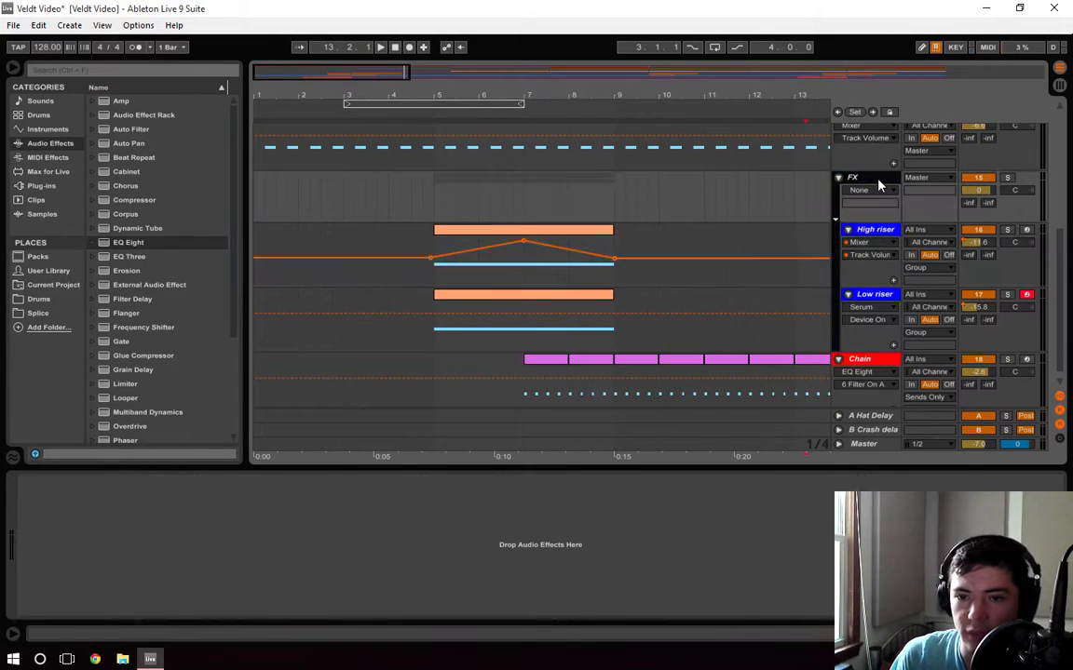
Solo the FX group and play the risers from bar 5 to bar 9
{"action": "left_click", "coordinate": [604, 214]}
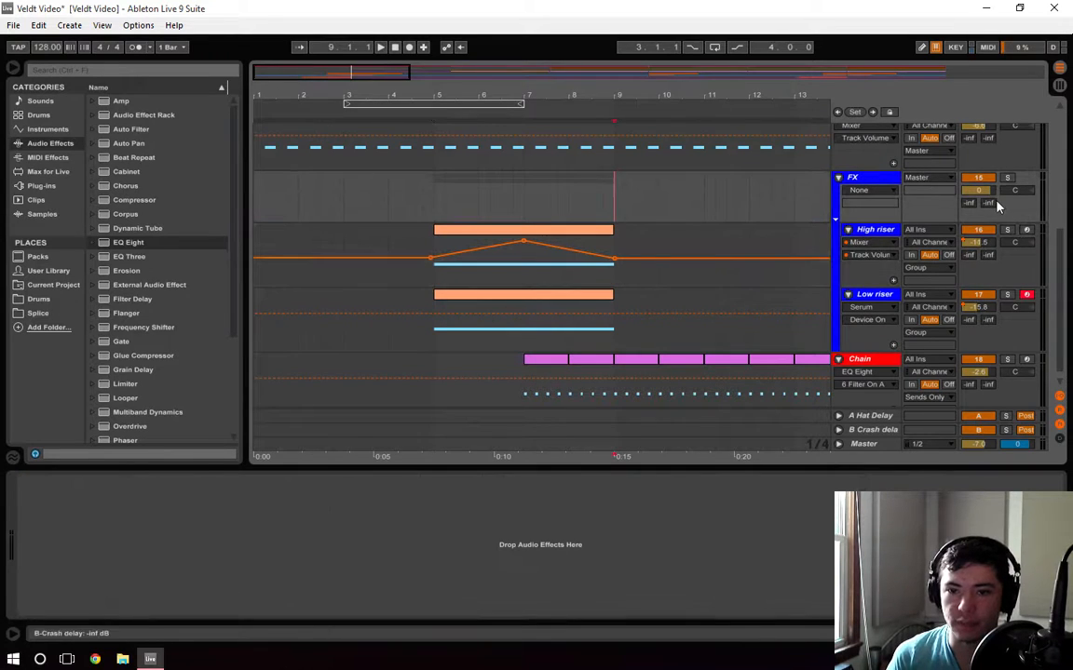
{"action": "left_click", "coordinate": [1006, 178]}
{"action": "left_click", "coordinate": [431, 114]}
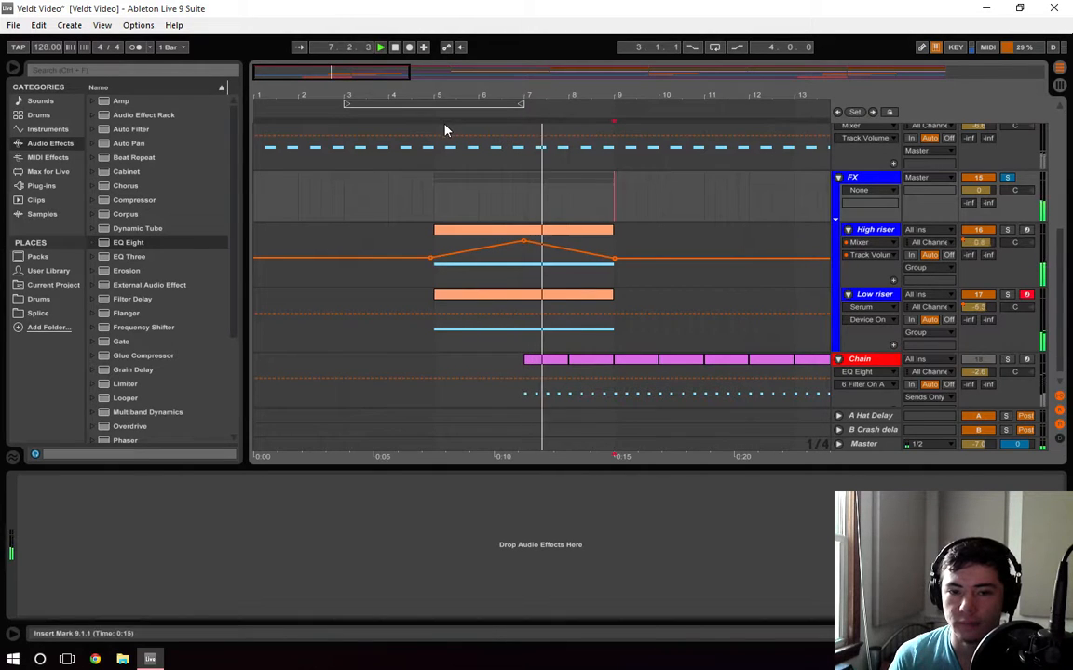
{"action": "left_click", "coordinate": [395, 47]}
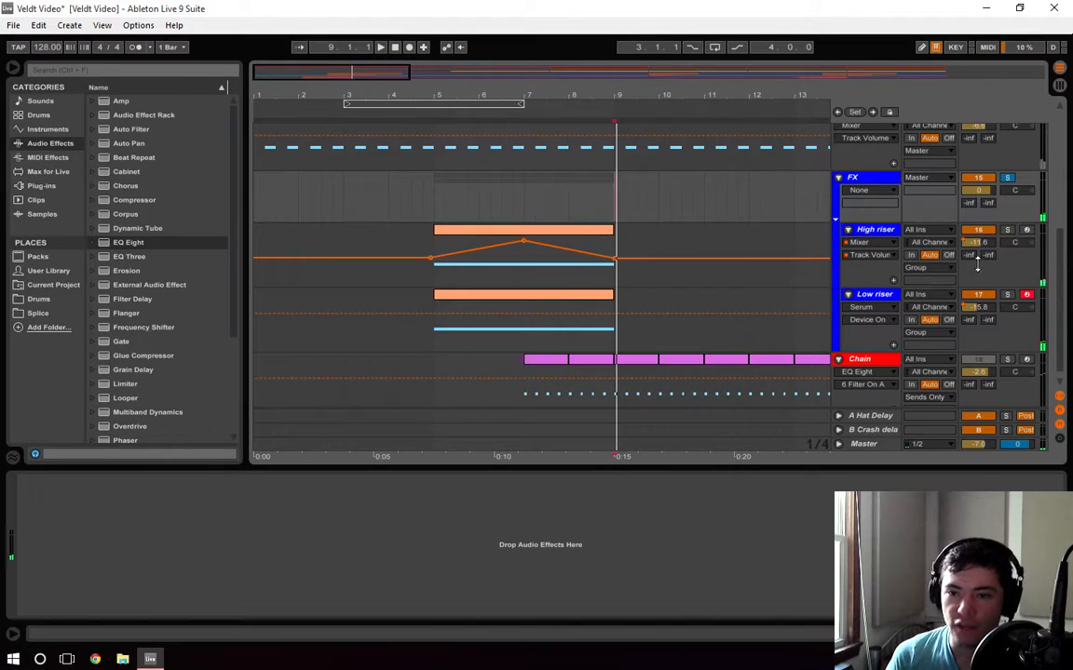
Solo the High riser track and show the Low riser's Mixer Track Volume automation
{"action": "left_click", "coordinate": [1006, 230]}
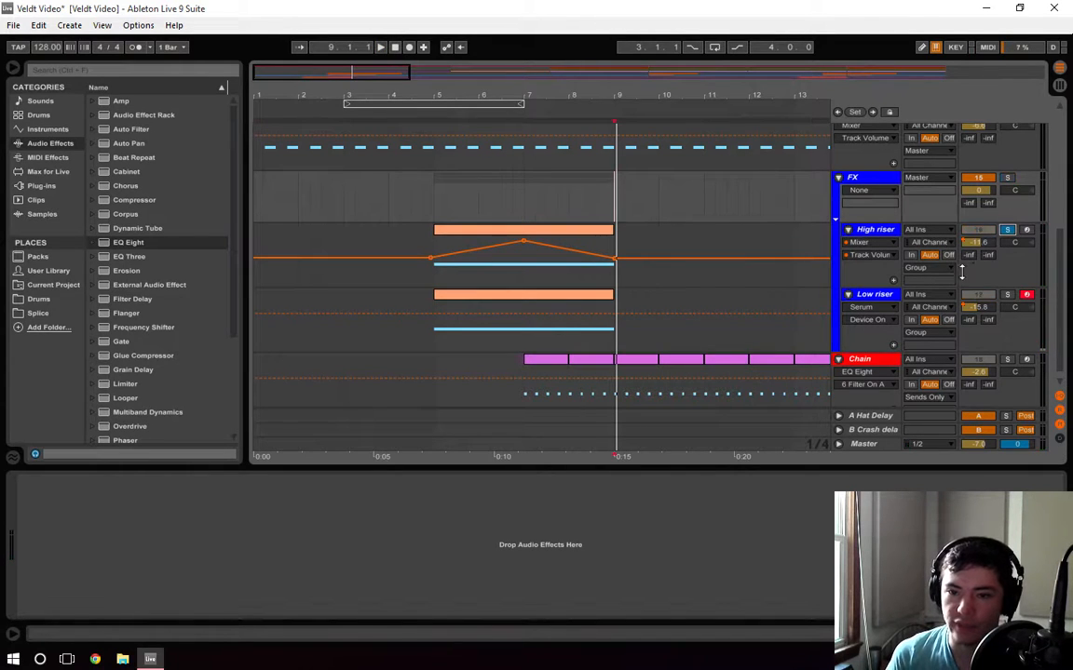
{"action": "left_click", "coordinate": [867, 308]}
{"action": "left_click", "coordinate": [874, 341]}
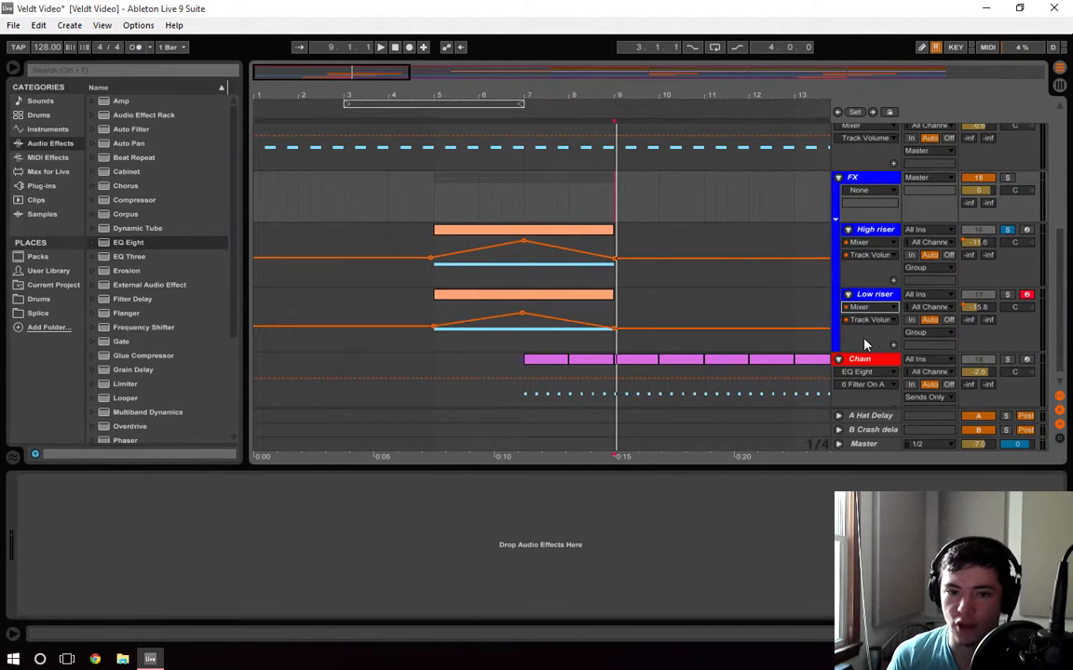
Open Serum on the High riser track, examine its oscillators and filter, and close it
{"action": "left_click", "coordinate": [878, 238]}
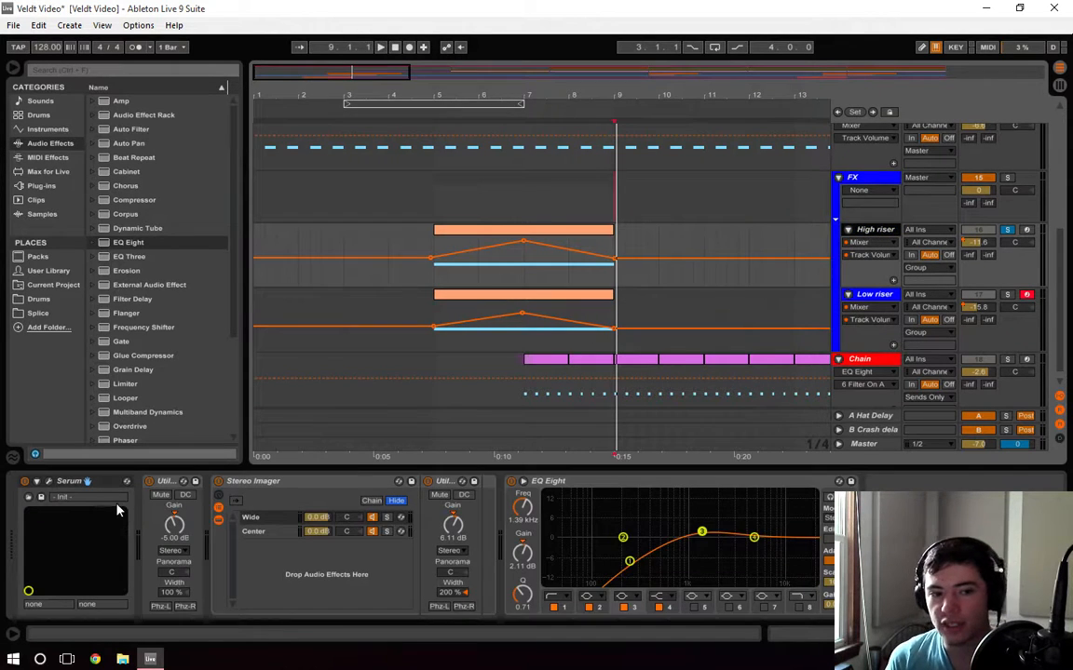
{"action": "left_click", "coordinate": [49, 483]}
{"action": "left_click_drag", "start_coordinate": [636, 74], "coordinate": [638, 49]}
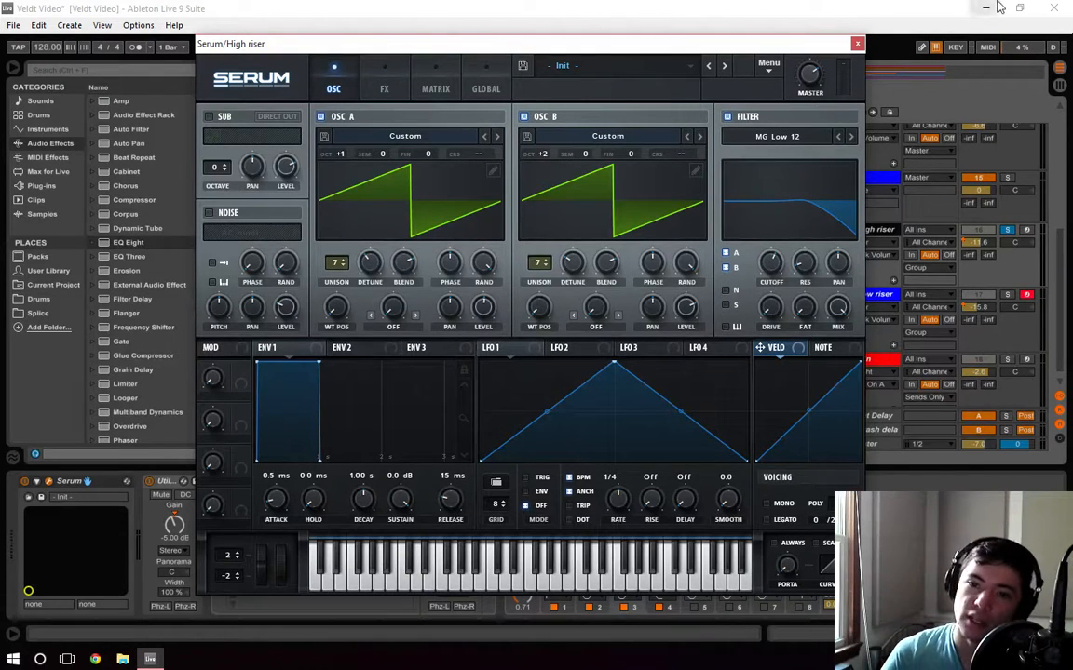
{"action": "left_click", "coordinate": [857, 45]}
Open the High riser clip starting at bar 5 to examine its notes
{"action": "left_click", "coordinate": [583, 230]}
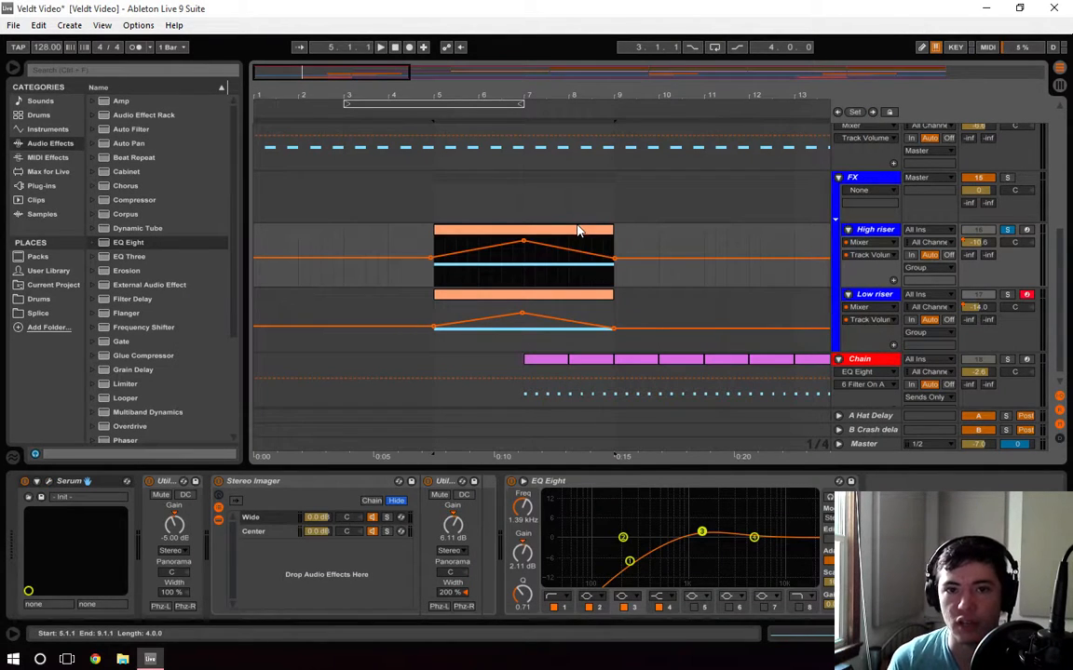
{"action": "double_click", "coordinate": [579, 230]}
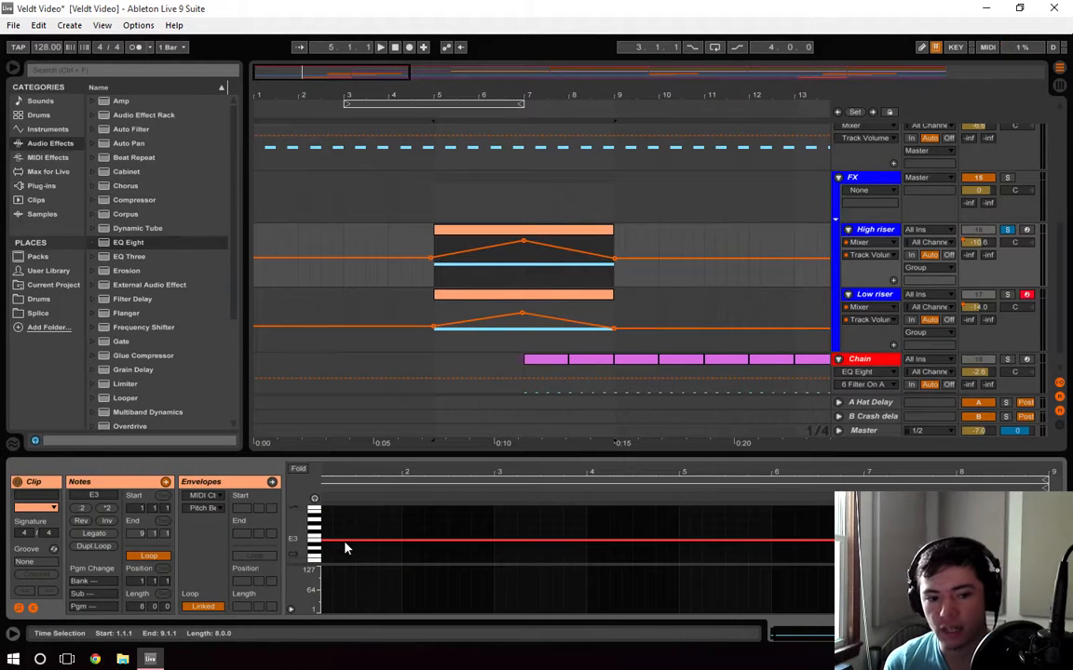
Play the soloed High riser and select its clip's range from bar 5 to bar 9
{"action": "key", "text": "space"}
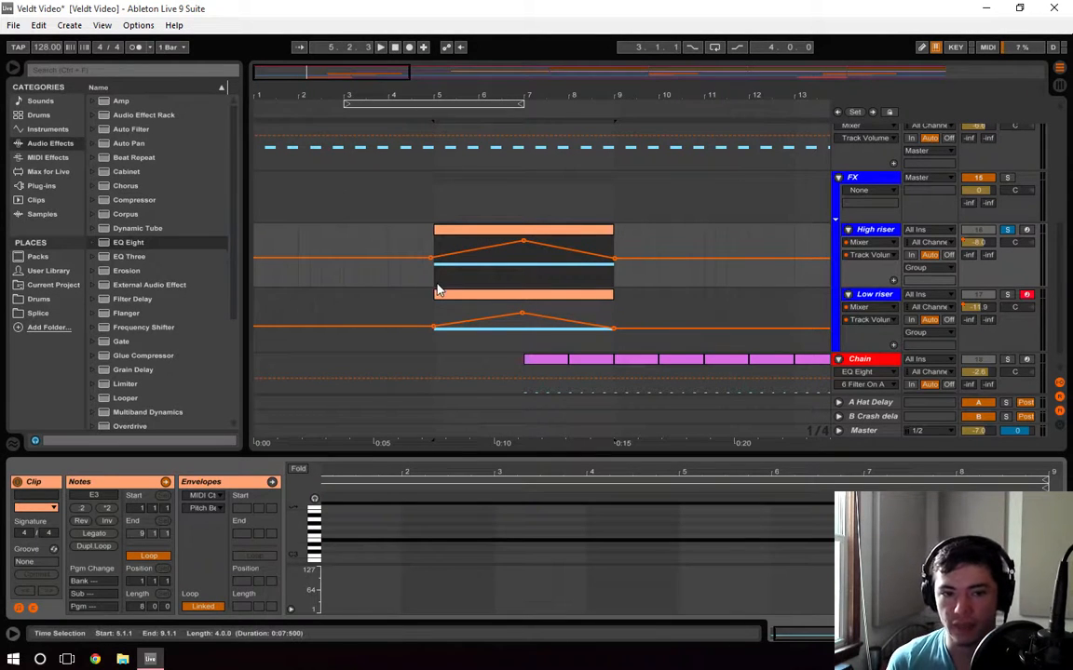
{"action": "left_click_drag", "start_coordinate": [435, 279], "coordinate": [612, 267]}
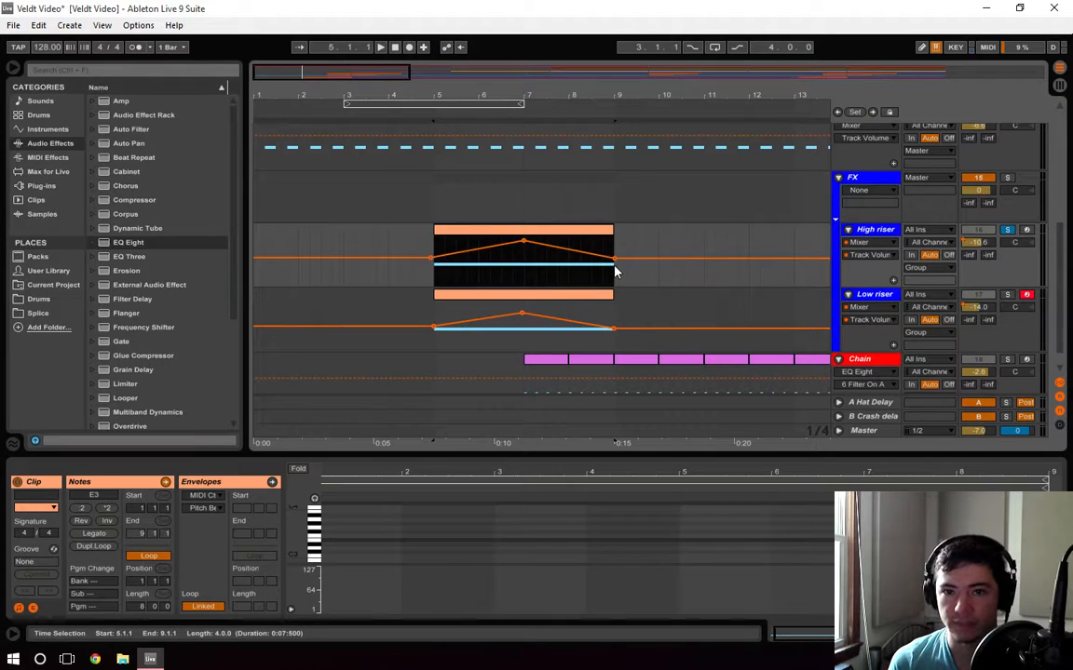
{"action": "left_click", "coordinate": [615, 282]}
Solo the Low riser track and open its Serum to examine the oscillators, noise and filter
{"action": "left_click", "coordinate": [885, 296]}
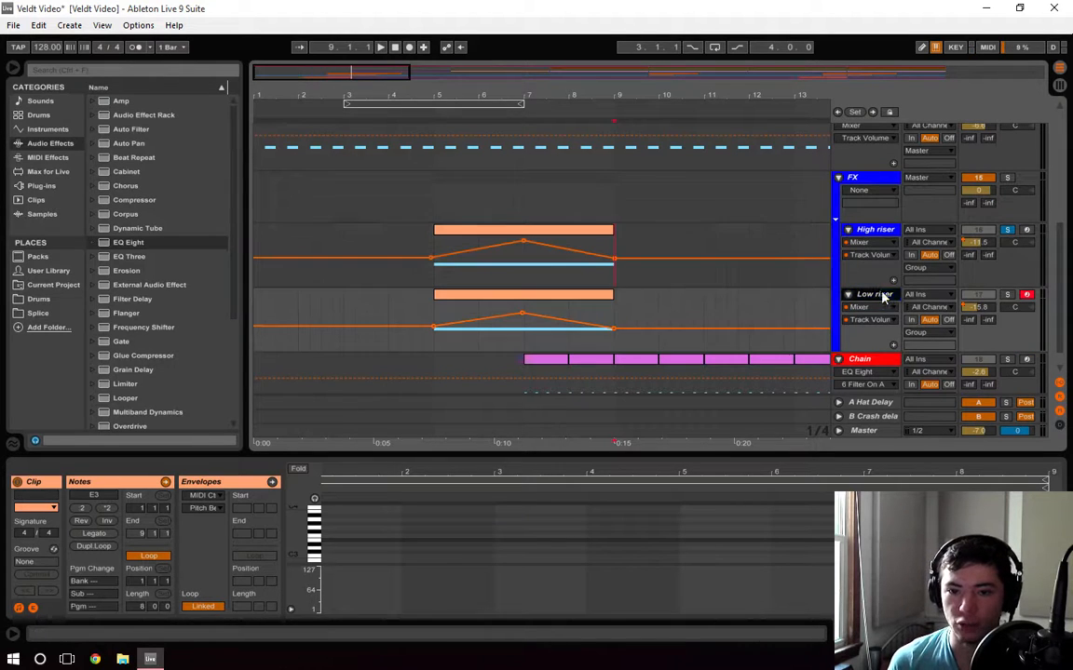
{"action": "left_click", "coordinate": [1007, 295]}
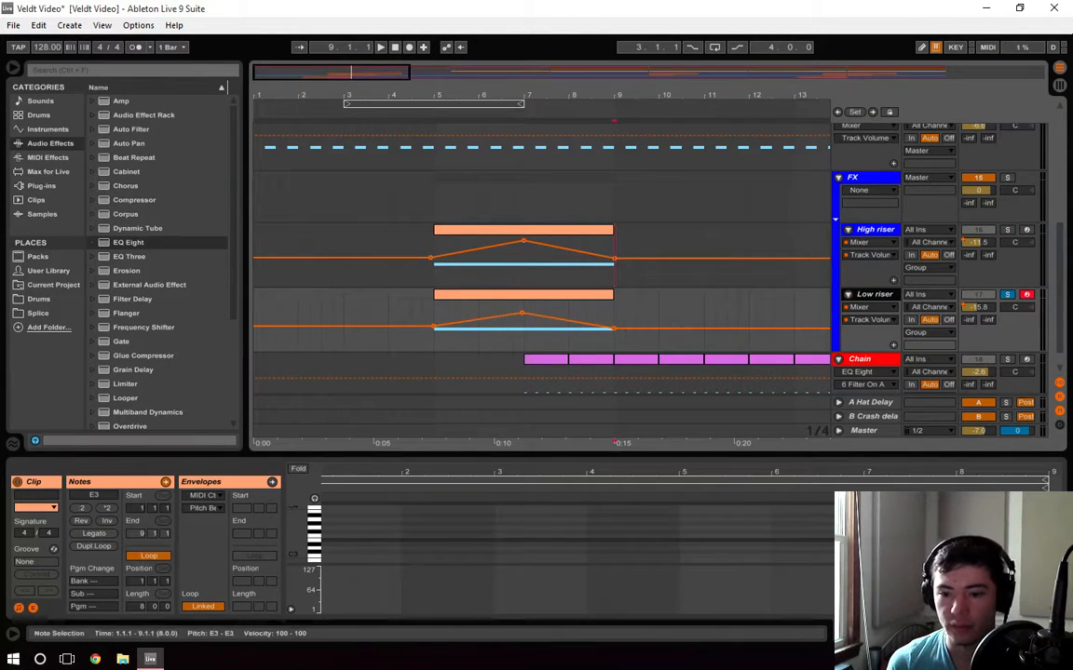
{"action": "key", "text": "shift+Tab"}
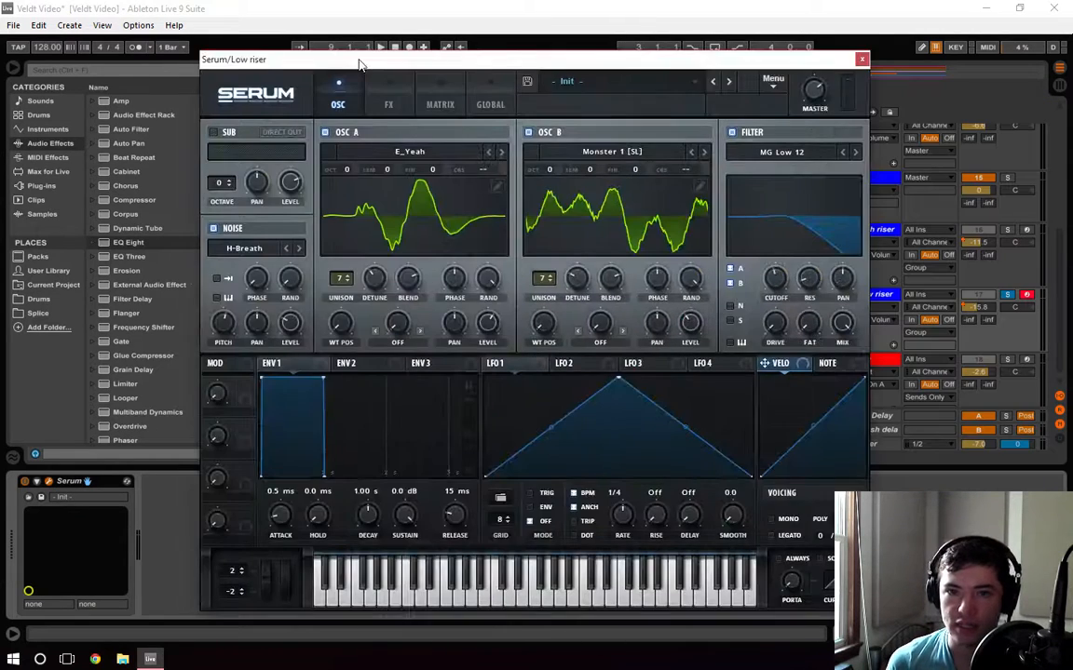
{"action": "mouse_move", "coordinate": [359, 61]}
{"action": "left_mouse_down"}
{"action": "mouse_move", "coordinate": [363, 28]}
{"action": "mouse_move", "coordinate": [368, 44]}
{"action": "left_mouse_up"}
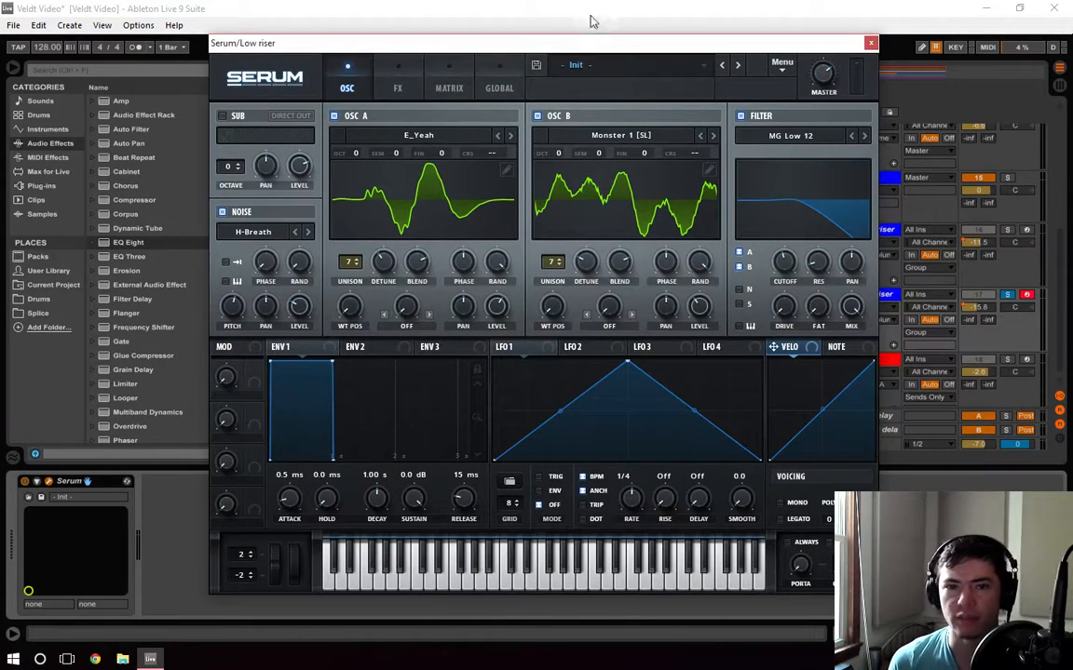
{"action": "left_click_drag", "start_coordinate": [611, 43], "coordinate": [471, 300]}
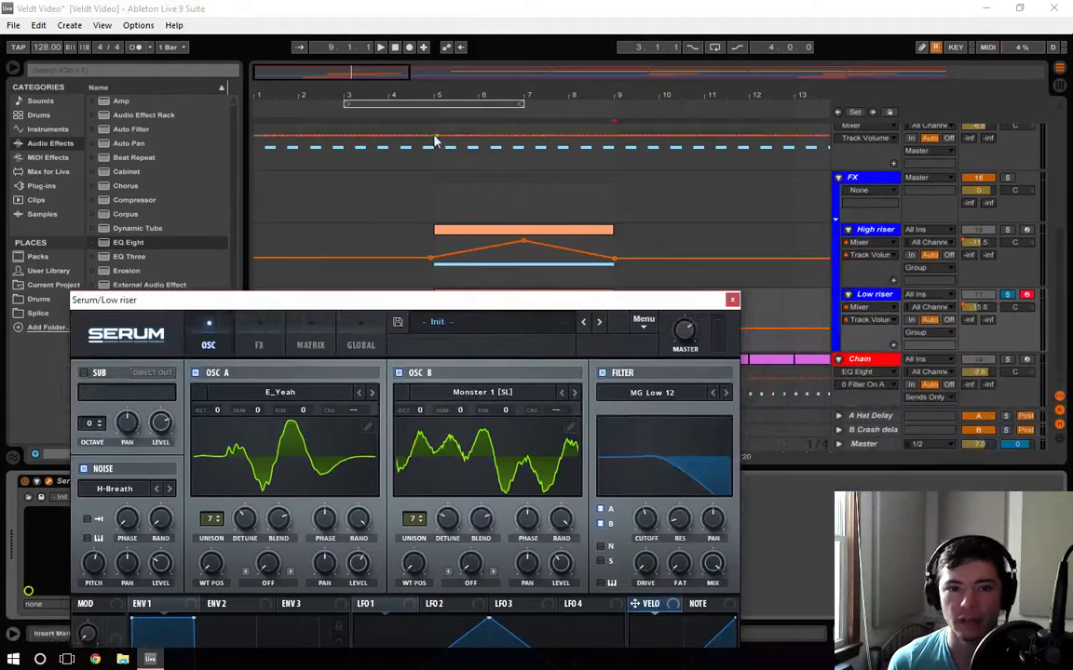
Play the Low riser from bar 5 with its Serum open, and close the Serum window
{"action": "left_click", "coordinate": [396, 48]}
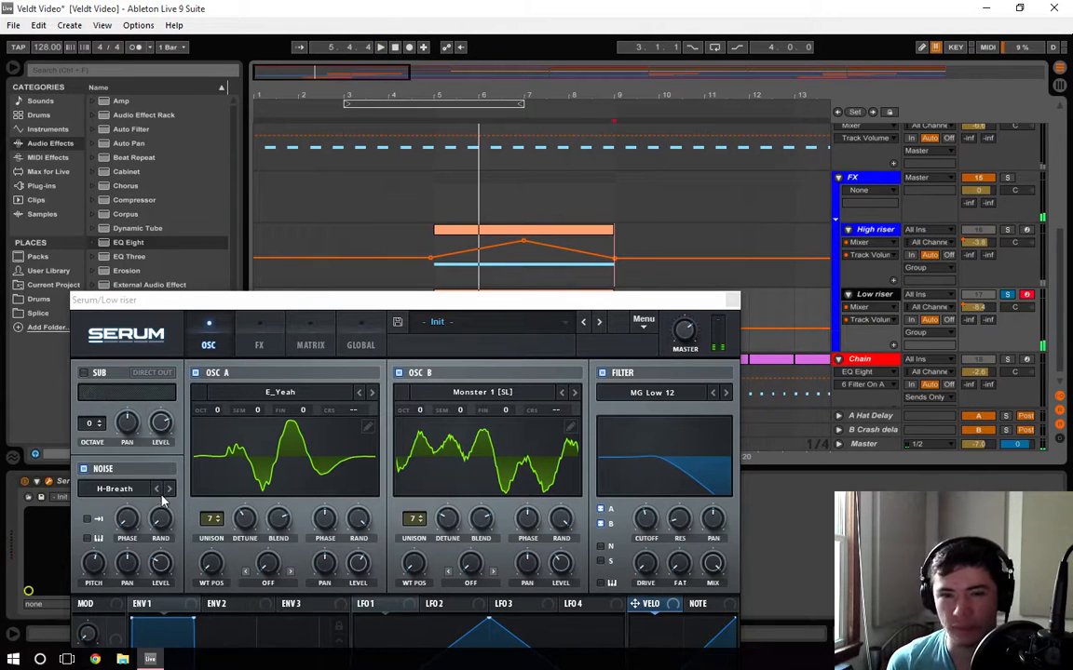
{"action": "left_click_drag", "start_coordinate": [691, 303], "coordinate": [769, 145]}
{"action": "left_click", "coordinate": [814, 149]}
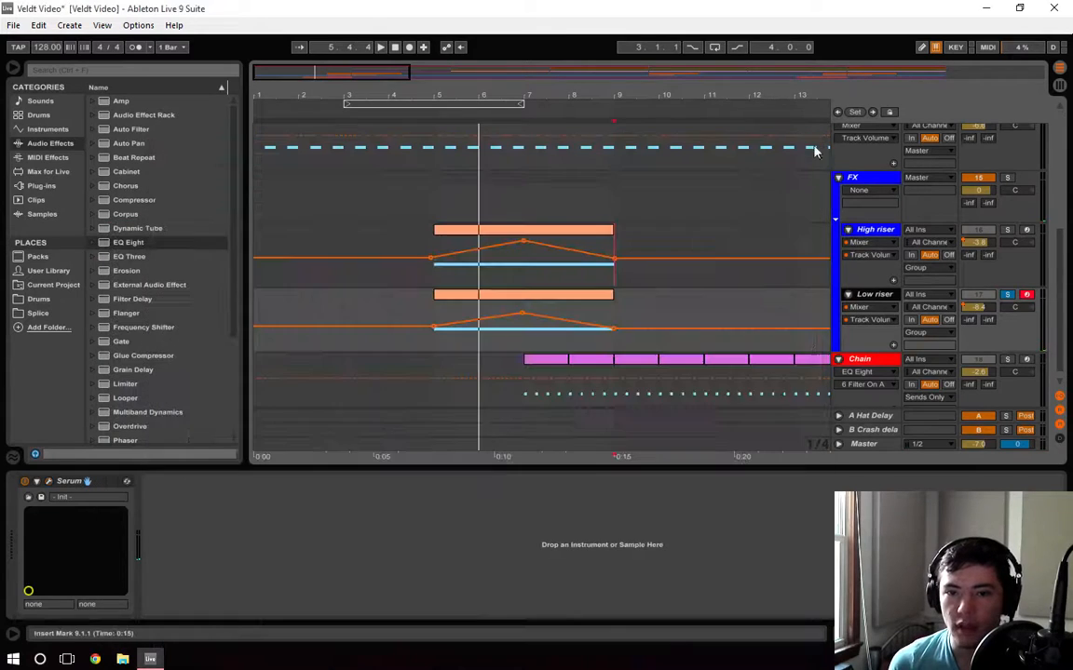
Open the Low riser clip starting at bar 5 and play it to examine its notes
{"action": "left_click", "coordinate": [594, 296]}
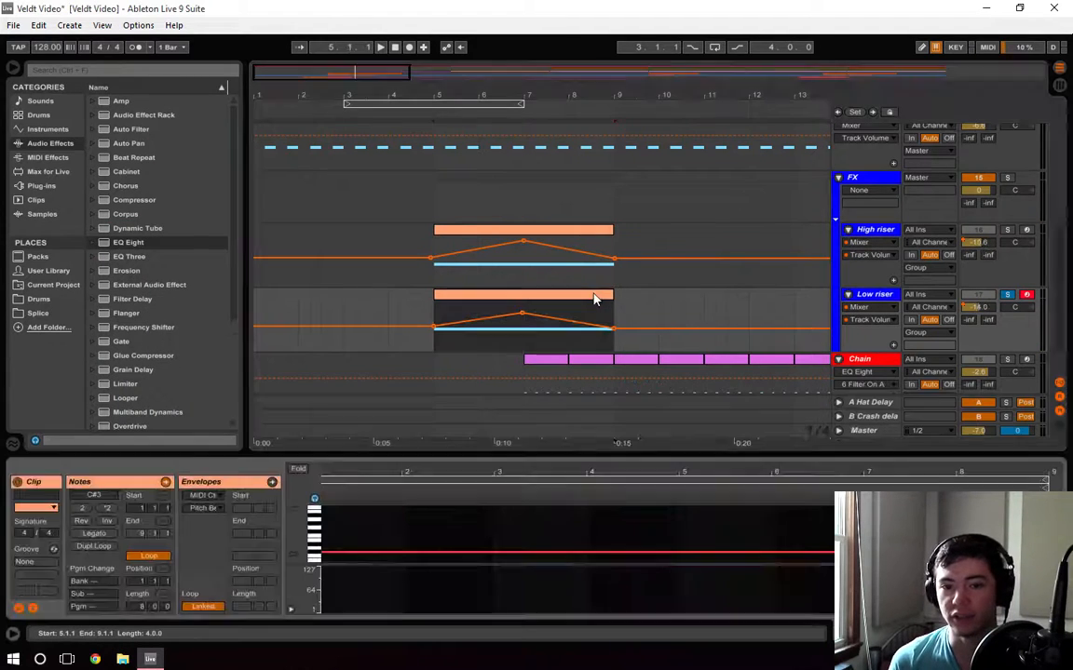
{"action": "left_click", "coordinate": [465, 563]}
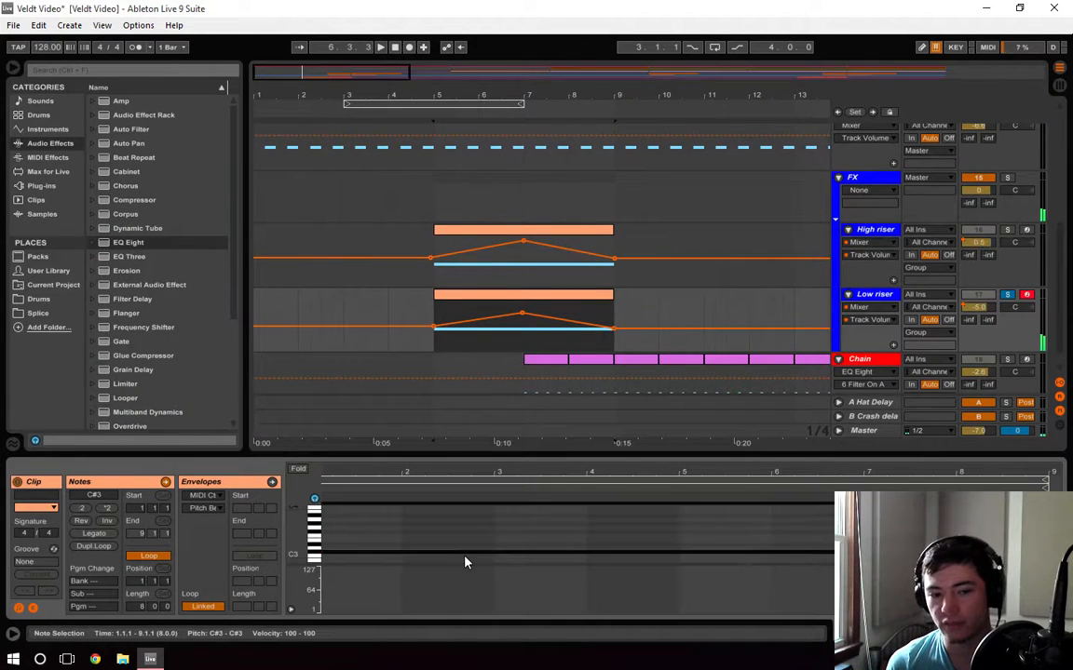
{"action": "left_click", "coordinate": [504, 523]}
{"action": "left_click", "coordinate": [494, 524]}
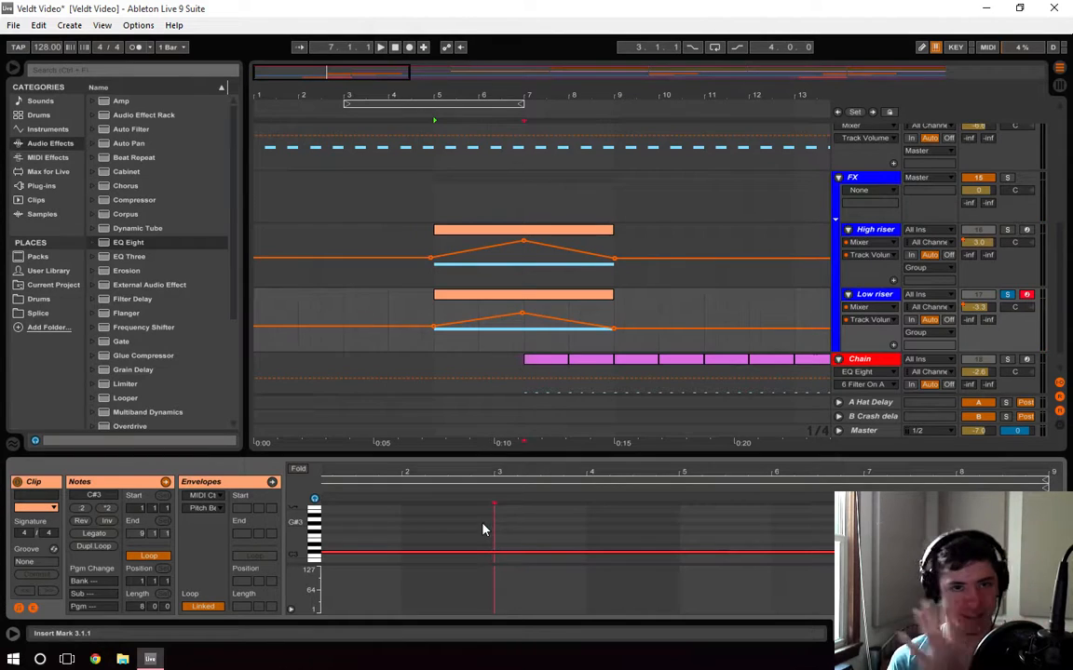
{"action": "left_click", "coordinate": [531, 286]}
{"action": "left_click", "coordinate": [618, 297]}
Solo Pluck, the FX group and High Bleep together and play them from around bar 5 to bar 9
{"action": "scroll", "coordinate": [773, 282], "scroll_direction": "up", "scroll_amount": 2}
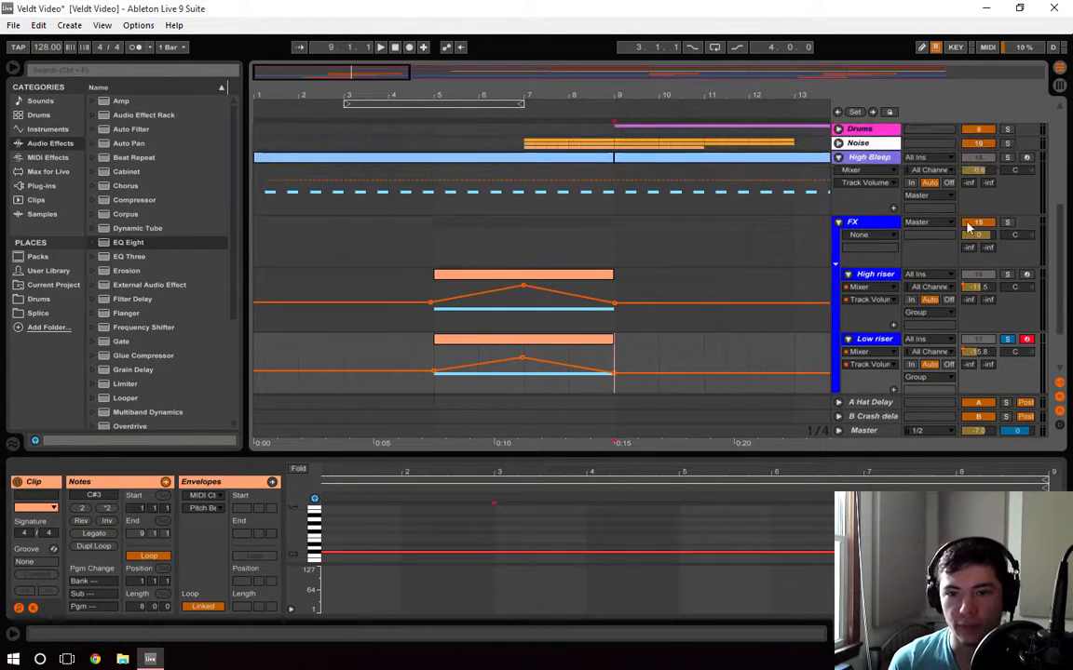
{"action": "scroll", "coordinate": [906, 200], "scroll_direction": "up", "scroll_amount": 10}
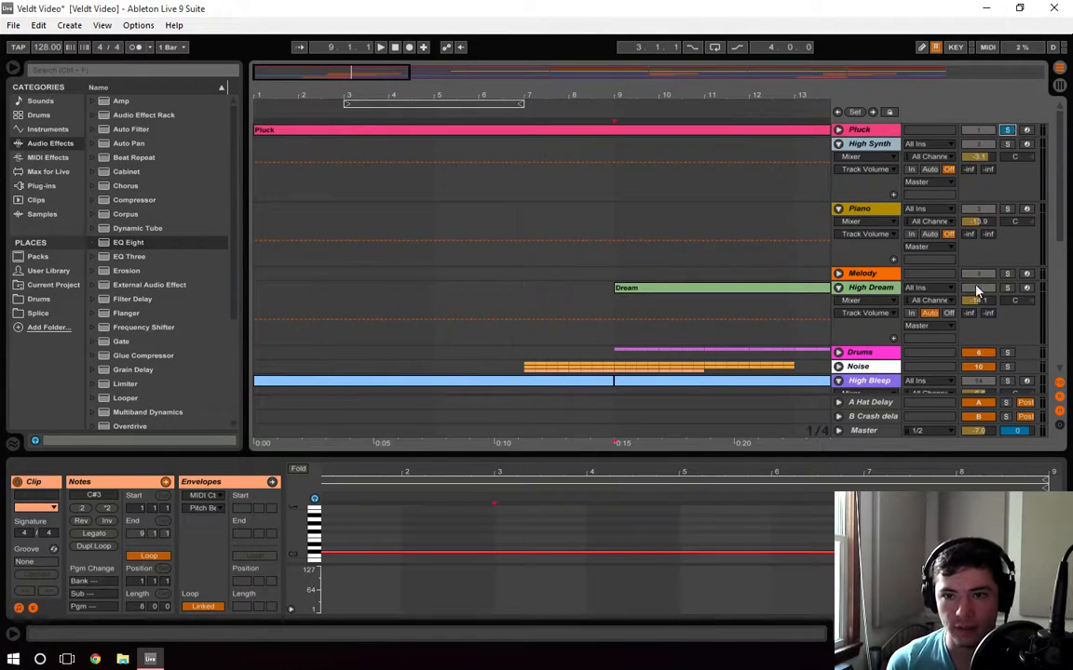
{"action": "scroll", "coordinate": [877, 257], "scroll_direction": "down", "scroll_amount": 10}
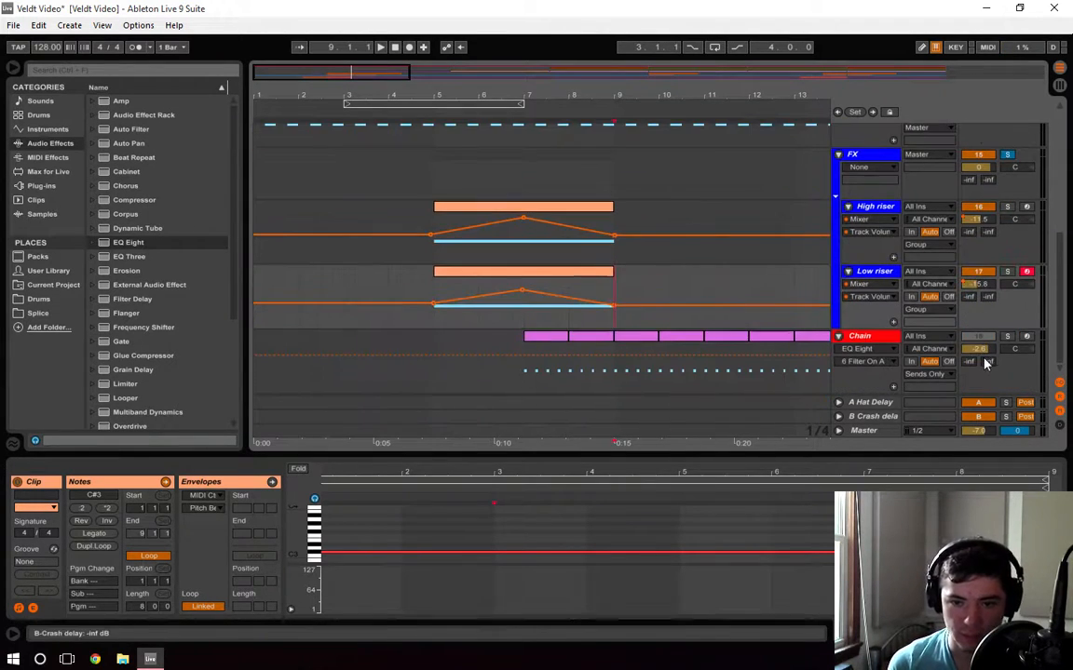
{"action": "scroll", "coordinate": [885, 322], "scroll_direction": "up", "scroll_amount": 6}
{"action": "left_click", "coordinate": [1006, 224]}
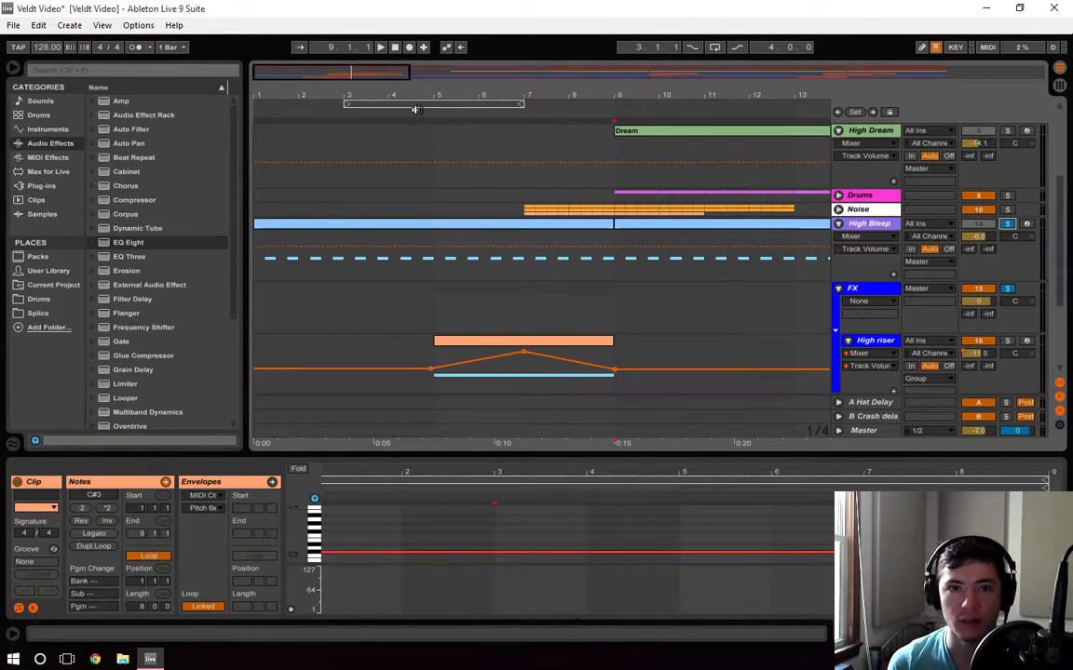
{"action": "left_click", "coordinate": [409, 110]}
{"action": "left_click", "coordinate": [436, 270]}
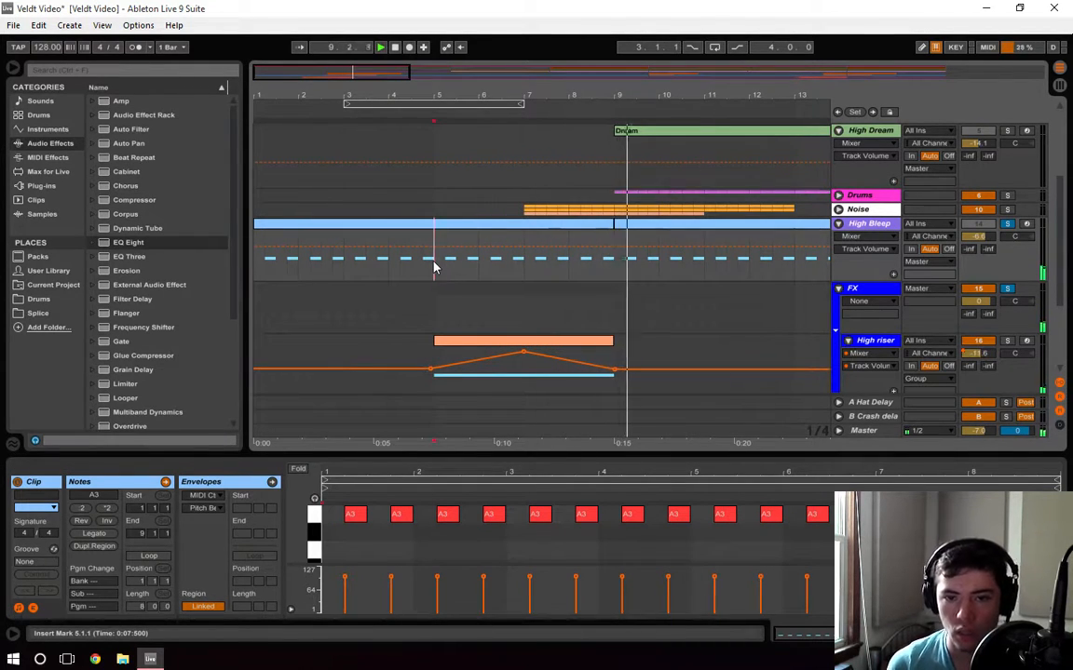
{"action": "left_click", "coordinate": [608, 310]}
Show the High riser's device chain and examine its Utility, Stereo Imager and EQ Eight
{"action": "scroll", "coordinate": [680, 307], "scroll_direction": "down", "scroll_amount": 3}
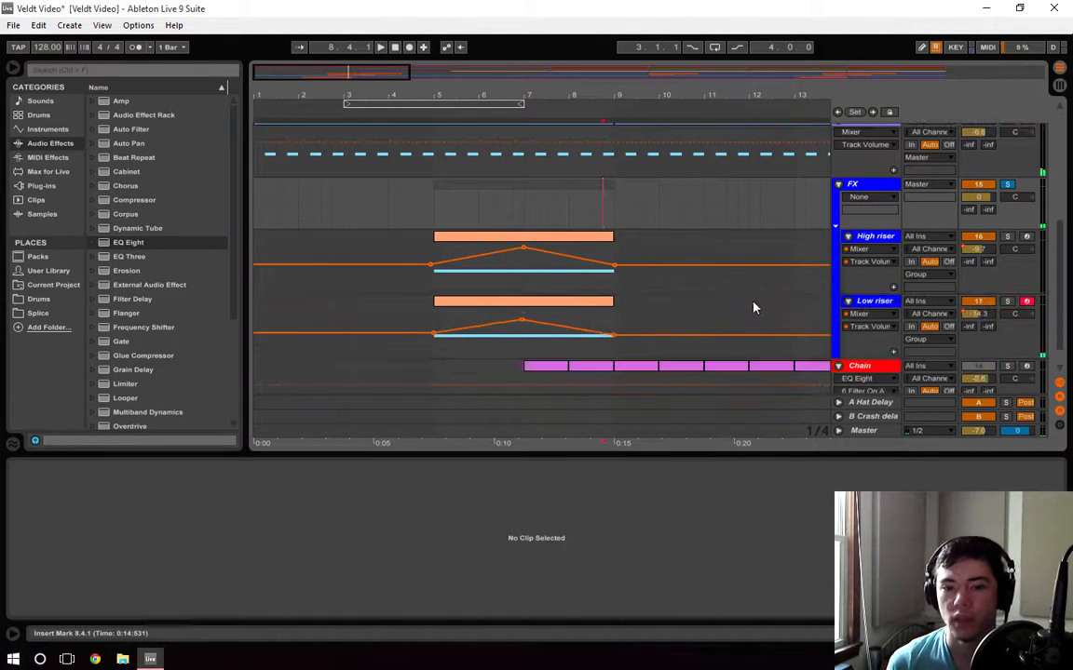
{"action": "left_click", "coordinate": [880, 237]}
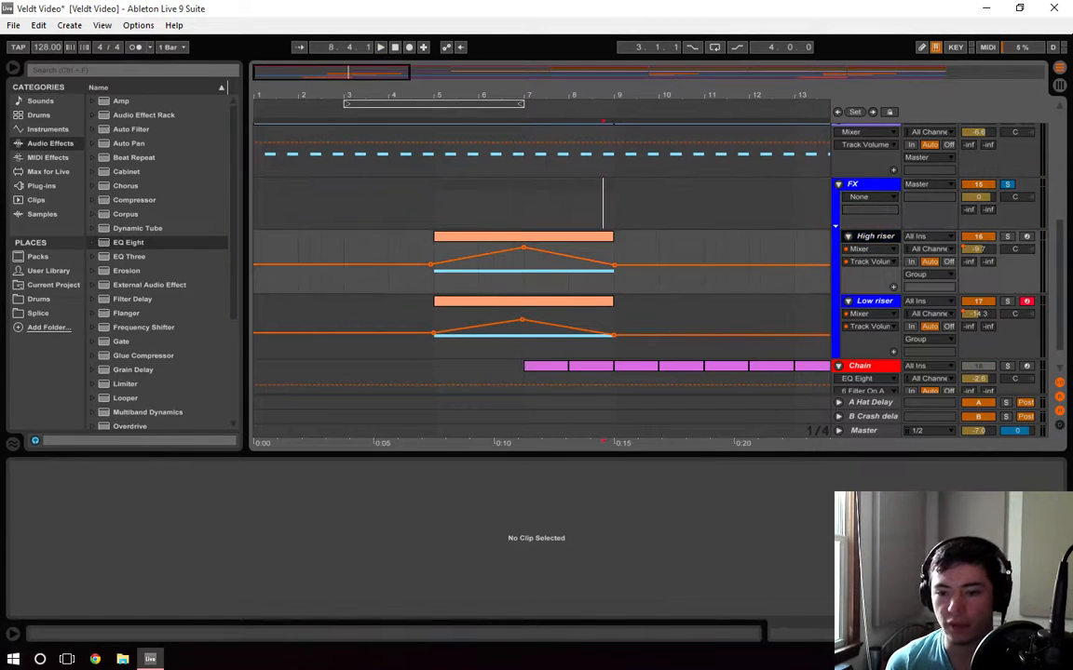
{"action": "left_click", "coordinate": [167, 482]}
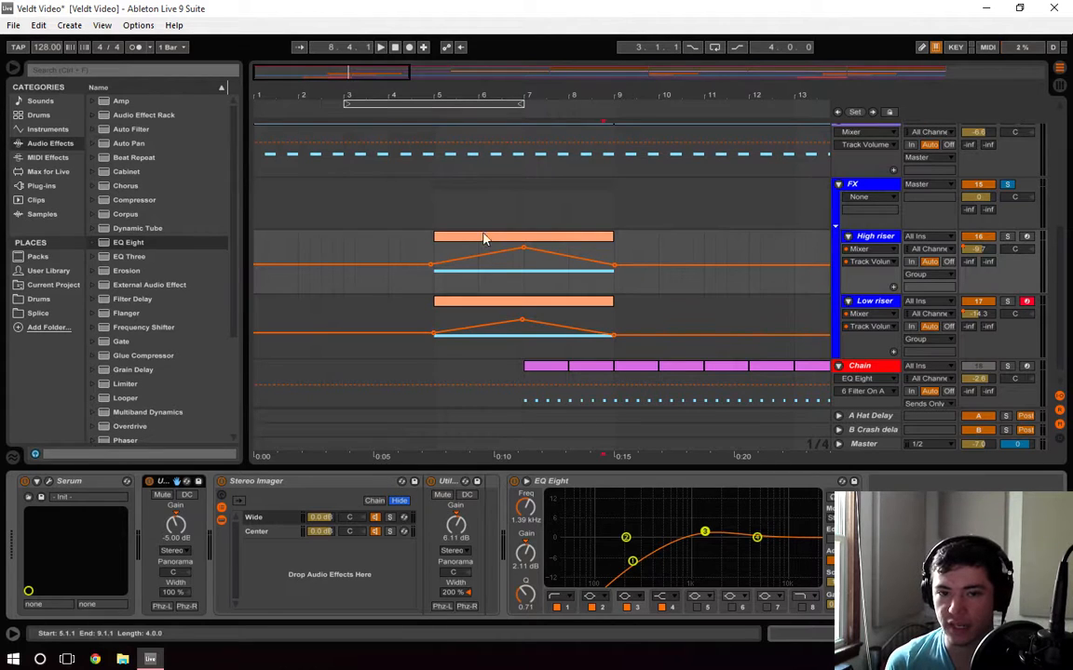
{"action": "left_click", "coordinate": [614, 249]}
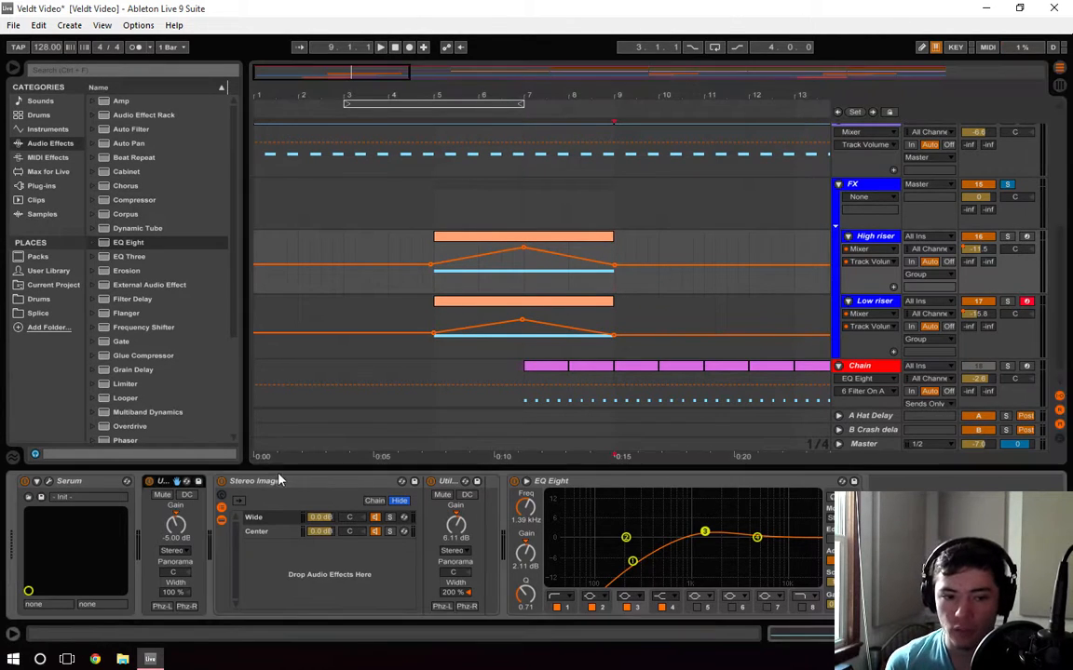
{"action": "left_click", "coordinate": [288, 481]}
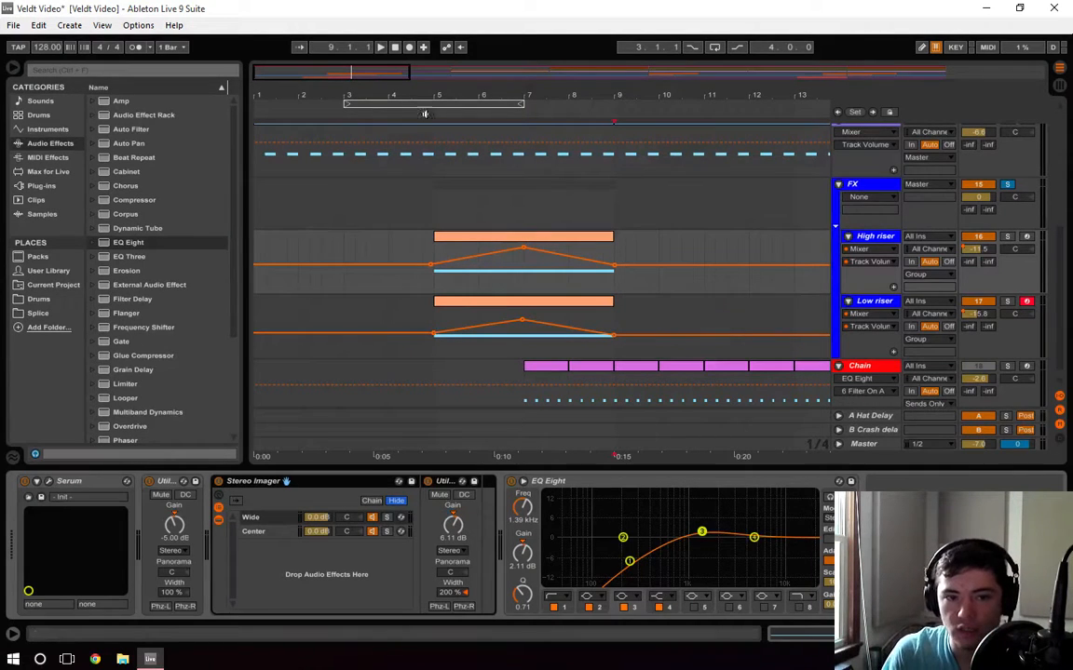
{"action": "left_click", "coordinate": [584, 483]}
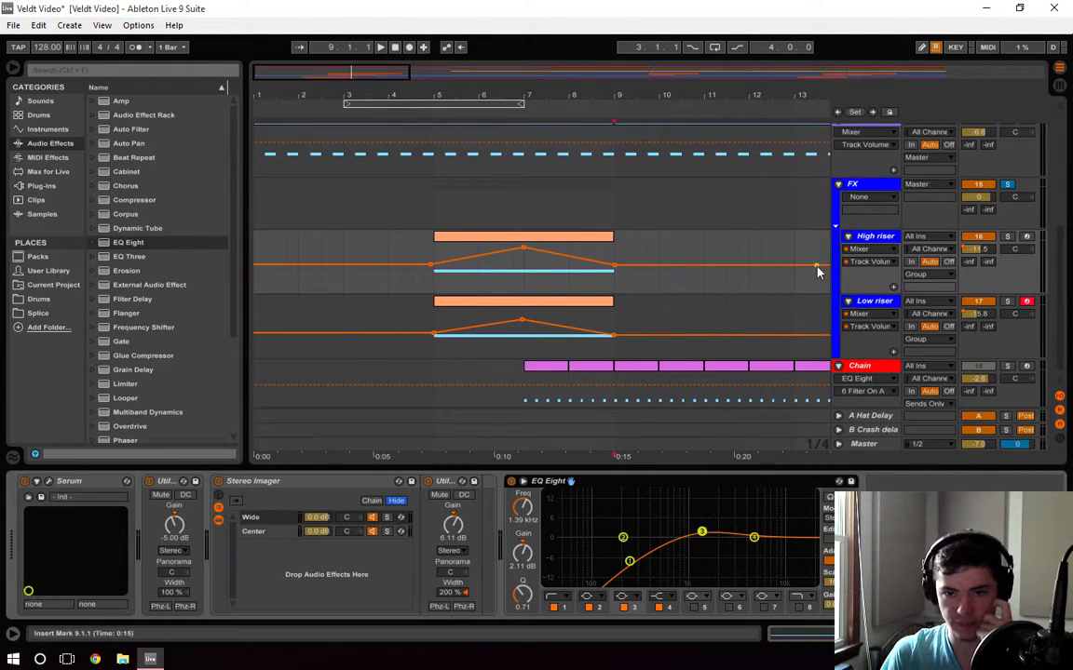
Open Serum on the Low riser track, examine its distortion and reverb effects, and close it
{"action": "left_click", "coordinate": [864, 304]}
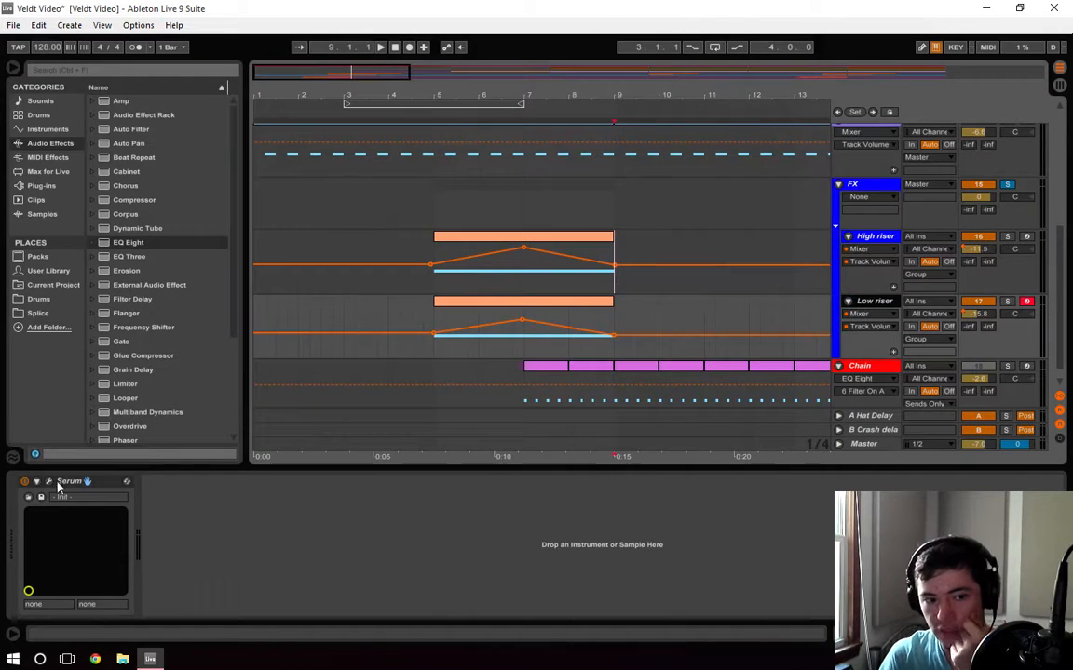
{"action": "left_click", "coordinate": [48, 483]}
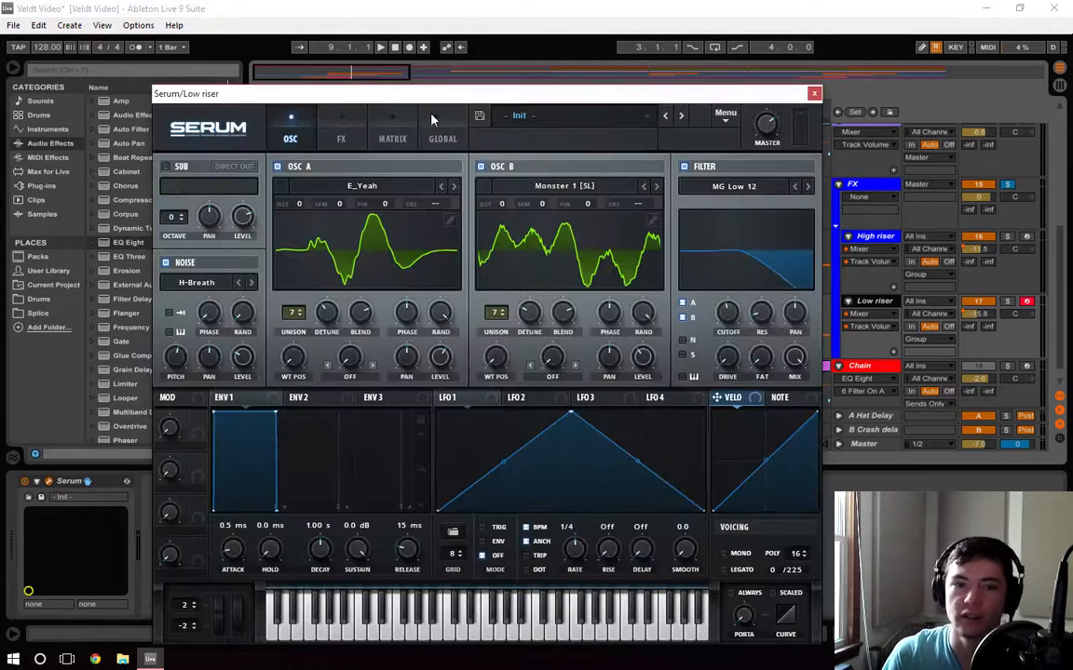
{"action": "left_click", "coordinate": [345, 130]}
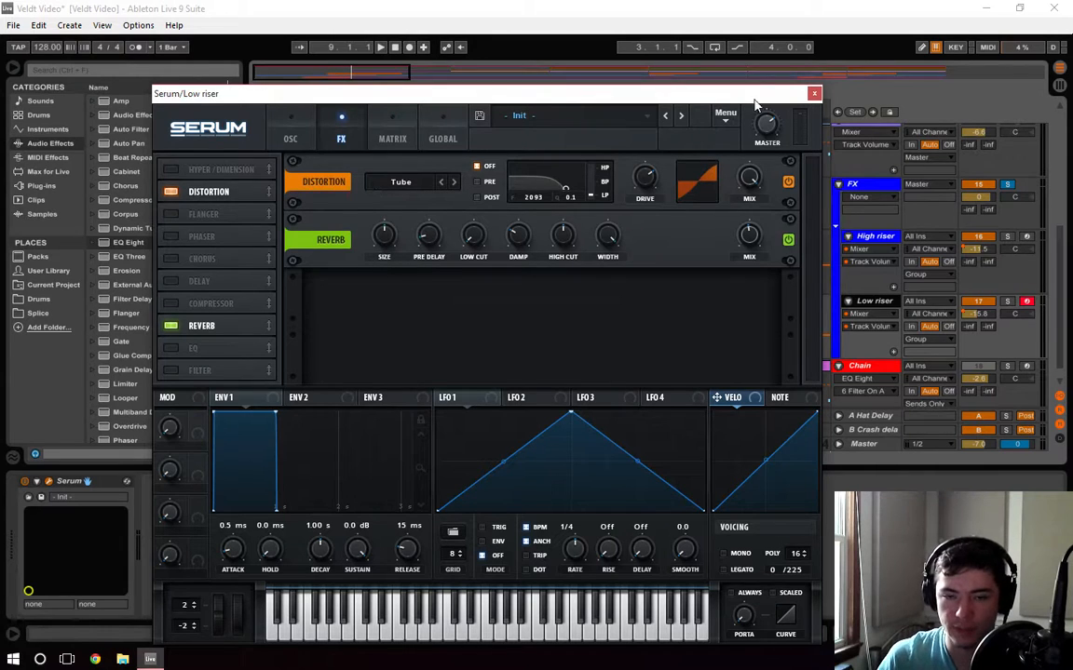
{"action": "left_click", "coordinate": [814, 93]}
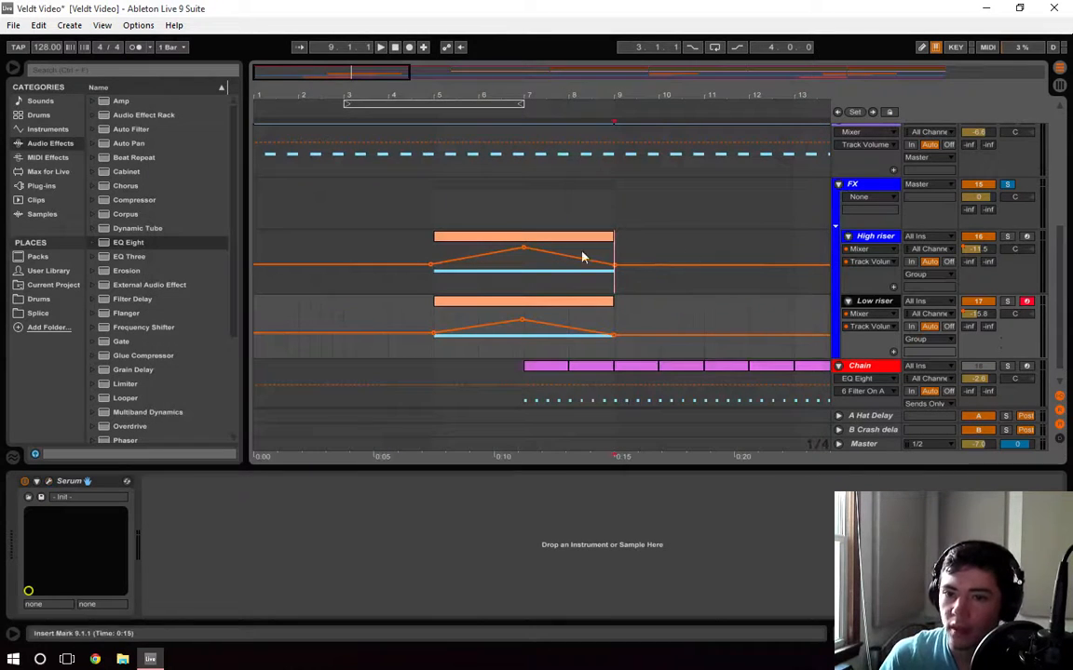
Play the soloed tracks through the risers and collapse the FX group
{"action": "key", "text": "space"}
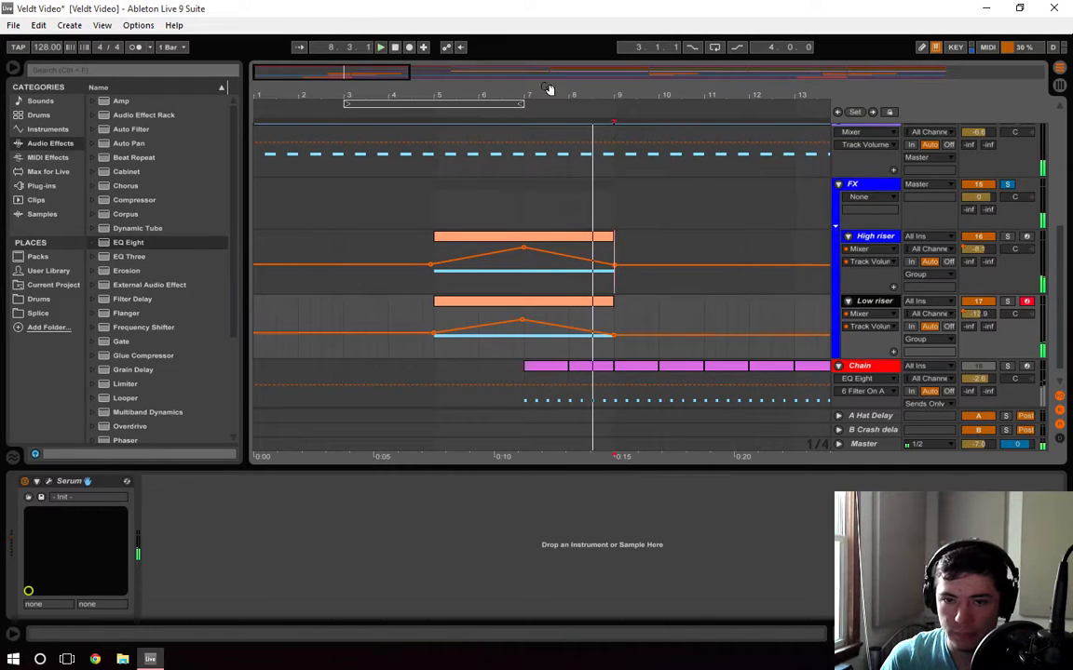
{"action": "key", "text": "space"}
{"action": "left_click", "coordinate": [839, 185]}
{"action": "scroll", "coordinate": [826, 263], "scroll_direction": "up", "scroll_amount": 6}
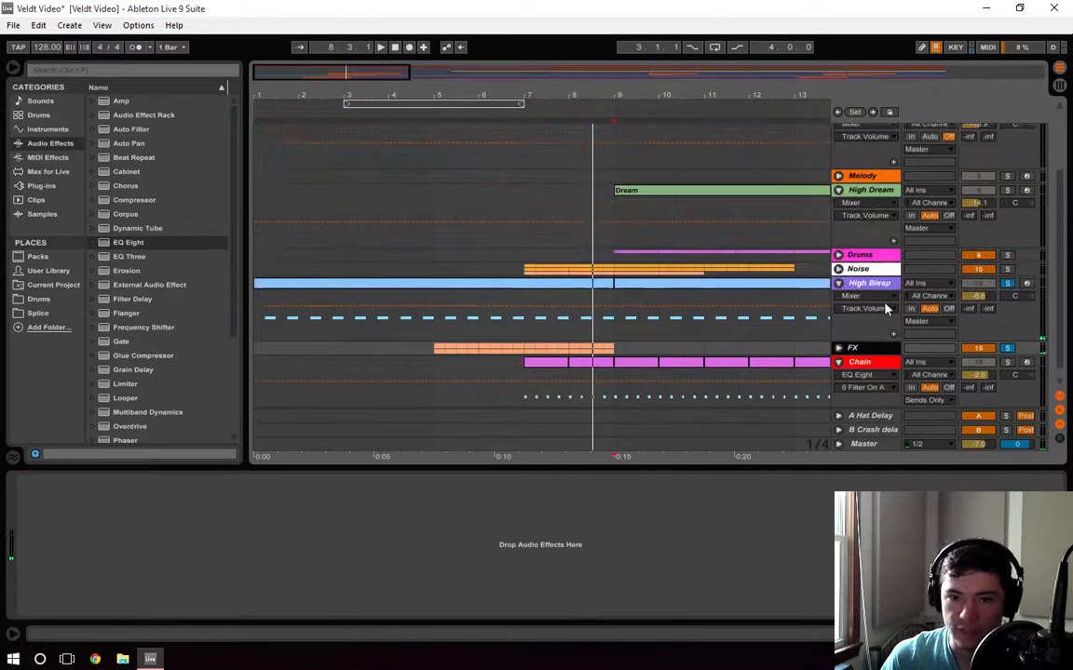
{"action": "scroll", "coordinate": [879, 274], "scroll_direction": "up", "scroll_amount": 2}
{"action": "scroll", "coordinate": [880, 284], "scroll_direction": "down", "scroll_amount": 3}
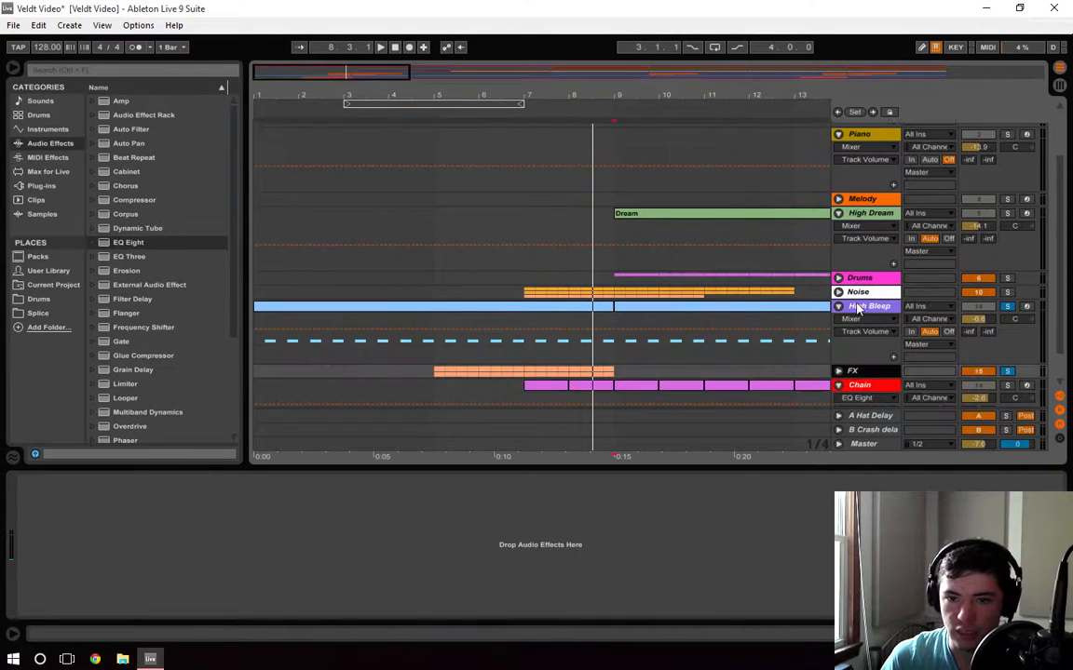
Expand the Noise group and show the Breath track's device chain
{"action": "left_click", "coordinate": [838, 291]}
{"action": "scroll", "coordinate": [847, 298], "scroll_direction": "down", "scroll_amount": 2}
{"action": "scroll", "coordinate": [768, 273], "scroll_direction": "down", "scroll_amount": 3}
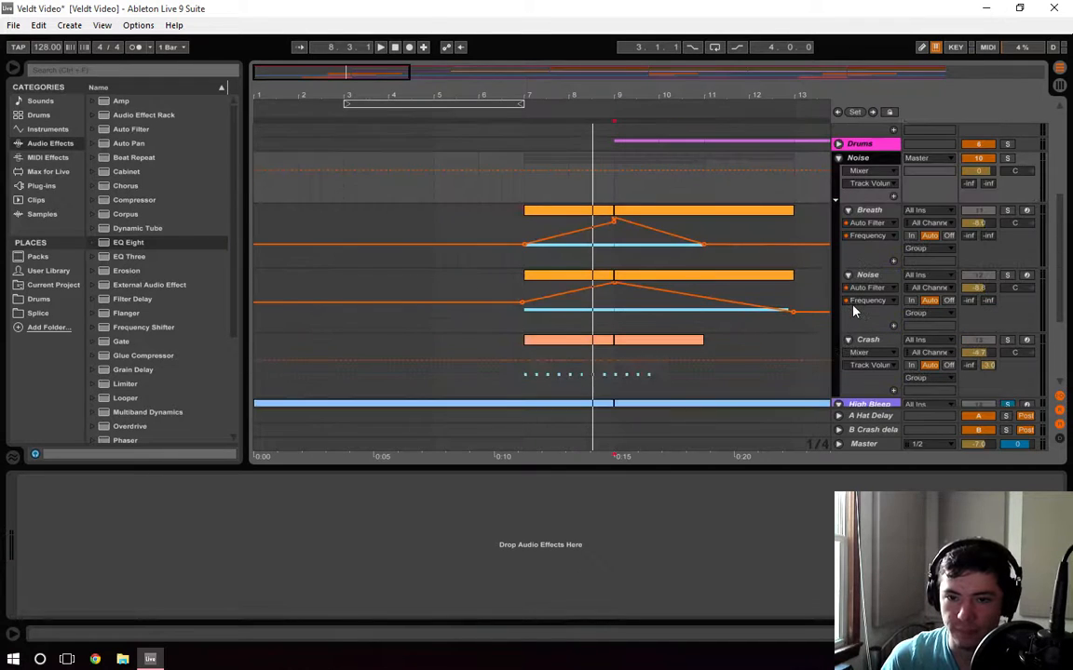
{"action": "left_click", "coordinate": [879, 212]}
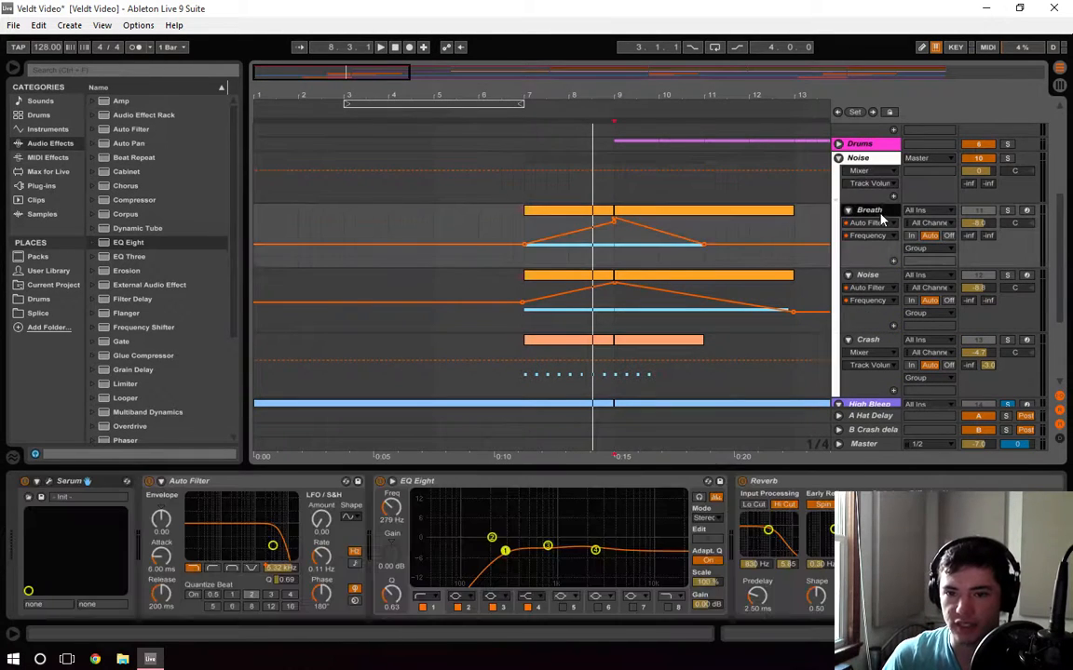
Solo the Noise group and play it from just before bar 7 to bar 13
{"action": "left_click", "coordinate": [880, 158]}
{"action": "left_click", "coordinate": [1007, 158]}
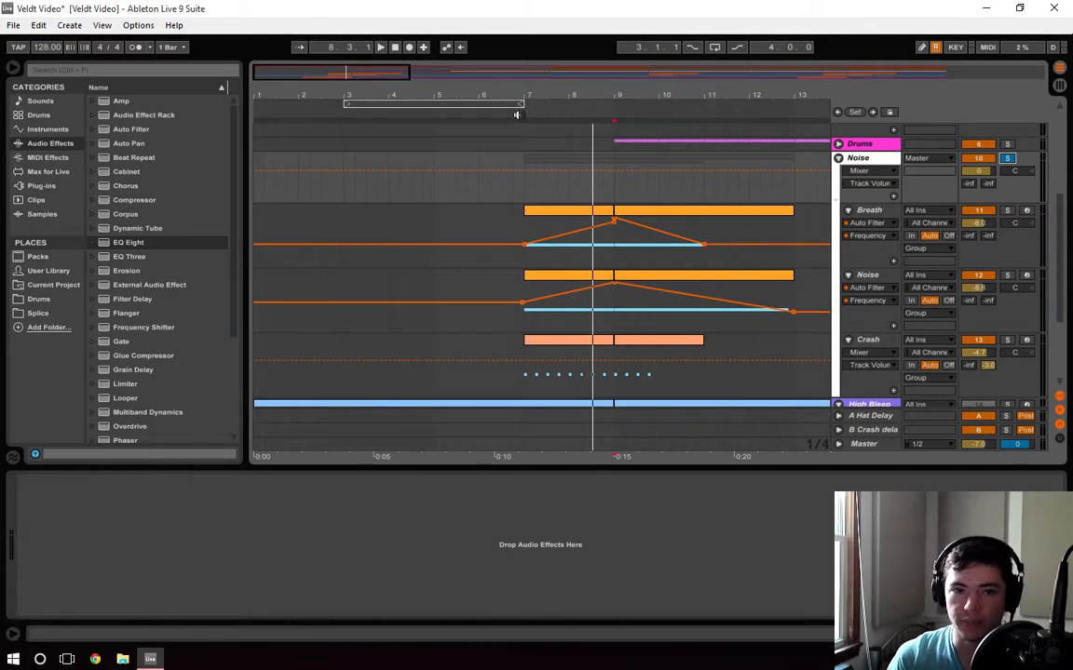
{"action": "left_click", "coordinate": [517, 115]}
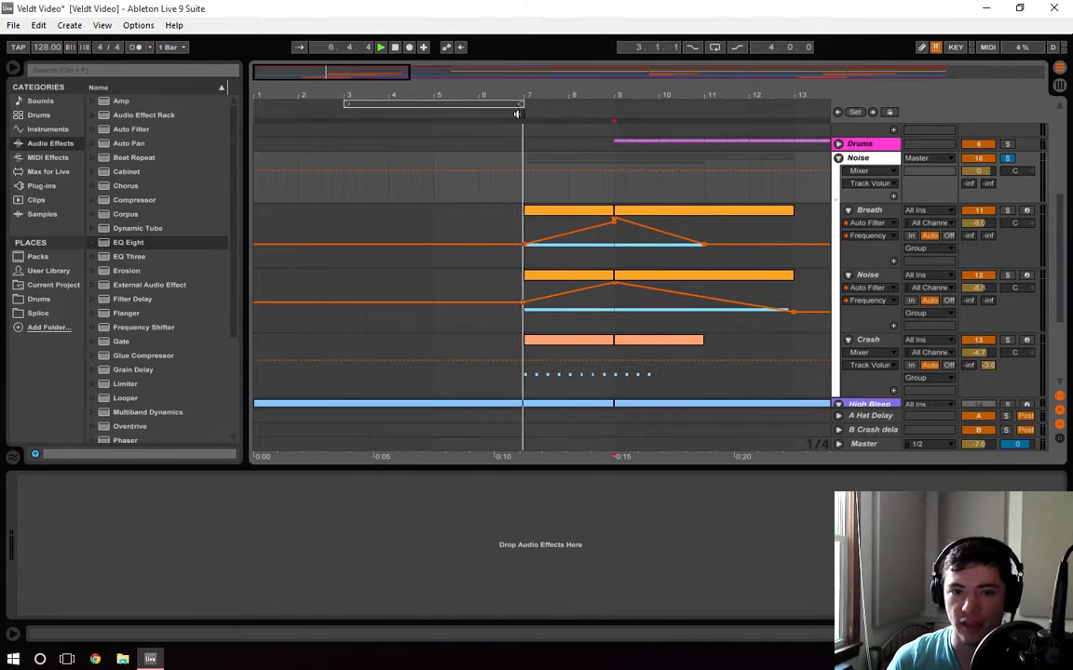
{"action": "left_click", "coordinate": [394, 53]}
{"action": "left_click", "coordinate": [793, 228]}
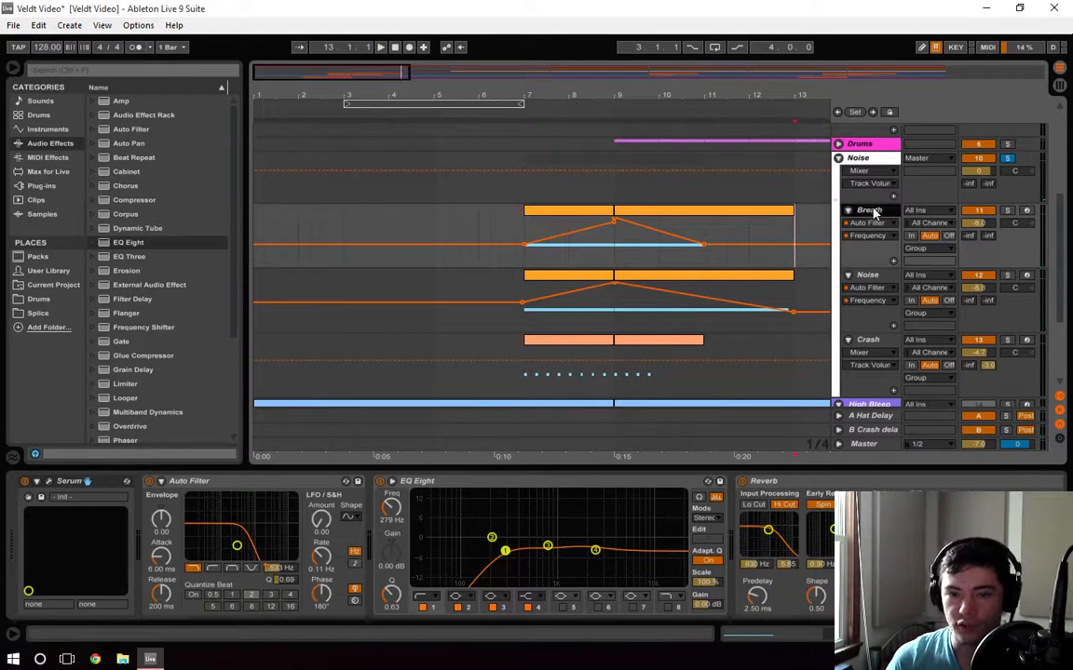
Open Serum on the Breath track, examine its noise oscillator, and close it
{"action": "left_click", "coordinate": [87, 480]}
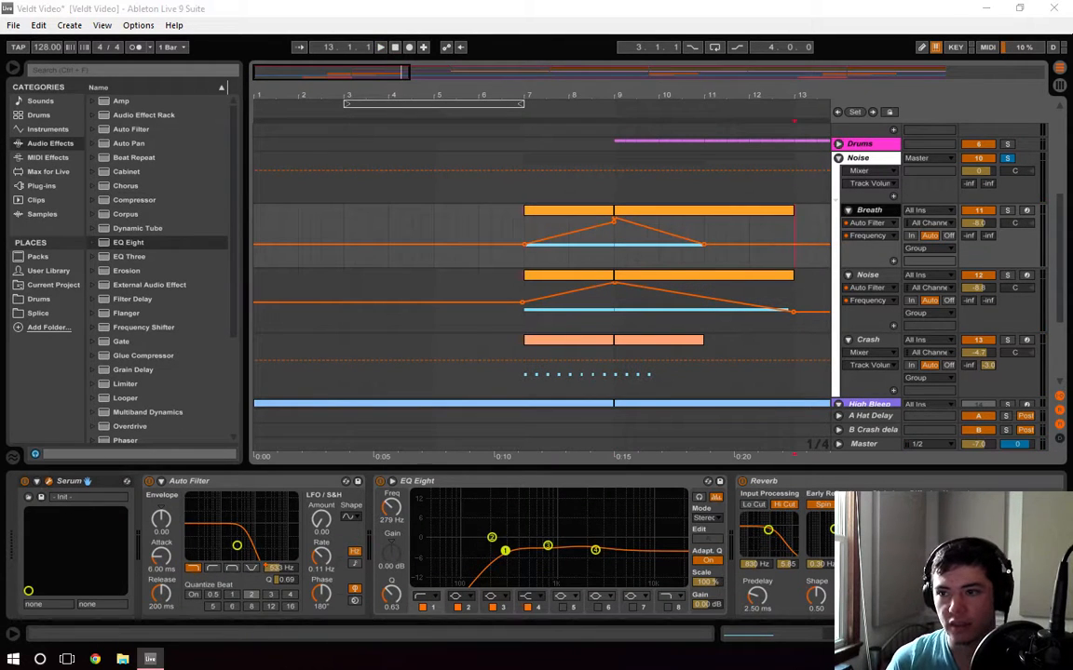
{"action": "left_click_drag", "start_coordinate": [835, 90], "coordinate": [604, 79]}
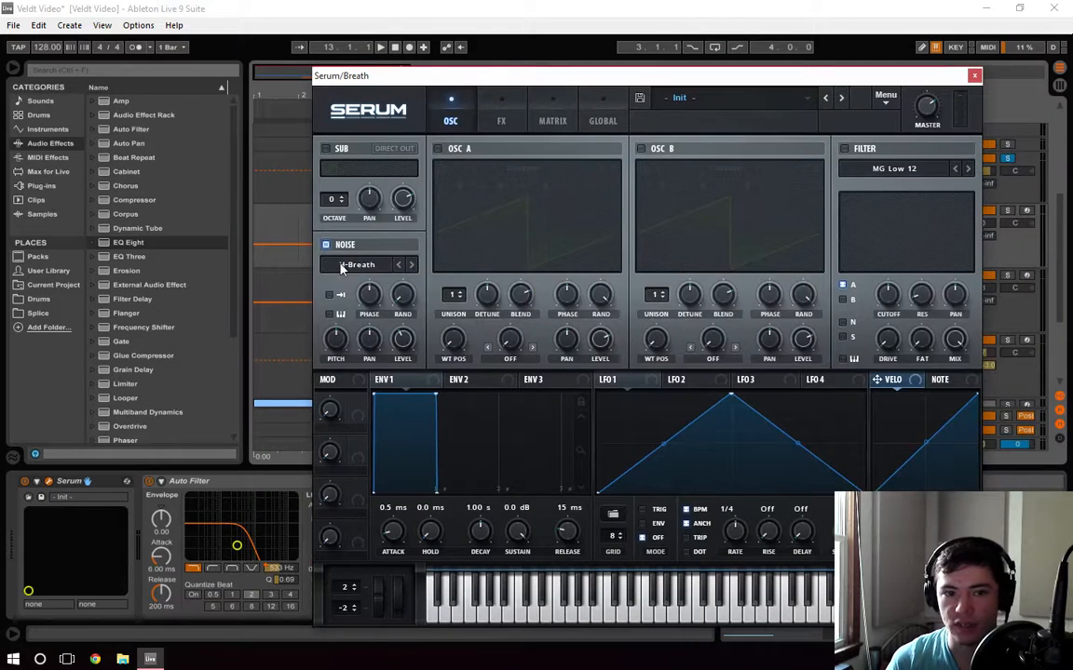
{"action": "left_click", "coordinate": [974, 76]}
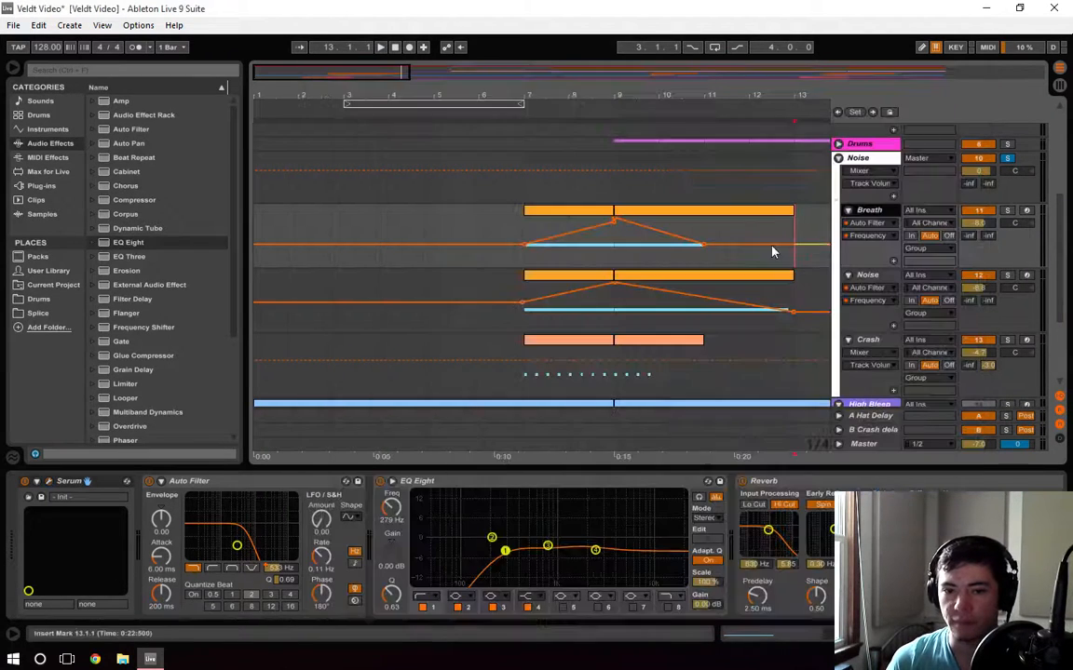
Examine the Breath track's Auto Filter, its frequency automation around bar 9, and the EQ Eight and Reverb settings
{"action": "left_click", "coordinate": [238, 488]}
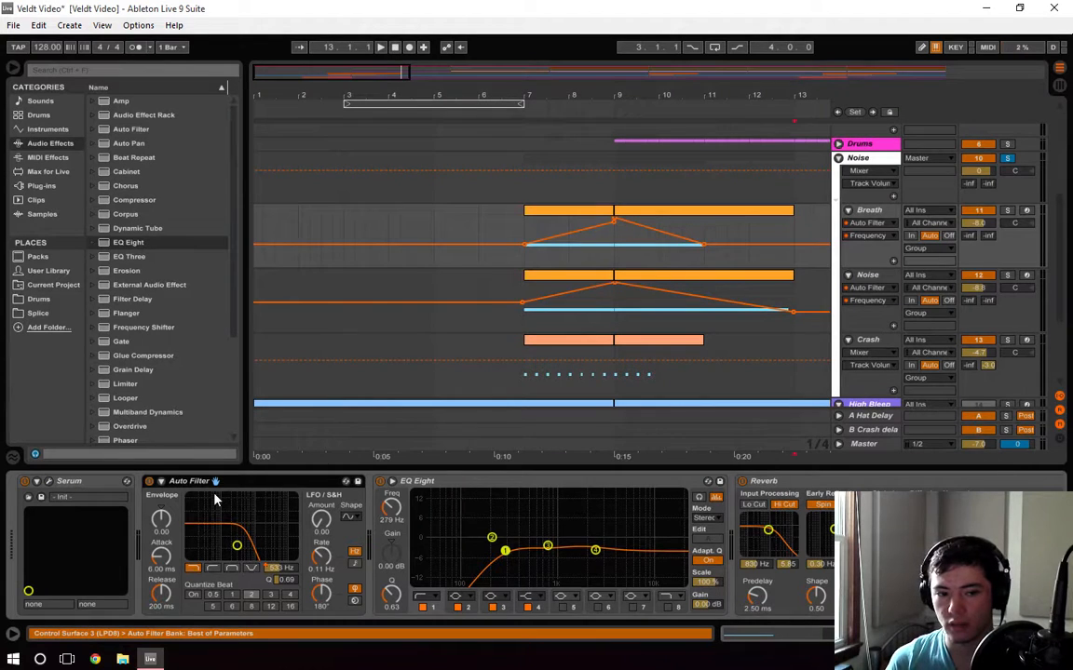
{"action": "left_click", "coordinate": [865, 210]}
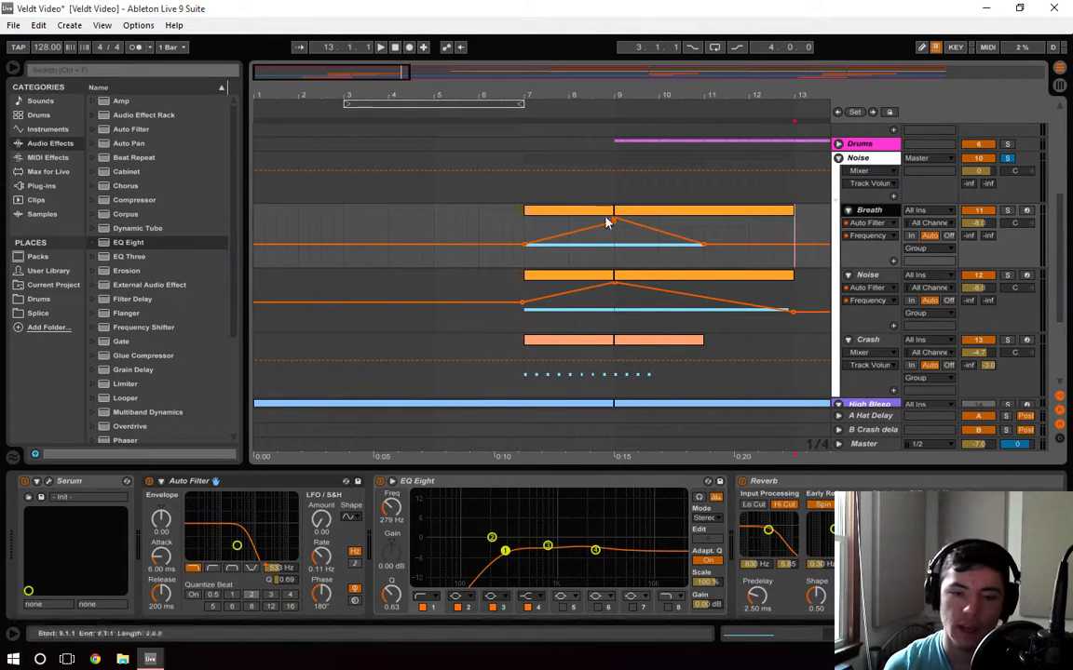
{"action": "left_click", "coordinate": [530, 521]}
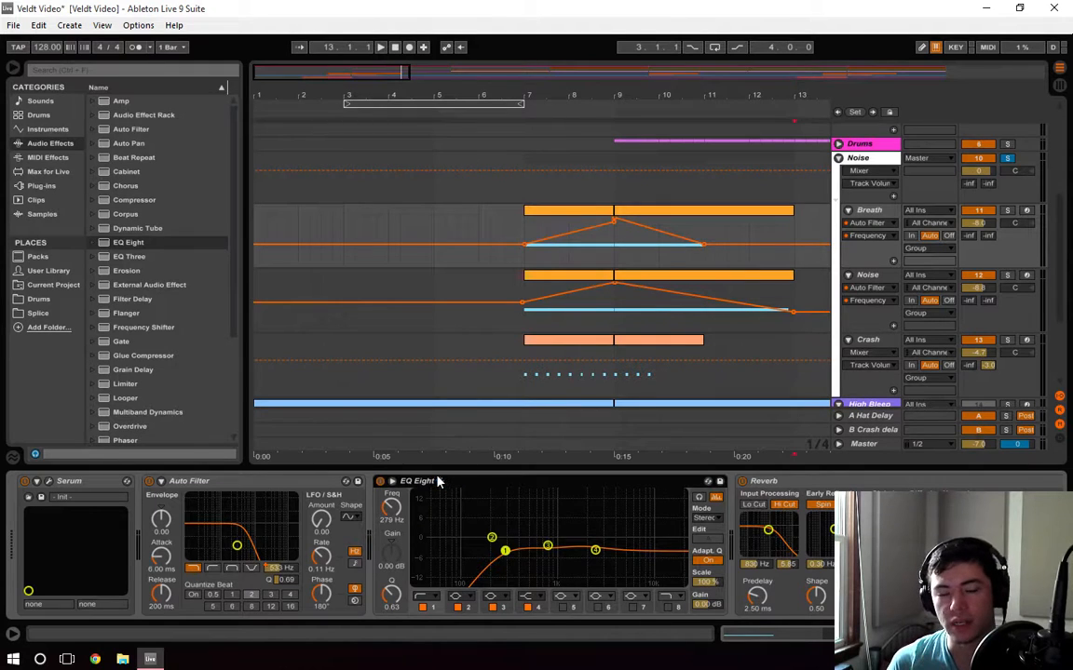
{"action": "scroll", "coordinate": [544, 545], "scroll_direction": "down", "scroll_amount": 5}
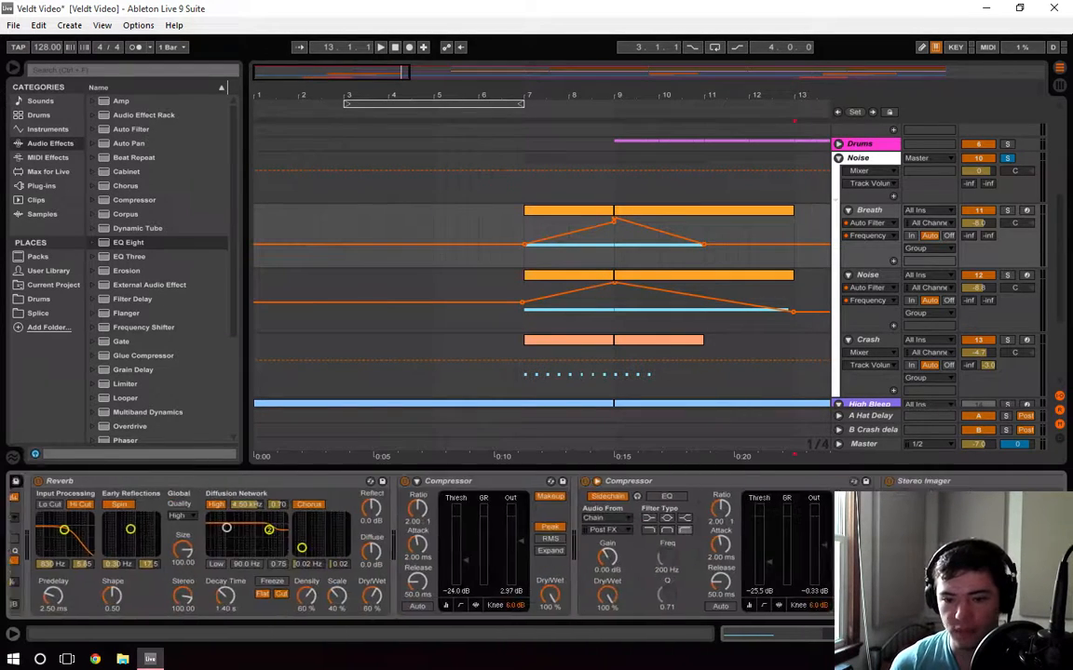
{"action": "scroll", "coordinate": [545, 545], "scroll_direction": "up", "scroll_amount": 3}
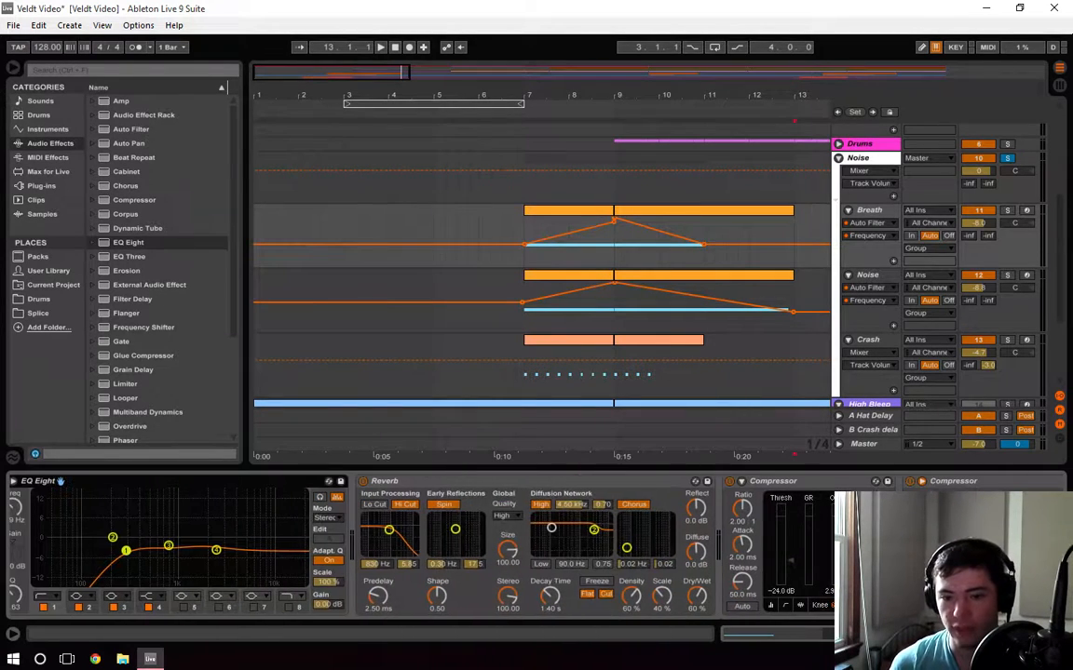
Examine the Breath track's Compressor and the sidechained Compressor after it
{"action": "left_click", "coordinate": [788, 482]}
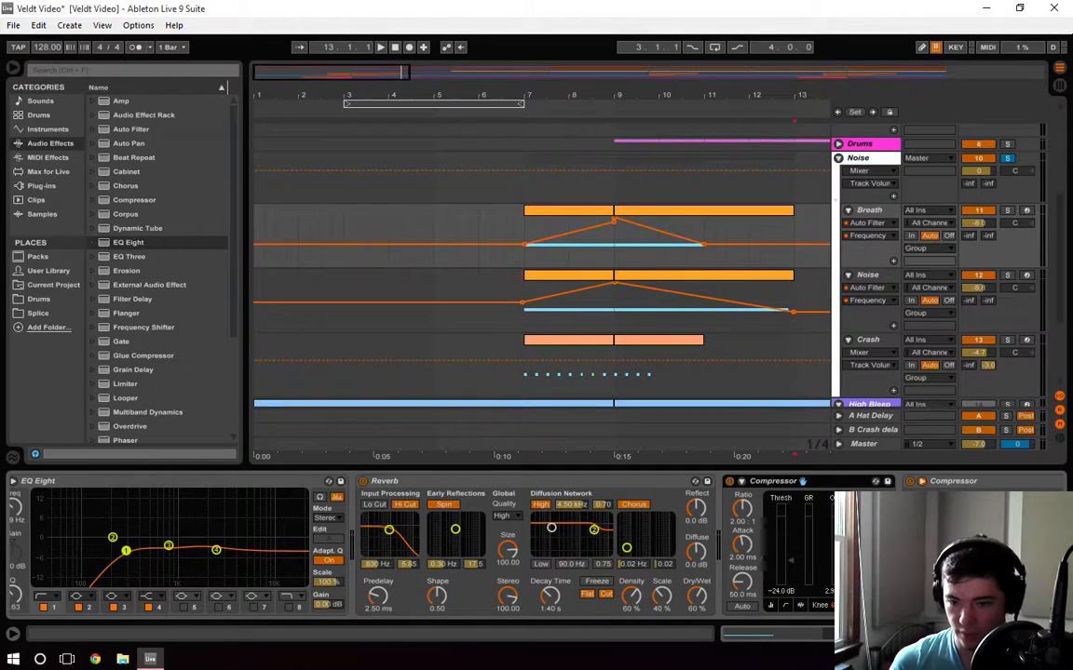
{"action": "left_click", "coordinate": [996, 634]}
{"action": "left_click", "coordinate": [613, 482]}
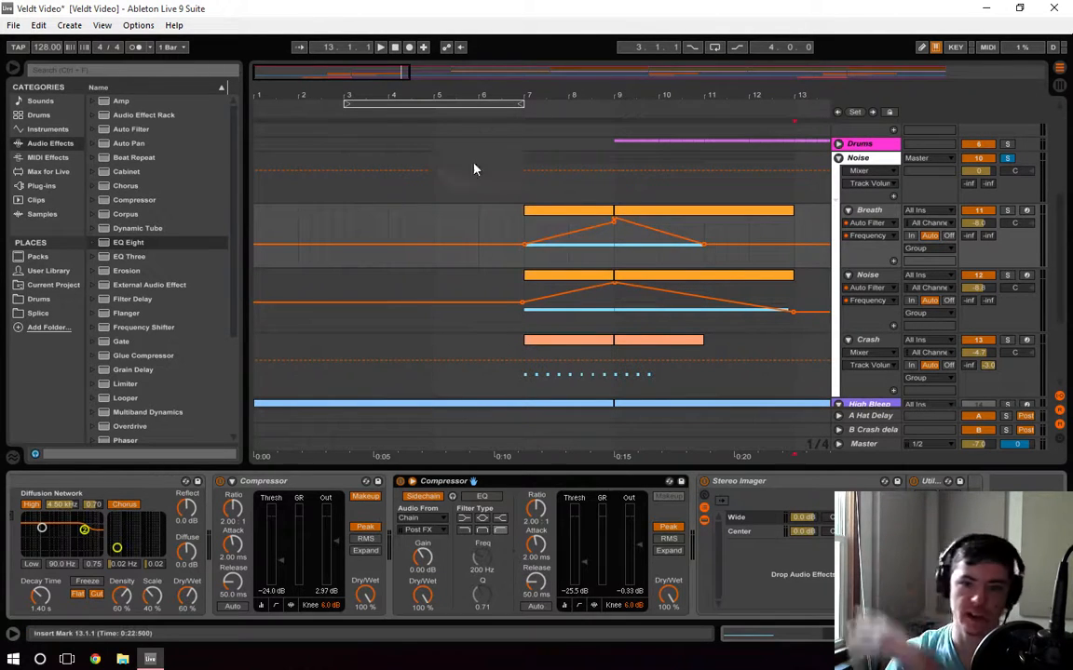
Play the soloed Noise group briefly from bar 7 and examine the Breath track's Stereo Imager
{"action": "left_click", "coordinate": [520, 113]}
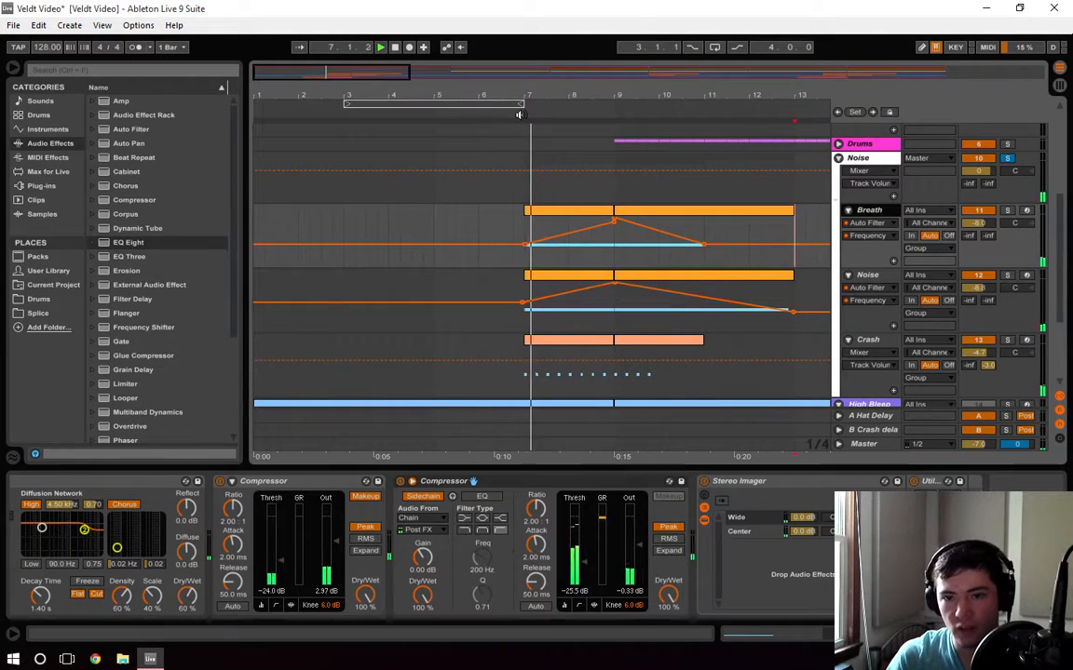
{"action": "left_click", "coordinate": [396, 47]}
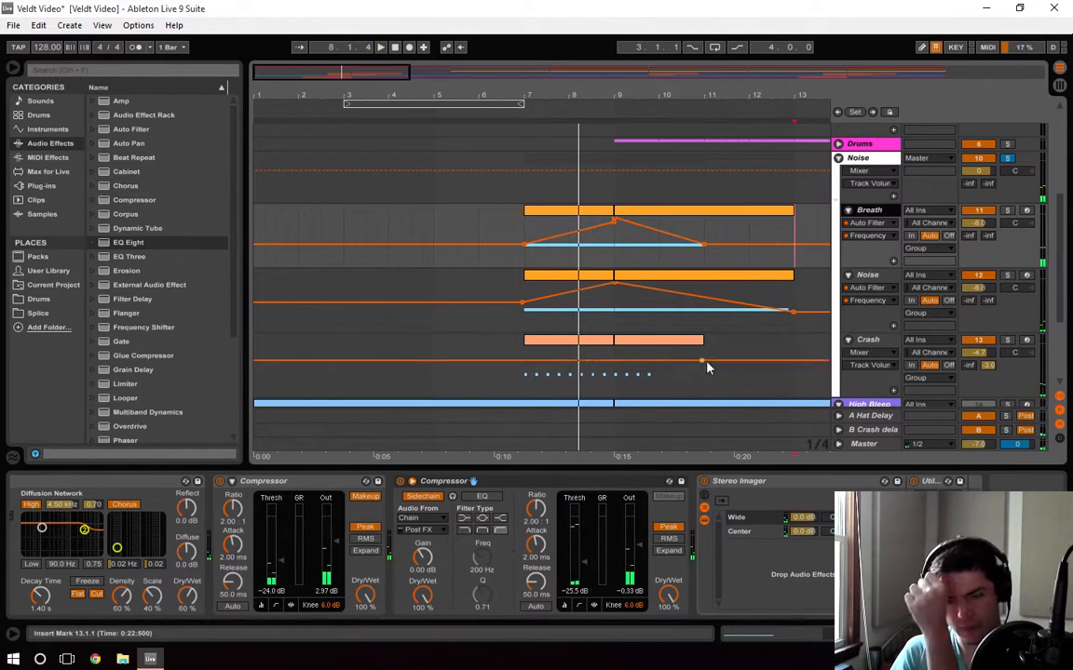
{"action": "left_click", "coordinate": [759, 481]}
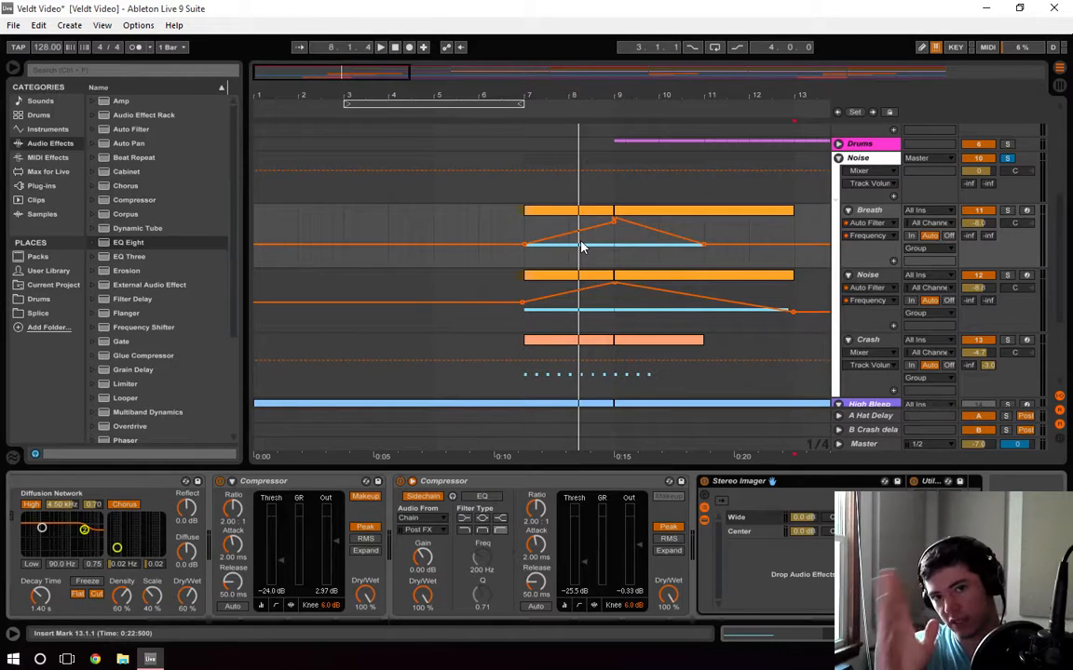
{"action": "left_click", "coordinate": [616, 244]}
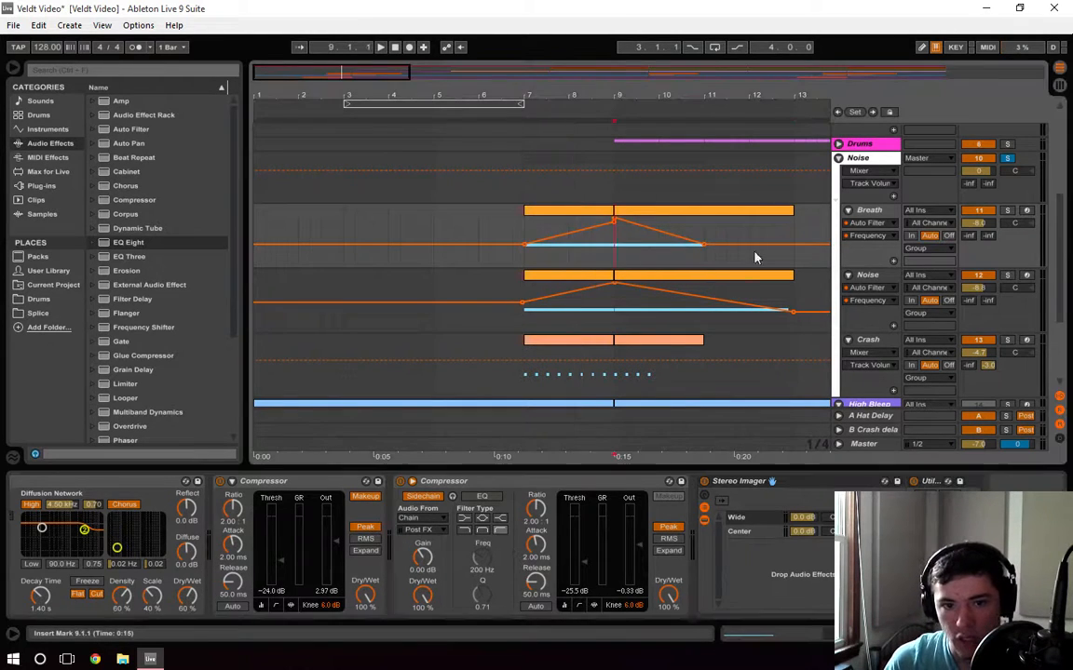
Solo the Noise track inside the Noise group and look through its device chain
{"action": "left_click", "coordinate": [883, 276]}
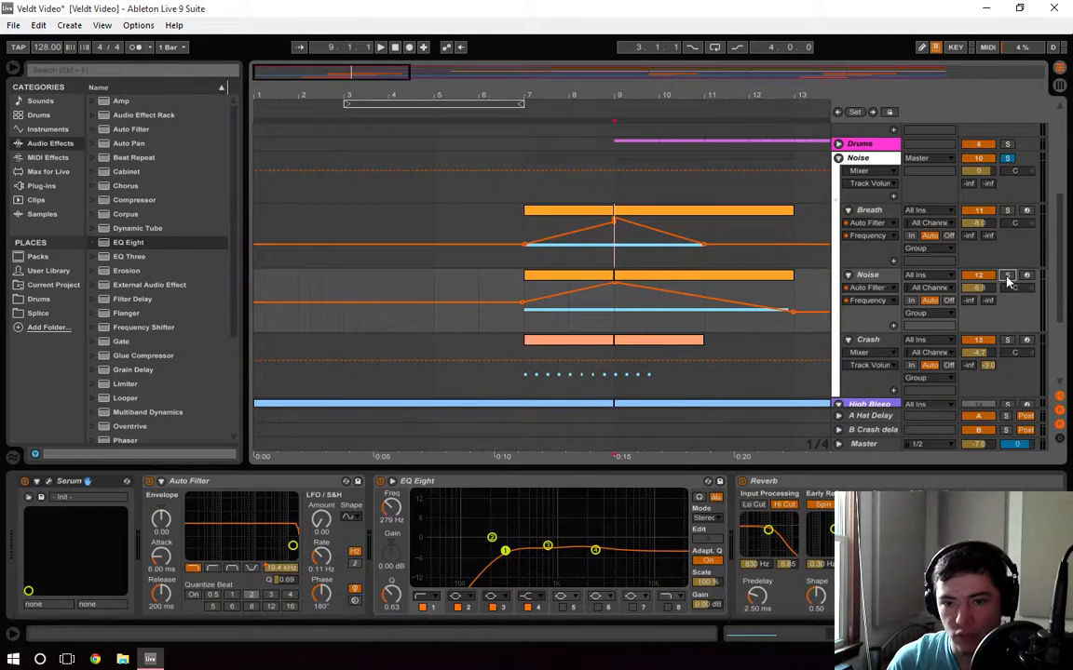
{"action": "left_click", "coordinate": [868, 276]}
{"action": "left_click_drag", "start_coordinate": [931, 635], "coordinate": [997, 635]}
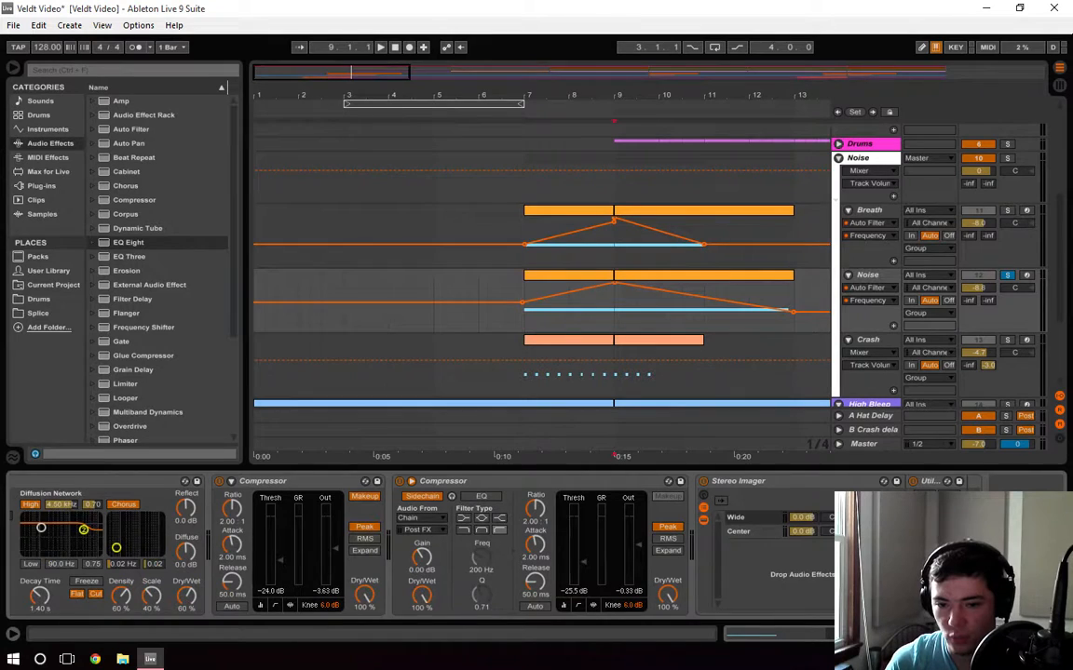
Open Serum on the Noise track, examine its noise oscillator, and close it
{"action": "scroll", "coordinate": [540, 590], "scroll_direction": "left", "scroll_amount": 10}
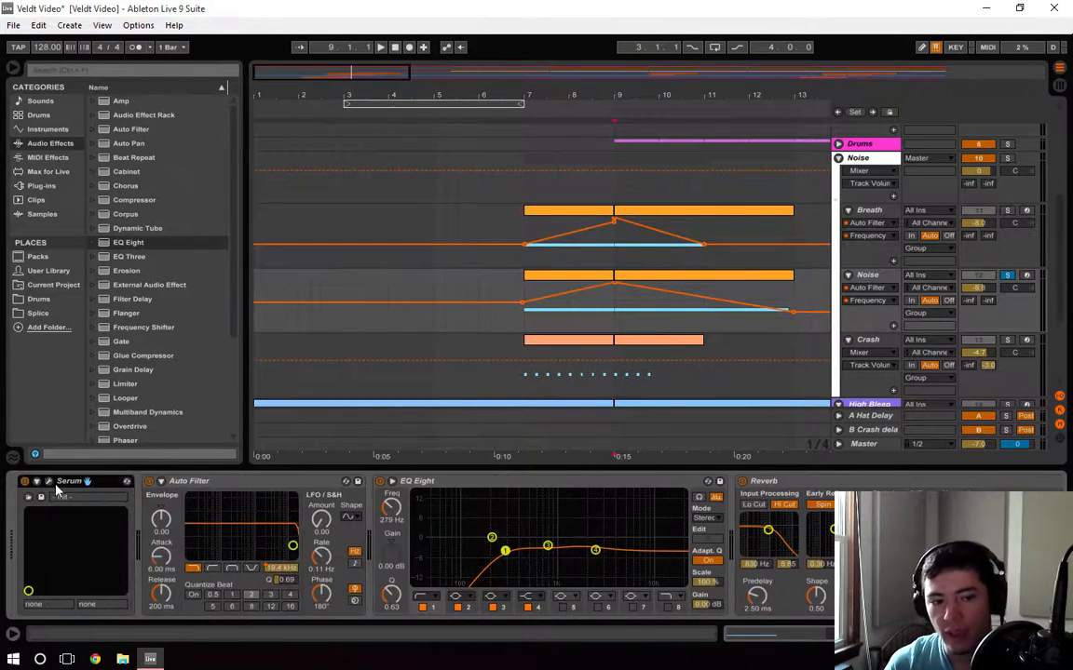
{"action": "left_click", "coordinate": [49, 482]}
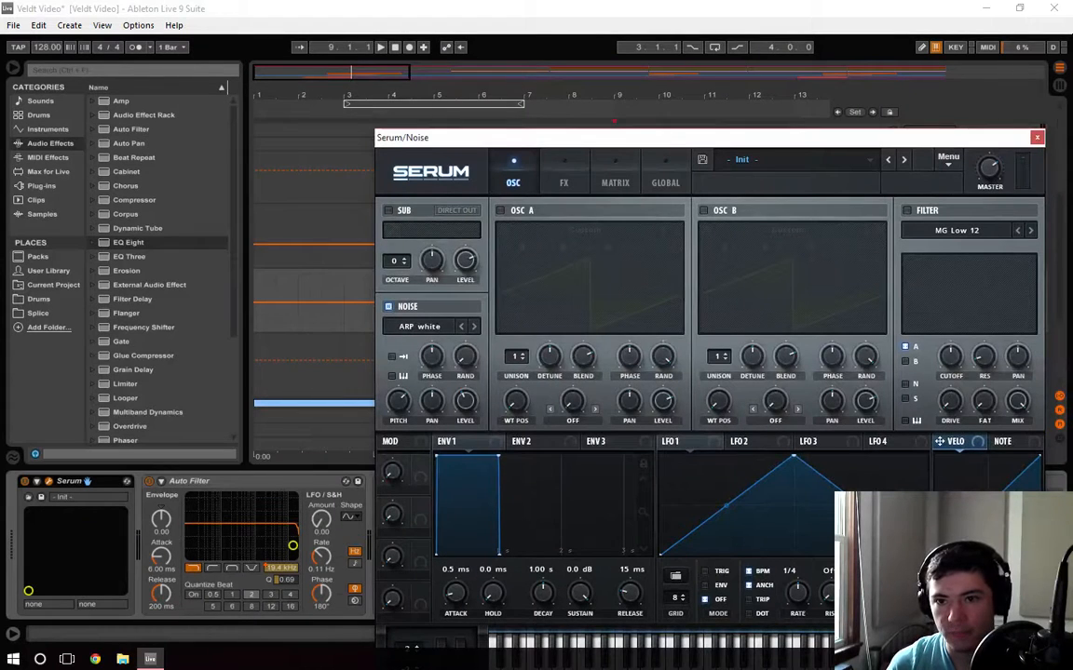
{"action": "left_click", "coordinate": [1037, 138]}
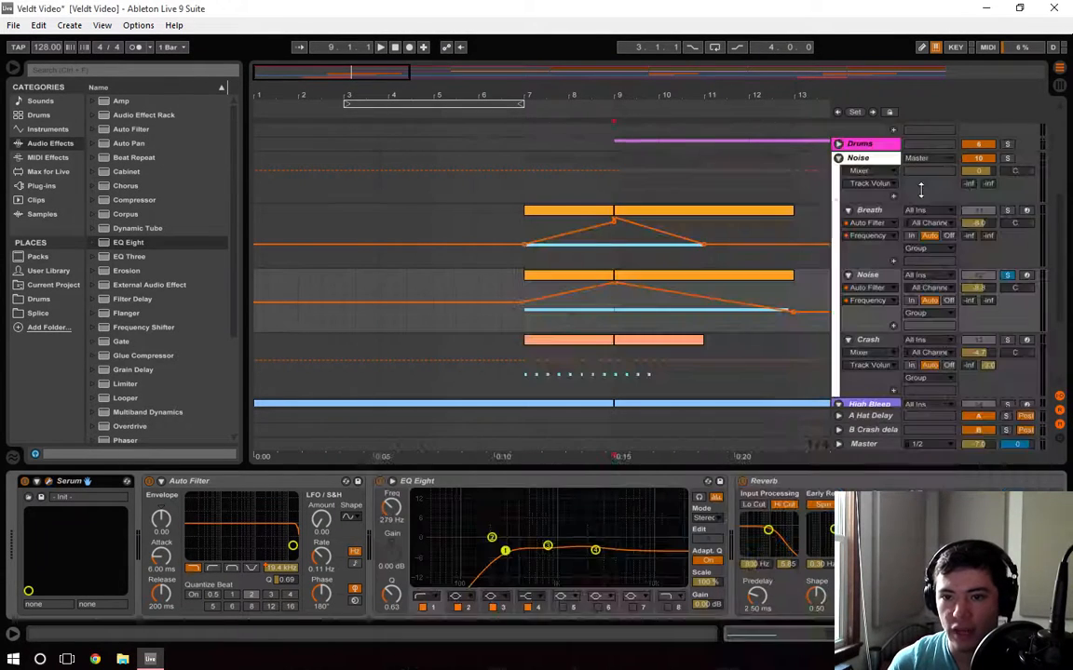
Compare the filter frequency automation of the Breath and Noise tracks between bars 7 and 13
{"action": "left_click", "coordinate": [870, 211]}
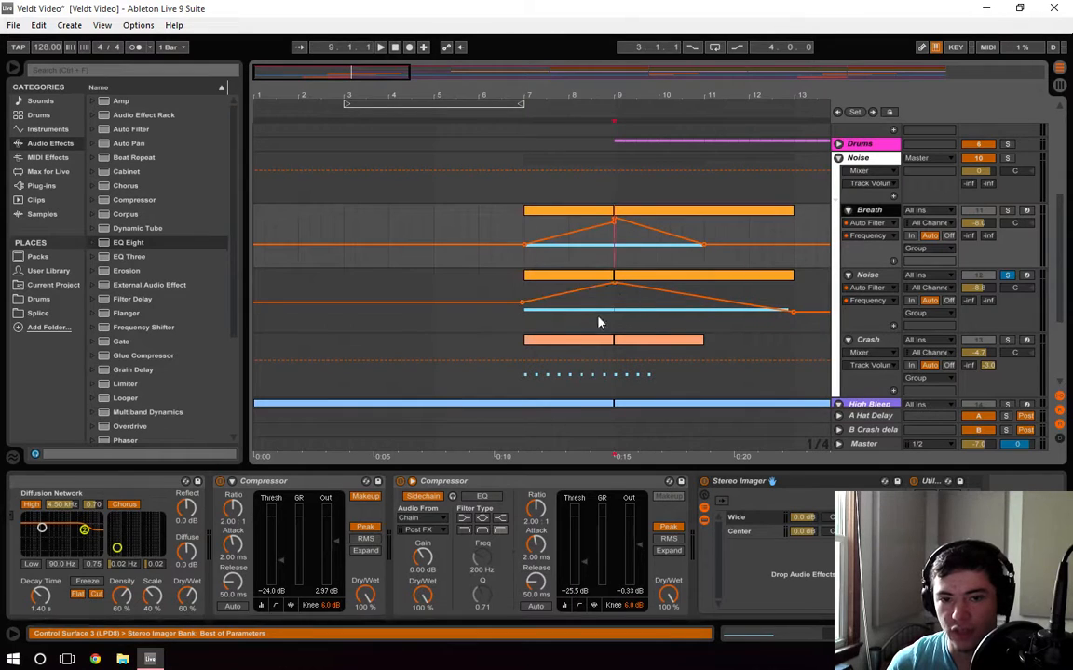
{"action": "left_click", "coordinate": [797, 302]}
{"action": "left_click", "coordinate": [622, 249]}
{"action": "scroll", "coordinate": [785, 371], "scroll_direction": "down", "scroll_amount": 1}
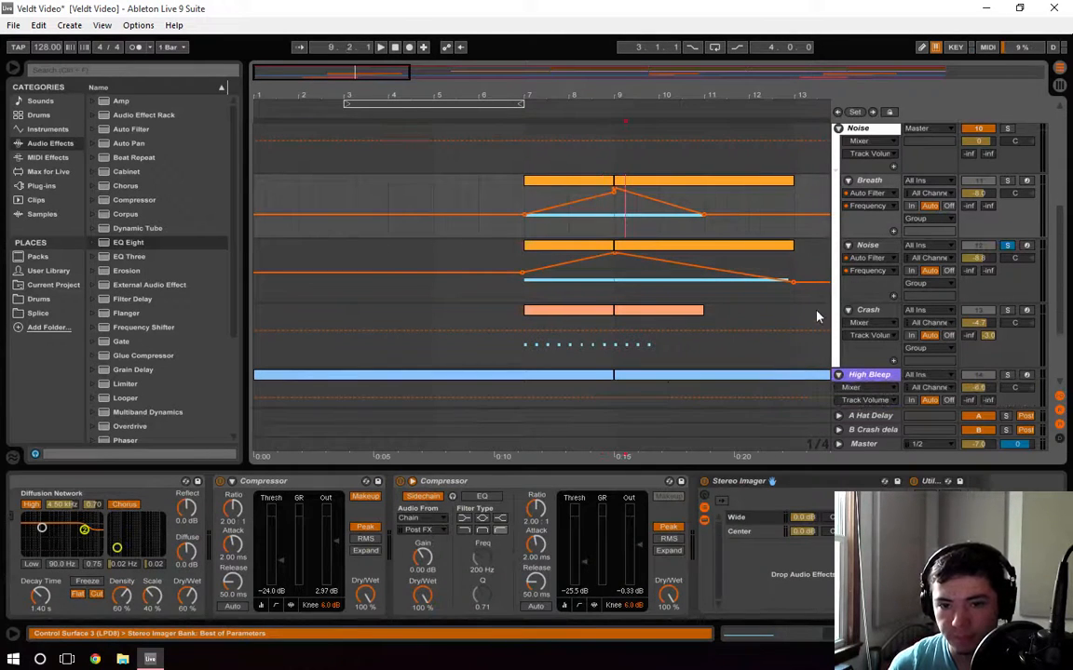
{"action": "left_click", "coordinate": [805, 275]}
Solo the Crash track, select its first clip, and play from bar 7 to about bar 10
{"action": "left_click", "coordinate": [866, 316]}
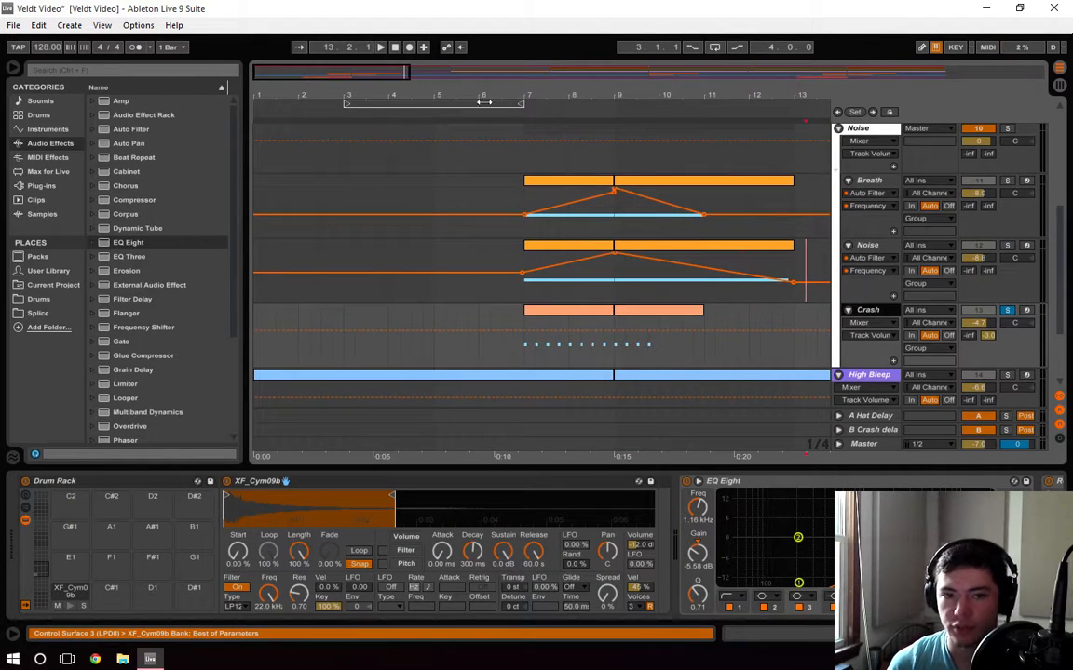
{"action": "left_click", "coordinate": [551, 313]}
{"action": "left_click", "coordinate": [551, 313]}
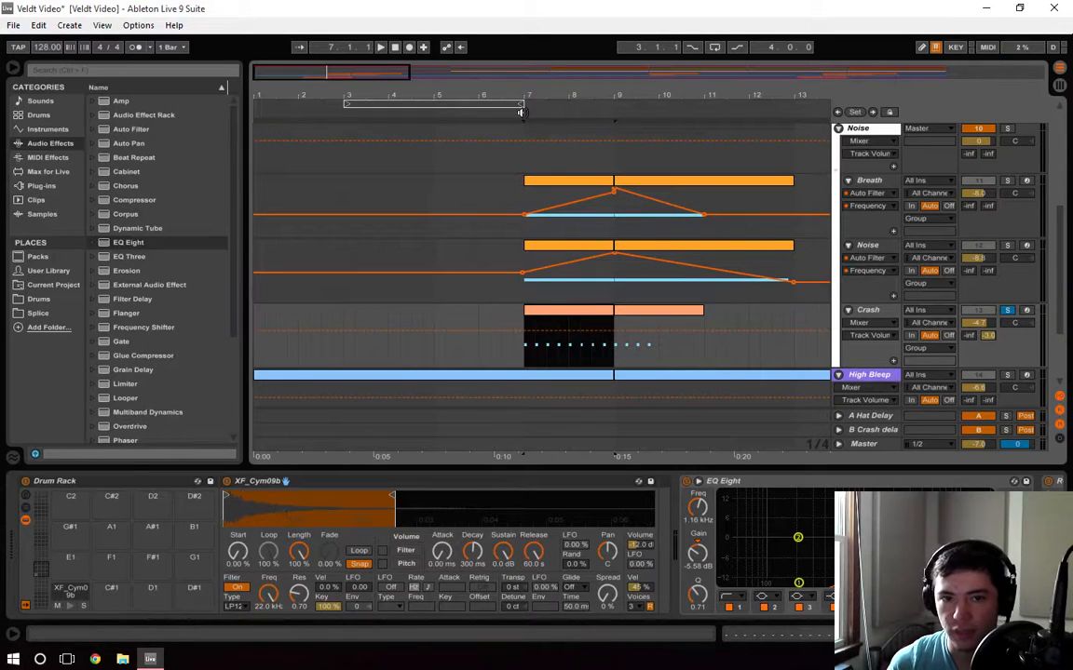
{"action": "left_click", "coordinate": [380, 47]}
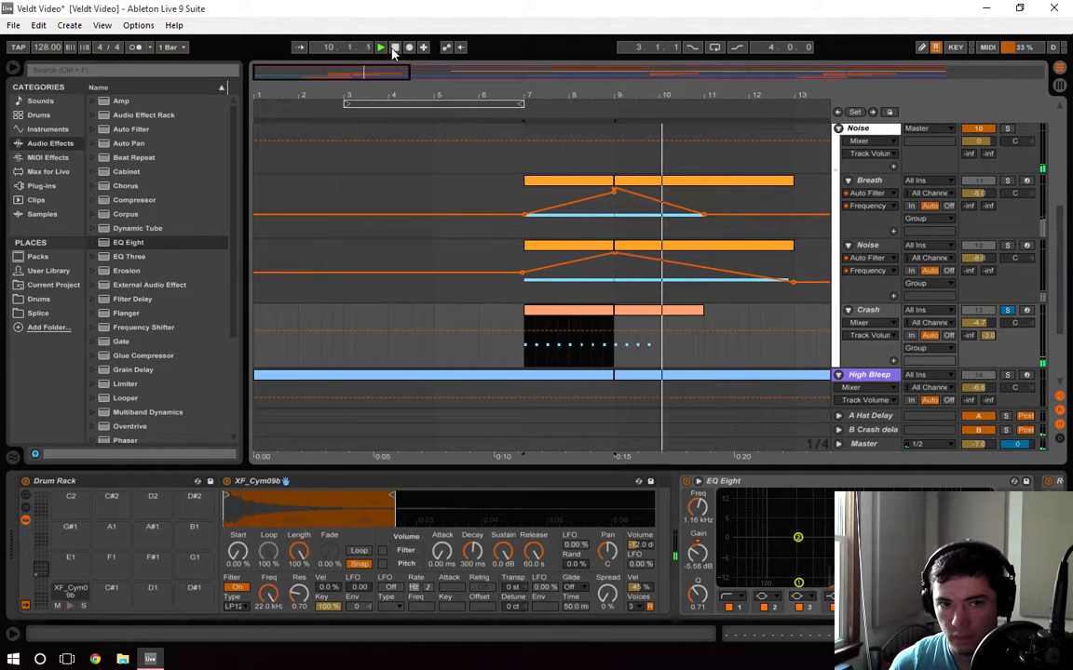
{"action": "left_click", "coordinate": [396, 47]}
Compare the MIDI notes and velocities of the two Crash clips, then return to the track's device chain
{"action": "left_click", "coordinate": [596, 302]}
{"action": "double_click", "coordinate": [597, 309]}
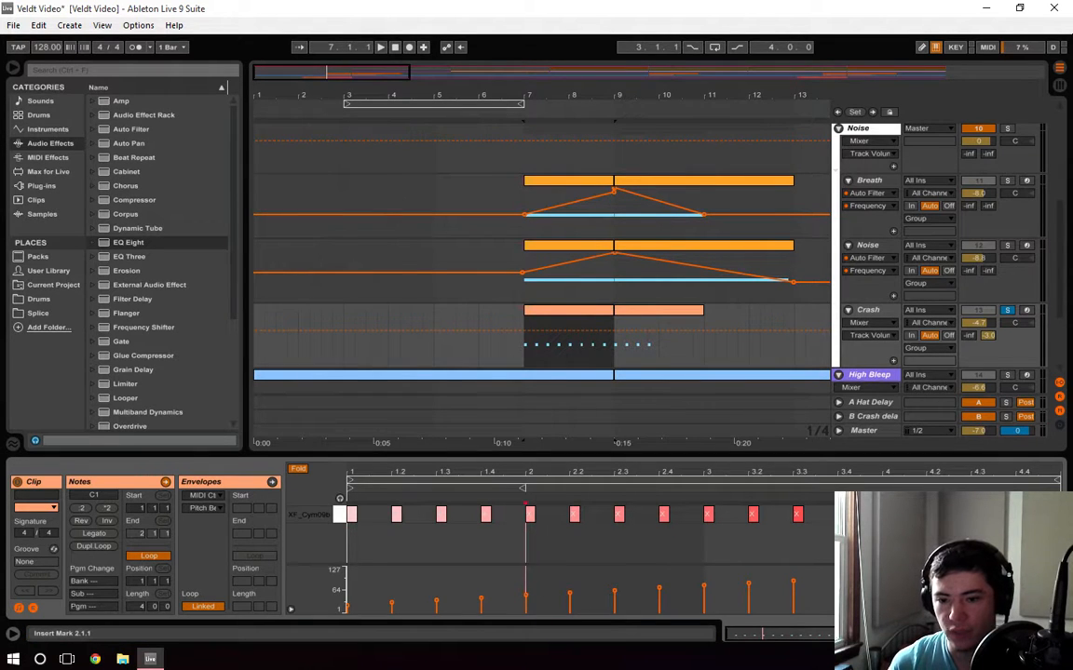
{"action": "left_click", "coordinate": [661, 324]}
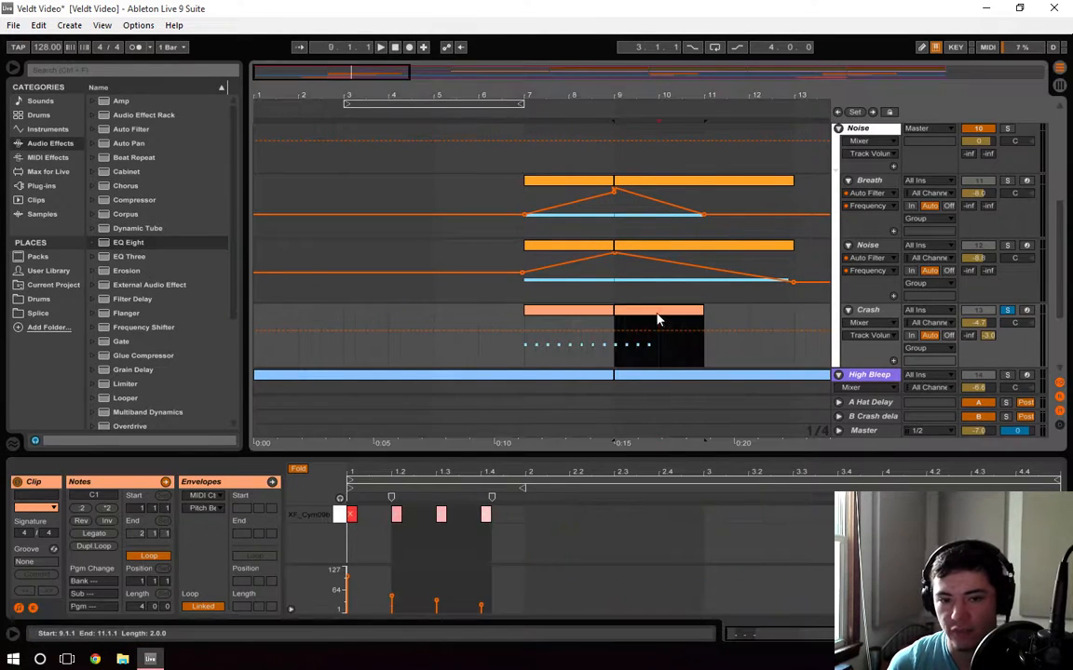
{"action": "left_click", "coordinate": [574, 313]}
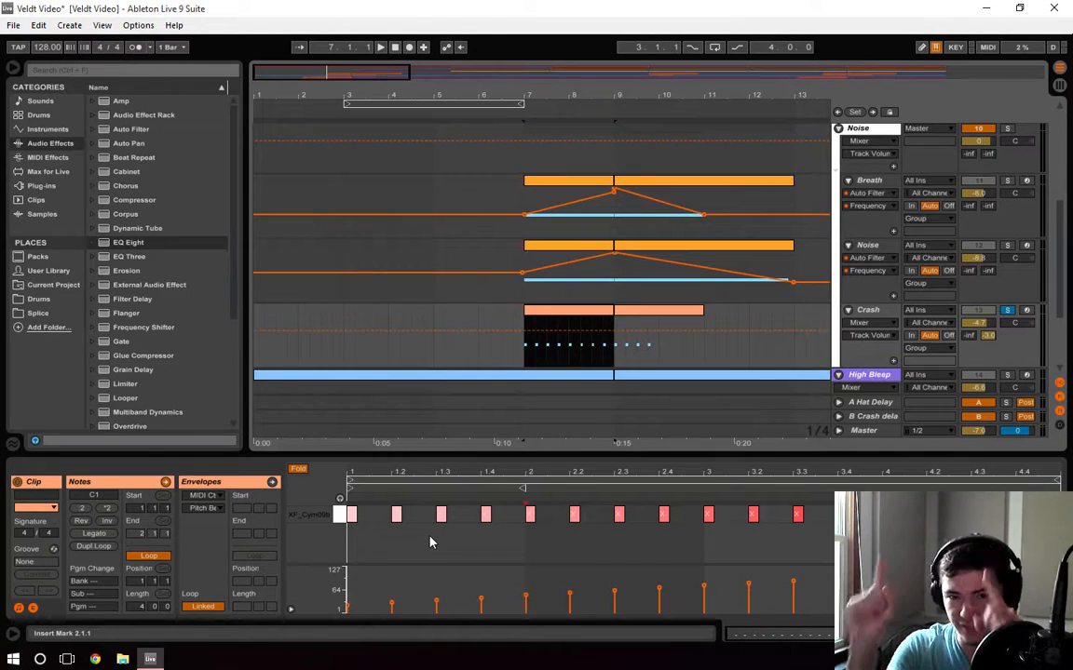
{"action": "left_click", "coordinate": [659, 314]}
{"action": "key", "text": "shift+Tab"}
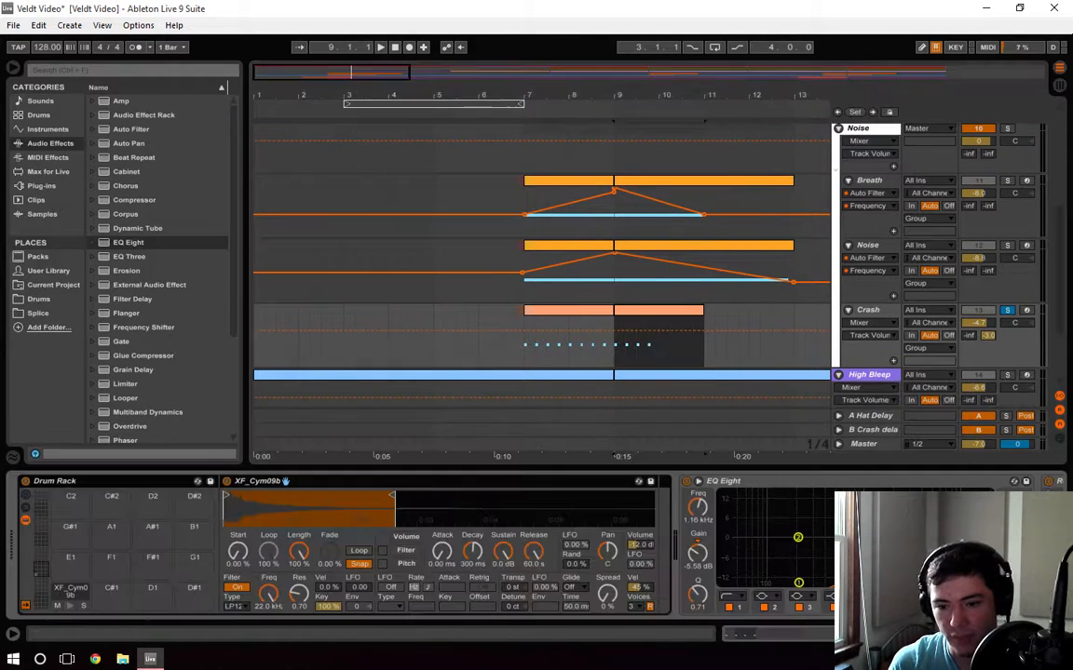
Examine the Crash track's effects chain, covering both EQ Eights, the Reverb, the Compressor and the sidechained Compressor
{"action": "left_click", "coordinate": [736, 483]}
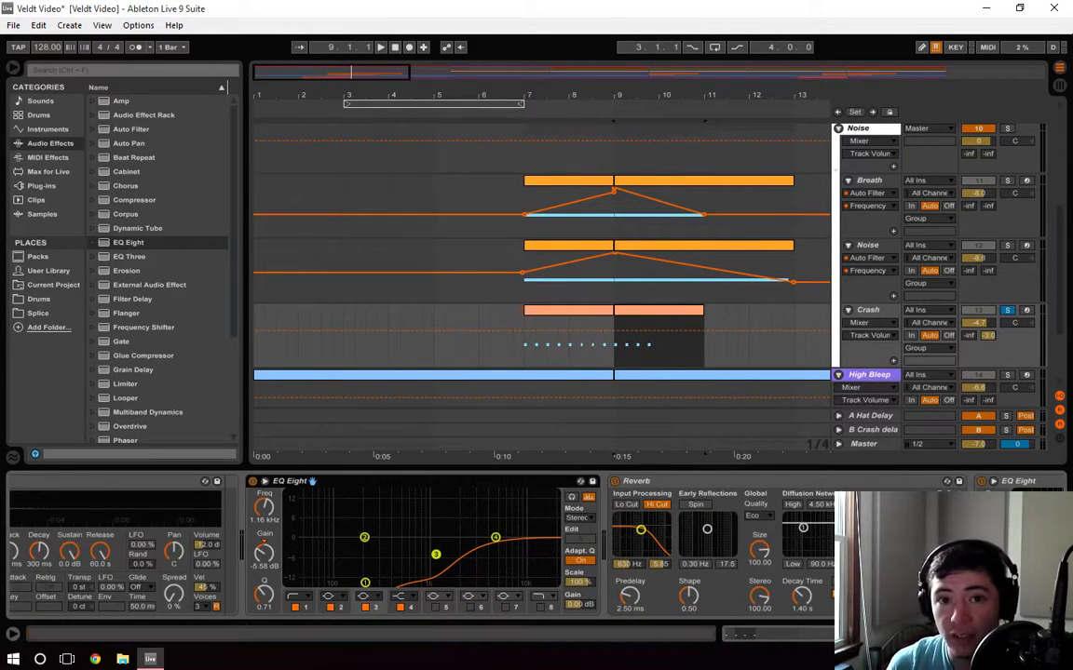
{"action": "left_click", "coordinate": [665, 482]}
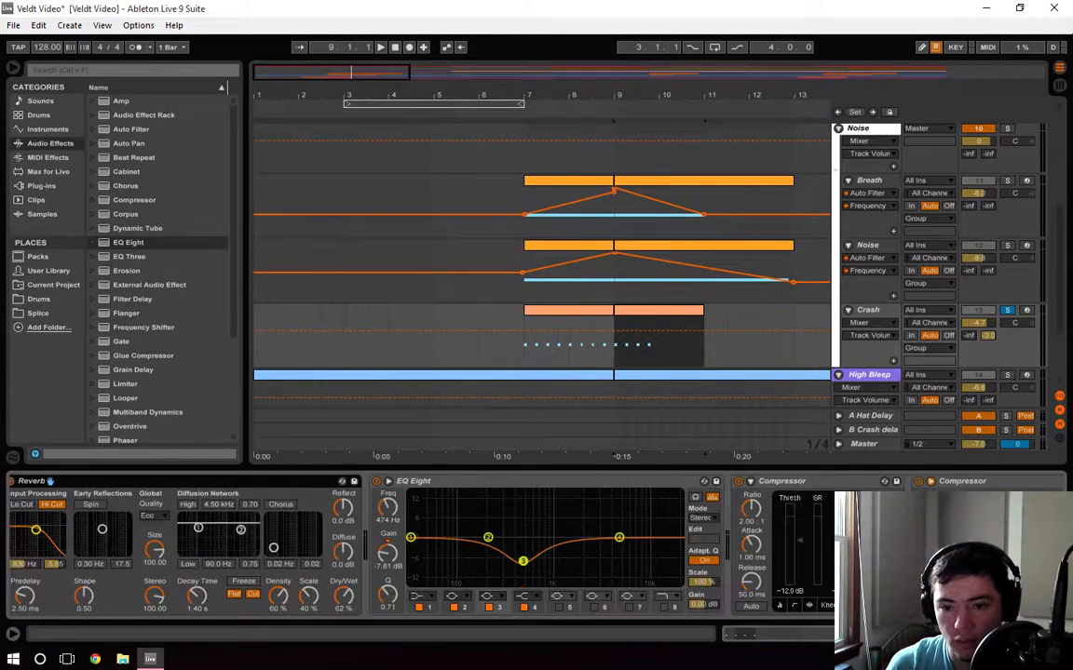
{"action": "mouse_move", "coordinate": [931, 634]}
{"action": "left_mouse_down"}
{"action": "mouse_move", "coordinate": [873, 634]}
{"action": "mouse_move", "coordinate": [918, 635]}
{"action": "left_mouse_up"}
{"action": "left_click_drag", "start_coordinate": [558, 475], "coordinate": [470, 475]}
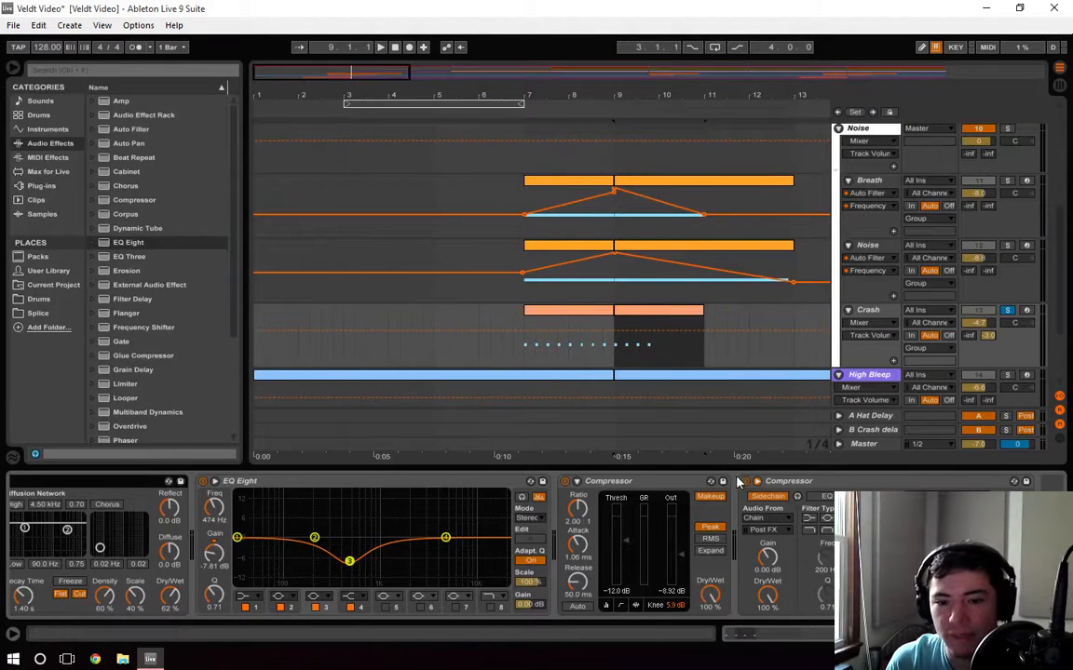
{"action": "left_click", "coordinate": [659, 483]}
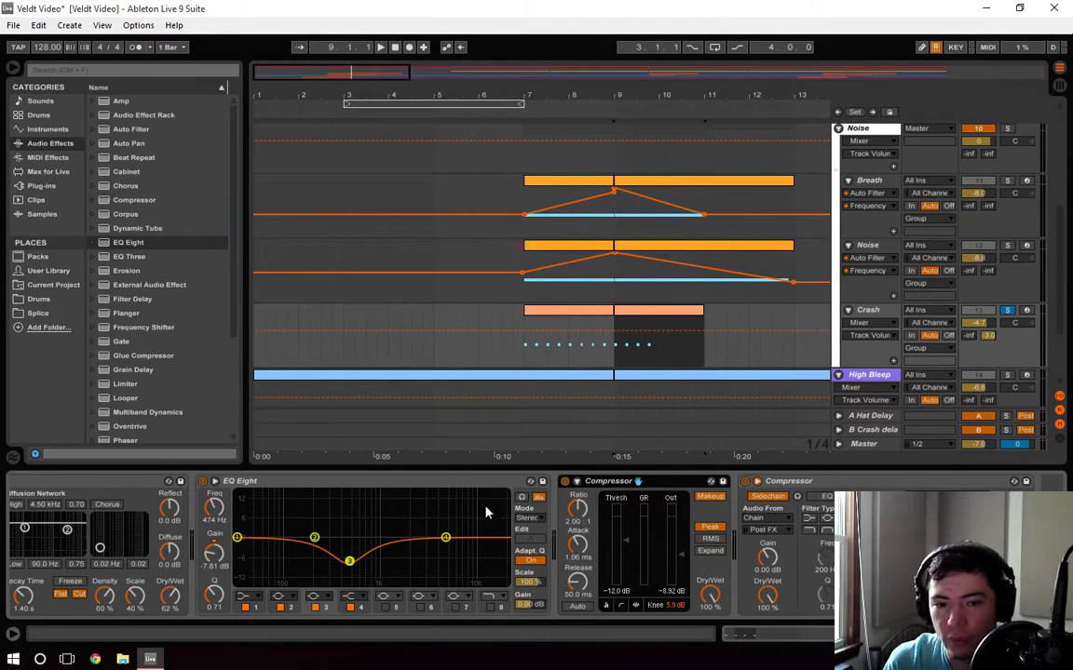
{"action": "left_click", "coordinate": [816, 482]}
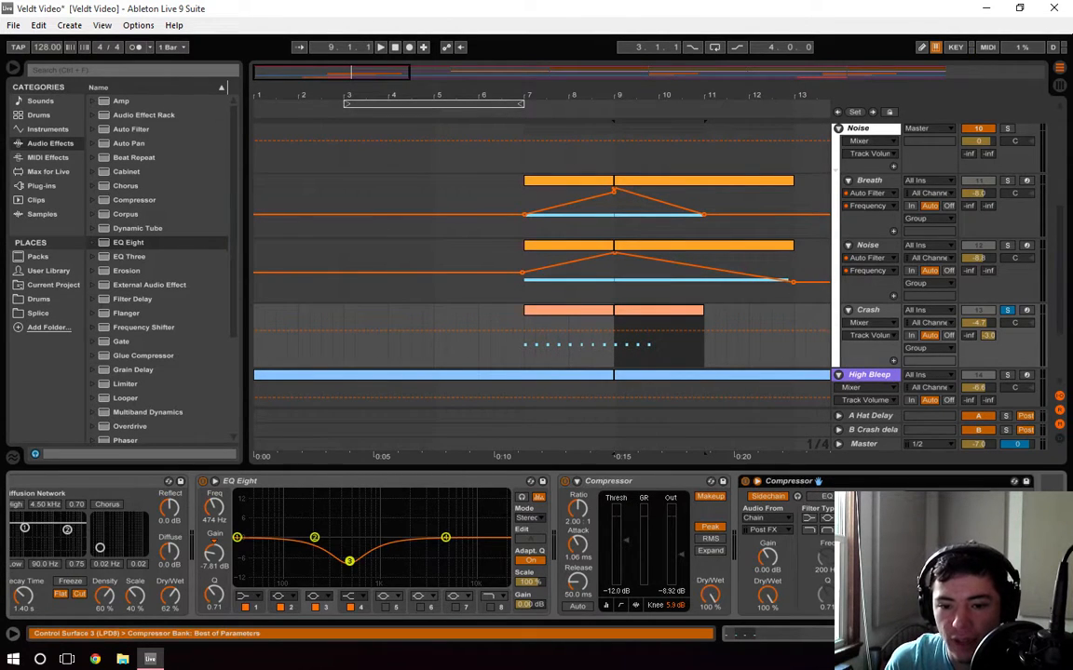
{"action": "left_click", "coordinate": [707, 347]}
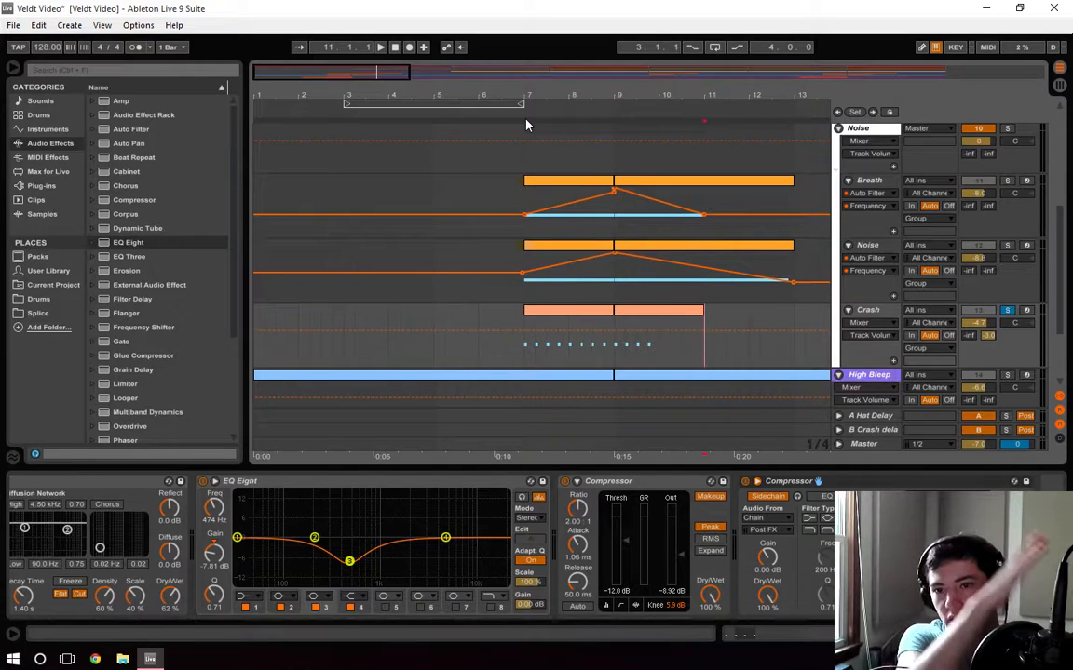
{"action": "scroll", "coordinate": [1013, 176], "scroll_direction": "up", "scroll_amount": 1}
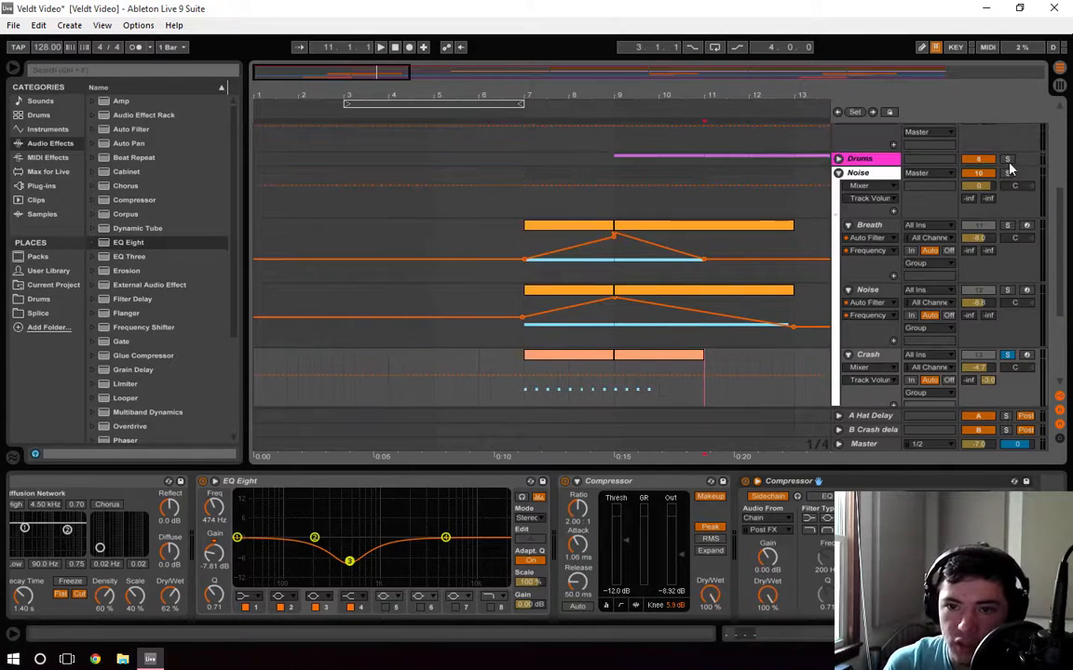
Solo the Noise group, the FX group, the High Bleep track and the Pluck track together
{"action": "left_click", "coordinate": [1008, 171]}
{"action": "scroll", "coordinate": [1004, 239], "scroll_direction": "down", "scroll_amount": 2}
{"action": "scroll", "coordinate": [1003, 245], "scroll_direction": "down", "scroll_amount": 2}
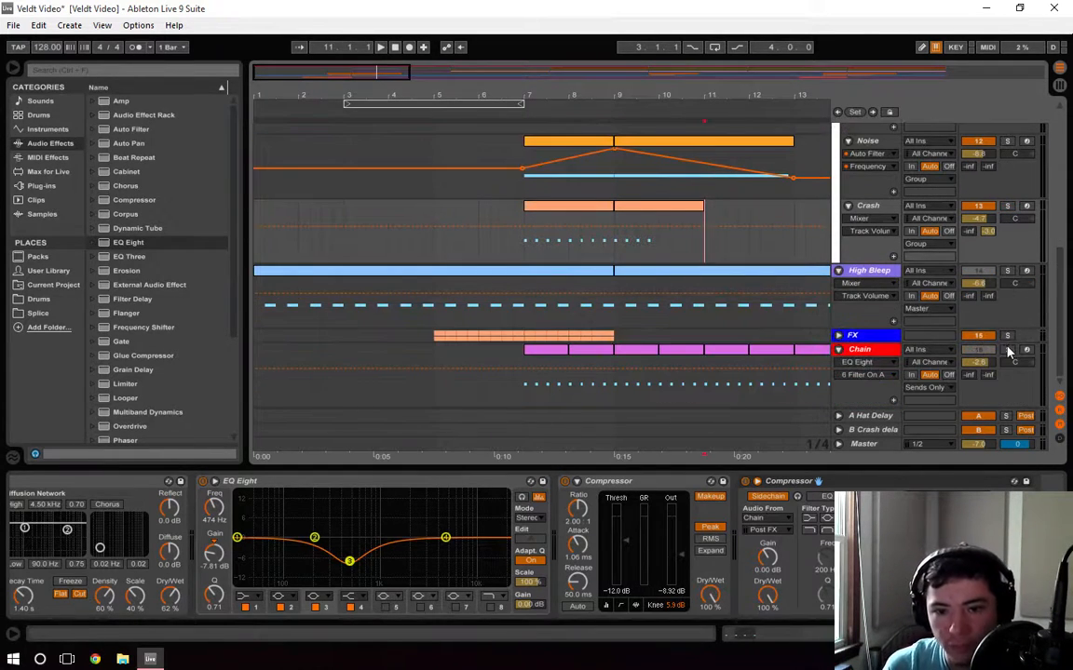
{"action": "scroll", "coordinate": [1006, 344], "scroll_direction": "up", "scroll_amount": 1}
{"action": "scroll", "coordinate": [1003, 330], "scroll_direction": "up", "scroll_amount": 2}
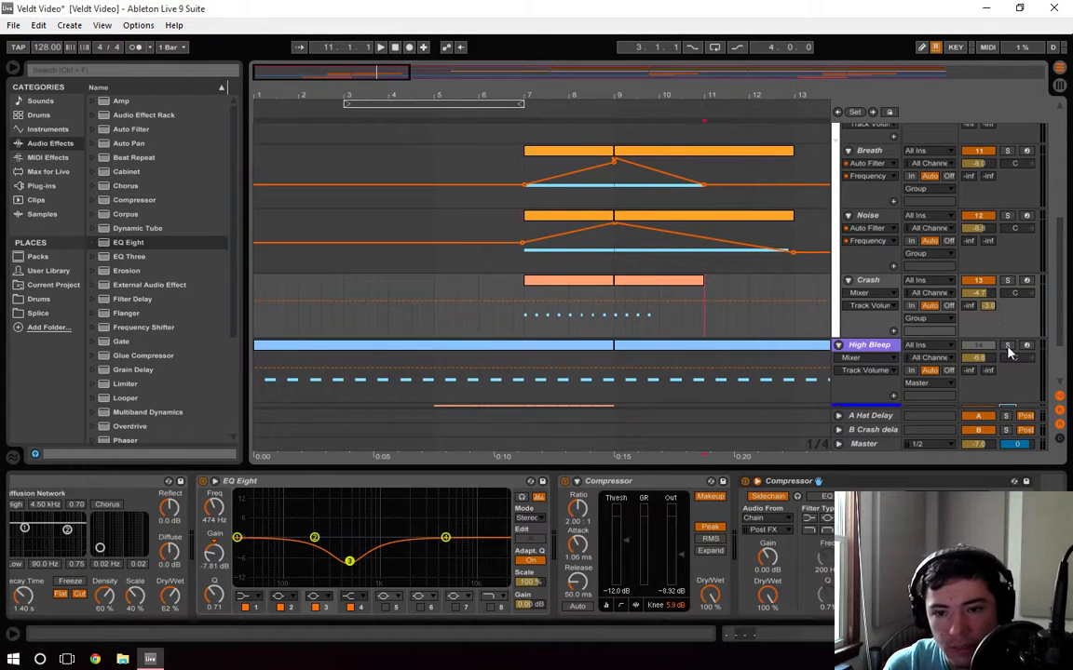
{"action": "left_click", "coordinate": [1006, 345]}
{"action": "scroll", "coordinate": [1005, 347], "scroll_direction": "up", "scroll_amount": 2}
{"action": "scroll", "coordinate": [1005, 363], "scroll_direction": "down", "scroll_amount": 3}
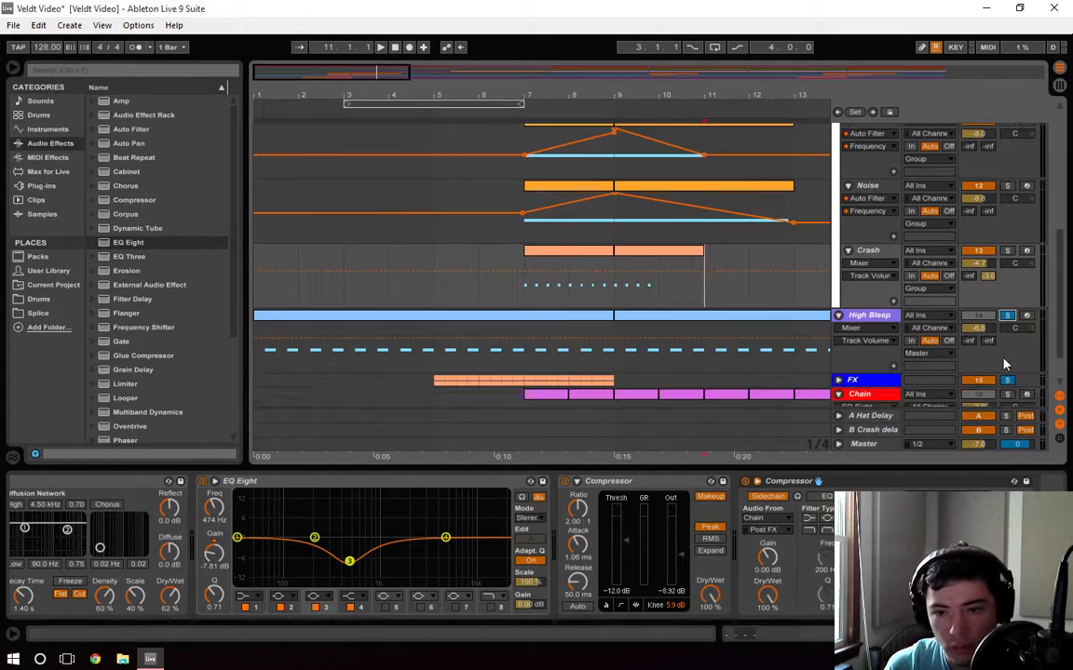
{"action": "scroll", "coordinate": [1006, 130], "scroll_direction": "up", "scroll_amount": 6}
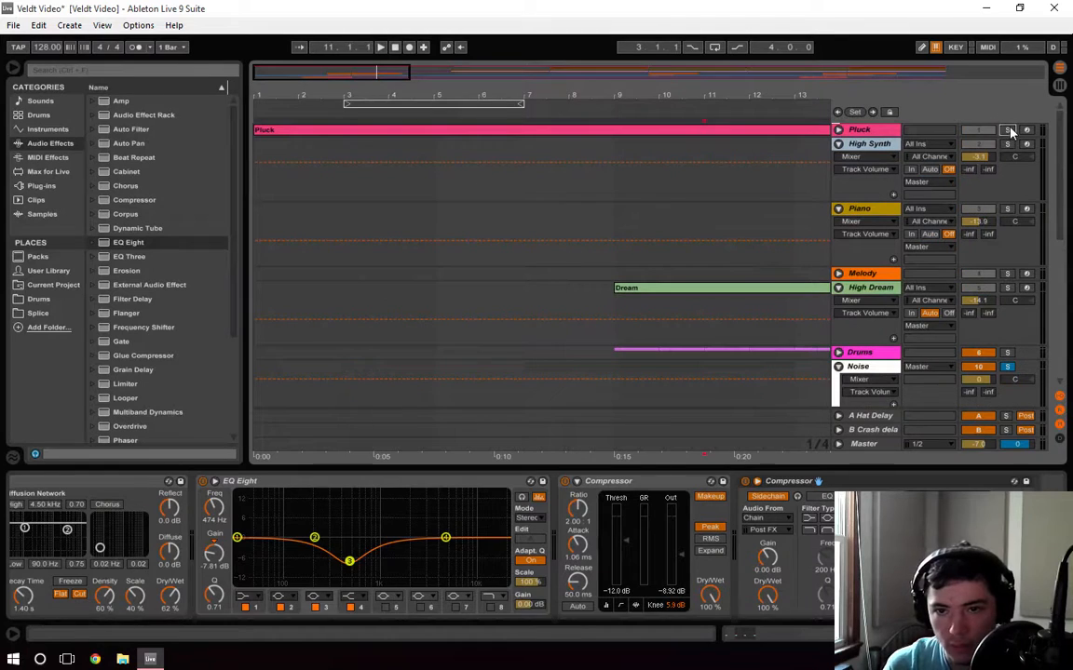
{"action": "left_click", "coordinate": [1007, 130]}
Play the soloed tracks together from about bar 3 to bar 11
{"action": "key", "text": "space"}
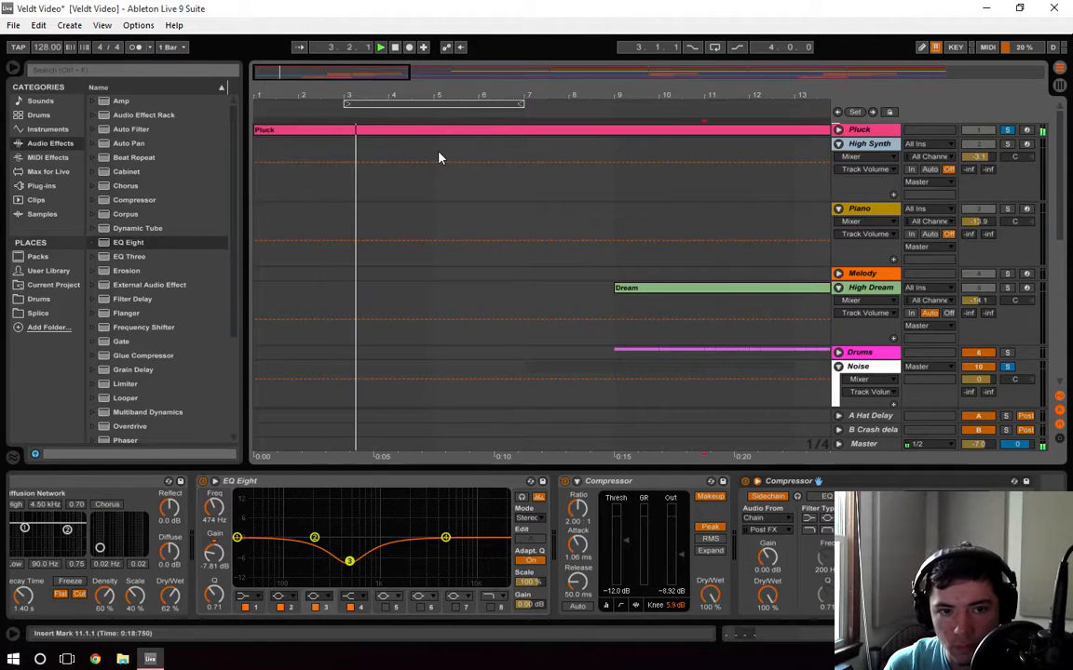
{"action": "scroll", "coordinate": [461, 252], "scroll_direction": "down", "scroll_amount": 5}
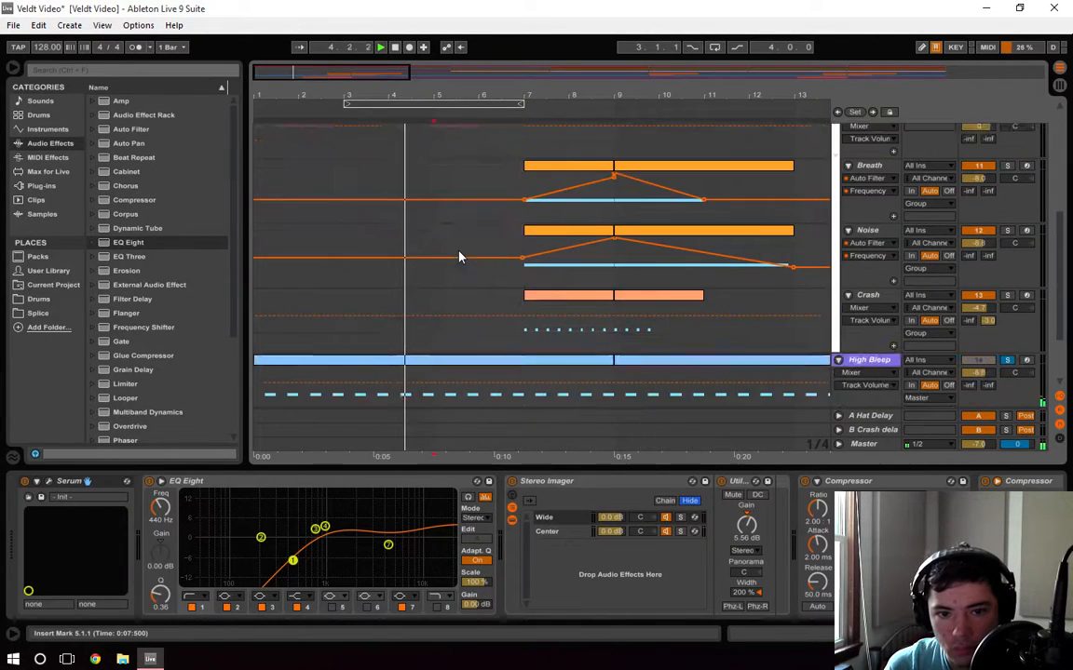
{"action": "scroll", "coordinate": [484, 247], "scroll_direction": "down", "scroll_amount": 3}
{"action": "scroll", "coordinate": [540, 282], "scroll_direction": "up", "scroll_amount": 2}
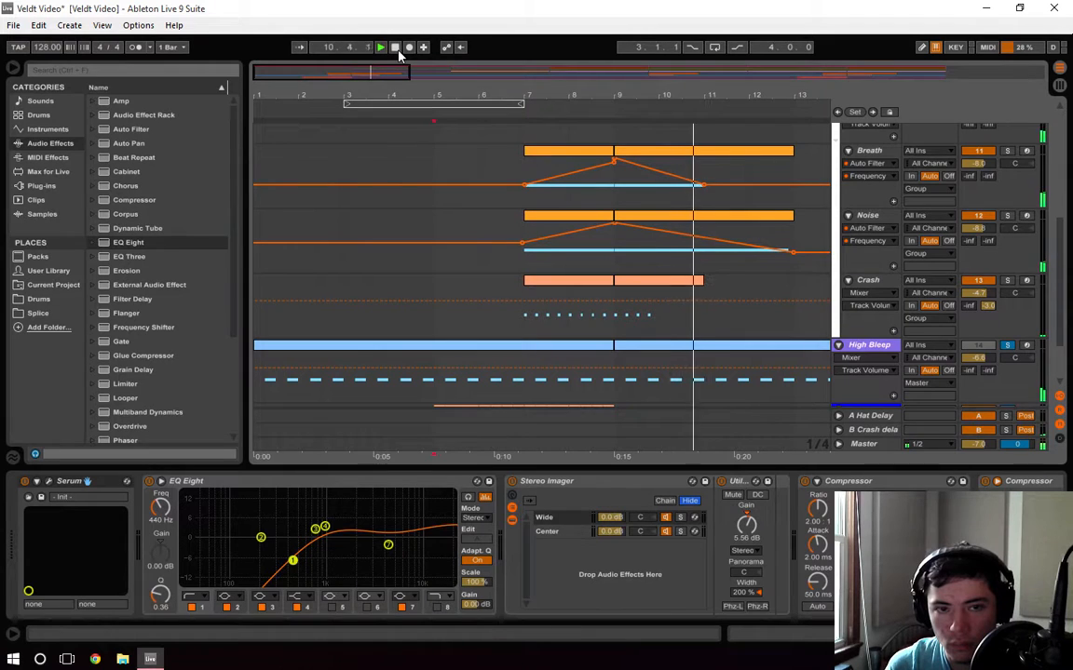
{"action": "scroll", "coordinate": [742, 344], "scroll_direction": "down", "scroll_amount": 2}
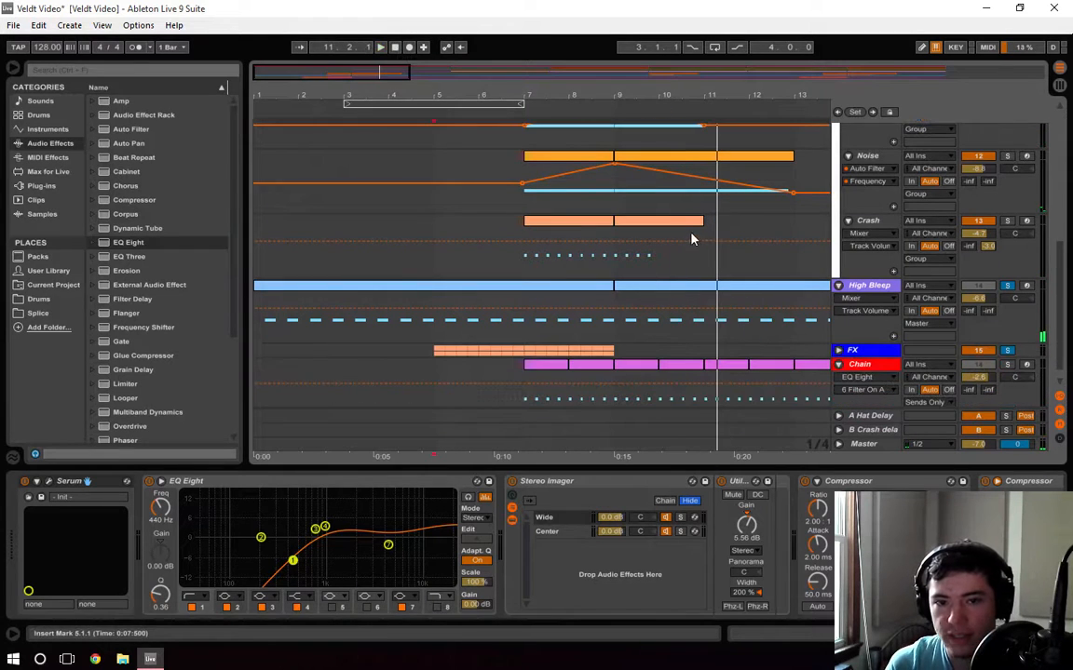
Select the Crash track's second clip and review its device chain from the drum rack to the compressors
{"action": "left_click", "coordinate": [691, 239]}
{"action": "scroll", "coordinate": [536, 550], "scroll_direction": "left", "scroll_amount": 10}
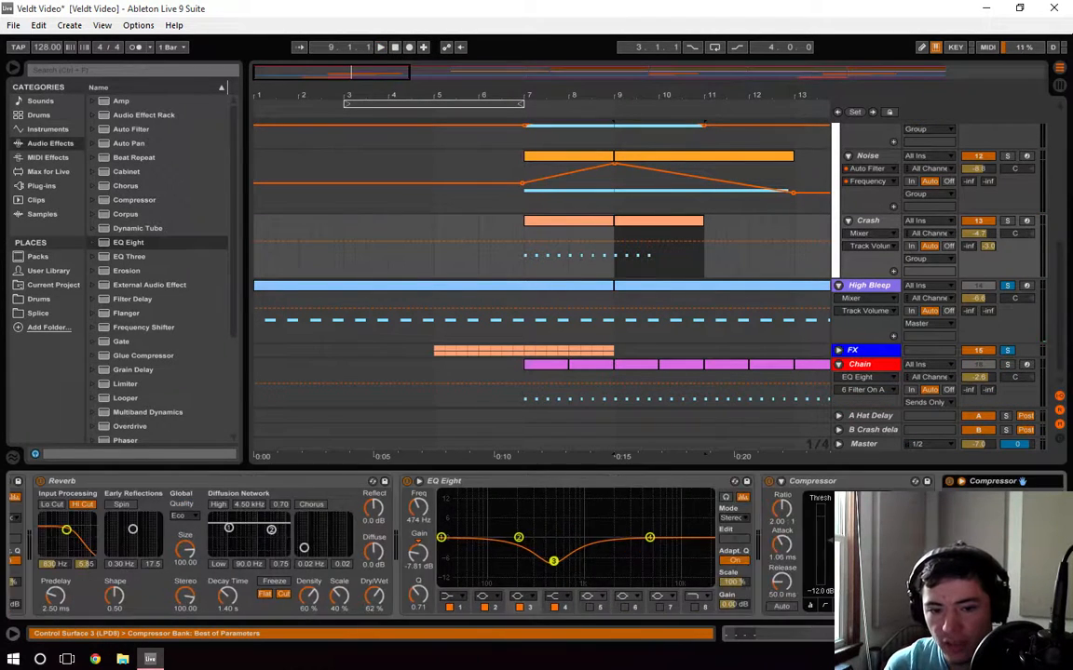
{"action": "scroll", "coordinate": [536, 550], "scroll_direction": "right", "scroll_amount": 10}
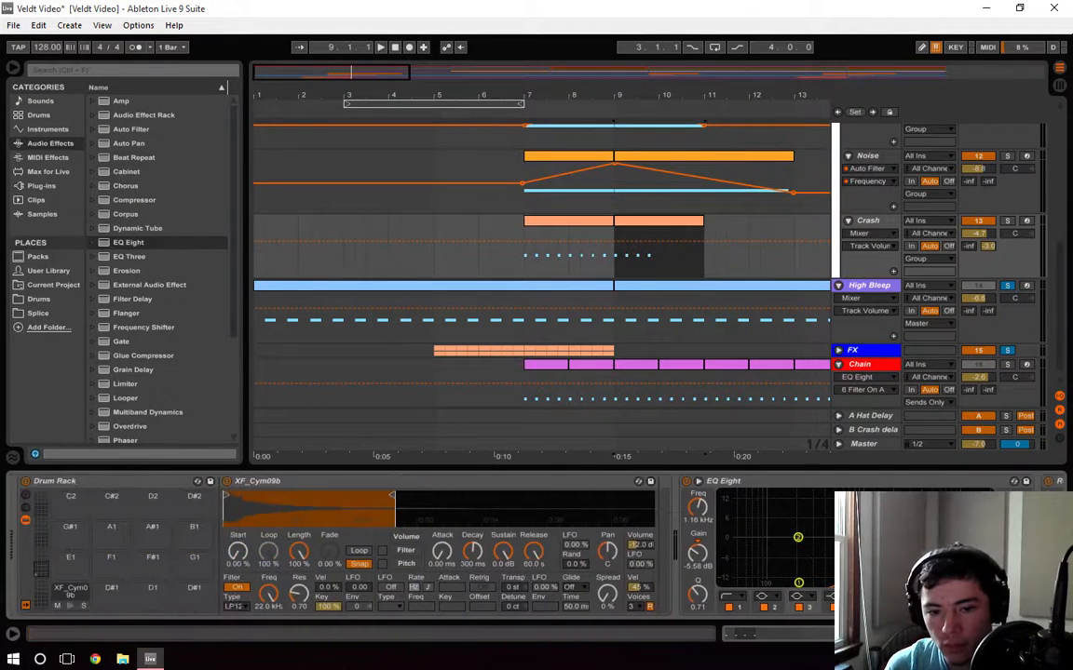
{"action": "scroll", "coordinate": [536, 549], "scroll_direction": "left", "scroll_amount": 10}
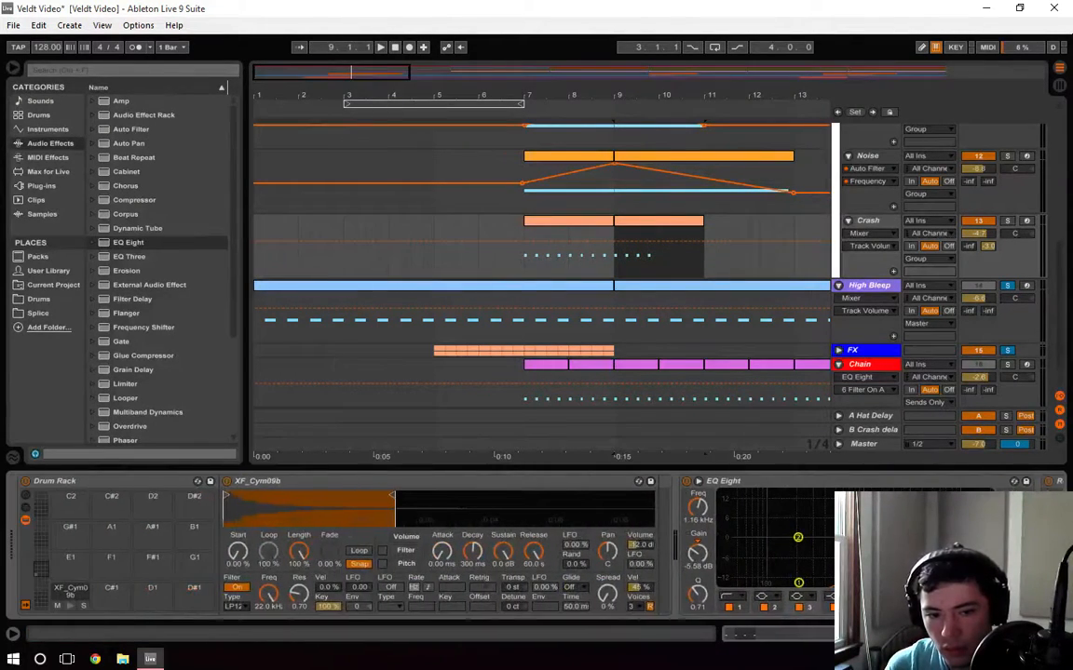
Fold the Noise group and the High Bleep track, and unfold the Drums group
{"action": "left_click", "coordinate": [857, 296]}
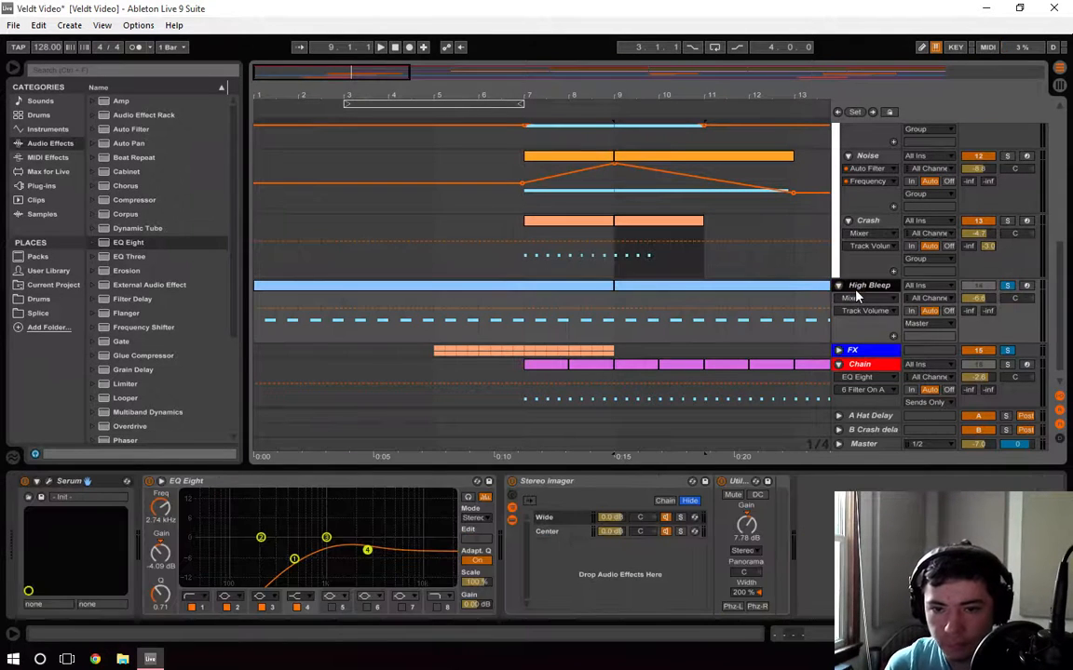
{"action": "scroll", "coordinate": [857, 296], "scroll_direction": "up", "scroll_amount": 5}
{"action": "left_click", "coordinate": [838, 203]}
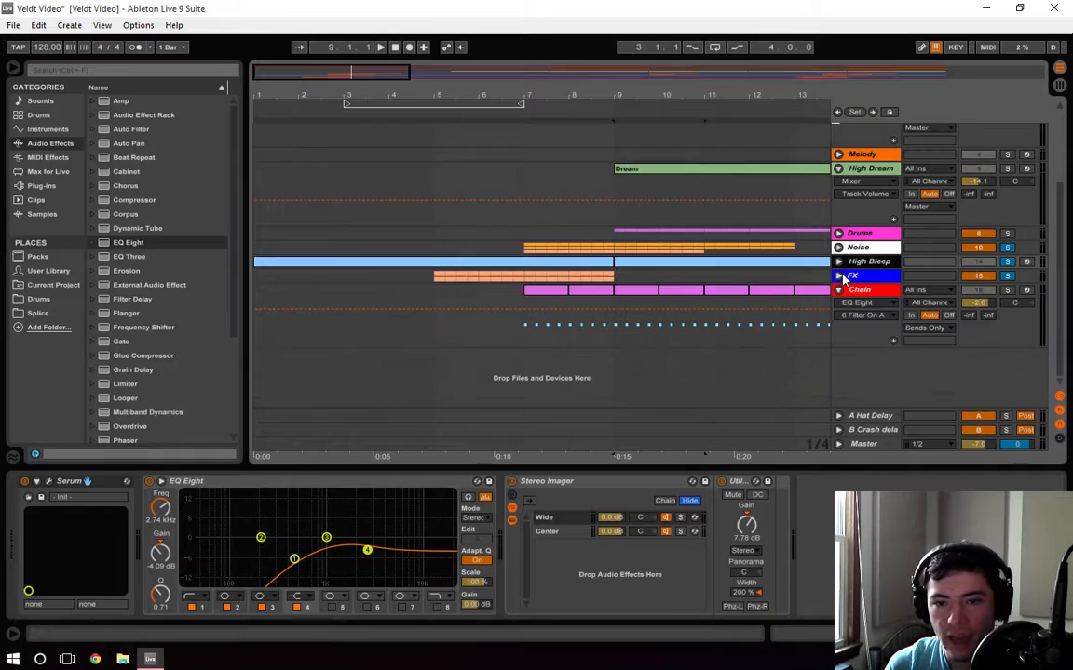
{"action": "left_click", "coordinate": [871, 237]}
{"action": "left_click", "coordinate": [839, 249]}
{"action": "scroll", "coordinate": [847, 265], "scroll_direction": "down", "scroll_amount": 2}
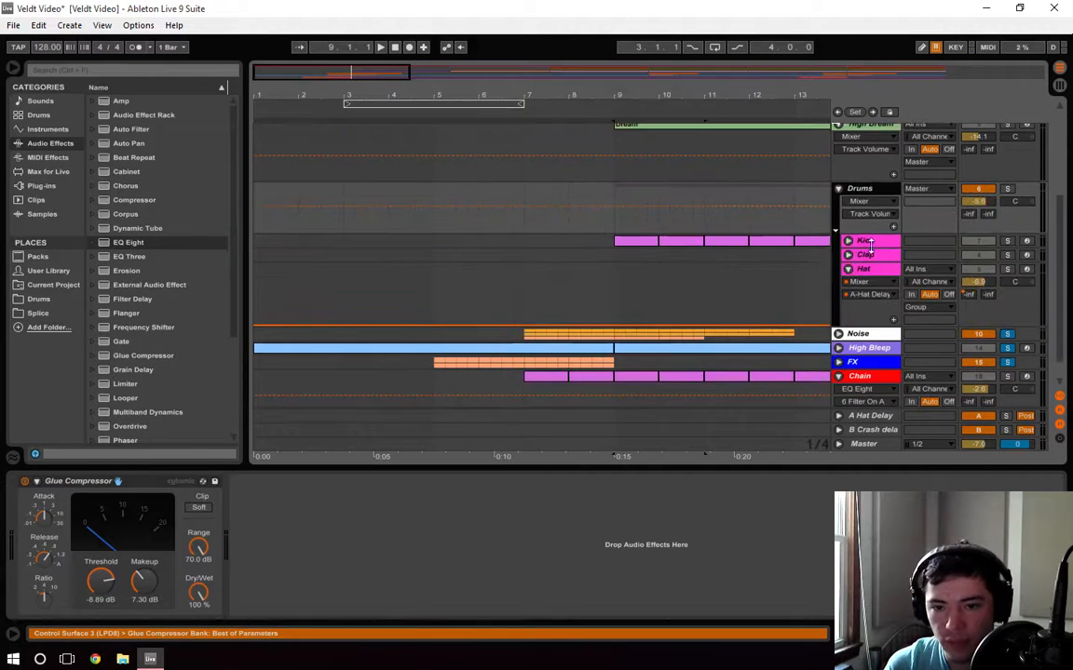
Solo the Drums group and examine the Kick track's sample, EQ Eight and Compressor
{"action": "left_click", "coordinate": [871, 242]}
{"action": "left_click", "coordinate": [1008, 190]}
{"action": "left_click", "coordinate": [885, 244]}
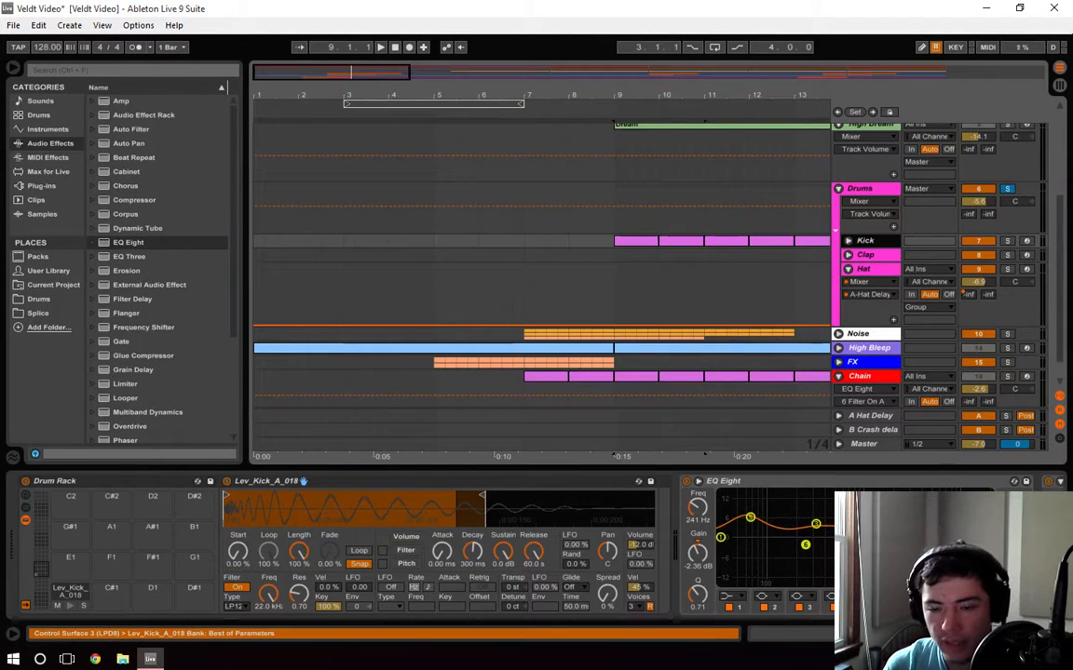
{"action": "left_click_drag", "start_coordinate": [978, 634], "coordinate": [993, 634]}
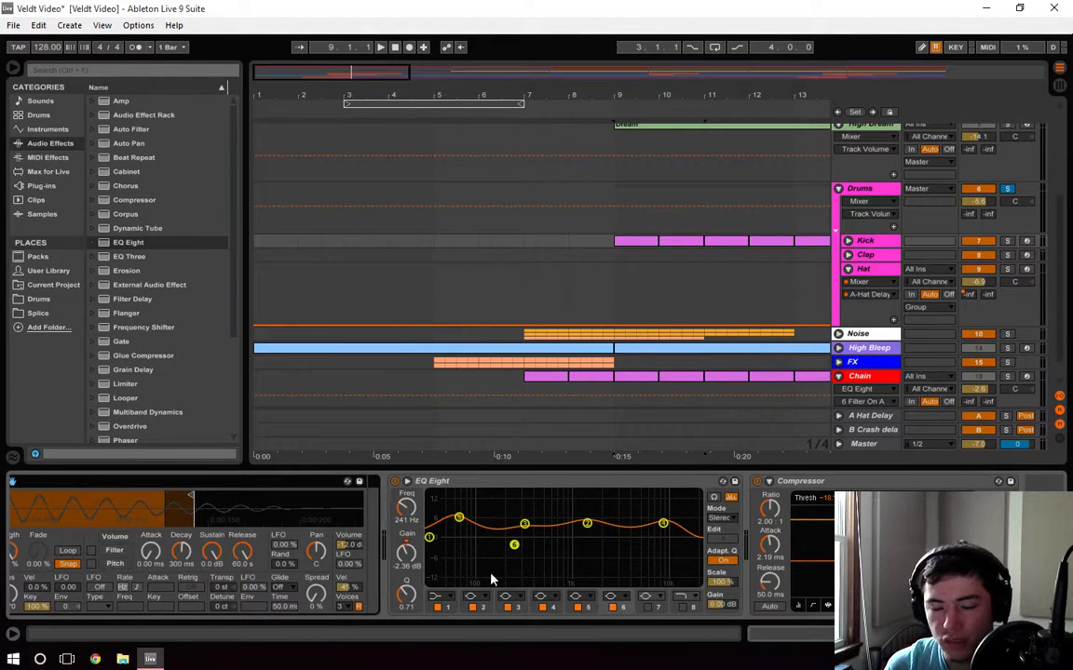
Play the drums from the Kick's entry at bar 9, jumping ahead to the Clap's entry at bar 17
{"action": "left_click_drag", "start_coordinate": [666, 95], "coordinate": [655, 174]}
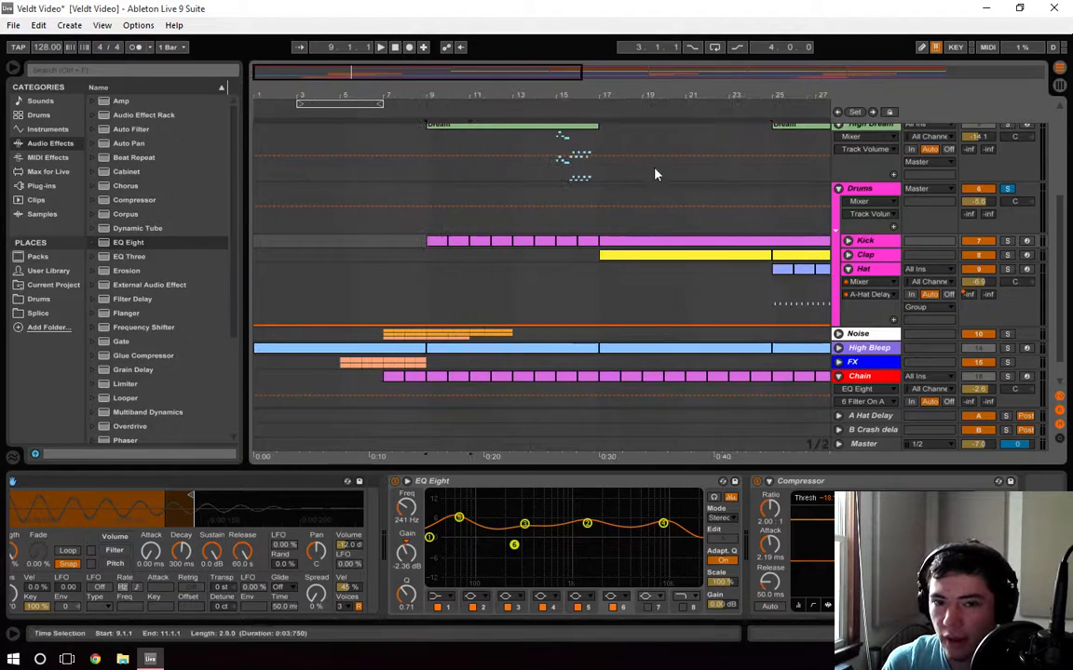
{"action": "left_click", "coordinate": [600, 178]}
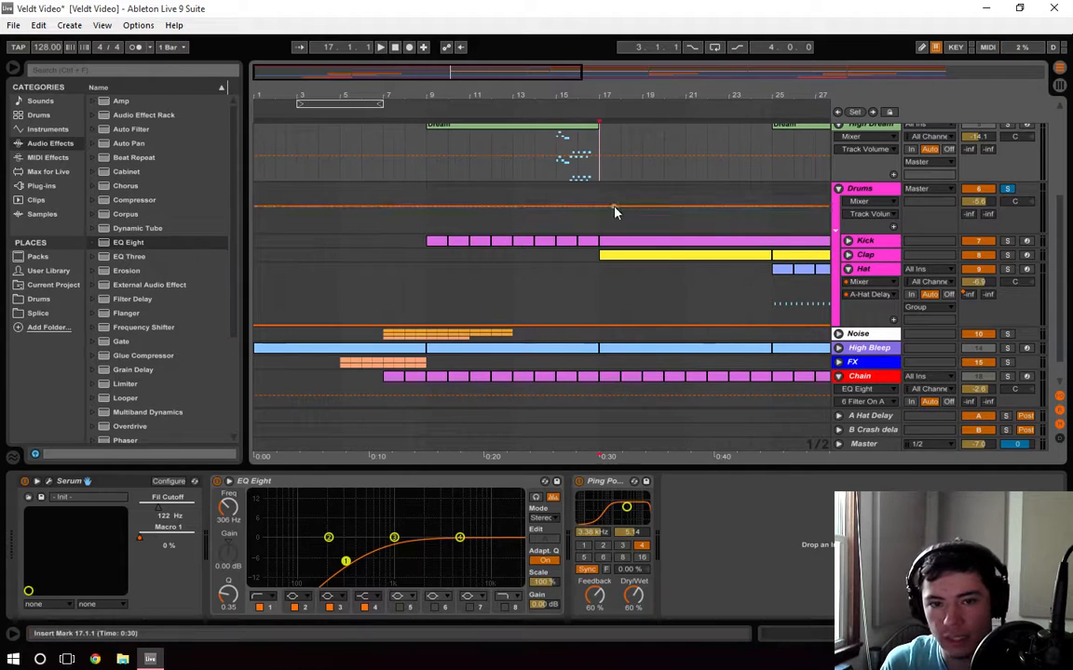
{"action": "left_click", "coordinate": [425, 242]}
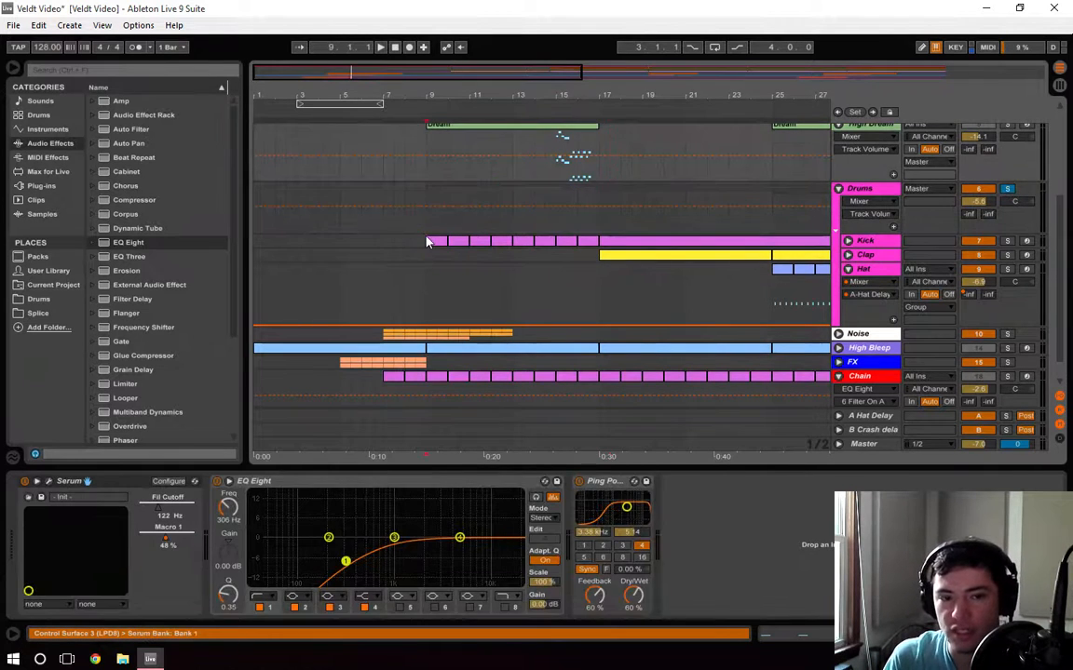
{"action": "left_click", "coordinate": [426, 243]}
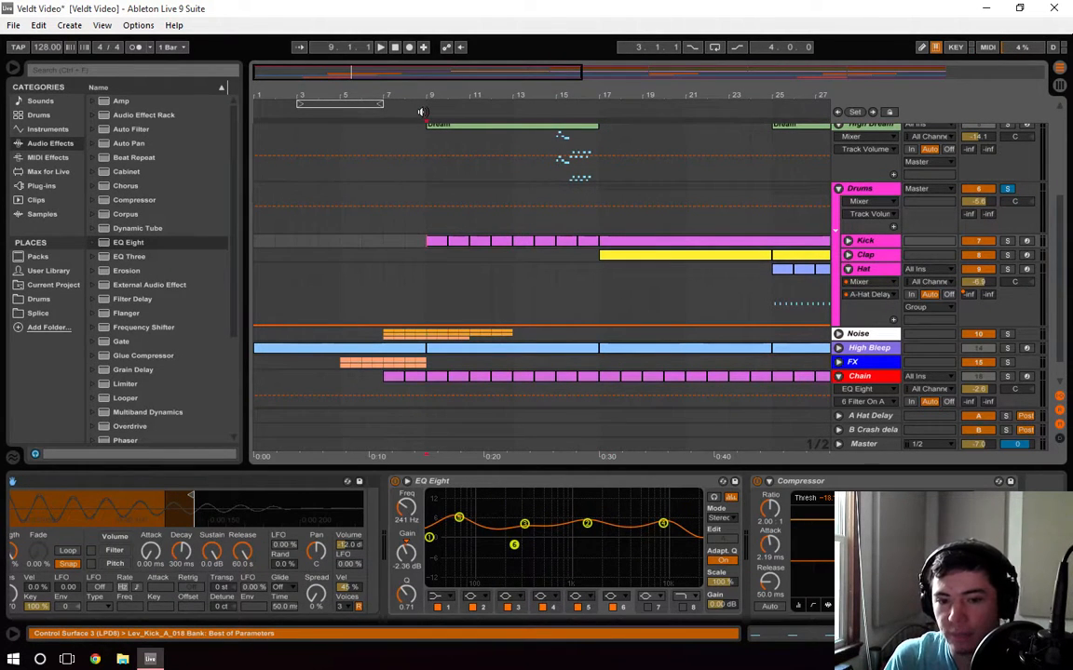
{"action": "key", "text": "space"}
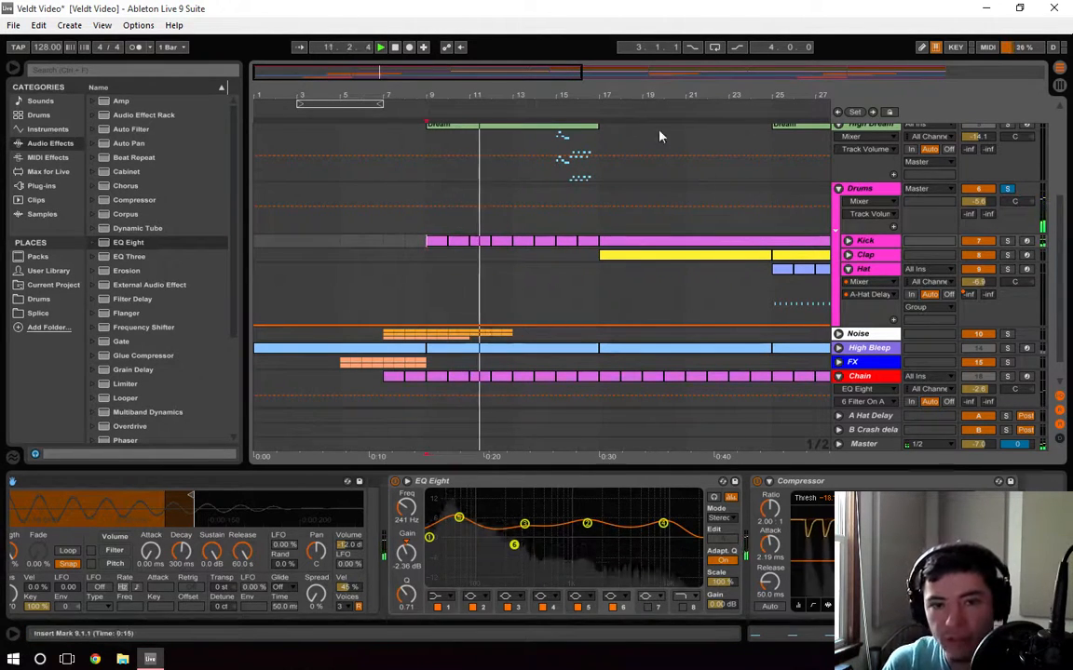
{"action": "left_click", "coordinate": [595, 113]}
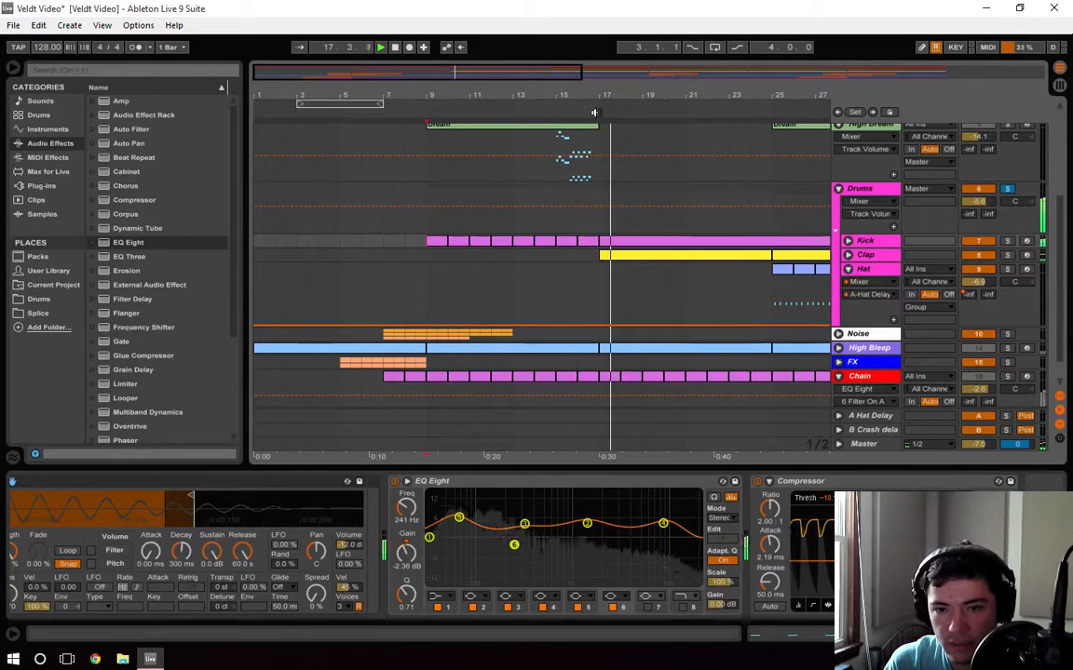
Examine the Clap track's layered drum rack, Compressor, Reverb and EQ Eights, and return to its first clip at bar 17
{"action": "left_click", "coordinate": [887, 260]}
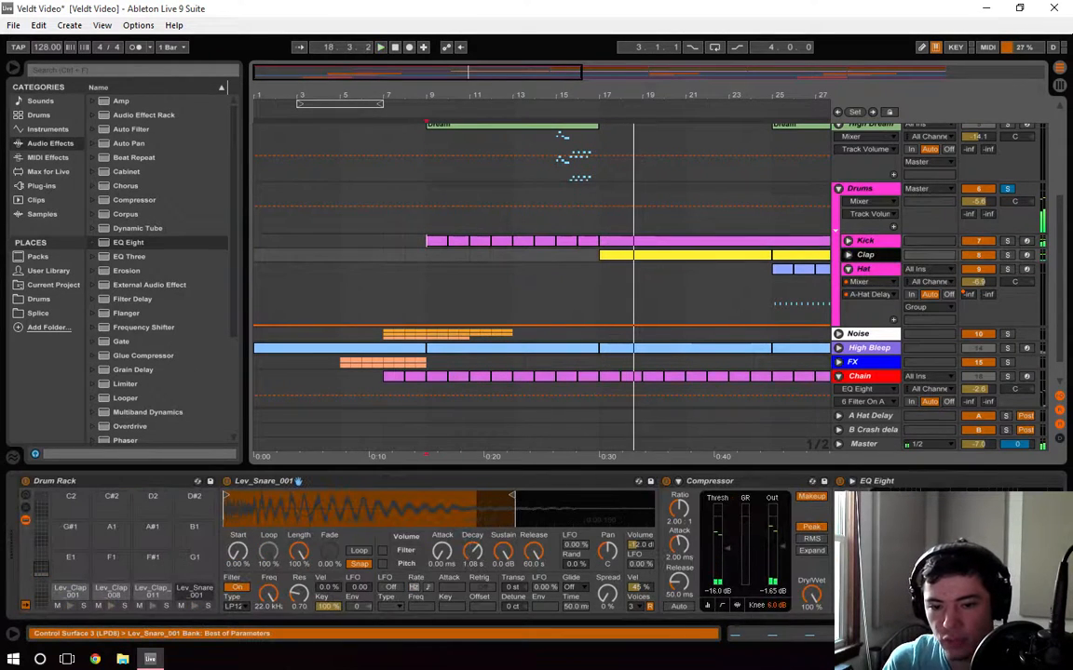
{"action": "left_click_drag", "start_coordinate": [889, 635], "coordinate": [918, 635]}
{"action": "left_click", "coordinate": [597, 223]}
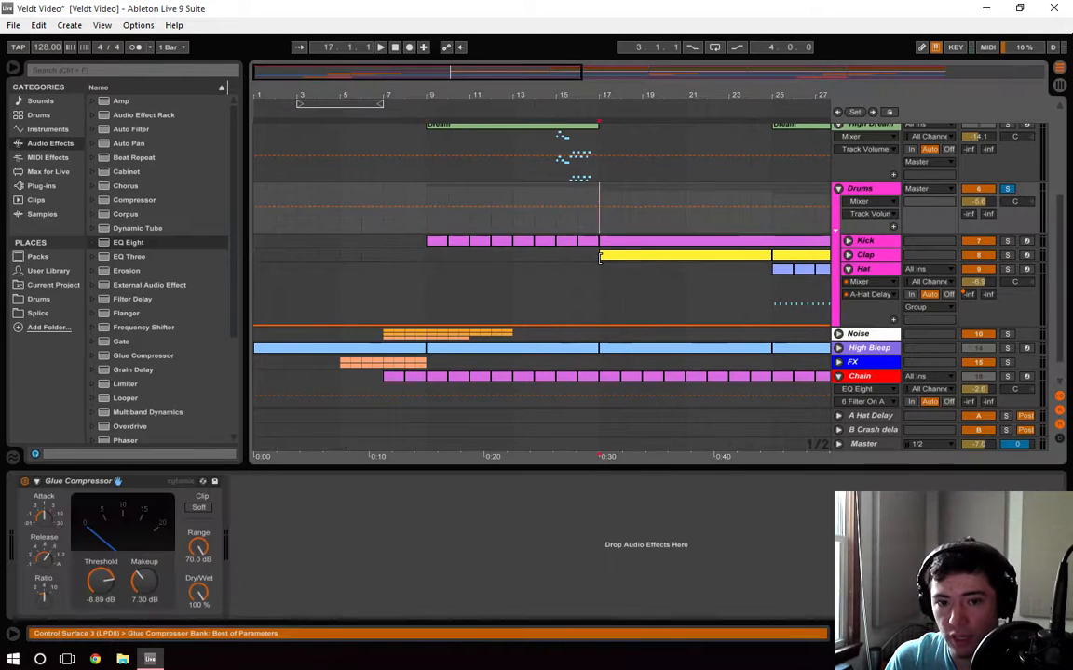
{"action": "left_click", "coordinate": [596, 260]}
{"action": "key", "text": "space"}
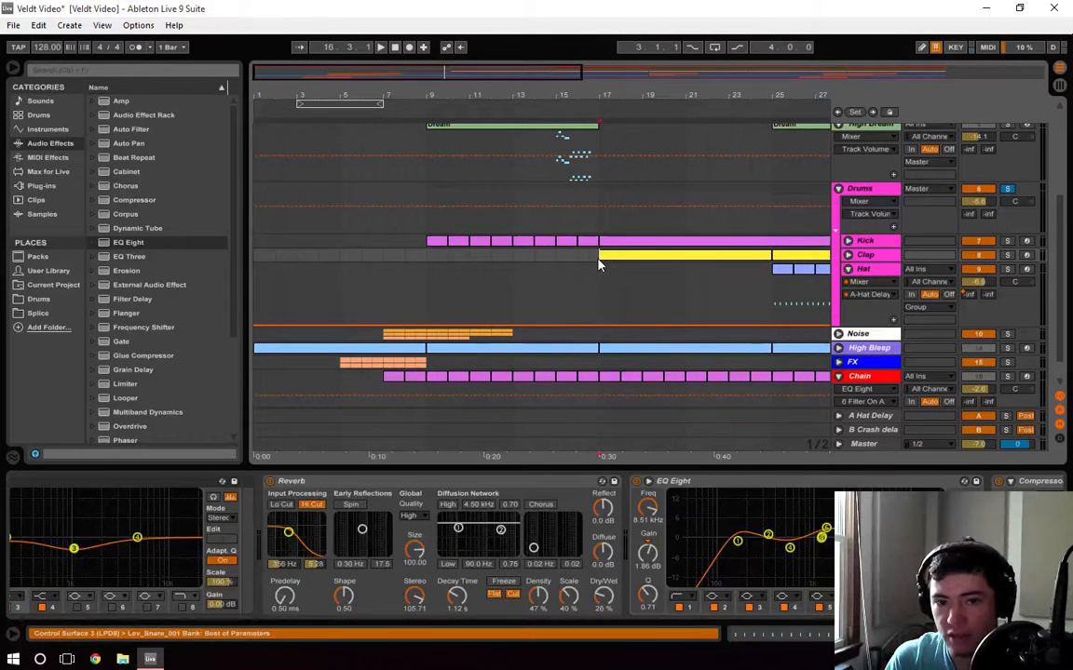
Play the drums from the Hat's entry at bar 25, and place the insert marker at bar 41 of the Hat track
{"action": "left_click", "coordinate": [761, 292]}
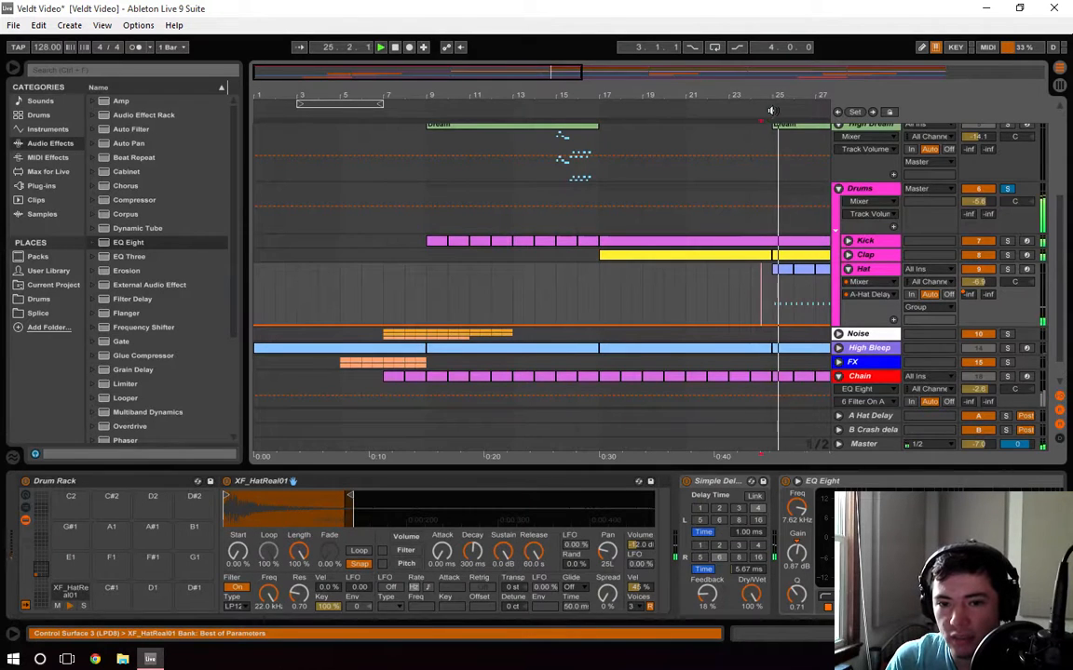
{"action": "left_click_drag", "start_coordinate": [559, 95], "coordinate": [543, 46]}
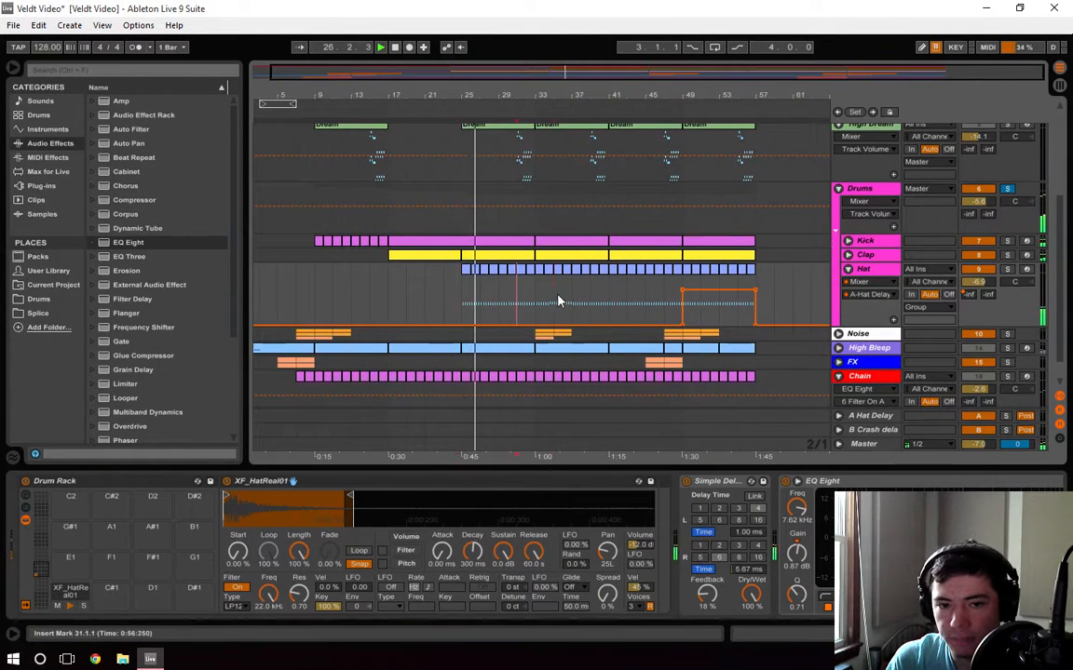
{"action": "left_click", "coordinate": [654, 303]}
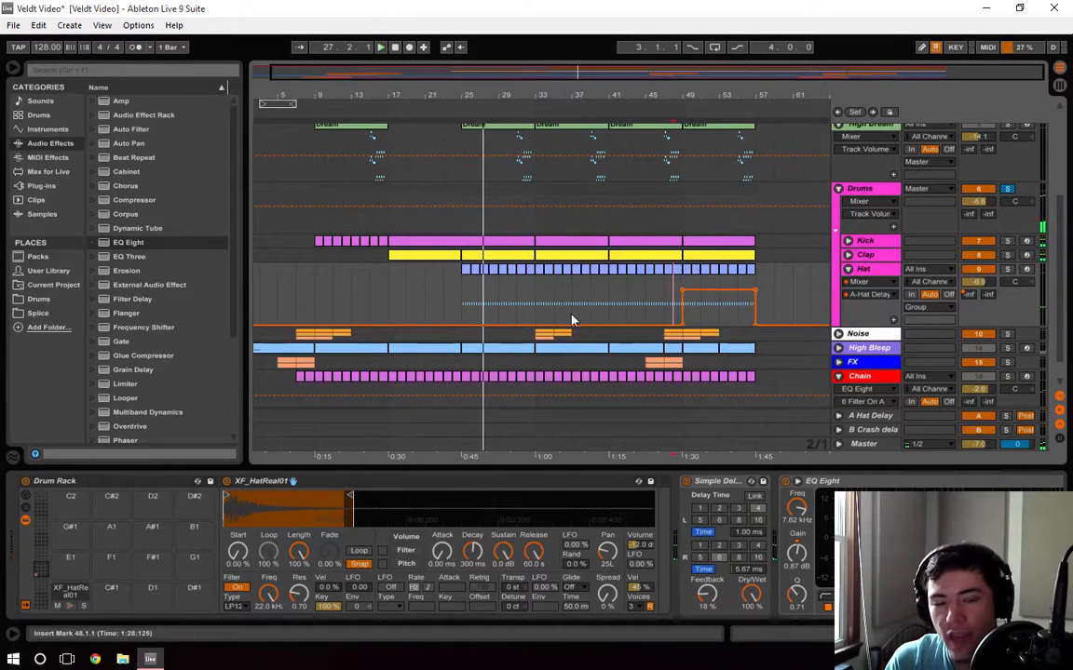
{"action": "left_click", "coordinate": [610, 298]}
{"action": "key", "text": "space"}
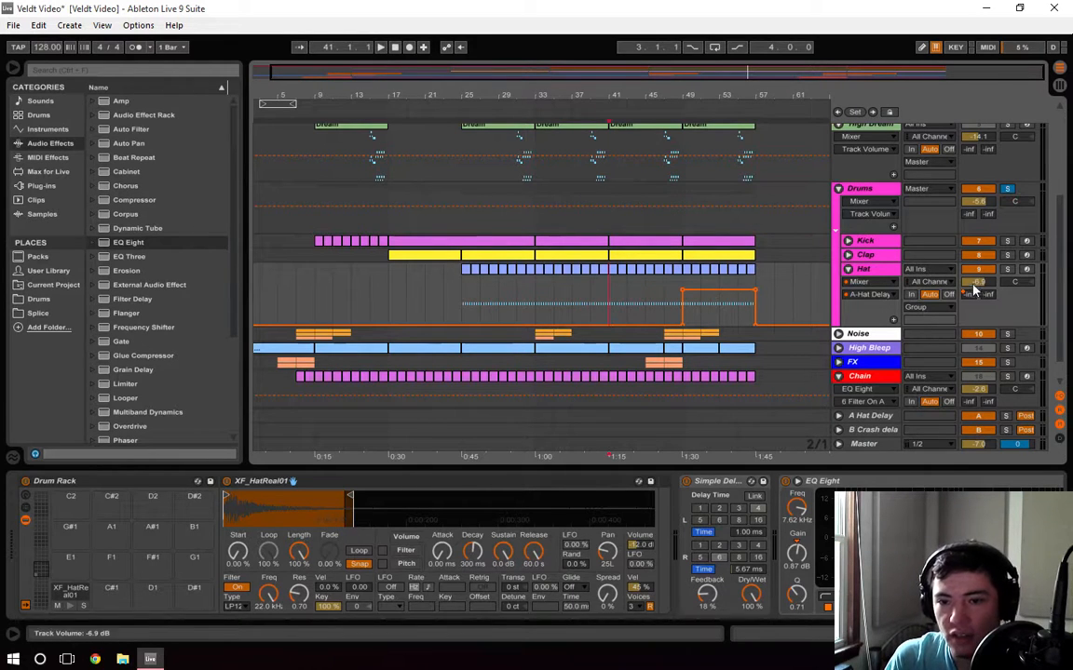
Examine the Hat Delay return's Delay, Auto Pan and sidechained Compressor, and play the hats into their send automation around bar 49
{"action": "scroll", "coordinate": [877, 549], "scroll_direction": "down", "scroll_amount": 5}
{"action": "scroll", "coordinate": [877, 549], "scroll_direction": "up", "scroll_amount": 5}
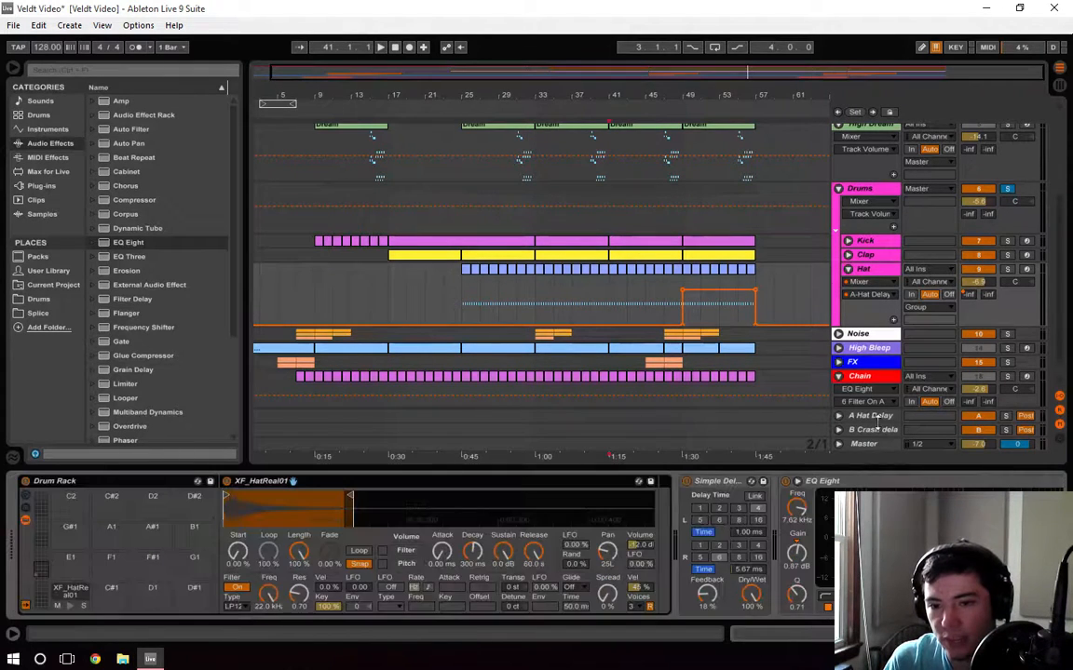
{"action": "left_click", "coordinate": [881, 417]}
{"action": "left_click", "coordinate": [129, 501]}
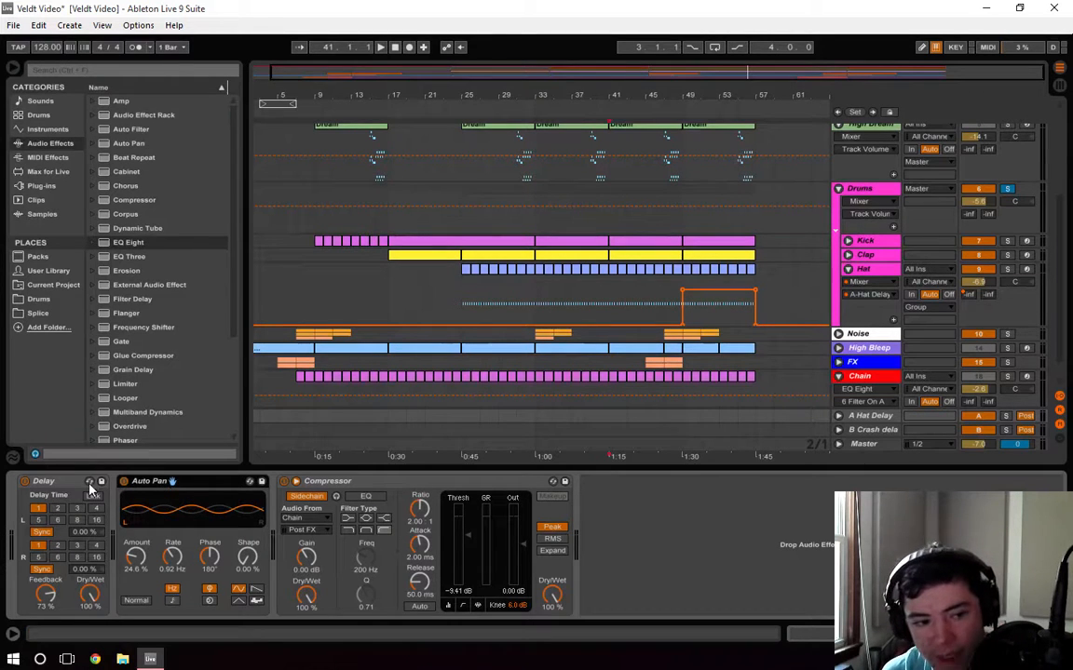
{"action": "left_click", "coordinate": [61, 484]}
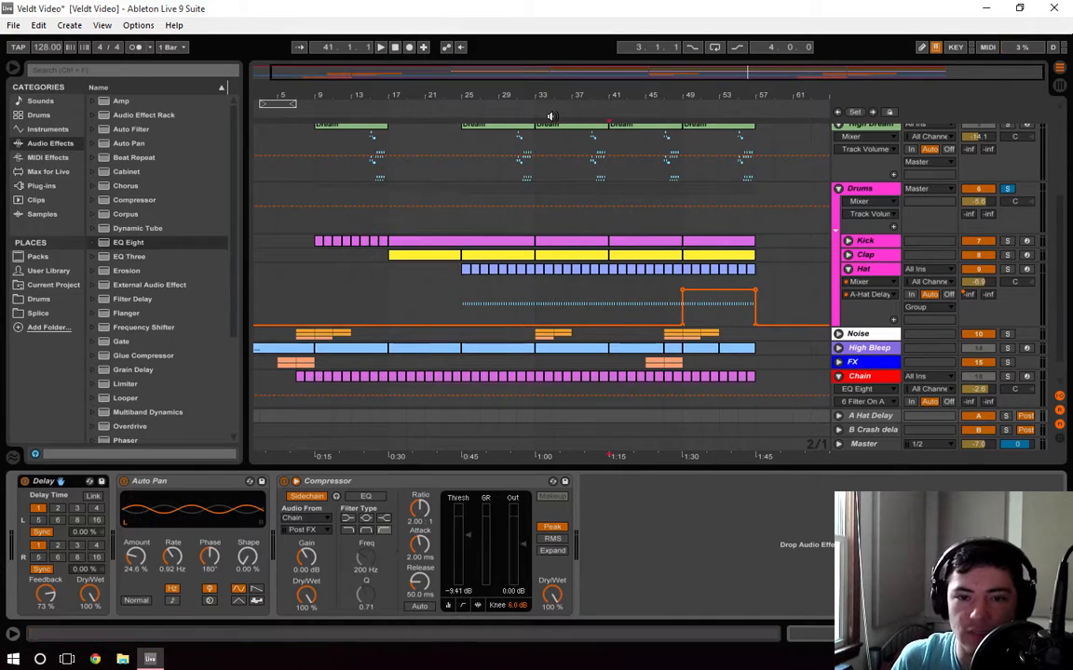
{"action": "left_click", "coordinate": [673, 105]}
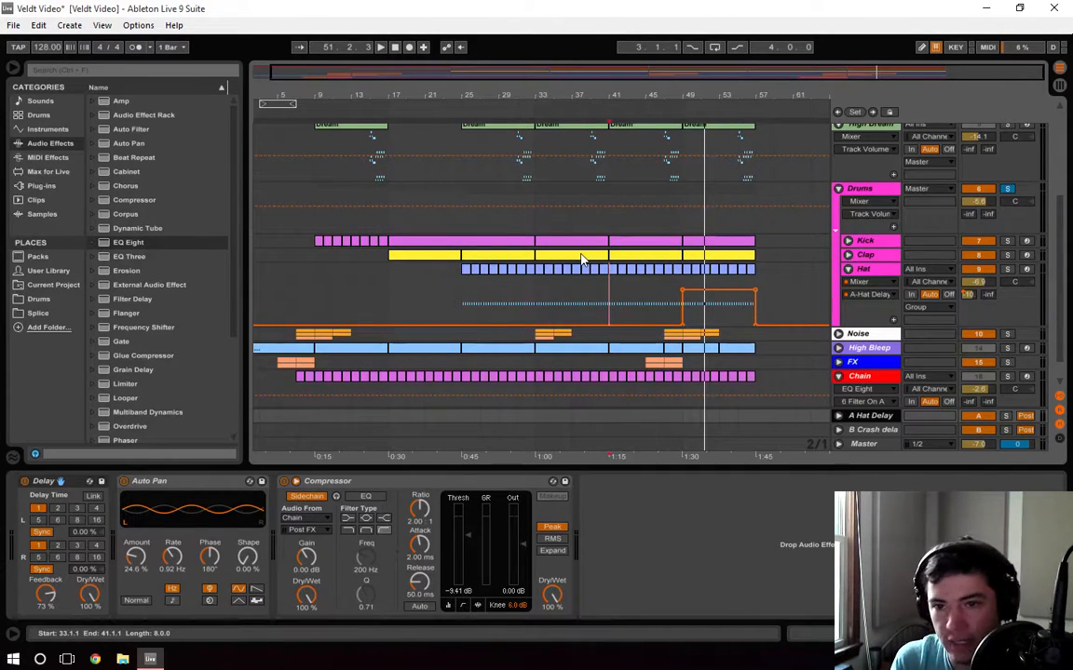
{"action": "left_click", "coordinate": [762, 285]}
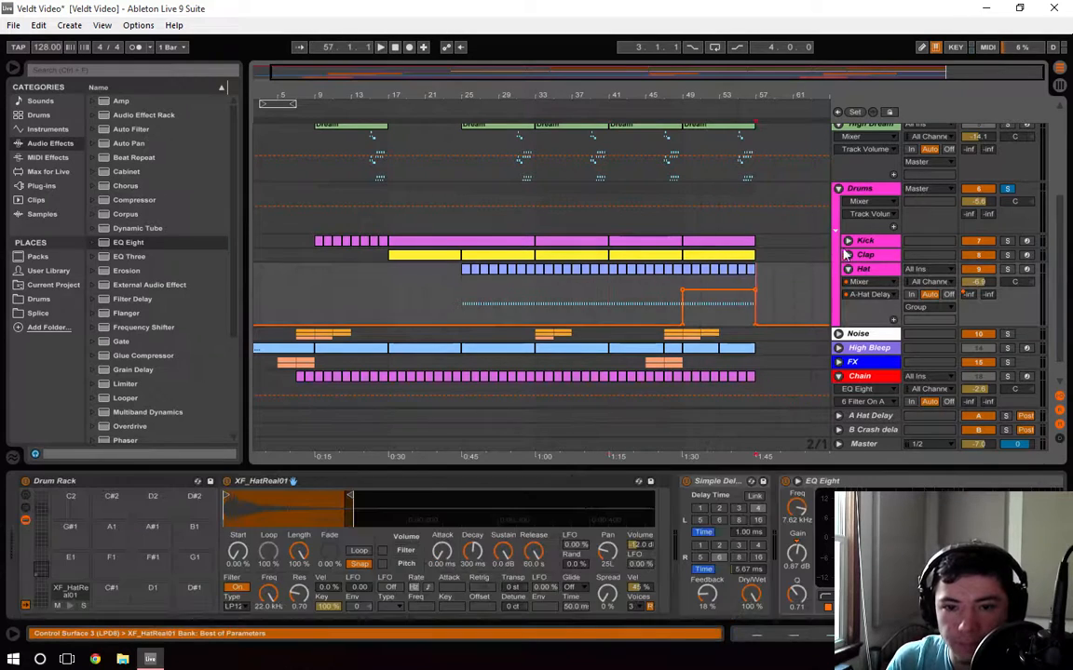
Examine the Clap track's device chain again, from its drum rack and Compressor through EQ Eight and Reverb to the final EQ Eight and Compressor
{"action": "left_click", "coordinate": [872, 255]}
{"action": "scroll", "coordinate": [536, 547], "scroll_direction": "right", "scroll_amount": 2}
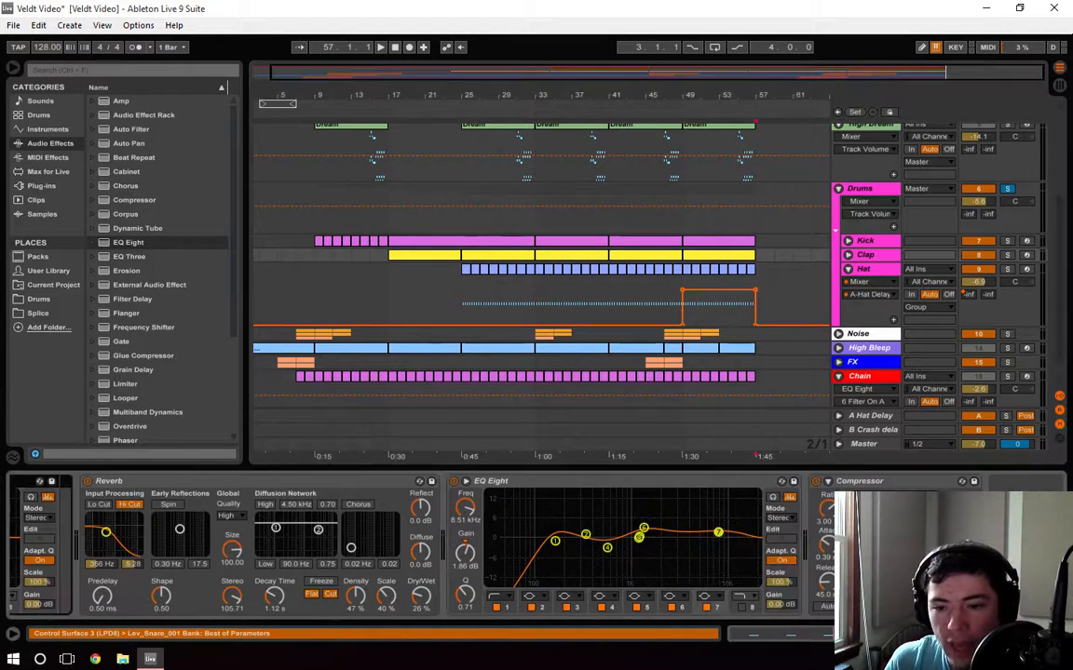
{"action": "scroll", "coordinate": [536, 547], "scroll_direction": "left", "scroll_amount": 9}
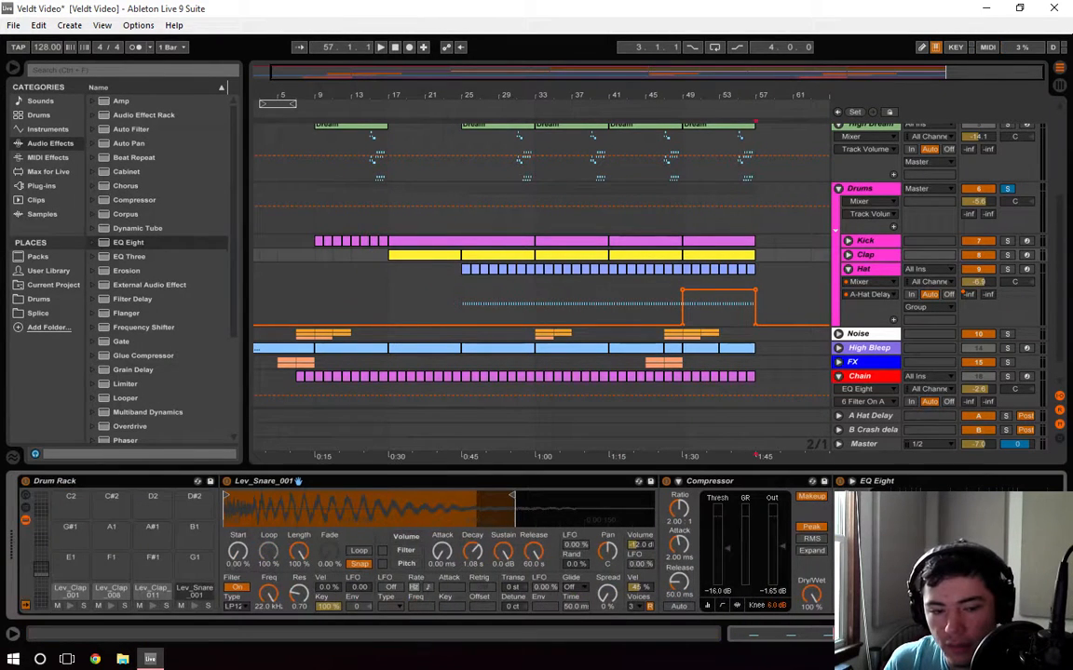
{"action": "scroll", "coordinate": [536, 547], "scroll_direction": "right", "scroll_amount": 8}
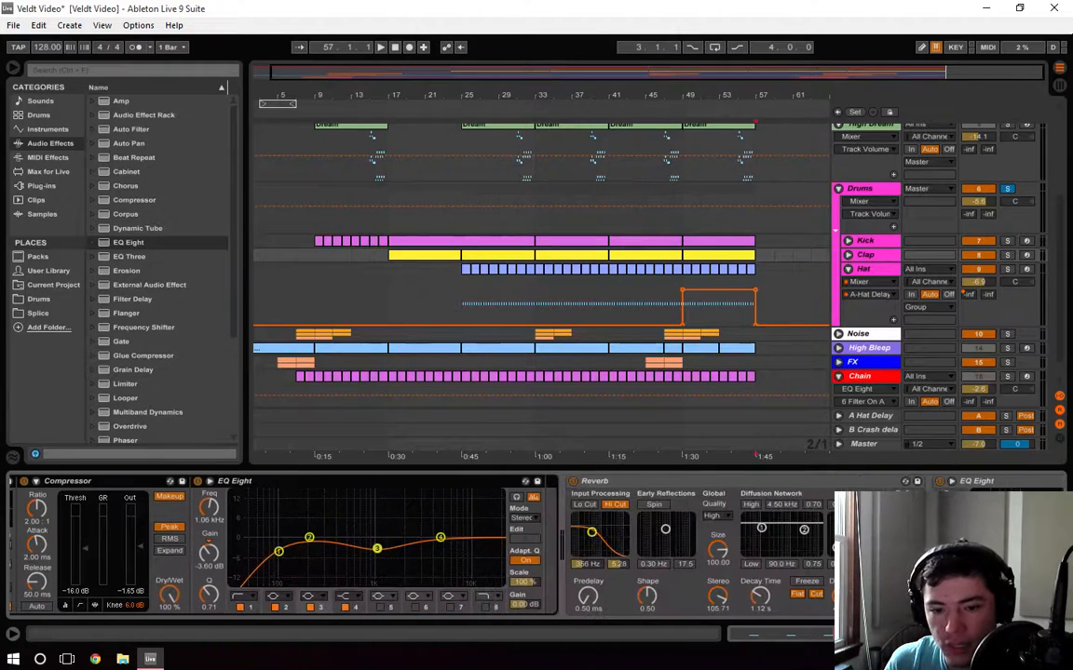
{"action": "scroll", "coordinate": [536, 546], "scroll_direction": "right", "scroll_amount": 6}
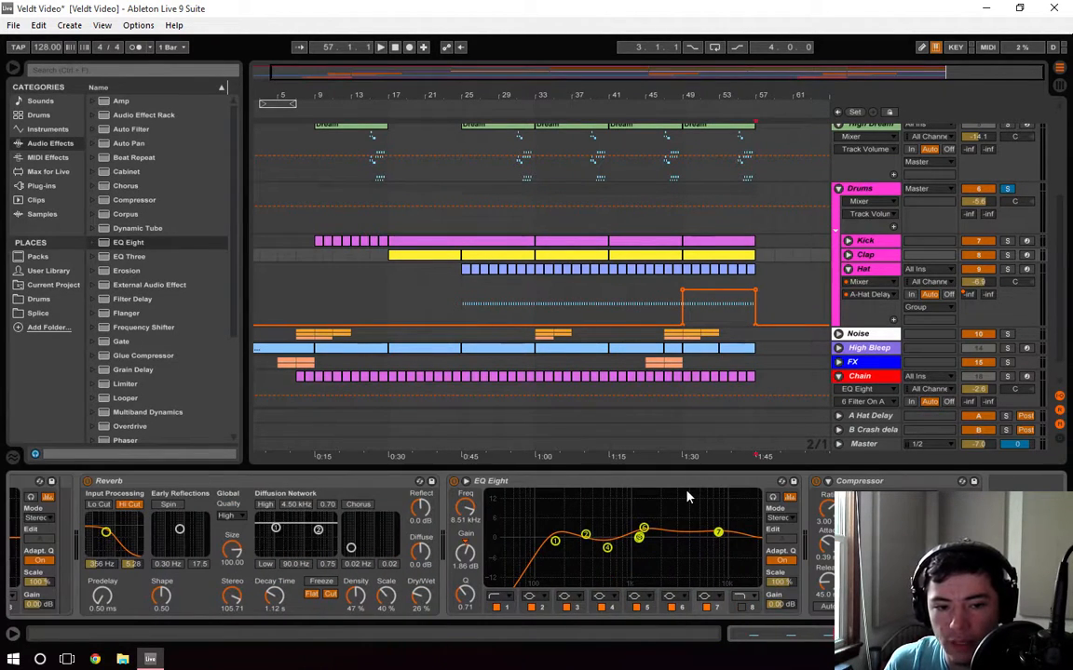
{"action": "left_click", "coordinate": [689, 500]}
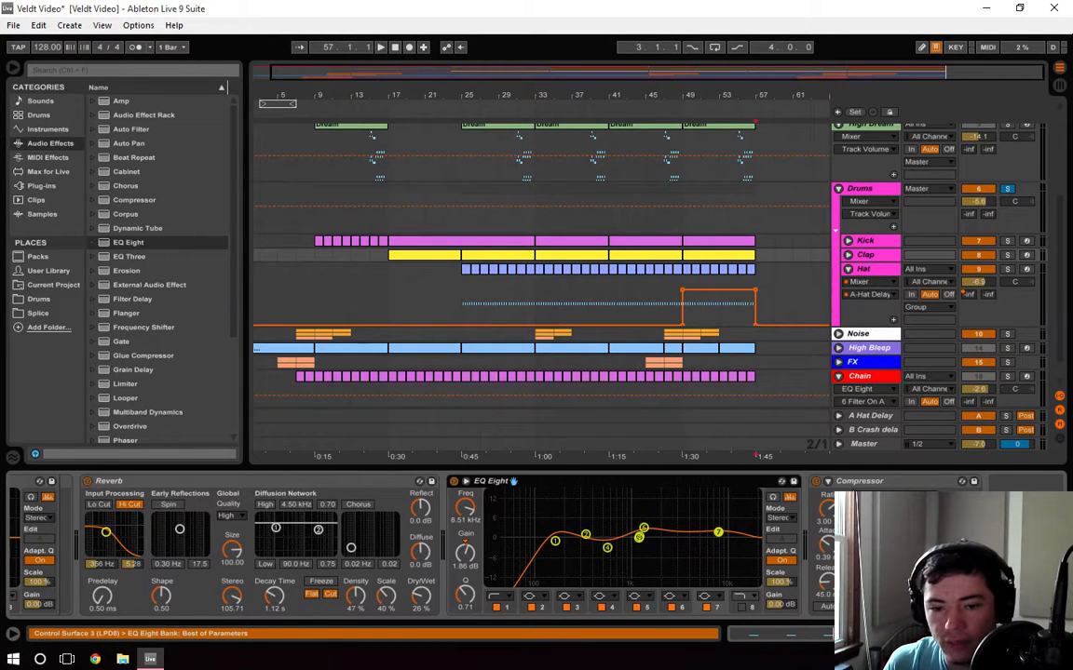
{"action": "left_click", "coordinate": [886, 482]}
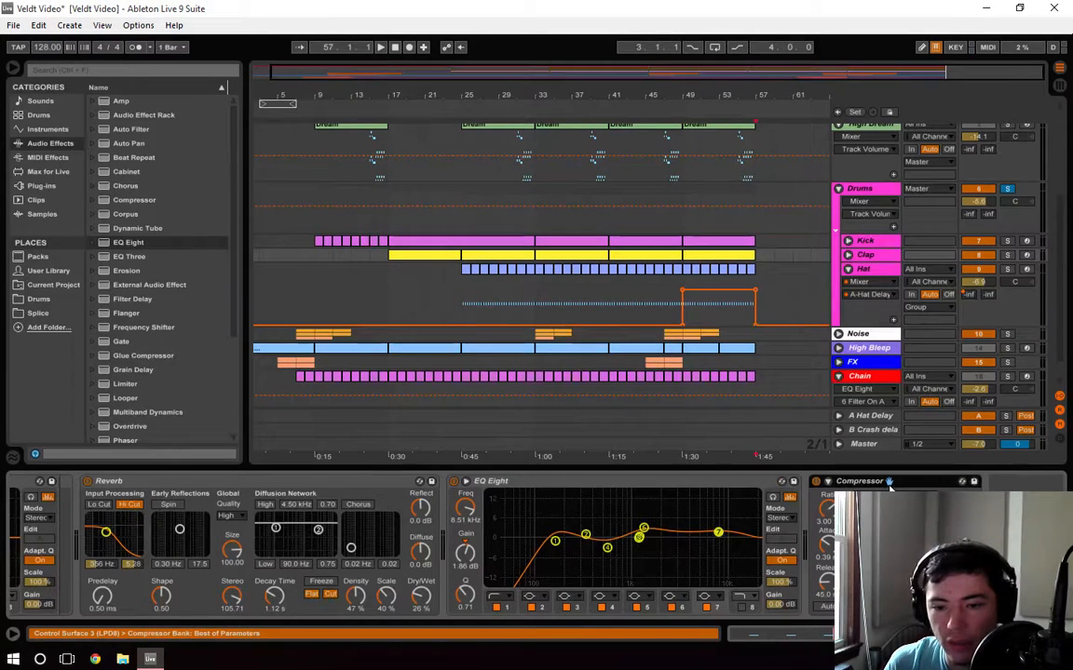
Examine the Hat track's drum rack sample and its Simple Delay settings
{"action": "left_click", "coordinate": [880, 270]}
{"action": "left_click", "coordinate": [878, 259]}
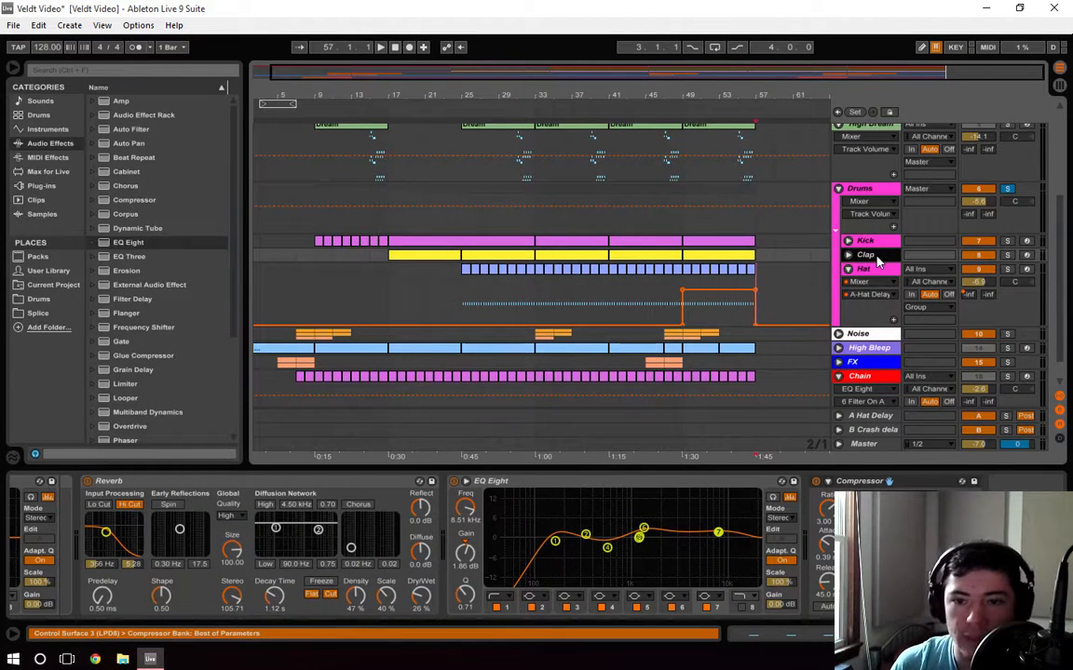
{"action": "left_click", "coordinate": [868, 270]}
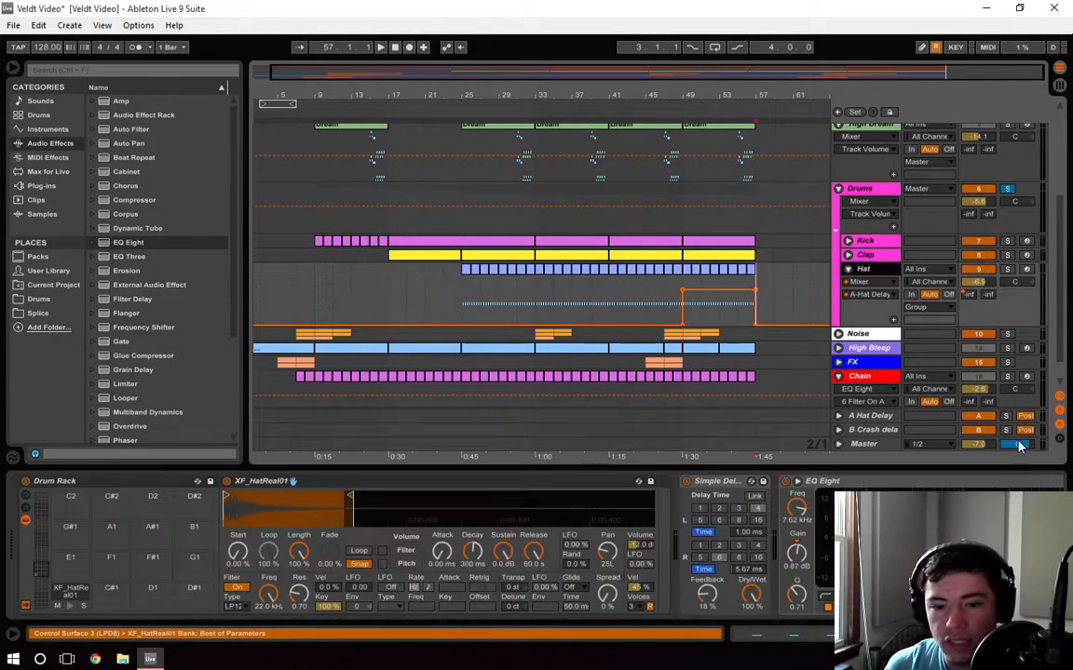
{"action": "left_click", "coordinate": [720, 482]}
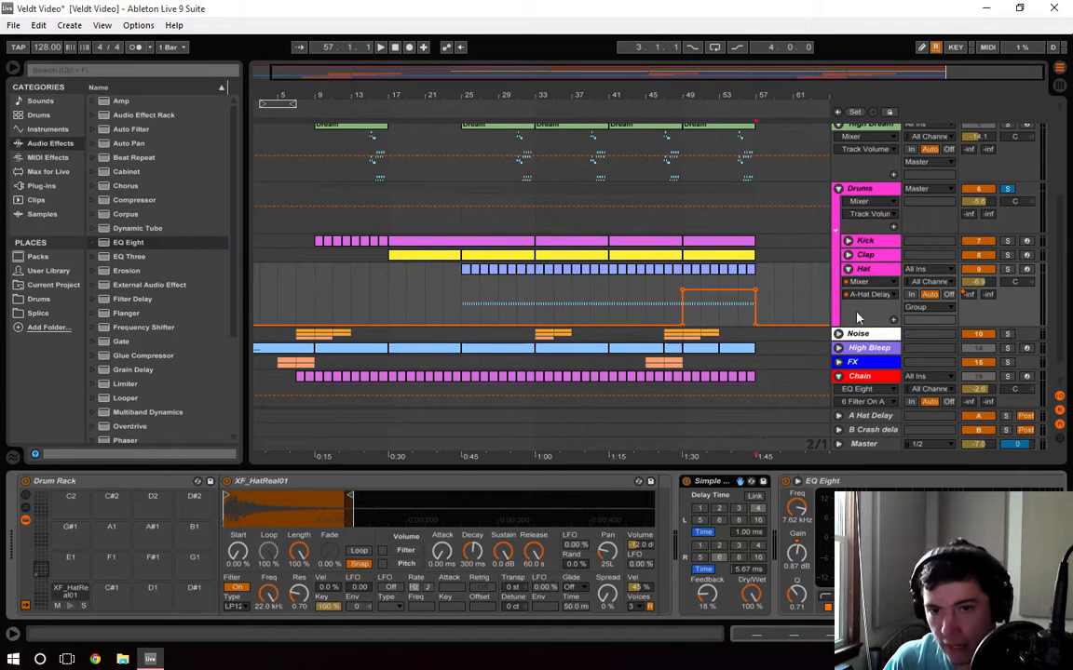
Fold the Hat track, look inside the Noise group, and collapse both the Noise and Drums groups
{"action": "left_click", "coordinate": [859, 268]}
{"action": "left_click", "coordinate": [847, 269]}
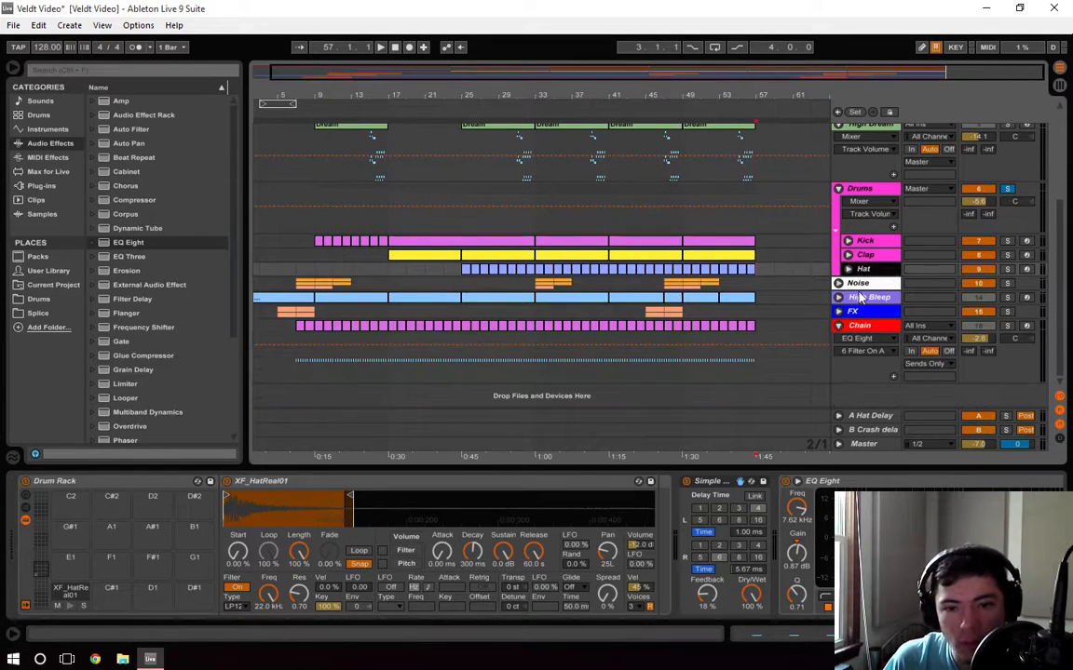
{"action": "left_click", "coordinate": [858, 283]}
{"action": "left_click", "coordinate": [838, 283]}
{"action": "scroll", "coordinate": [840, 290], "scroll_direction": "down", "scroll_amount": 2}
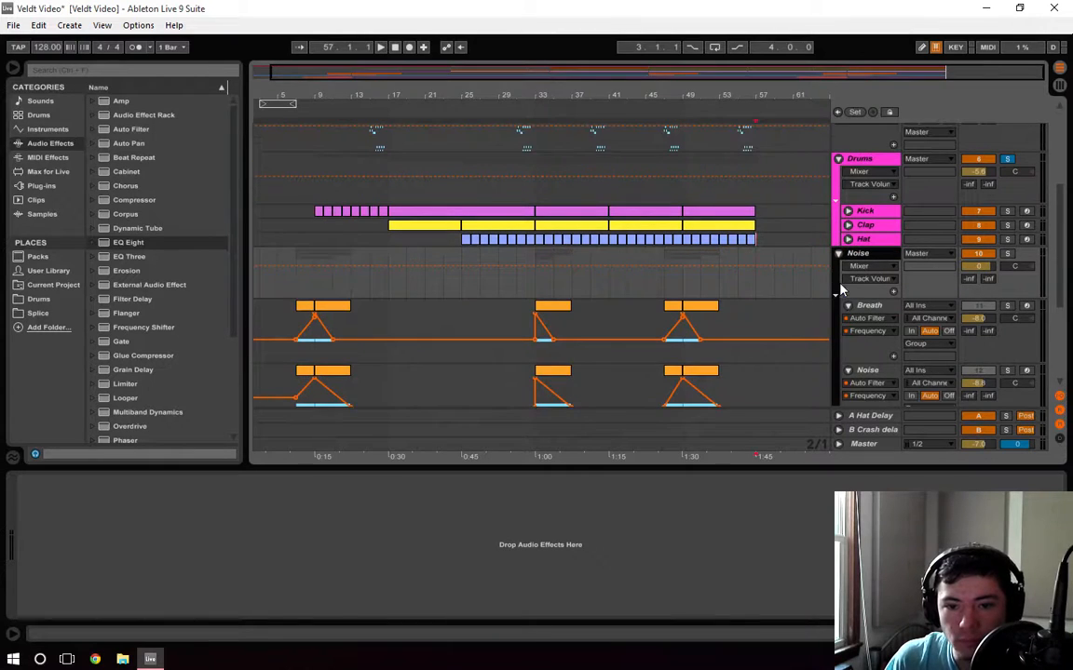
{"action": "left_click", "coordinate": [838, 253]}
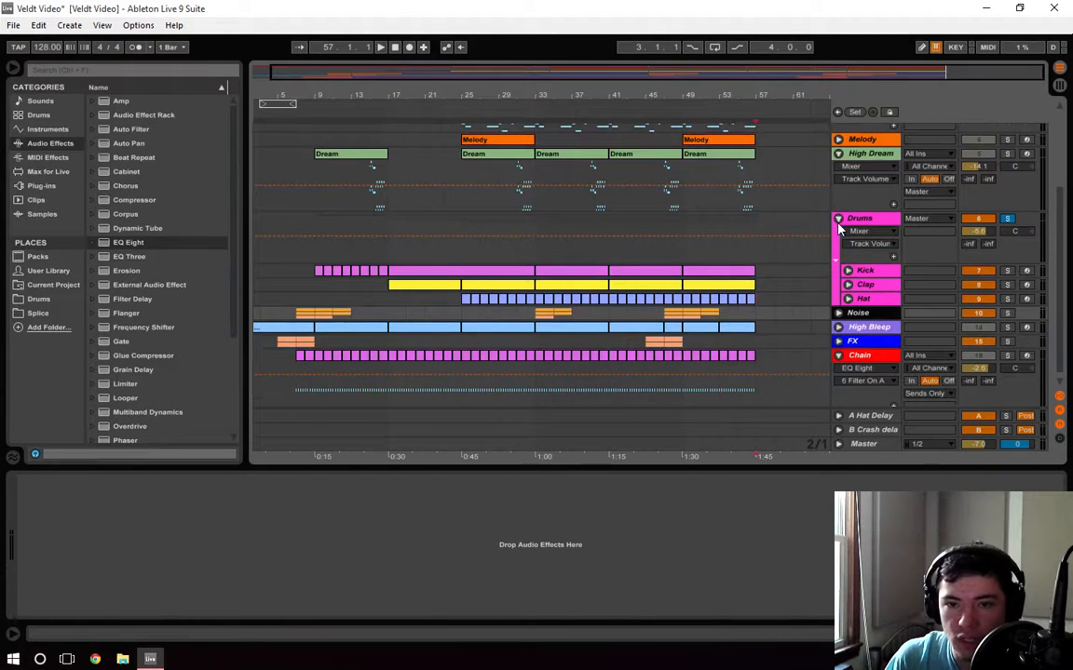
{"action": "left_click", "coordinate": [838, 219]}
{"action": "scroll", "coordinate": [866, 219], "scroll_direction": "up", "scroll_amount": 2}
Solo the High Dream track and play the closing phrase of its first Dream clip up to bar 17
{"action": "left_click", "coordinate": [894, 215]}
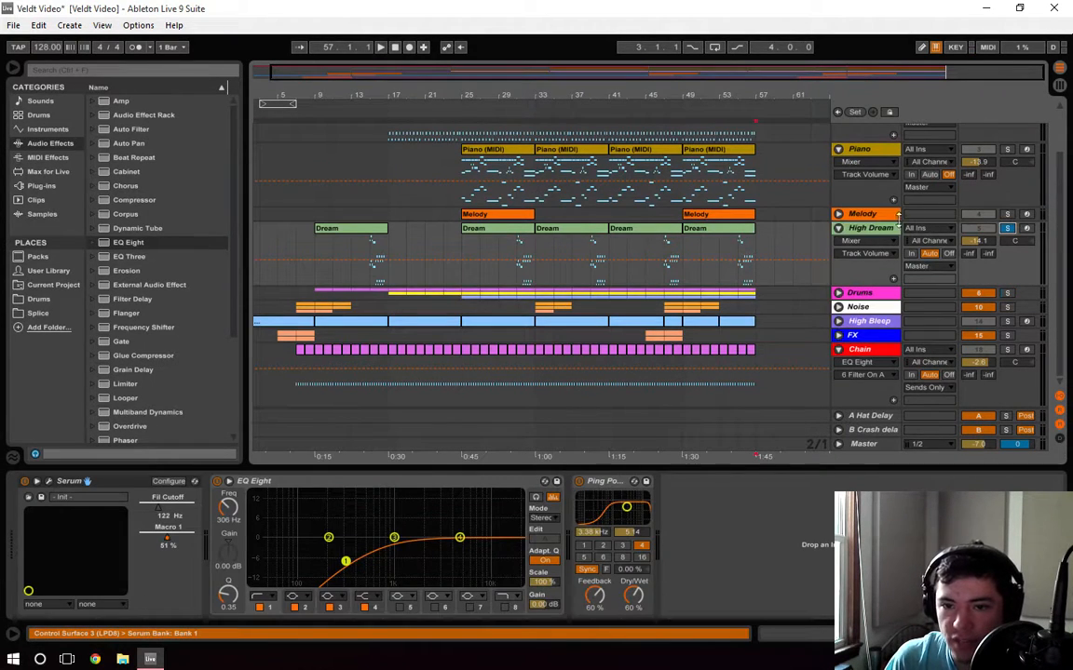
{"action": "left_click", "coordinate": [380, 46]}
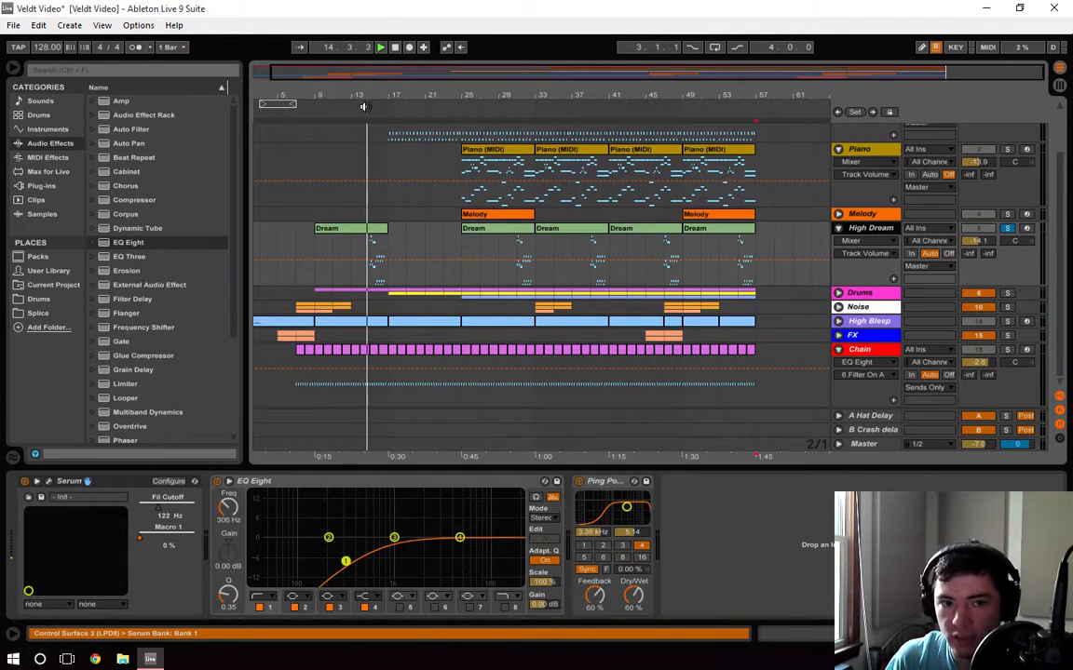
{"action": "left_click", "coordinate": [394, 46]}
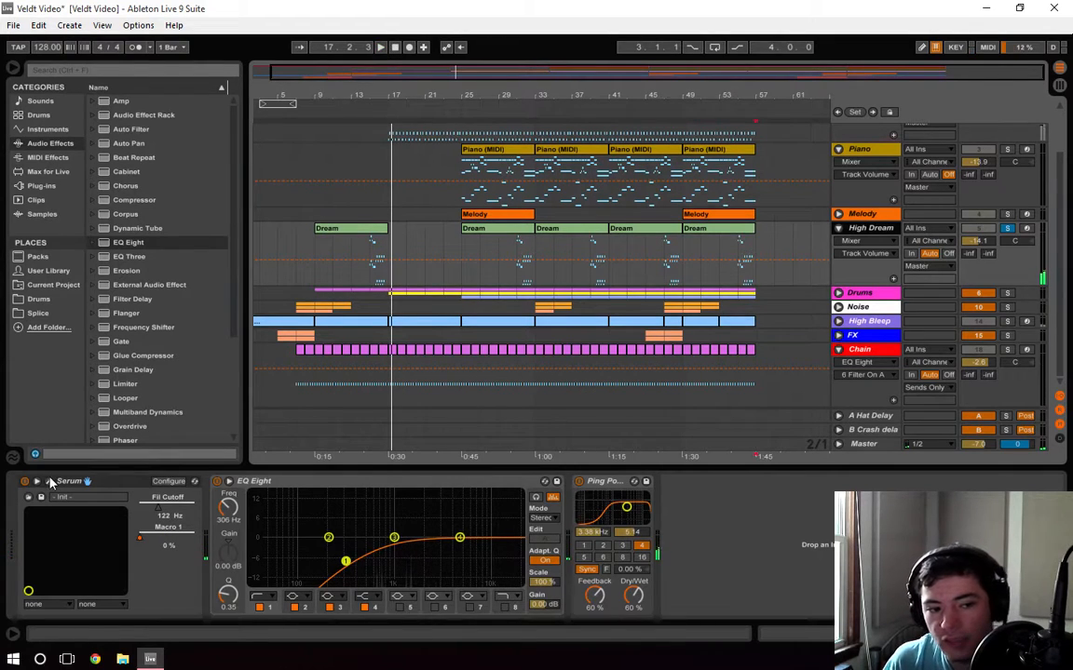
Open High Dream's Serum synth and replay the phrase before bar 17 while watching Envelope 2 and the filter cutoff
{"action": "left_click_drag", "start_coordinate": [1071, 98], "coordinate": [402, 68]}
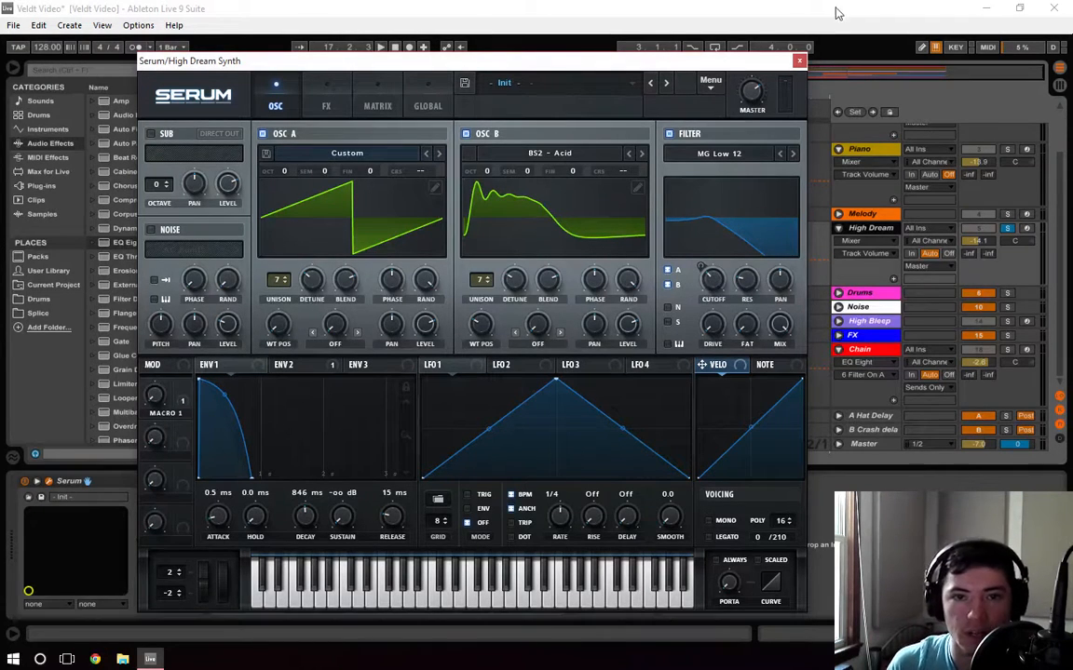
{"action": "left_click_drag", "start_coordinate": [561, 67], "coordinate": [615, 285]}
{"action": "left_click", "coordinate": [367, 107]}
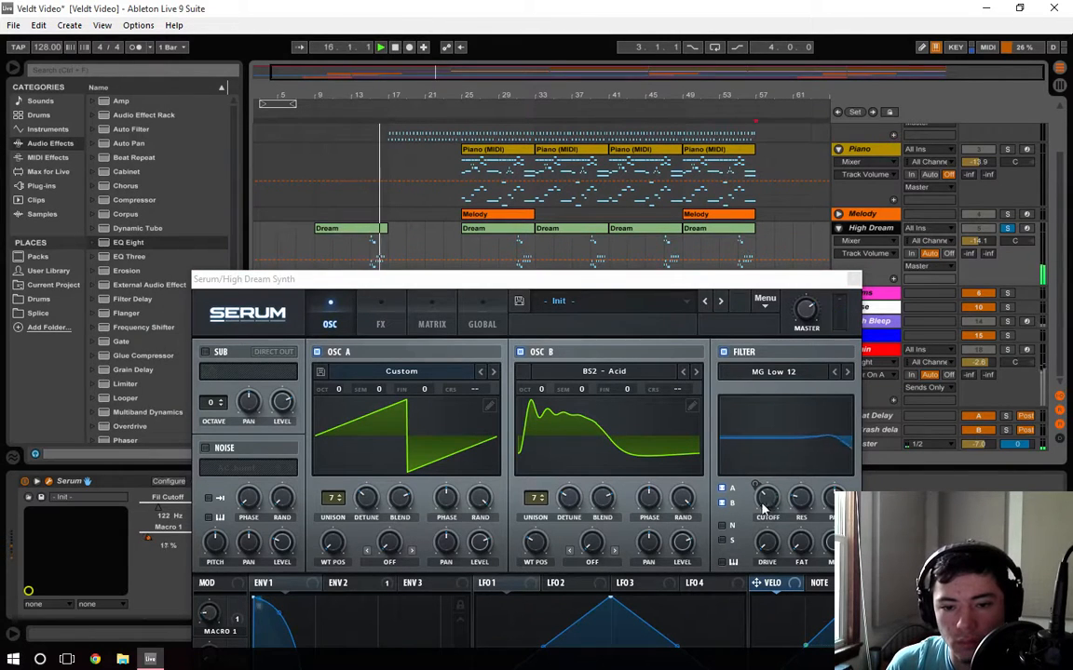
{"action": "left_click", "coordinate": [349, 587]}
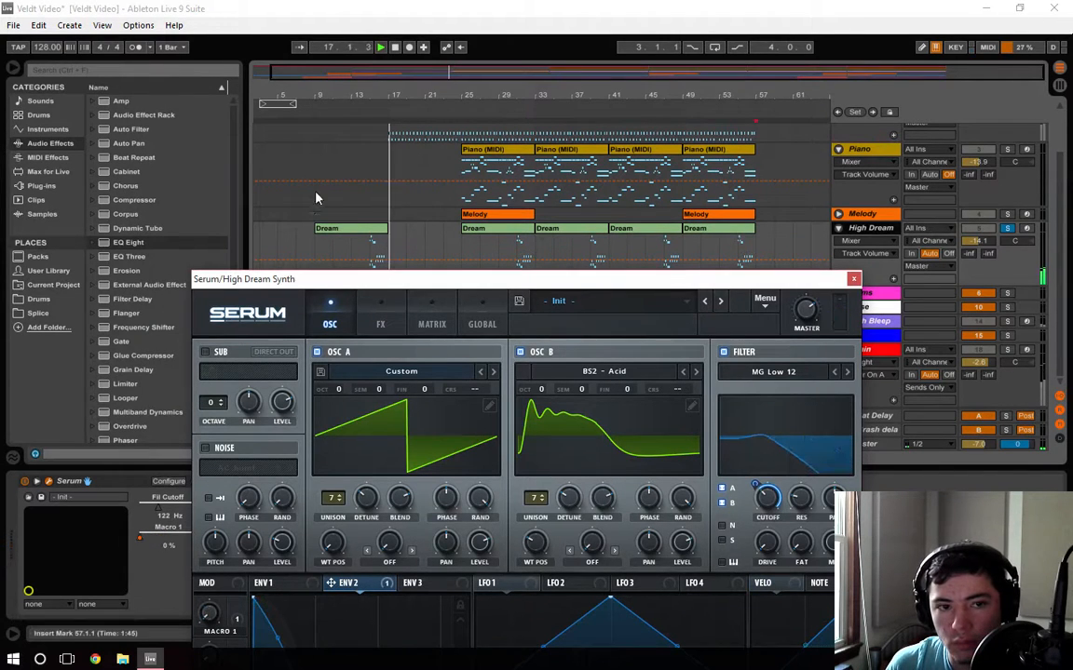
{"action": "left_click", "coordinate": [395, 48]}
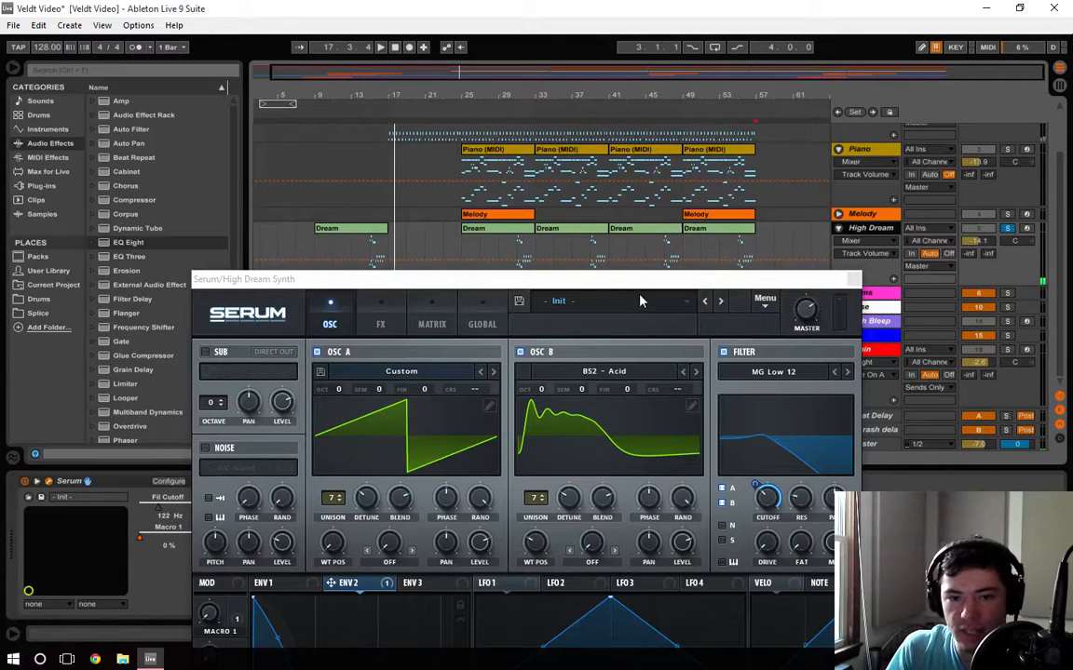
Bring the full Serum window into view and compare the Envelope 1 and Envelope 2 settings
{"action": "left_click_drag", "start_coordinate": [579, 276], "coordinate": [607, 135]}
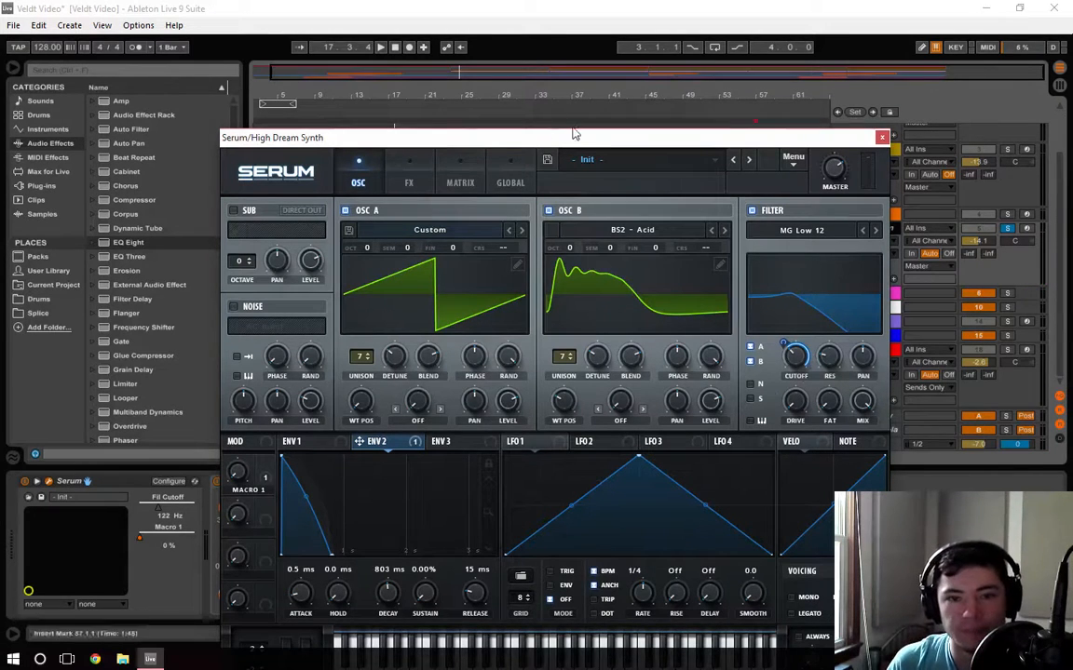
{"action": "left_click_drag", "start_coordinate": [575, 136], "coordinate": [599, 58]}
{"action": "left_click", "coordinate": [327, 363]}
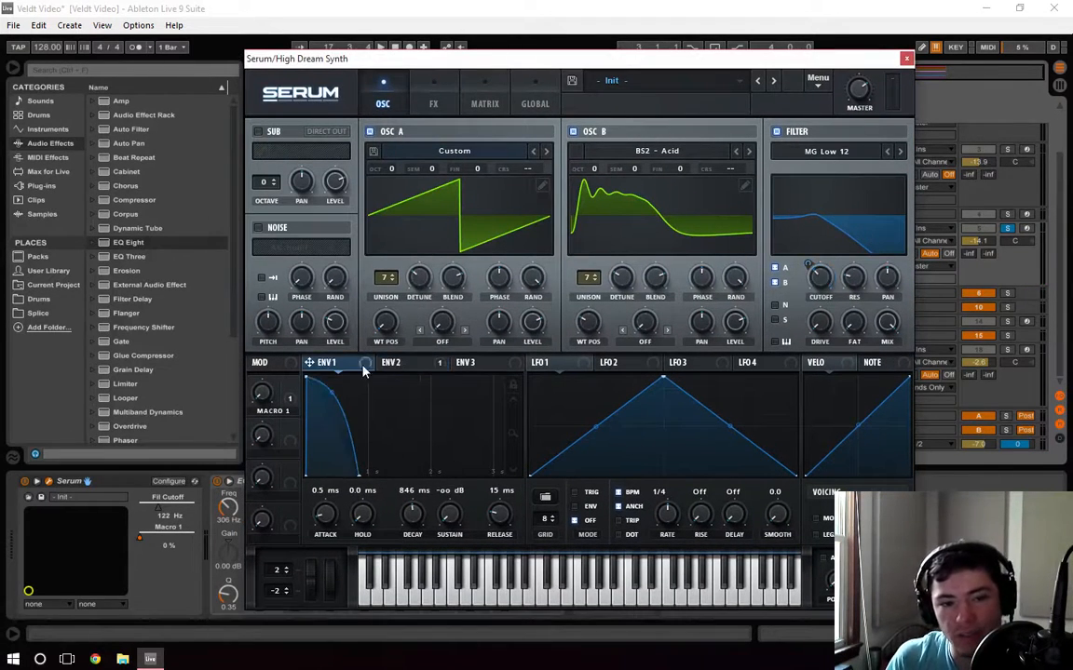
{"action": "left_click", "coordinate": [391, 363]}
{"action": "left_click", "coordinate": [340, 365]}
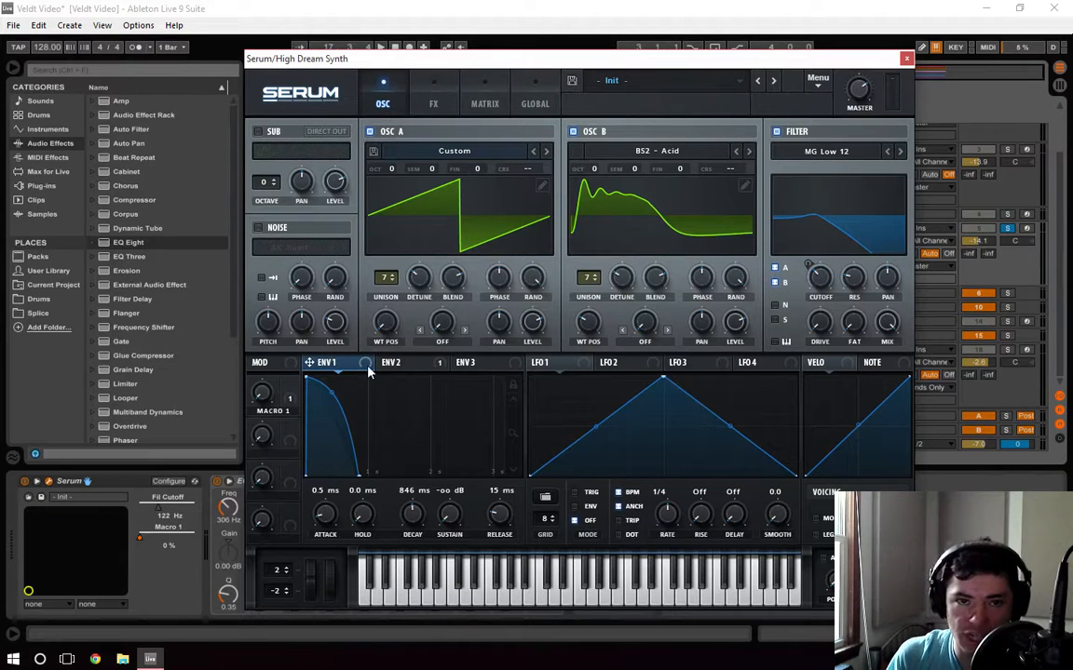
Check Serum's effects page, close the synth, and examine the High Dream track's EQ Eight and Ping Pong Delay
{"action": "left_click", "coordinate": [433, 97]}
{"action": "left_click", "coordinate": [907, 59]}
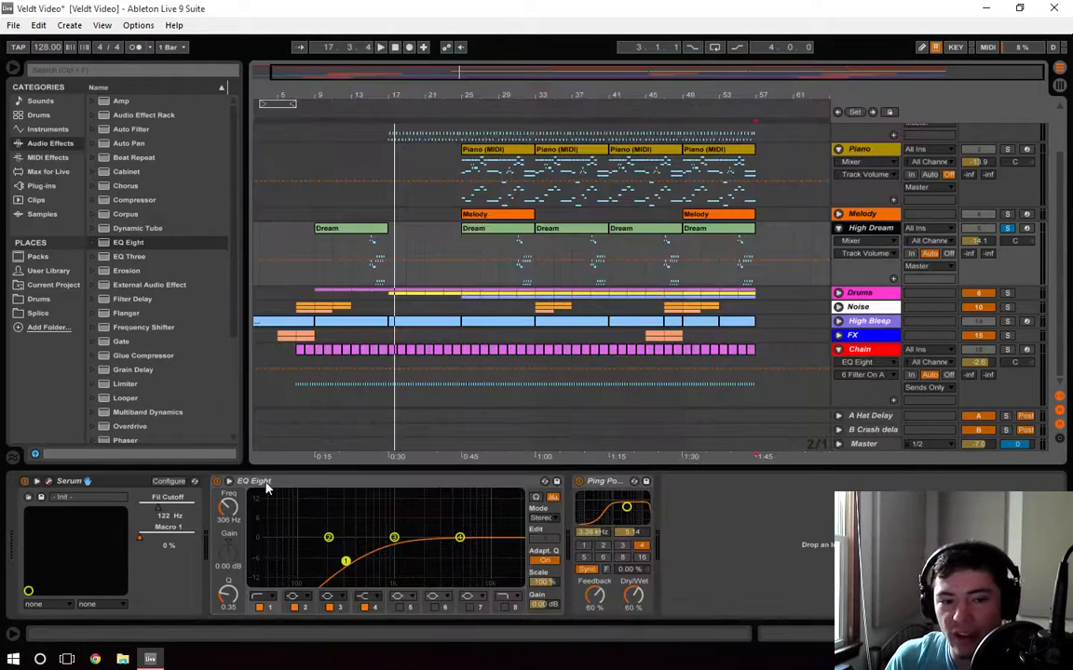
{"action": "left_click", "coordinate": [317, 482]}
{"action": "left_click", "coordinate": [606, 484]}
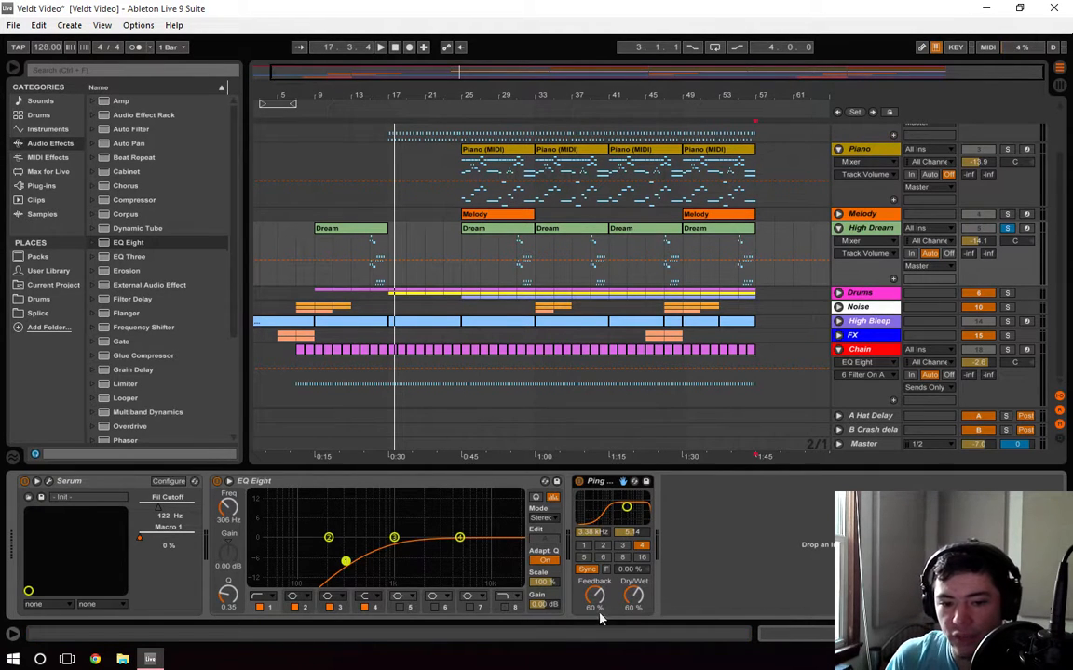
Examine the notes of the Dream clip at bar 9 in an enlarged piano roll while playing its closing phrase, and shrink the editor again
{"action": "left_click", "coordinate": [352, 251]}
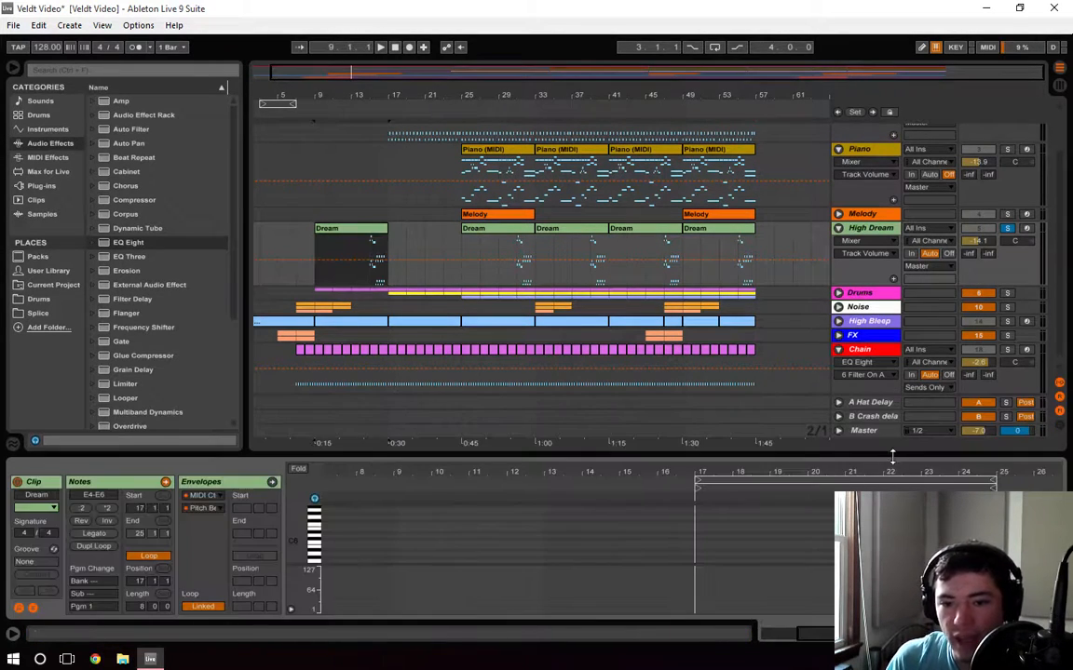
{"action": "left_click_drag", "start_coordinate": [891, 456], "coordinate": [726, 381]}
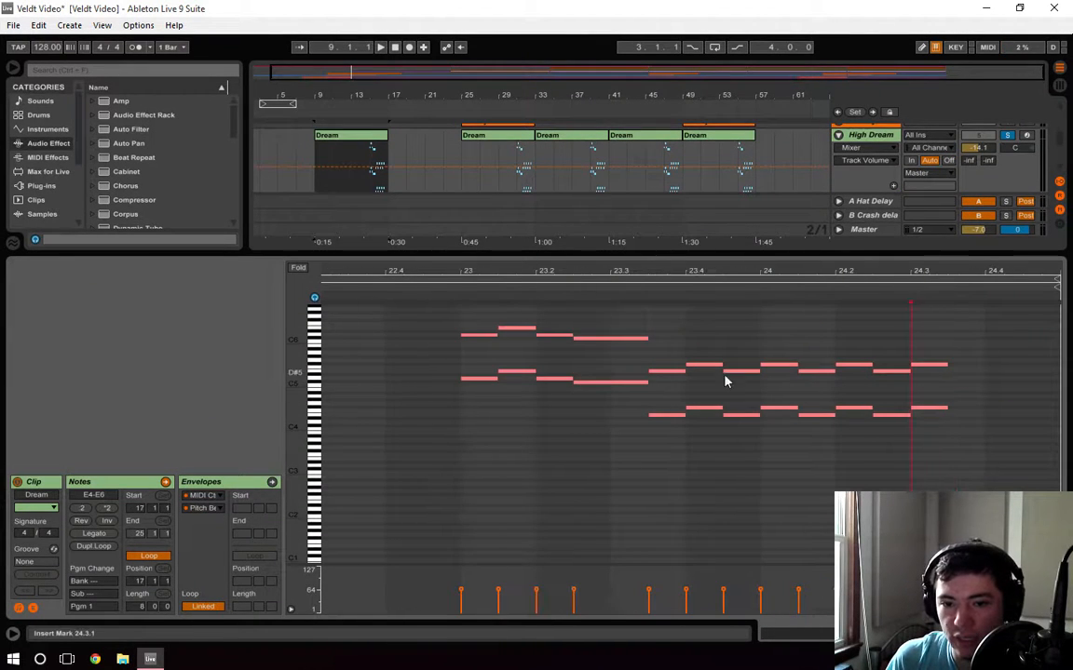
{"action": "left_click_drag", "start_coordinate": [692, 460], "coordinate": [966, 466]}
{"action": "left_click", "coordinate": [678, 455]}
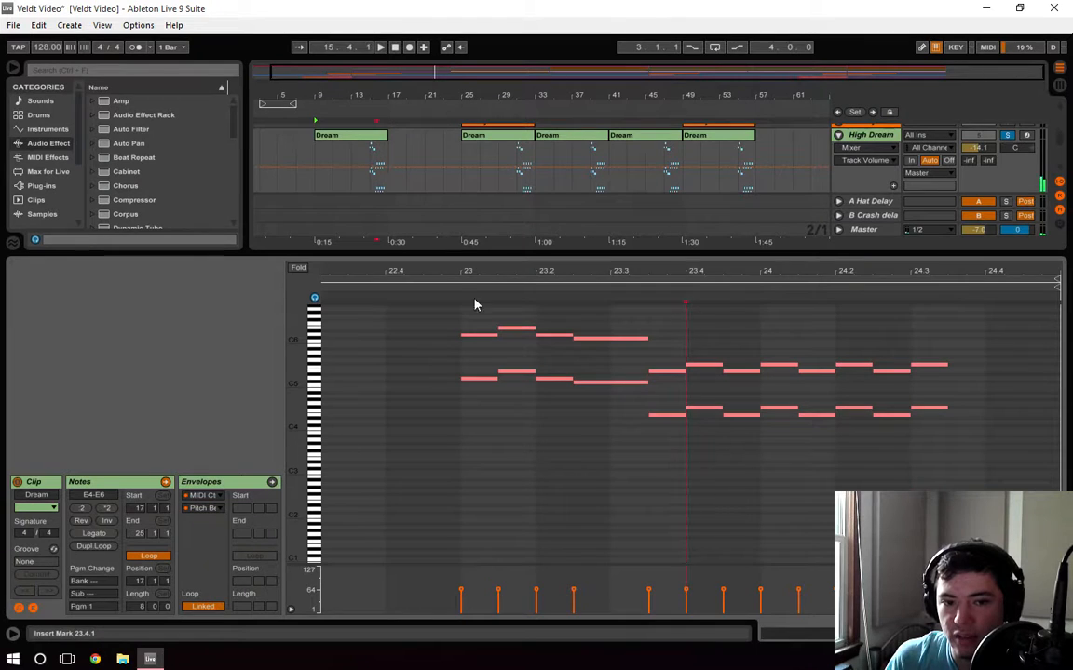
{"action": "key", "text": "space"}
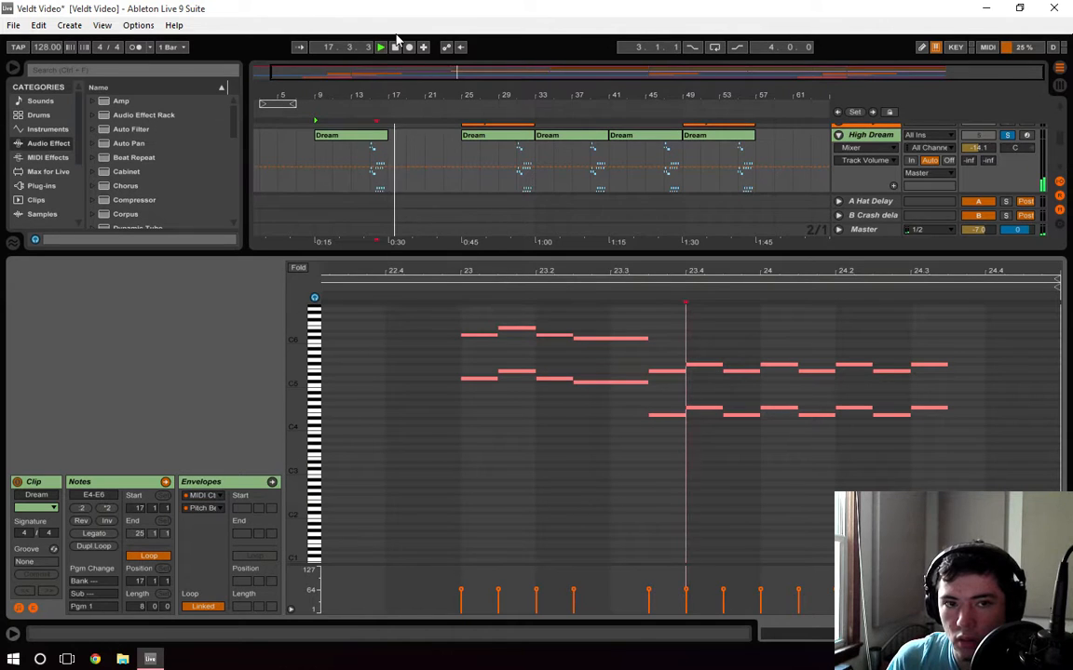
{"action": "left_click", "coordinate": [395, 46]}
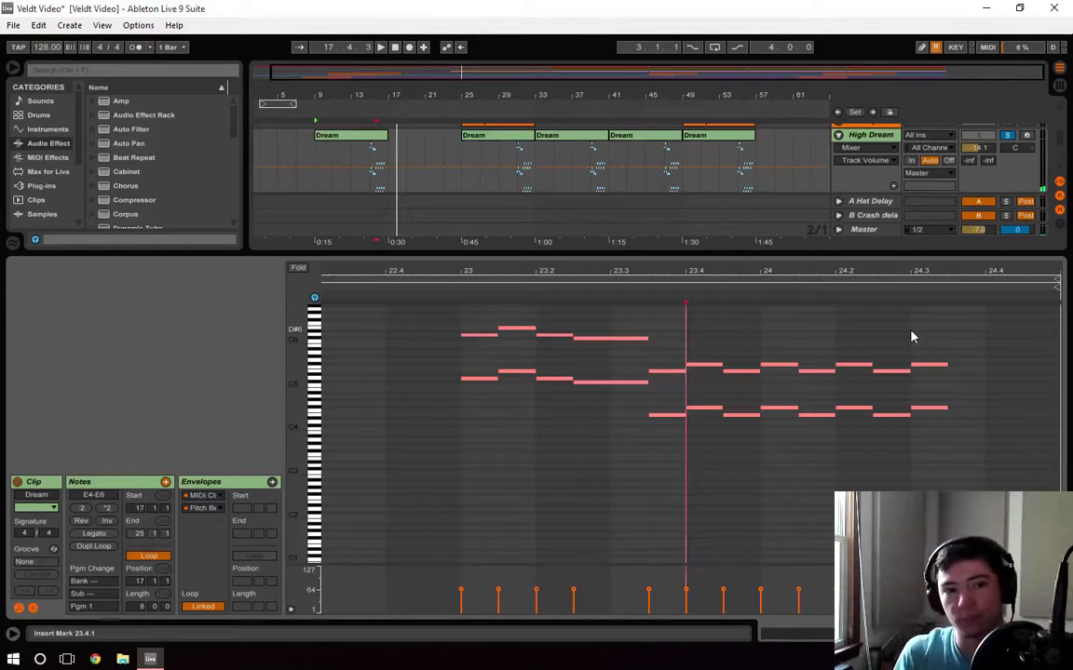
{"action": "left_click_drag", "start_coordinate": [763, 253], "coordinate": [757, 429]}
Place the insert marker at bar 25 of High Dream, solo Pluck and Drums alongside it, and play from about bar 11
{"action": "left_click", "coordinate": [452, 231]}
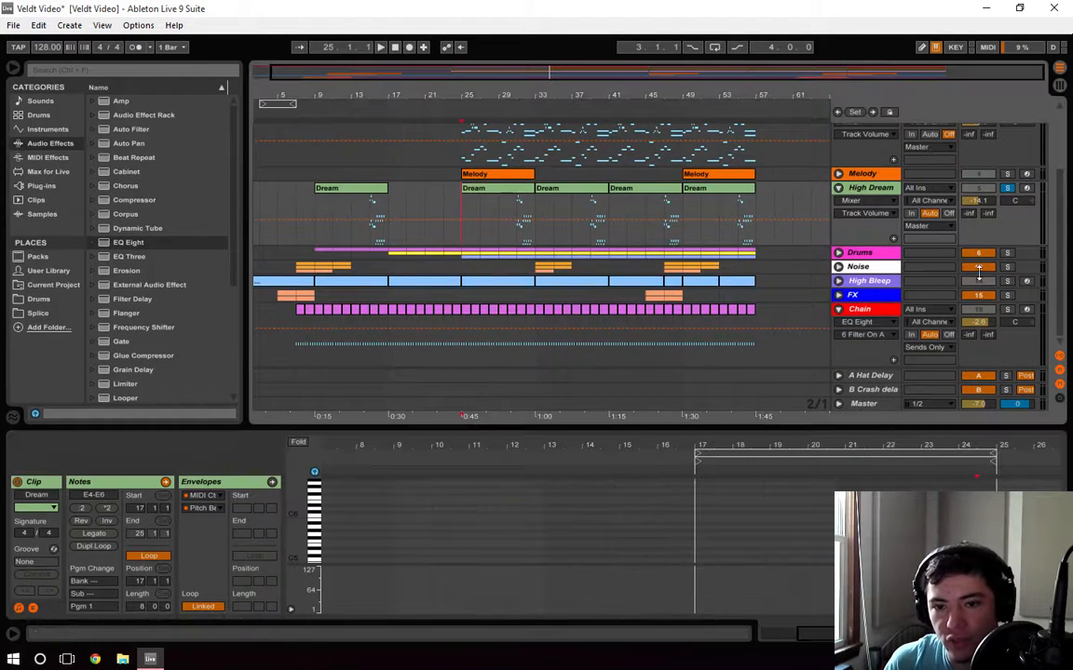
{"action": "left_click", "coordinate": [1007, 296], "text": "ctrl"}
{"action": "left_click", "coordinate": [1011, 282], "text": "ctrl"}
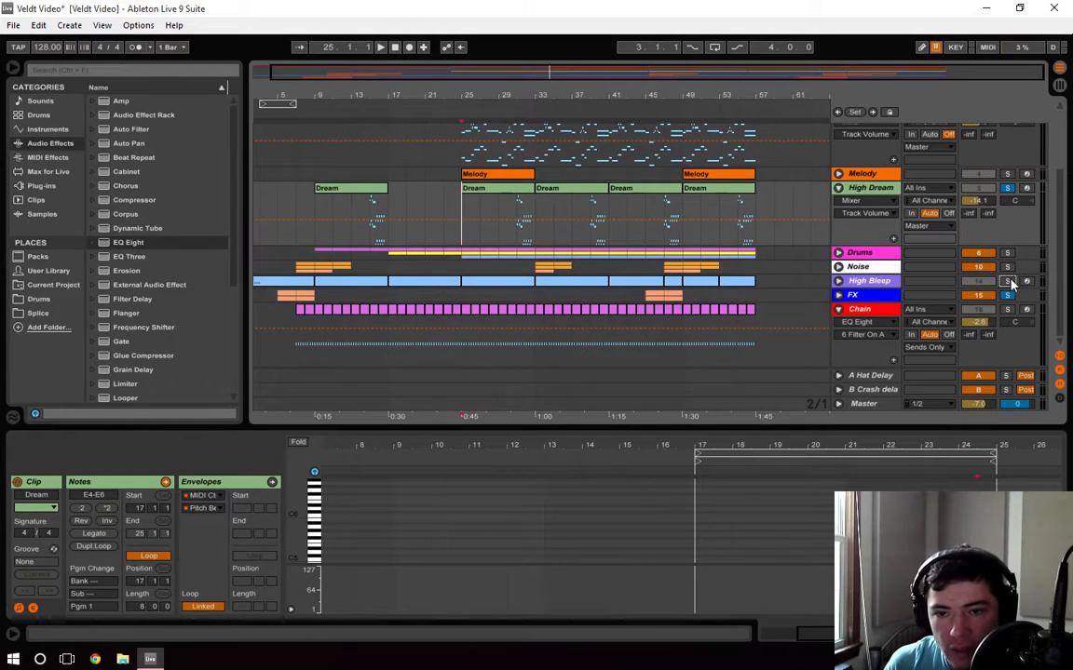
{"action": "scroll", "coordinate": [987, 307], "scroll_direction": "up", "scroll_amount": 4}
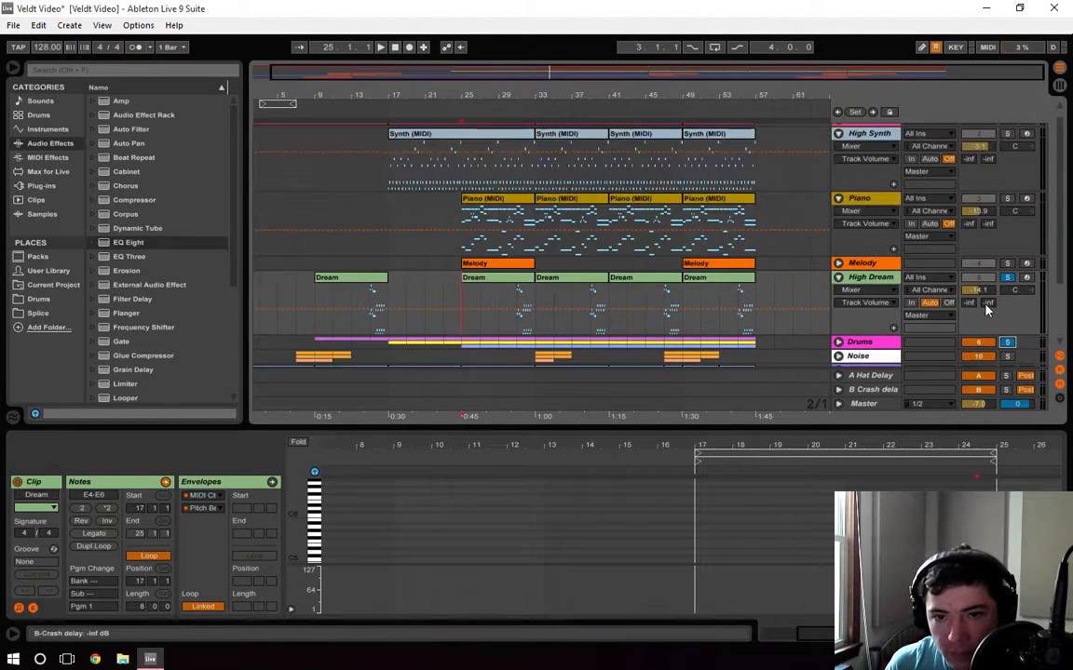
{"action": "scroll", "coordinate": [987, 310], "scroll_direction": "up", "scroll_amount": 1}
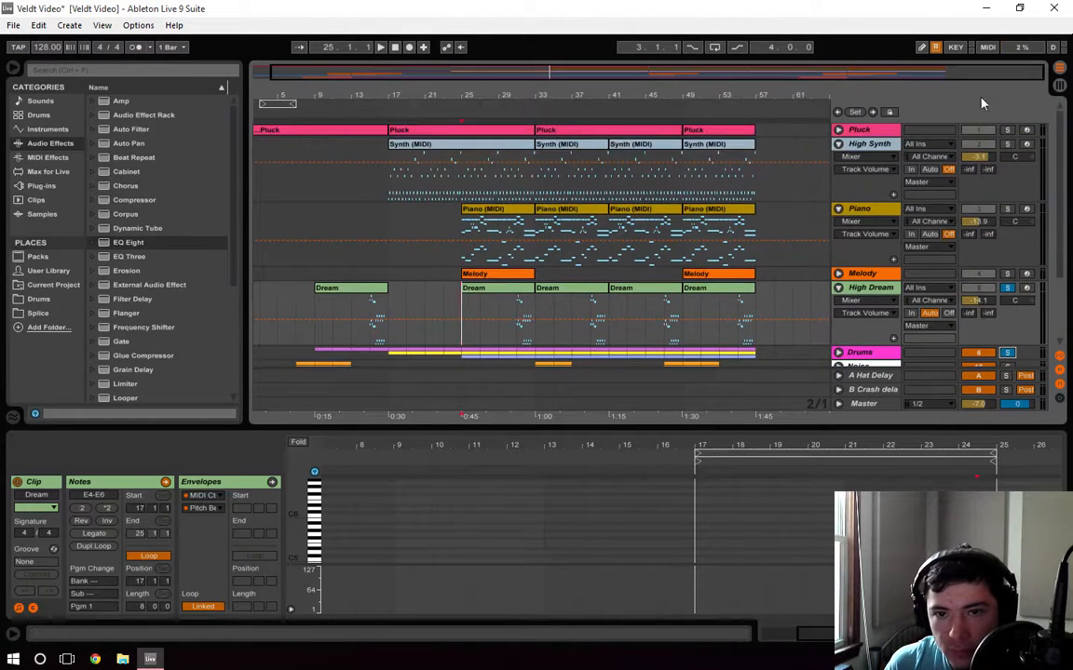
{"action": "left_click", "coordinate": [332, 110]}
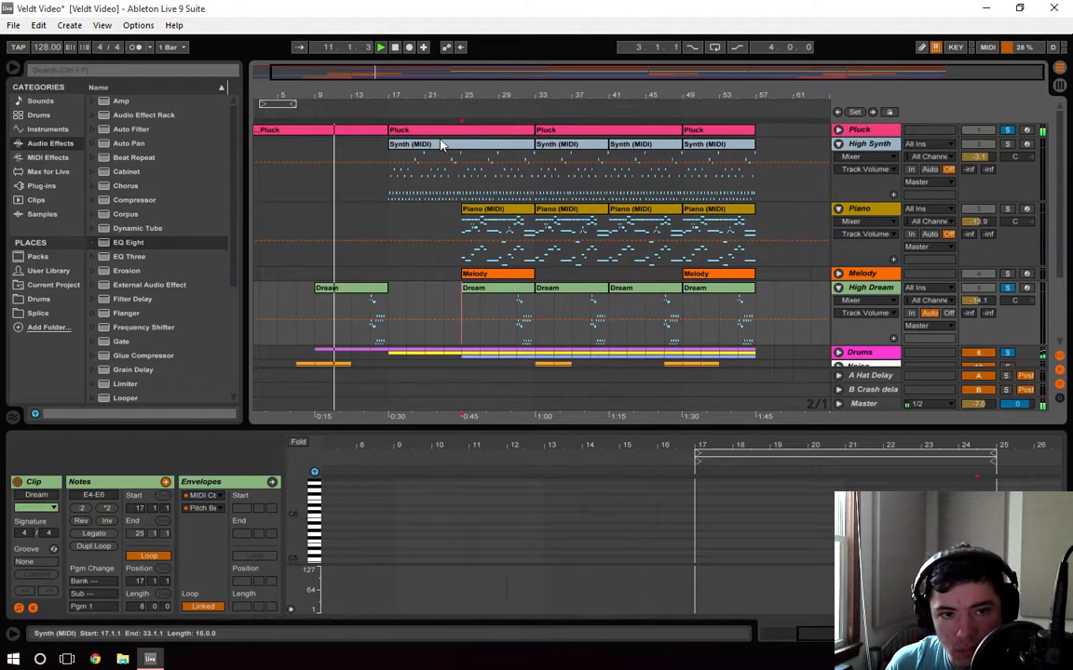
{"action": "scroll", "coordinate": [570, 240], "scroll_direction": "down", "scroll_amount": 3}
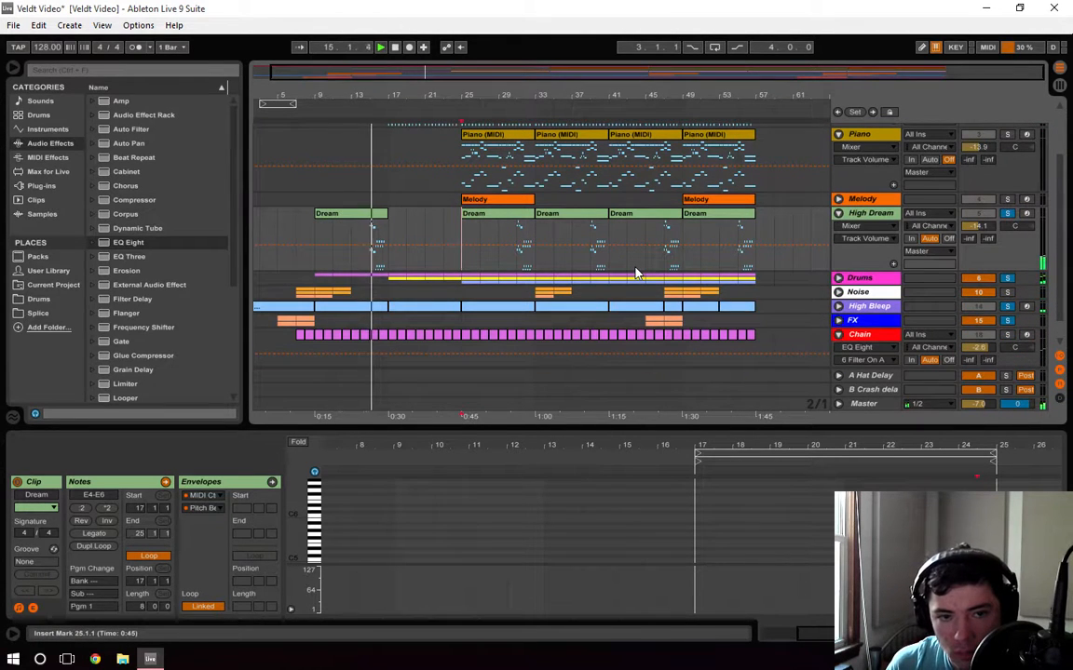
Stop playback at bar 25 and place the insert marker there on High Synth to bring up its device chain
{"action": "scroll", "coordinate": [636, 273], "scroll_direction": "down", "scroll_amount": 2}
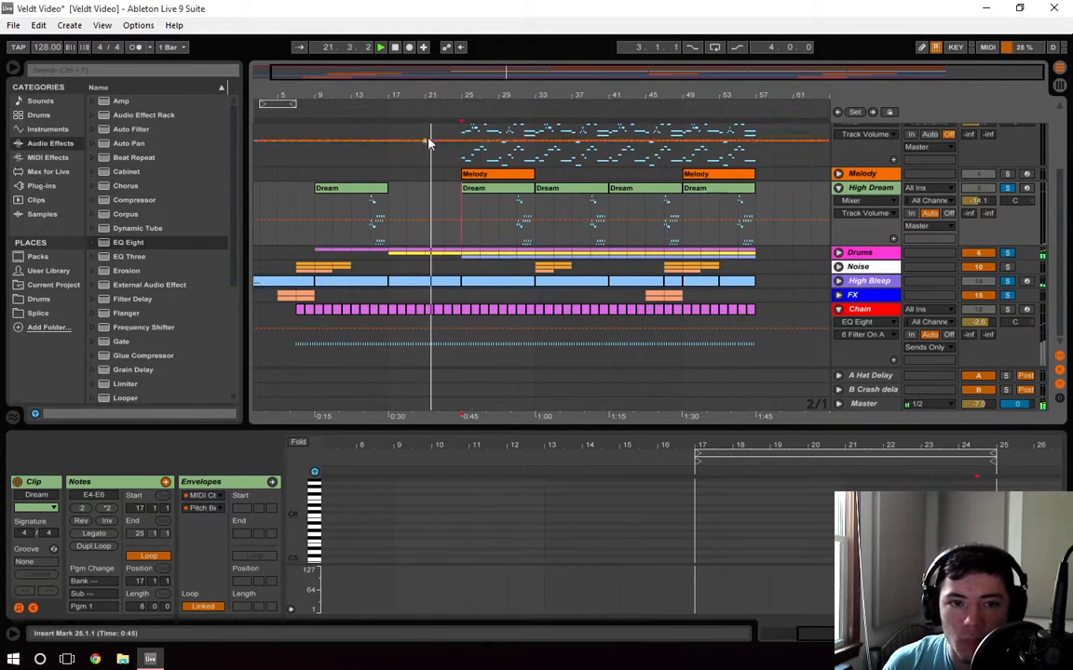
{"action": "left_click", "coordinate": [393, 51]}
{"action": "left_click", "coordinate": [453, 243]}
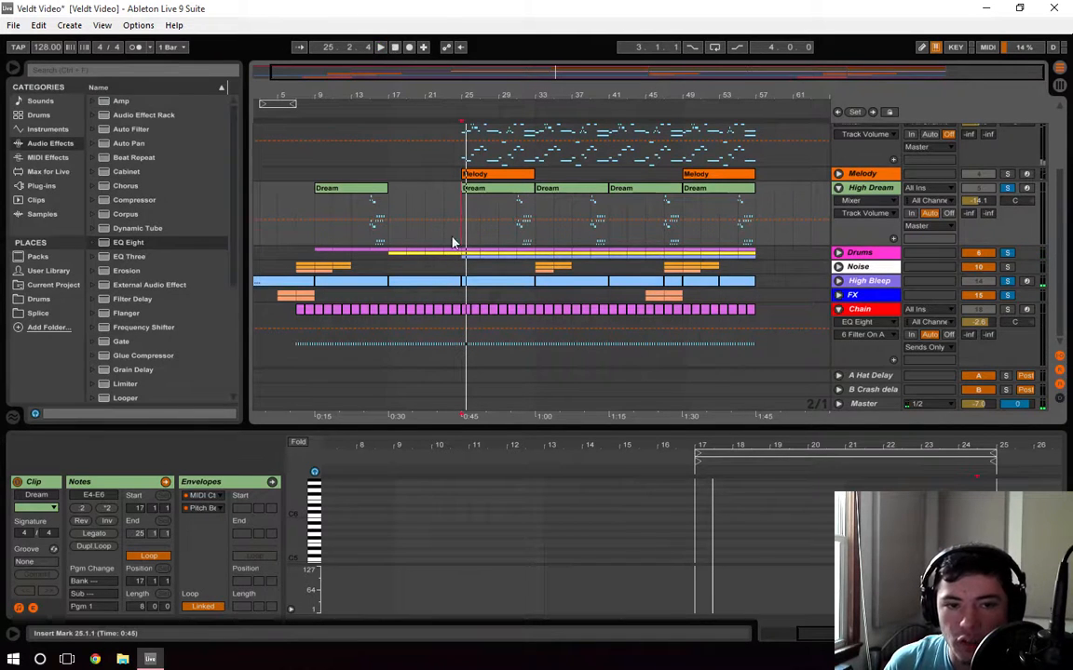
{"action": "scroll", "coordinate": [460, 208], "scroll_direction": "up", "scroll_amount": 3}
{"action": "left_click", "coordinate": [460, 208]}
{"action": "scroll", "coordinate": [460, 209], "scroll_direction": "up", "scroll_amount": 3}
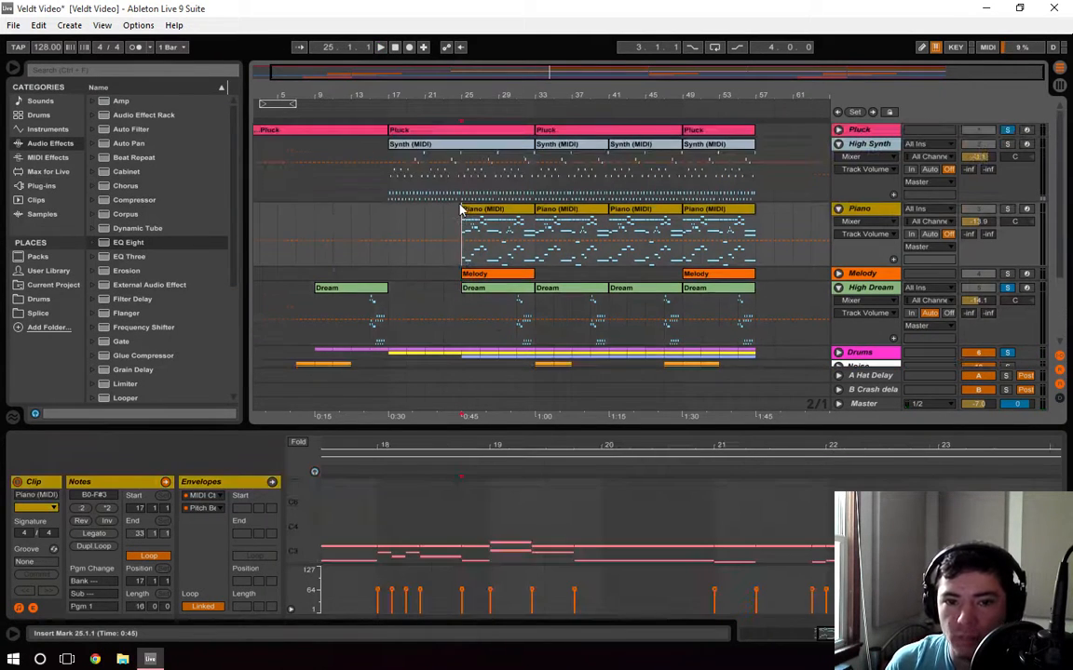
{"action": "left_click", "coordinate": [461, 186]}
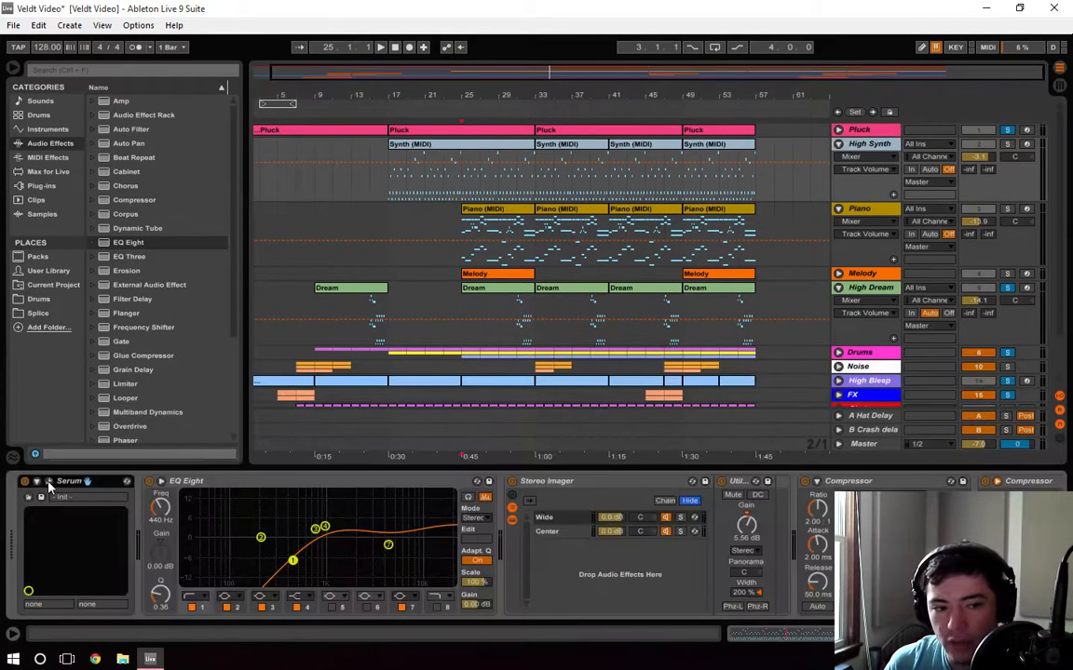
Open High Synth's Serum, bring its full window into view, and audition the soloed track from about bar 17
{"action": "left_click", "coordinate": [48, 482]}
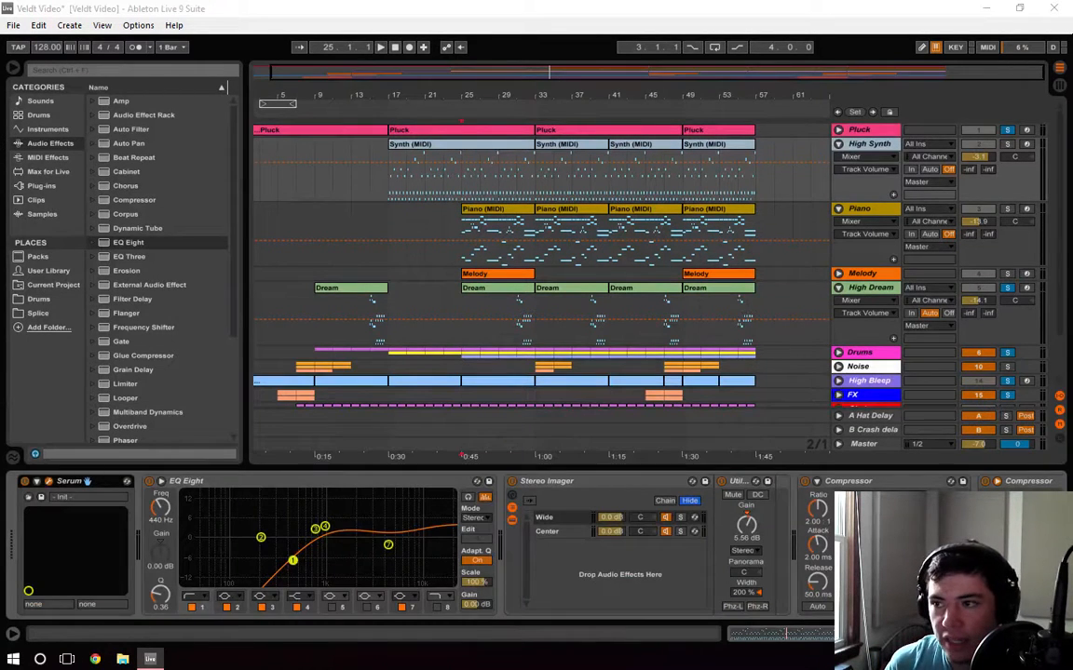
{"action": "left_click_drag", "start_coordinate": [609, 69], "coordinate": [467, 56]}
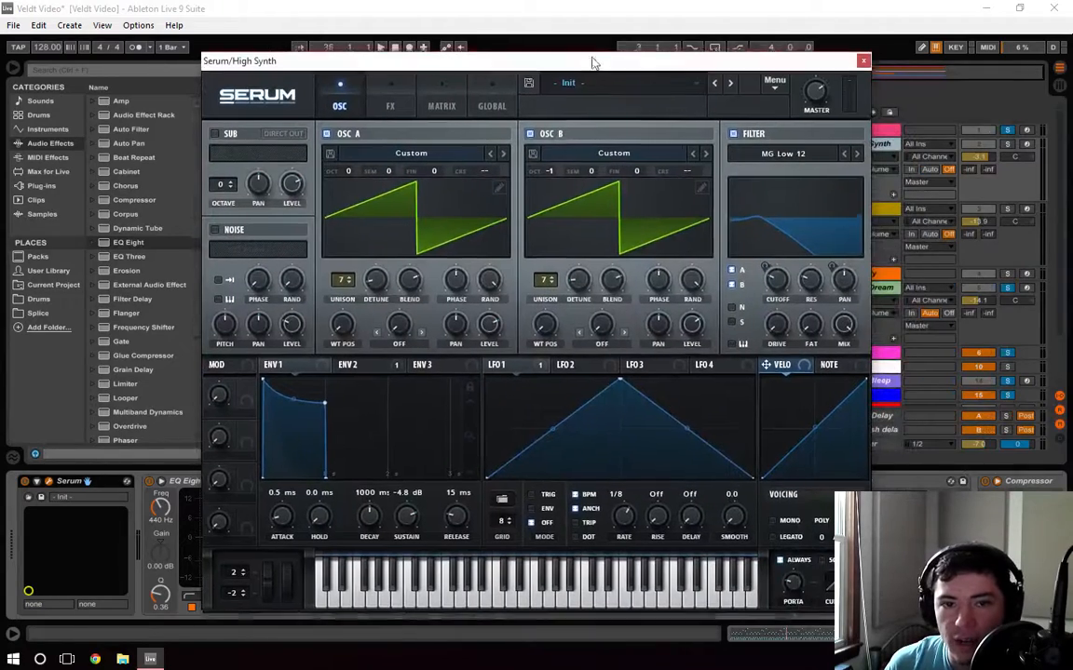
{"action": "left_click_drag", "start_coordinate": [592, 57], "coordinate": [553, 74]}
{"action": "left_click", "coordinate": [496, 136]}
{"action": "key", "text": "space"}
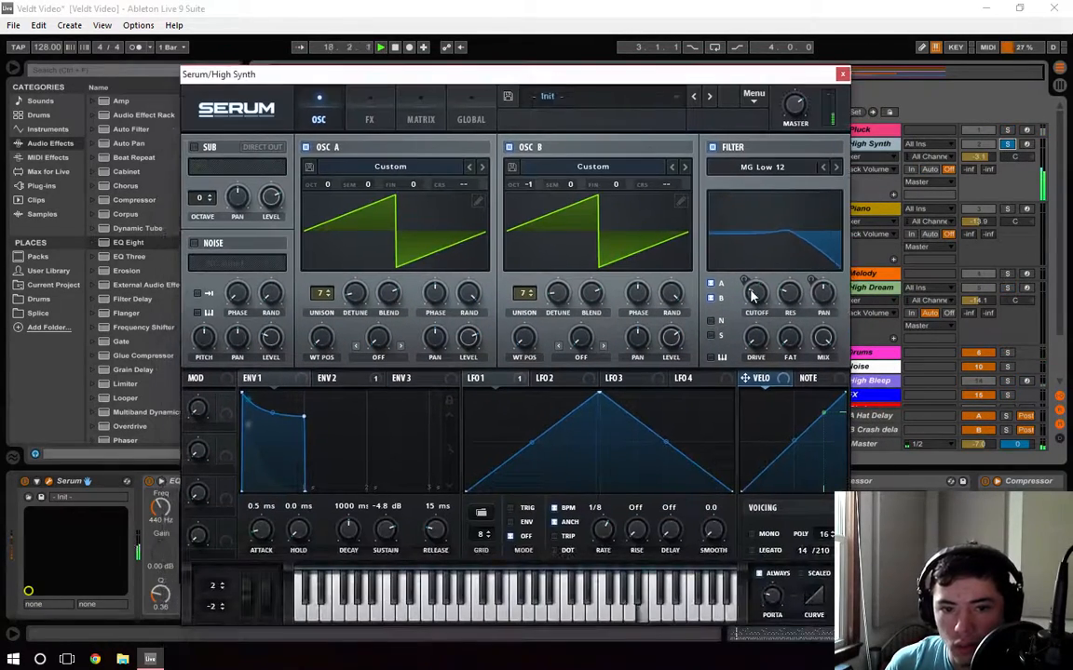
Examine Serum's Envelope 2 and its delay and reverb effects page, and close the synth
{"action": "left_click", "coordinate": [352, 383]}
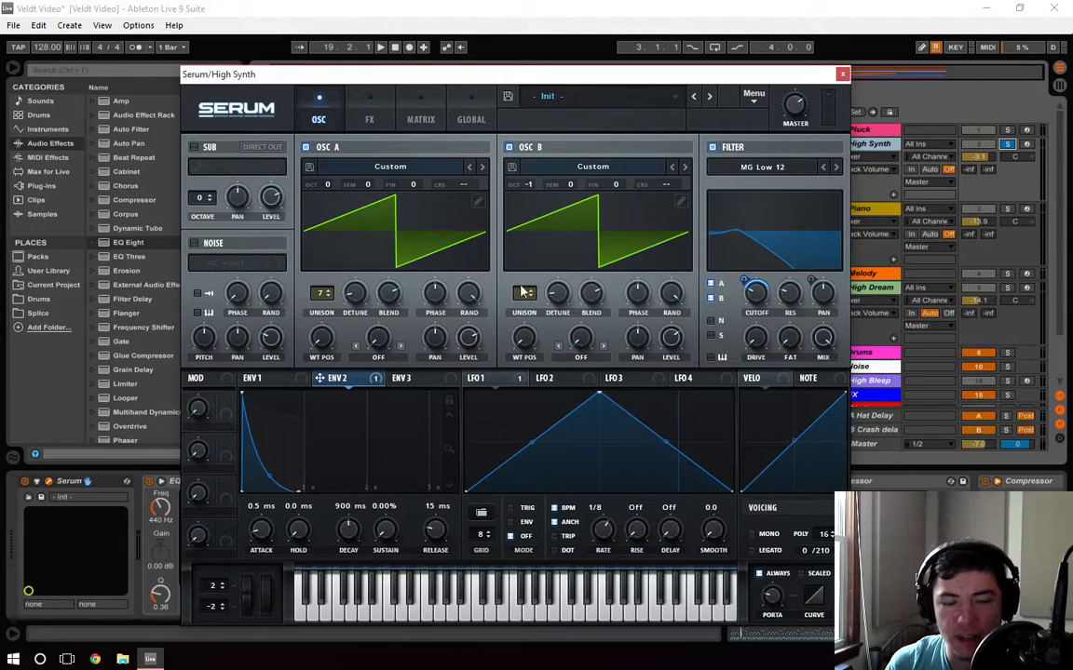
{"action": "left_click", "coordinate": [368, 118]}
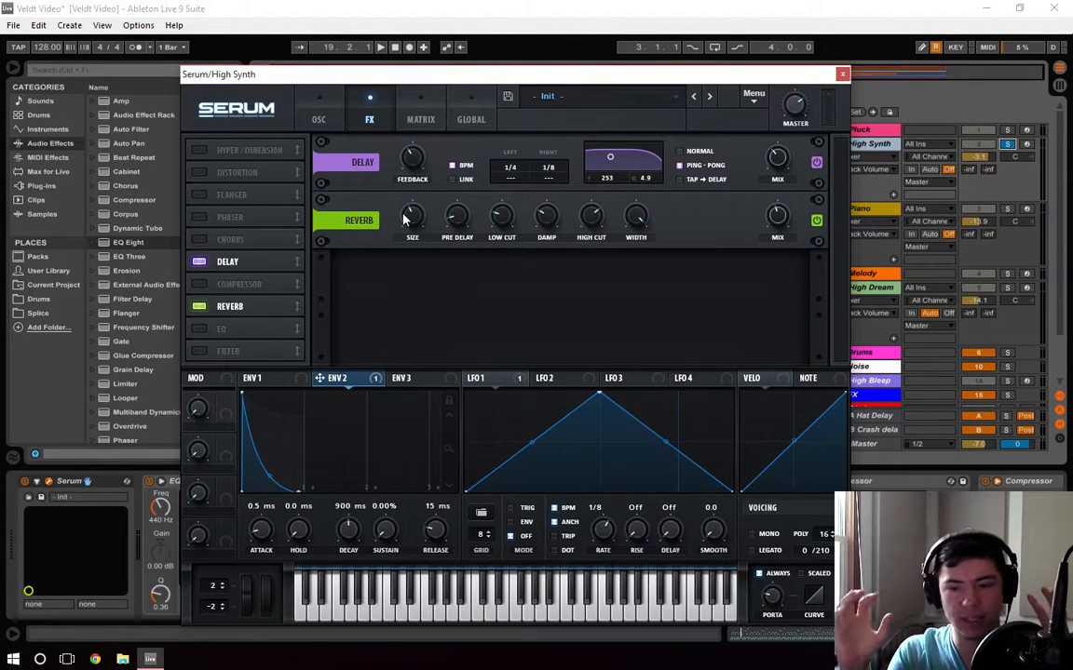
{"action": "left_click", "coordinate": [843, 76]}
Play High Synth from about bar 16 and look over its effects from EQ Eight and Stereo Imager to the sidechain Compressor
{"action": "left_click", "coordinate": [577, 480]}
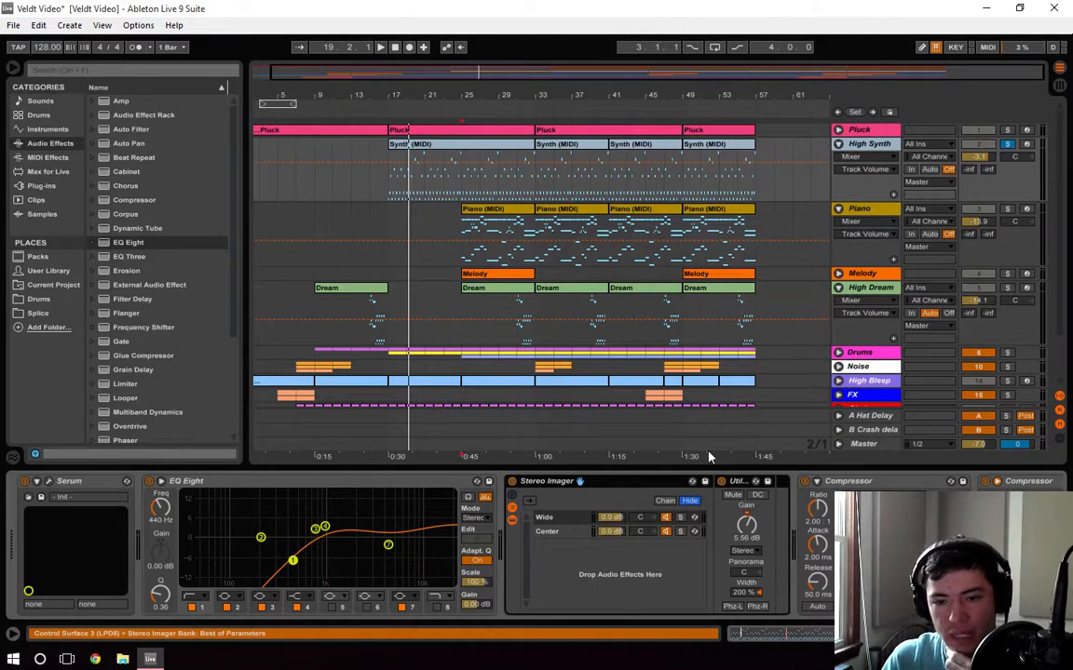
{"action": "left_click", "coordinate": [379, 103]}
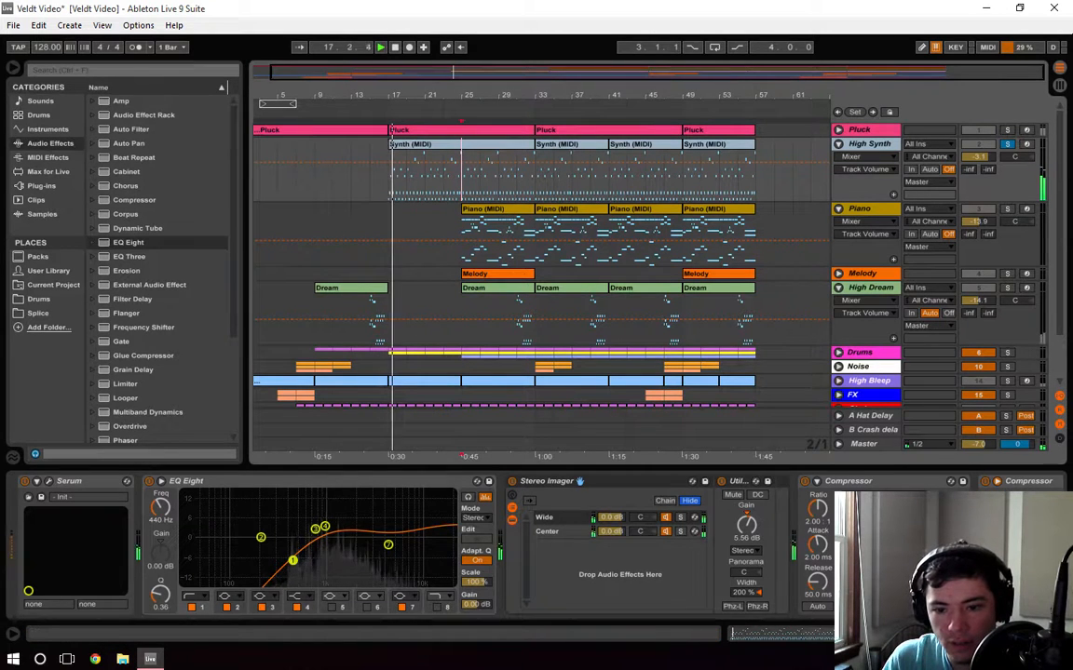
{"action": "left_click", "coordinate": [1010, 634]}
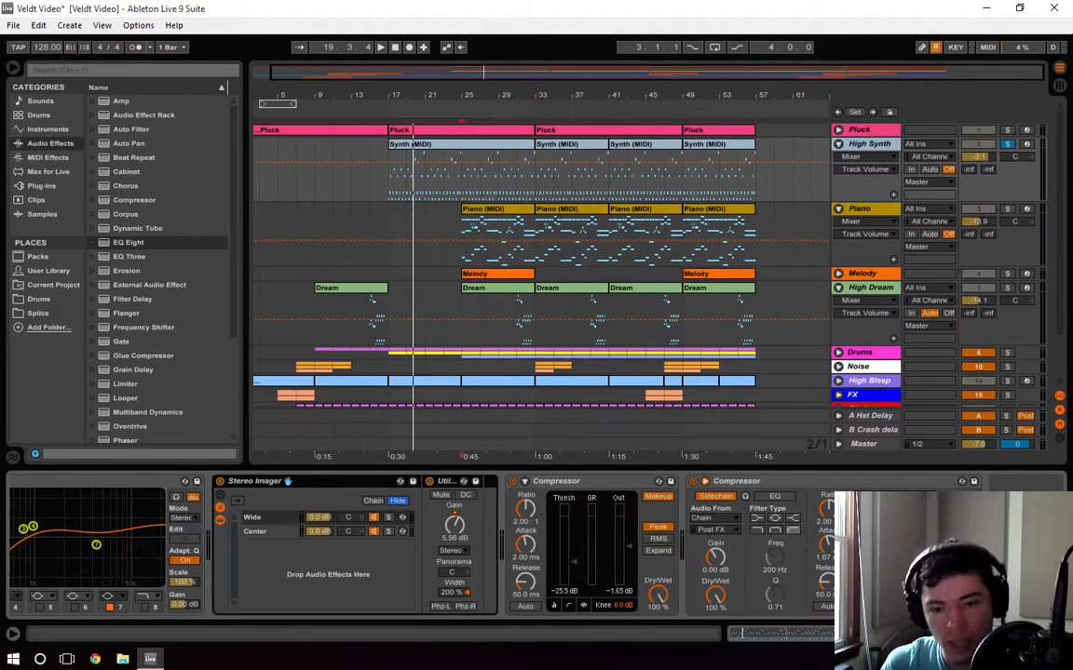
{"action": "left_click", "coordinate": [853, 483]}
{"action": "scroll", "coordinate": [642, 603], "scroll_direction": "up", "scroll_amount": 4}
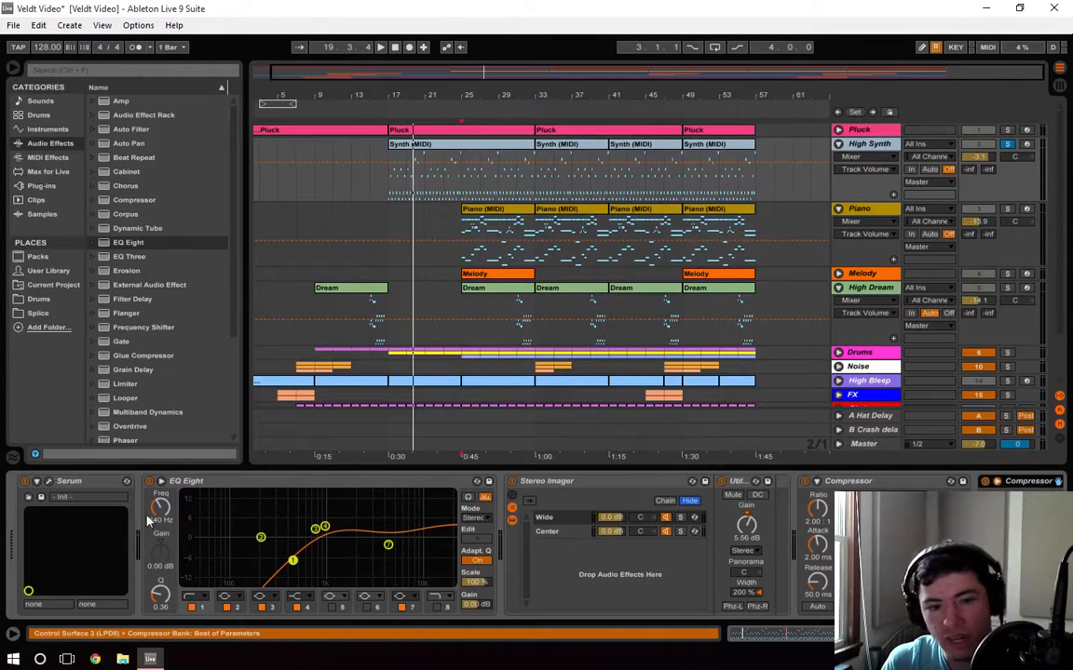
{"action": "scroll", "coordinate": [540, 547], "scroll_direction": "down", "scroll_amount": 4}
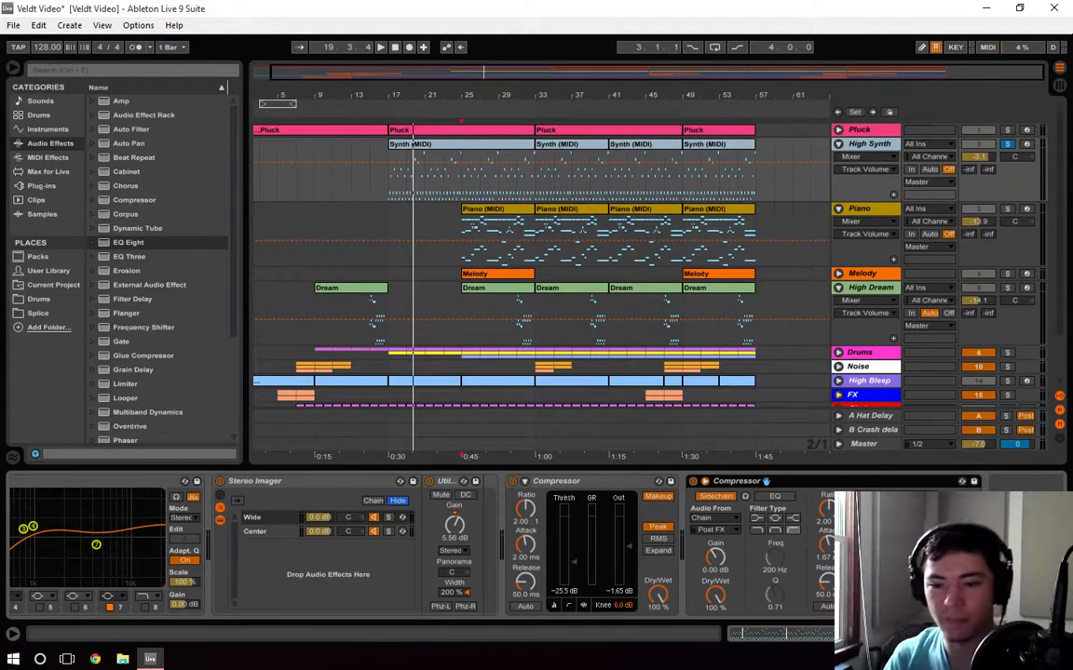
{"action": "scroll", "coordinate": [769, 615], "scroll_direction": "up", "scroll_amount": 3}
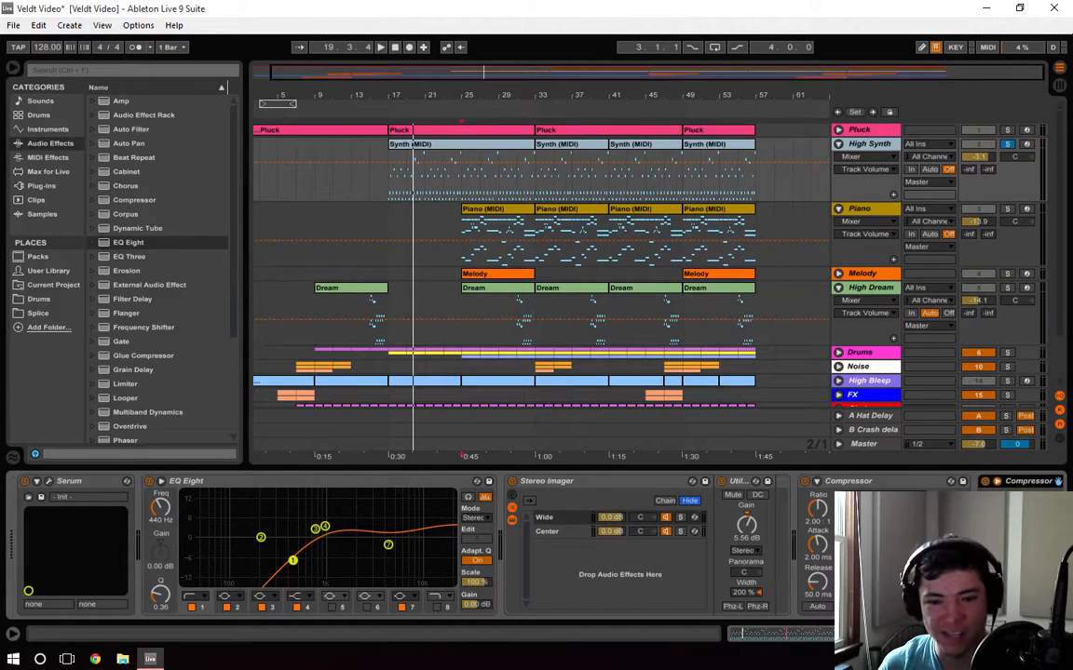
{"action": "scroll", "coordinate": [866, 568], "scroll_direction": "down", "scroll_amount": 3}
{"action": "scroll", "coordinate": [866, 568], "scroll_direction": "up", "scroll_amount": 2}
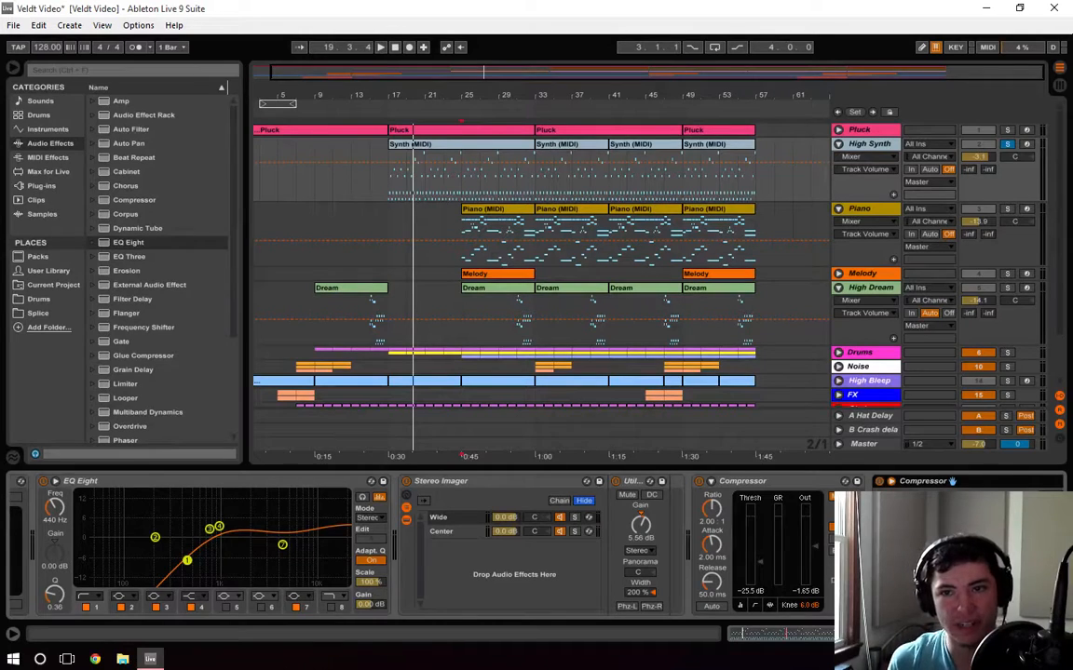
{"action": "scroll", "coordinate": [419, 545], "scroll_direction": "up", "scroll_amount": 2}
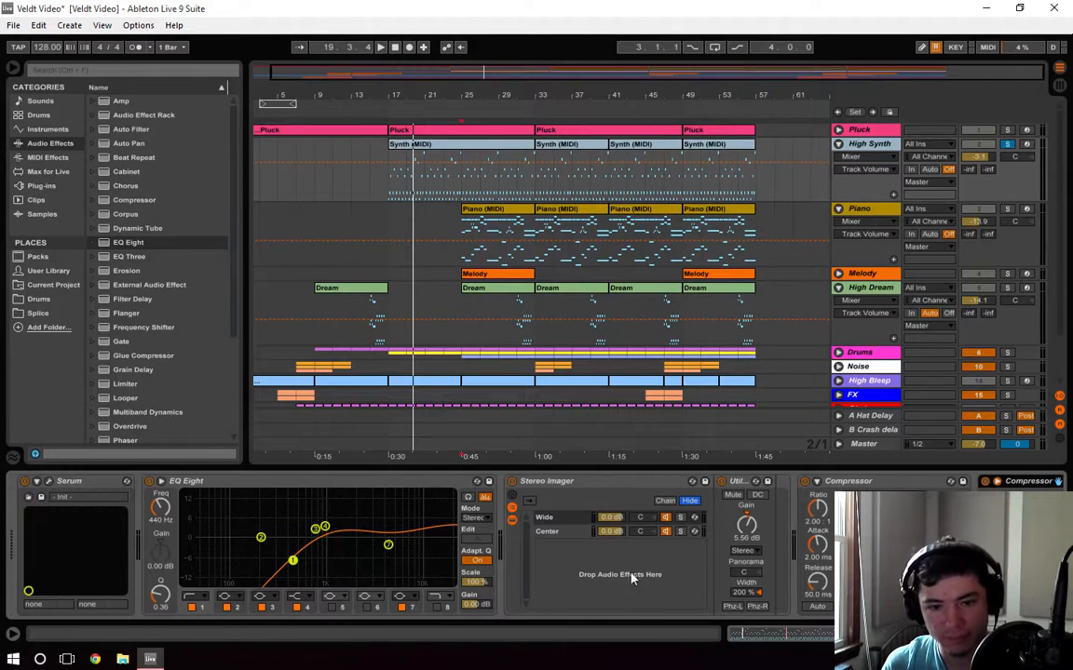
Check High Synth's Stereo Imager and first Compressor, comparing the sound with that Compressor bypassed and enabled during playback
{"action": "left_click", "coordinate": [575, 482]}
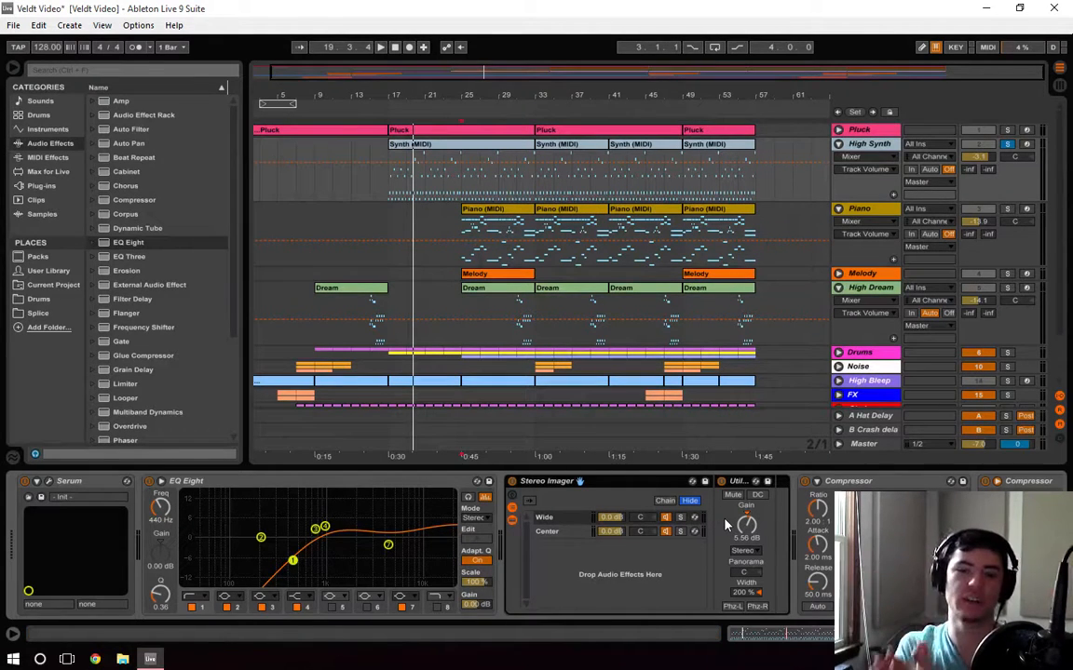
{"action": "left_click", "coordinate": [844, 482]}
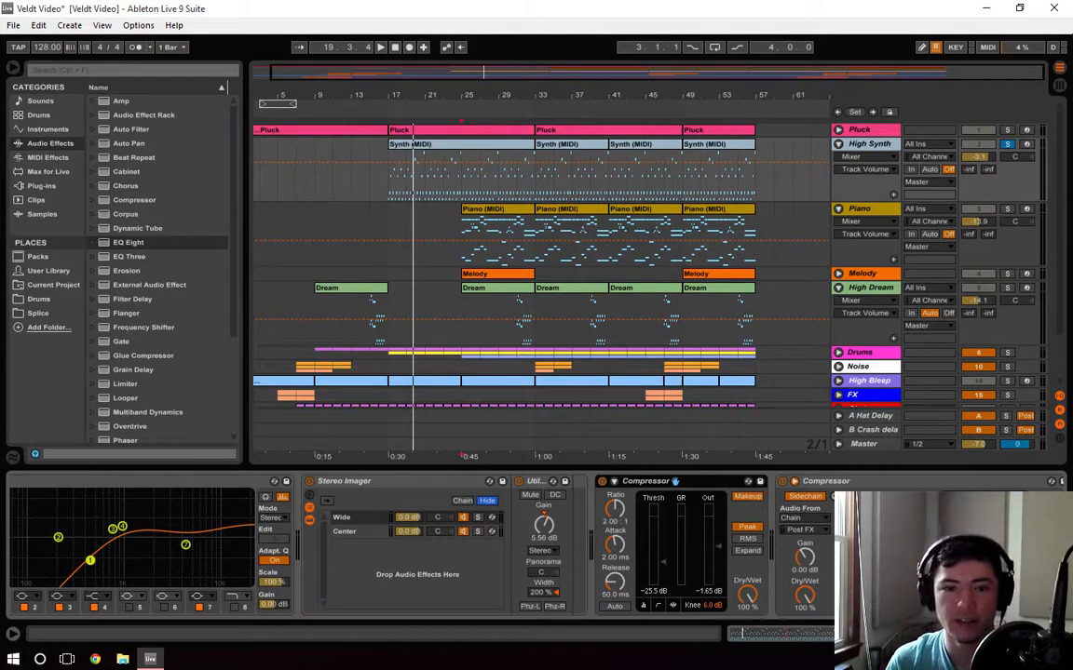
{"action": "key", "text": "space"}
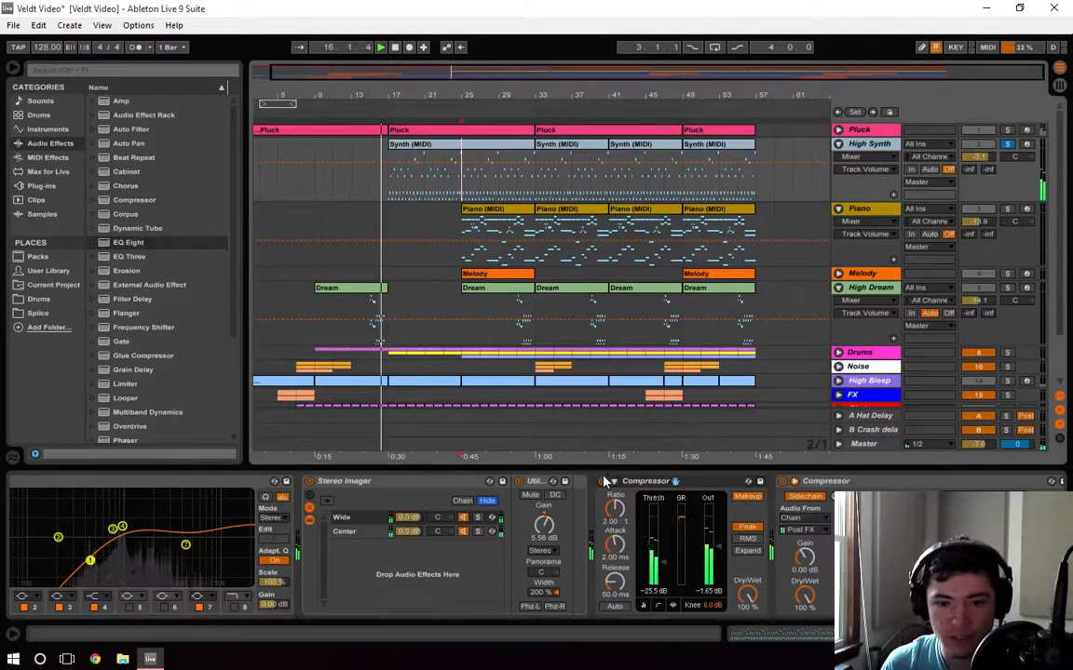
{"action": "left_click", "coordinate": [601, 482]}
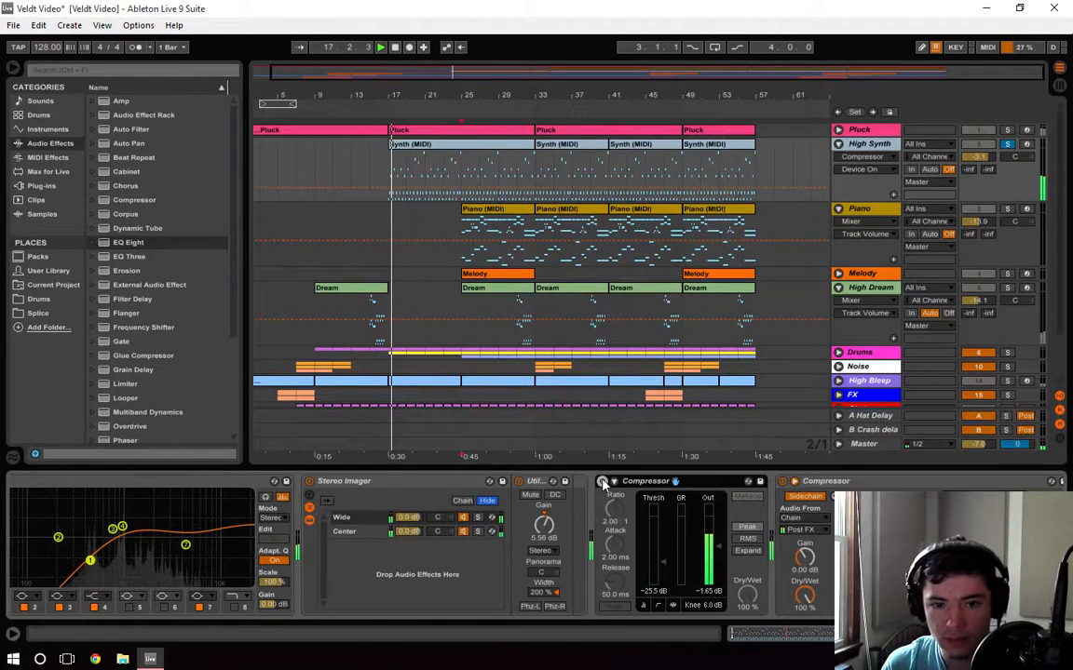
{"action": "left_click", "coordinate": [602, 481]}
{"action": "left_click", "coordinate": [602, 481]}
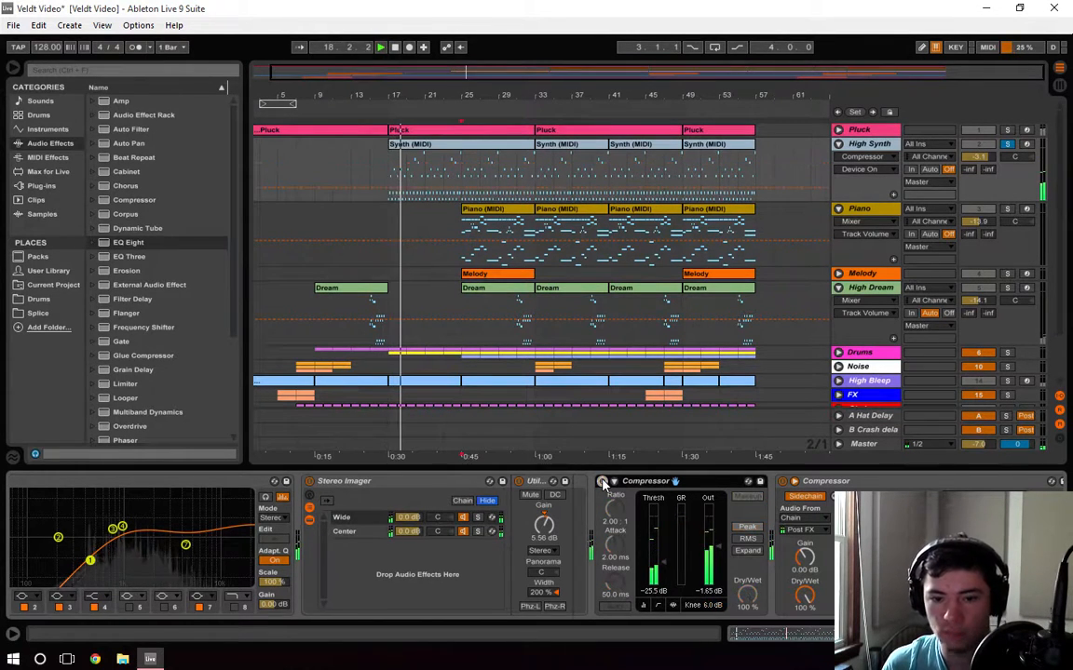
{"action": "left_click", "coordinate": [602, 482]}
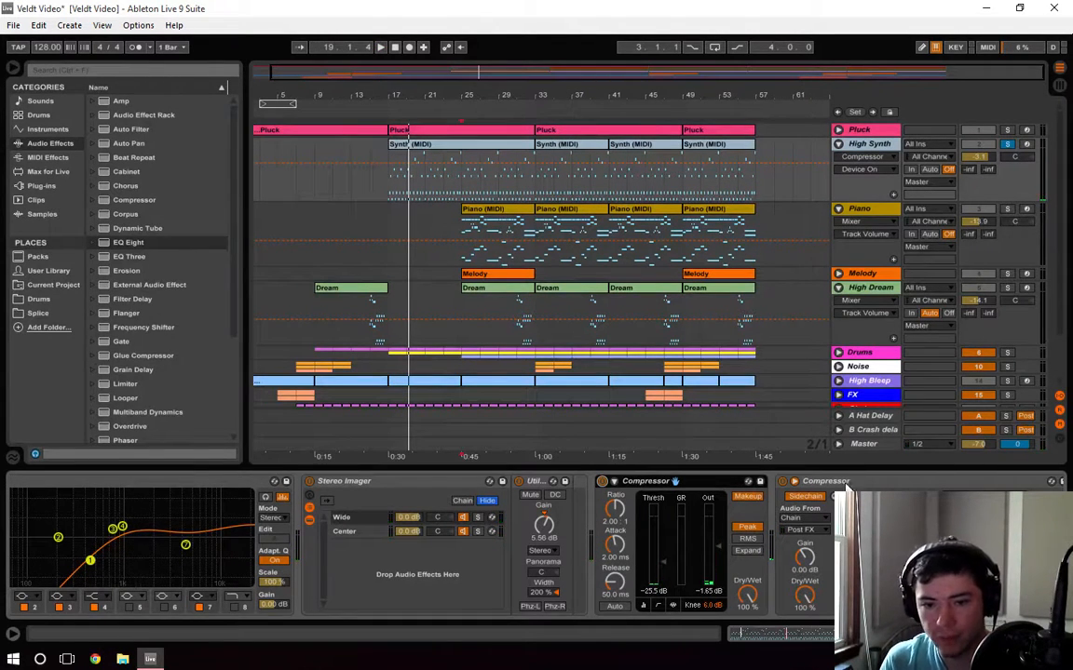
Fold High Synth's first Compressor and compare the sidechain Compressor bypassed and enabled while playing from about bar 16
{"action": "left_click", "coordinate": [843, 481]}
{"action": "scroll", "coordinate": [535, 547], "scroll_direction": "down", "scroll_amount": 2}
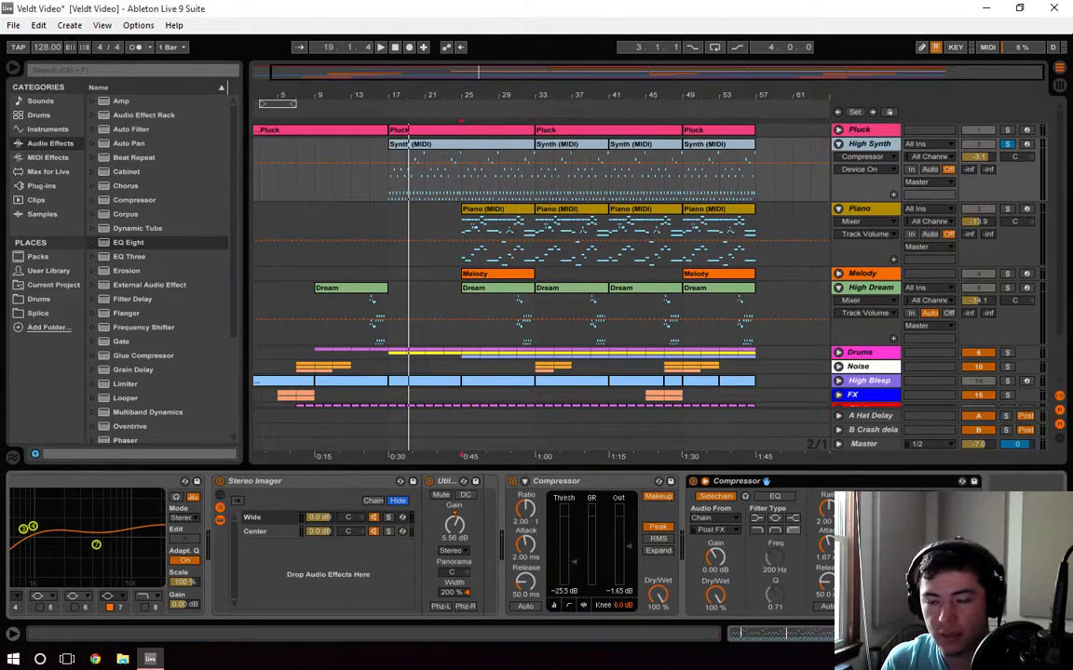
{"action": "double_click", "coordinate": [637, 485]}
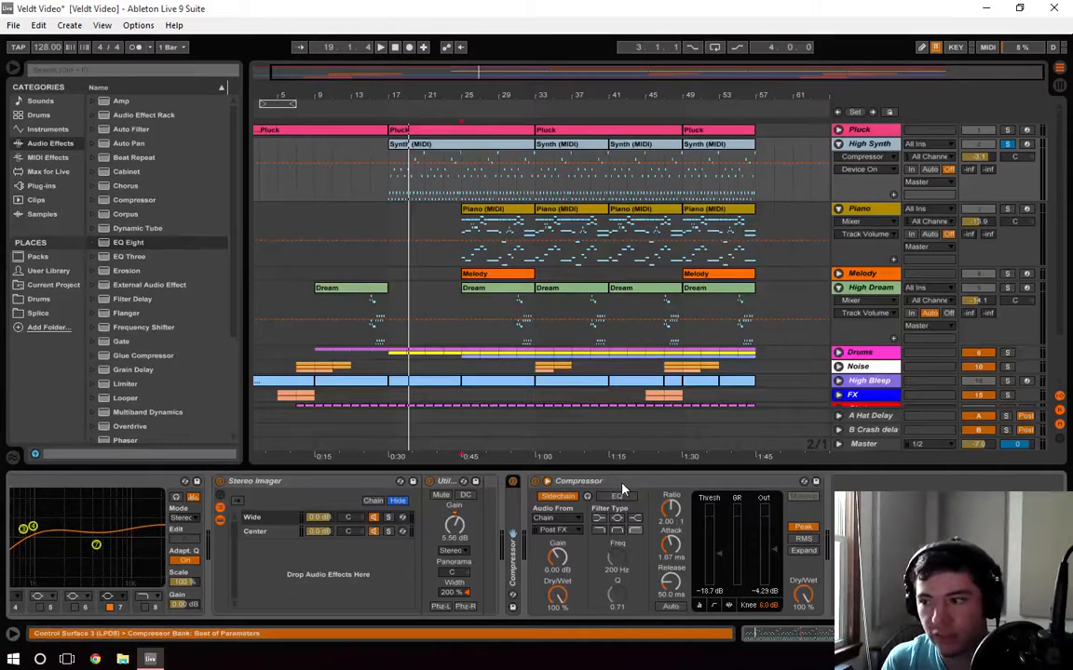
{"action": "left_click", "coordinate": [379, 102]}
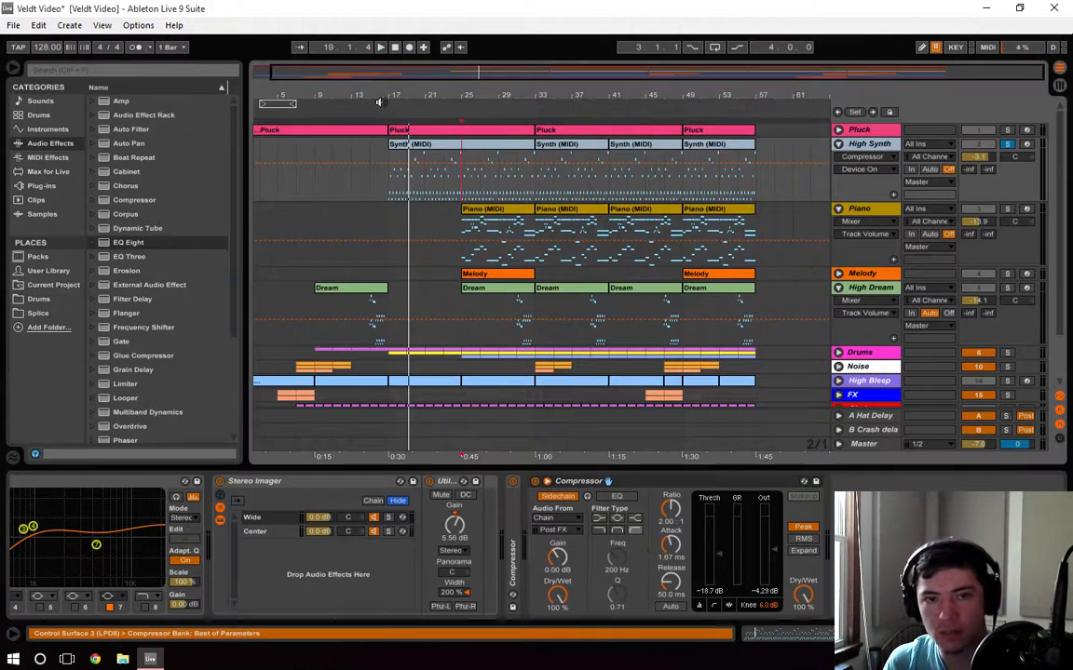
{"action": "left_click", "coordinate": [536, 482]}
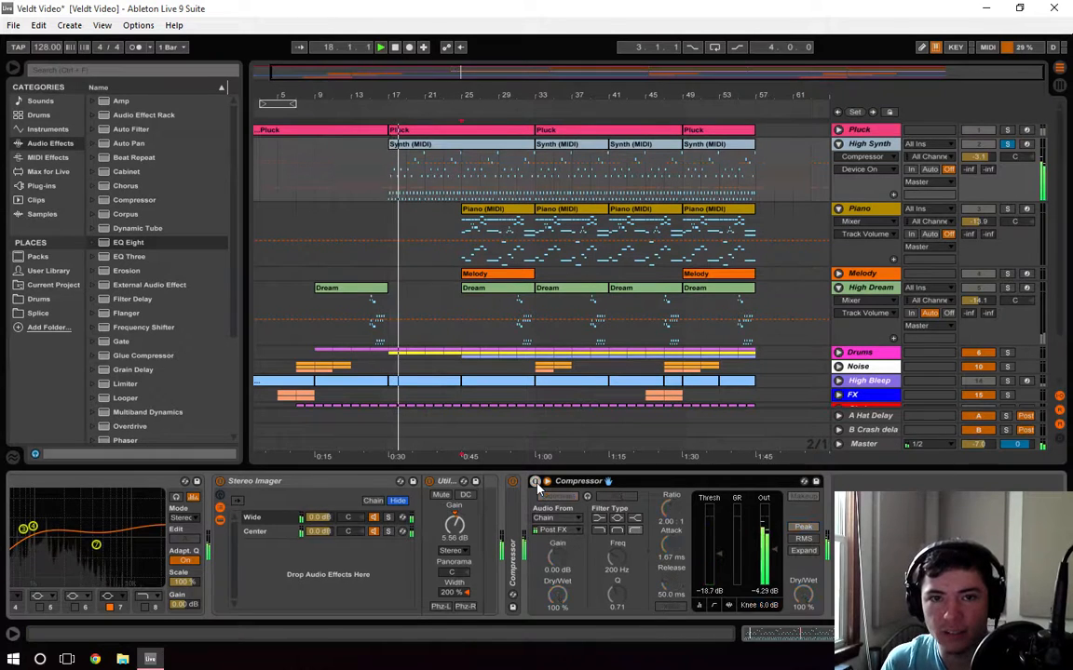
{"action": "left_click", "coordinate": [535, 482]}
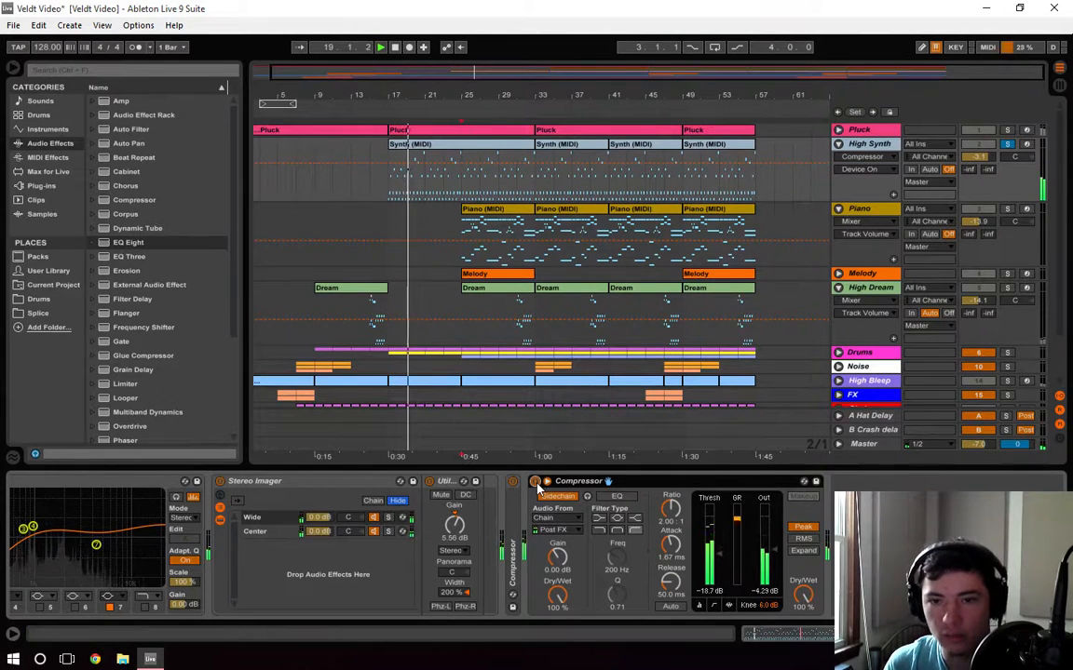
Unfold High Synth's first Compressor, return to the start of the device chain, and stop playback
{"action": "left_click", "coordinate": [515, 514]}
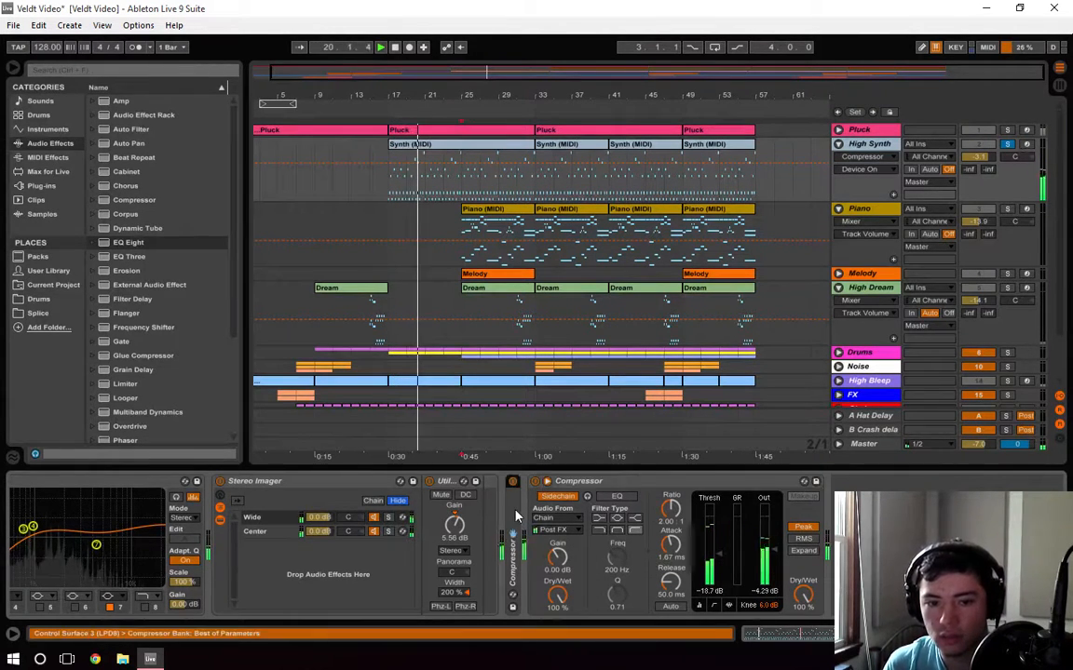
{"action": "double_click", "coordinate": [515, 514]}
{"action": "left_click", "coordinate": [792, 632]}
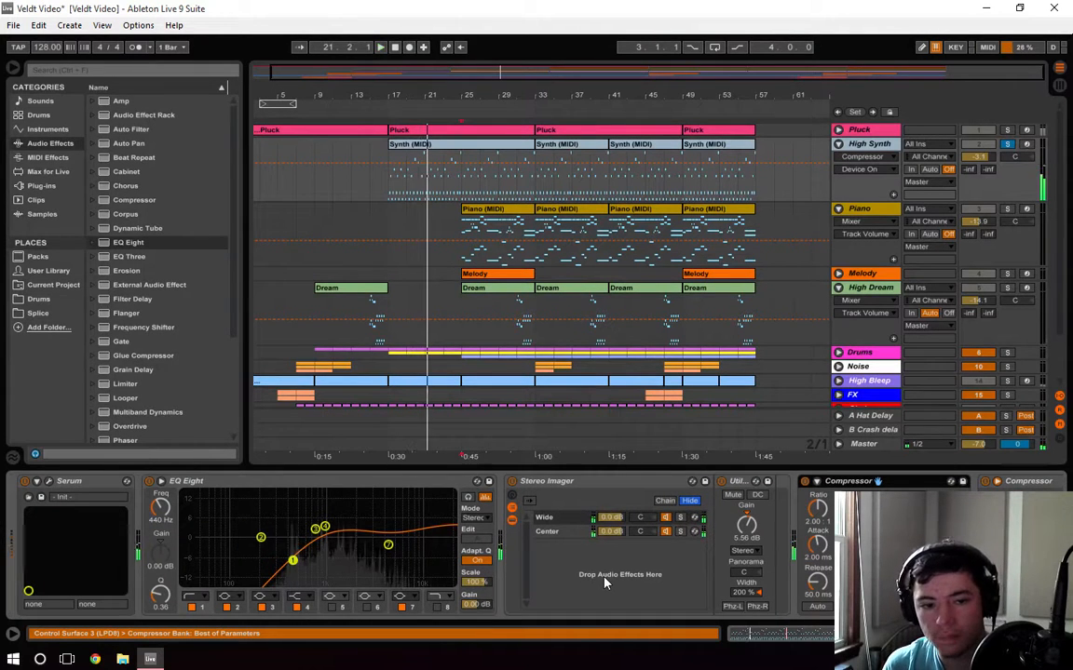
{"action": "key", "text": "space"}
Look at the device chains of the Piano and Melody tracks and unfold the Melody track in the arrangement
{"action": "left_click", "coordinate": [752, 183]}
{"action": "left_click", "coordinate": [871, 147]}
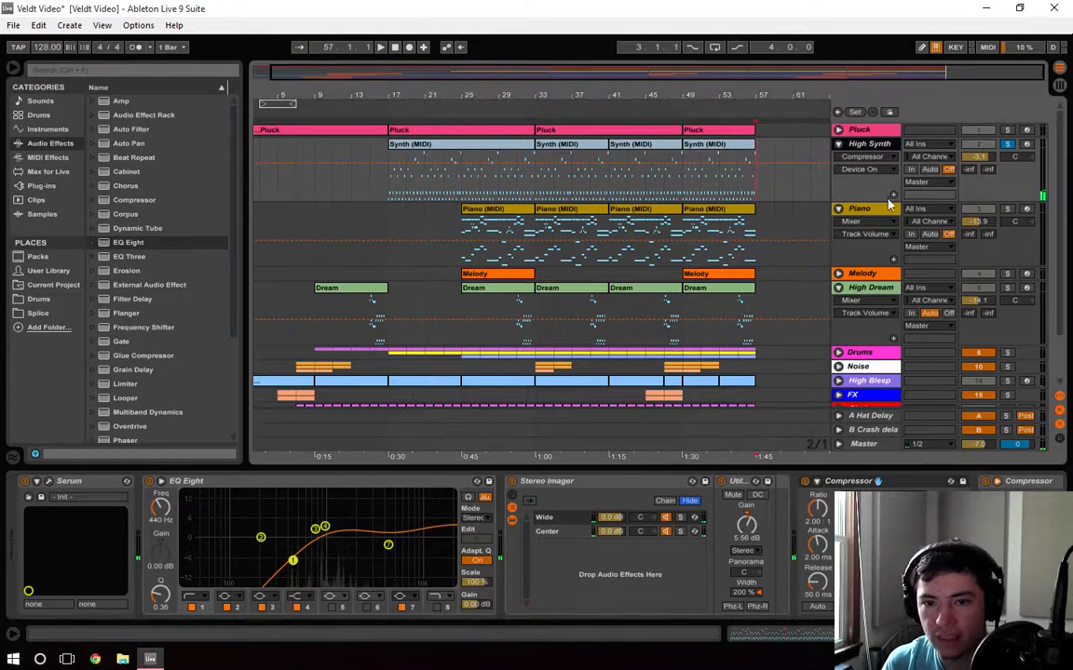
{"action": "left_click", "coordinate": [889, 207]}
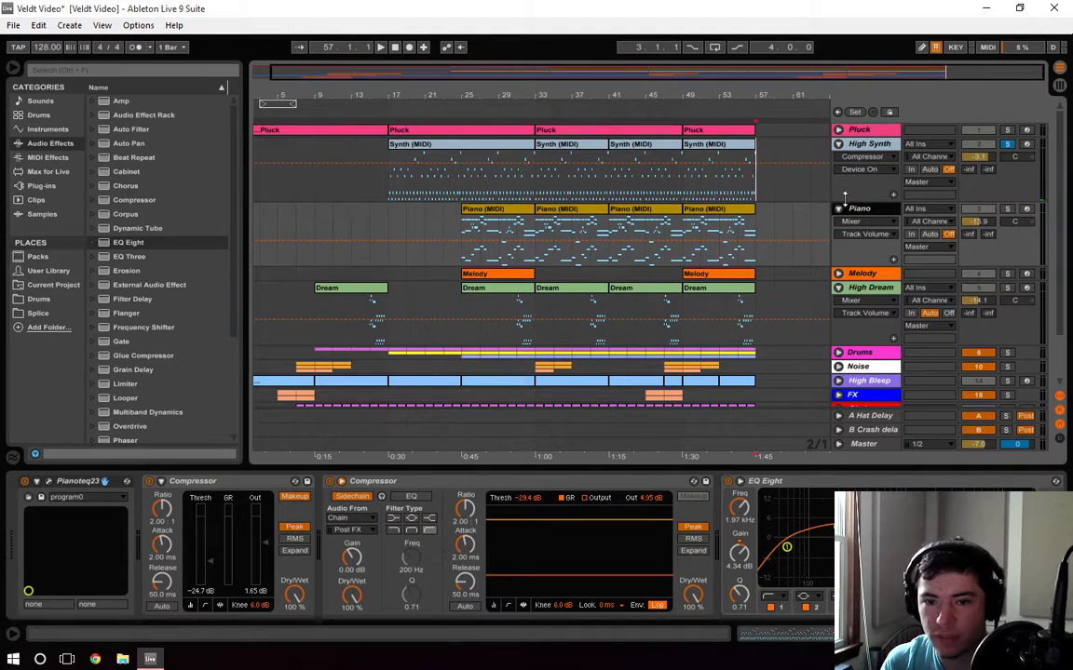
{"action": "left_click", "coordinate": [866, 273]}
{"action": "left_click", "coordinate": [838, 273]}
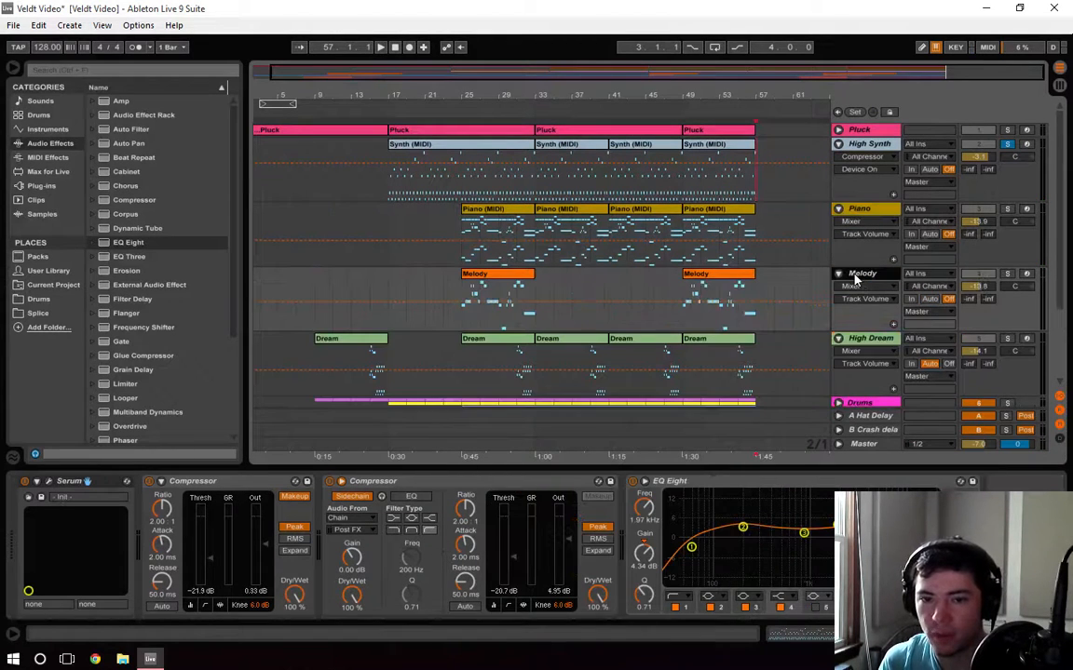
Solo the Piano track and play the arrangement from bar 25
{"action": "left_click", "coordinate": [1007, 210]}
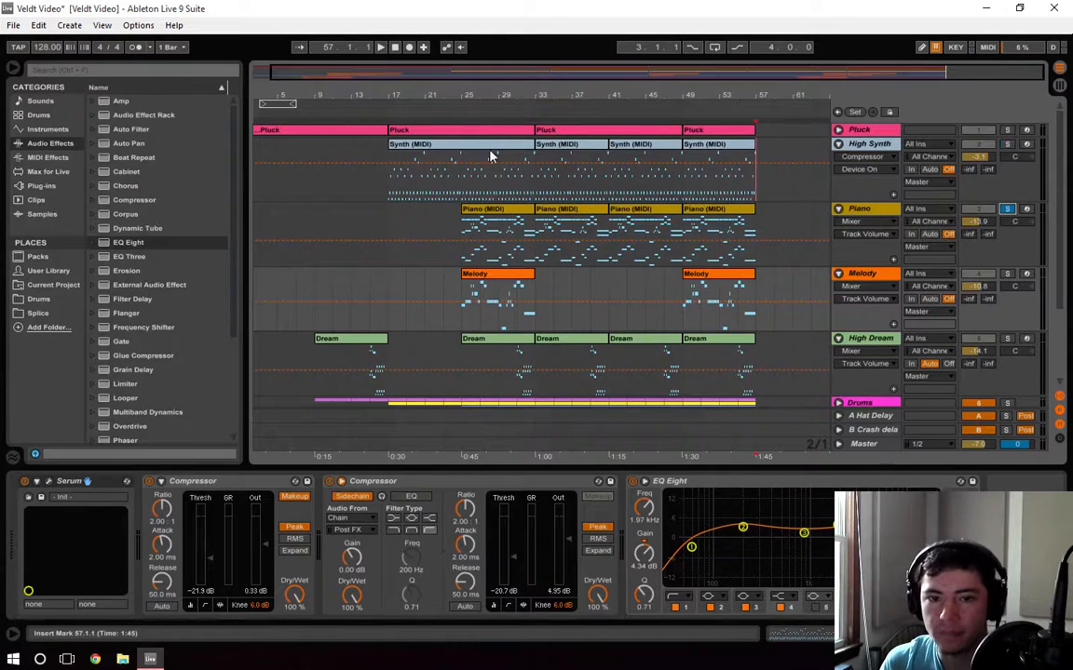
{"action": "left_click", "coordinate": [461, 105]}
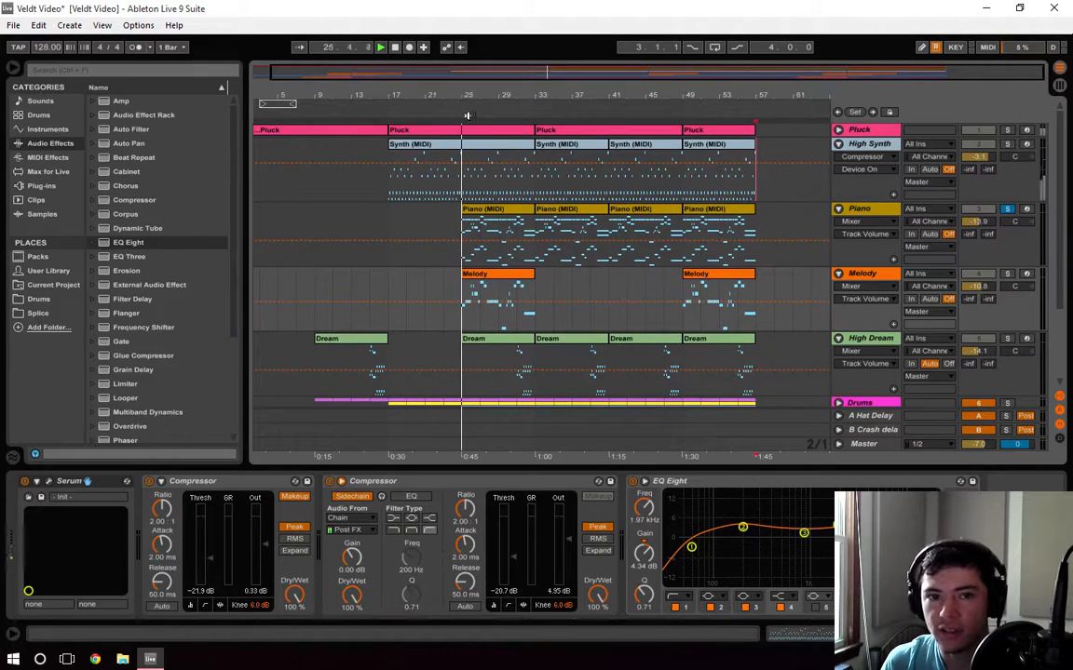
Show the Piano track's devices, examine the Pianoteq instrument's settings window, and close it
{"action": "left_click", "coordinate": [503, 211]}
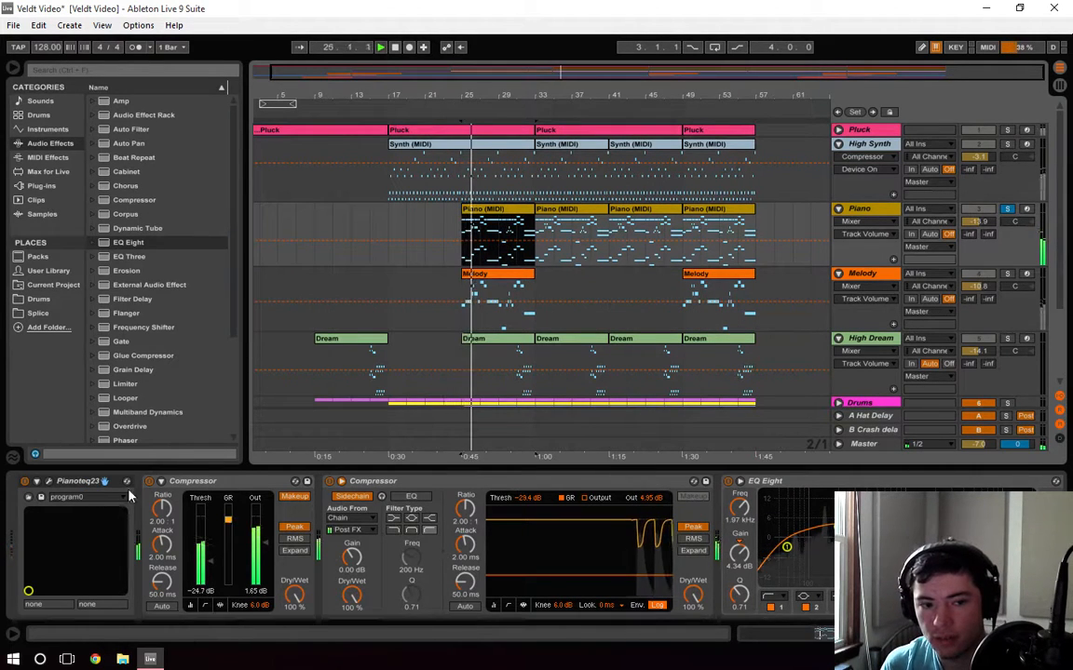
{"action": "left_click", "coordinate": [536, 223]}
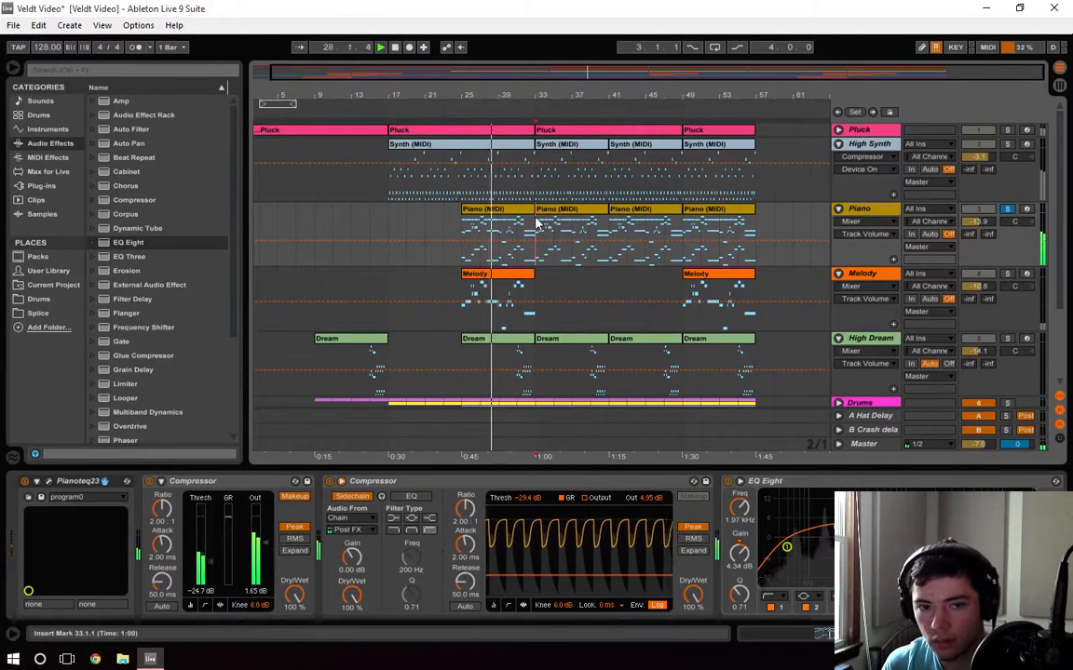
{"action": "left_click", "coordinate": [49, 480]}
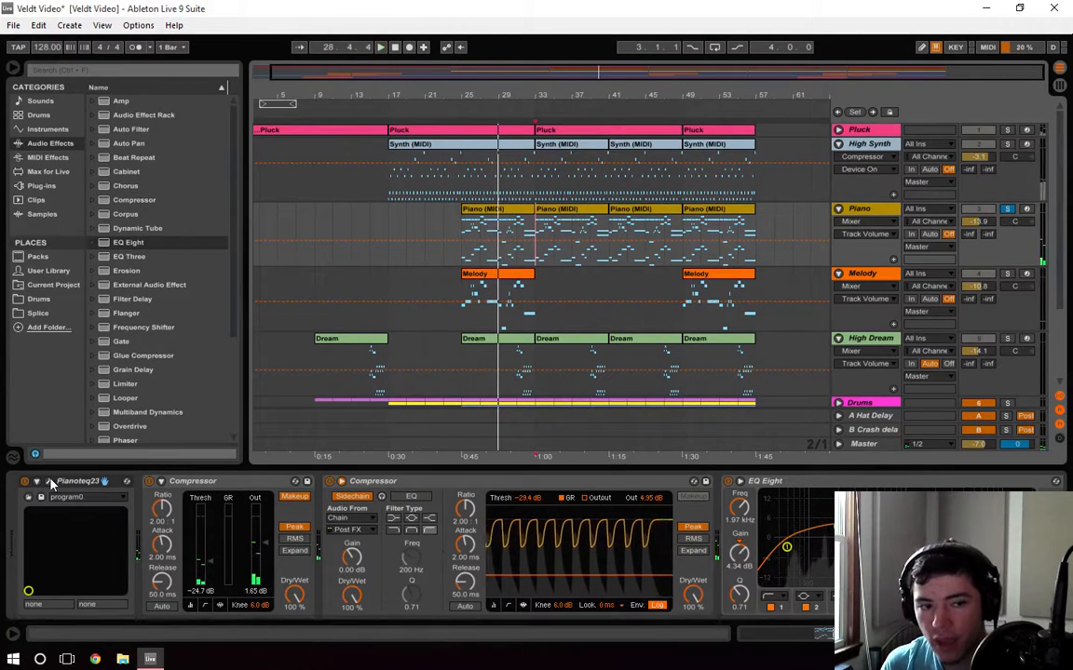
{"action": "left_click_drag", "start_coordinate": [1052, 140], "coordinate": [416, 135]}
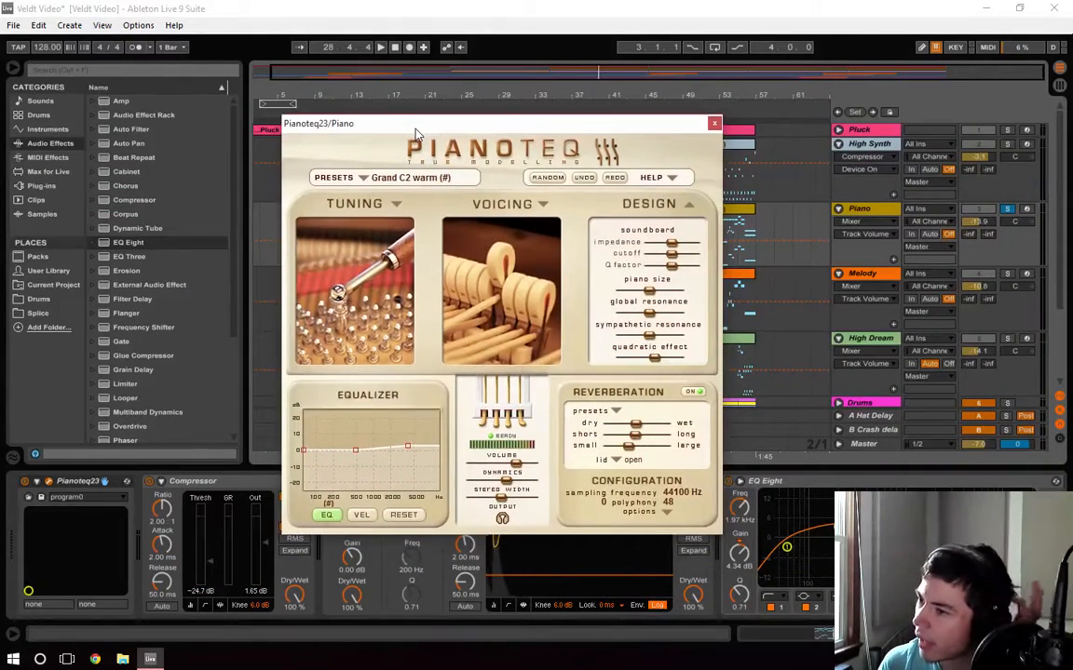
{"action": "left_click_drag", "start_coordinate": [416, 135], "coordinate": [445, 113]}
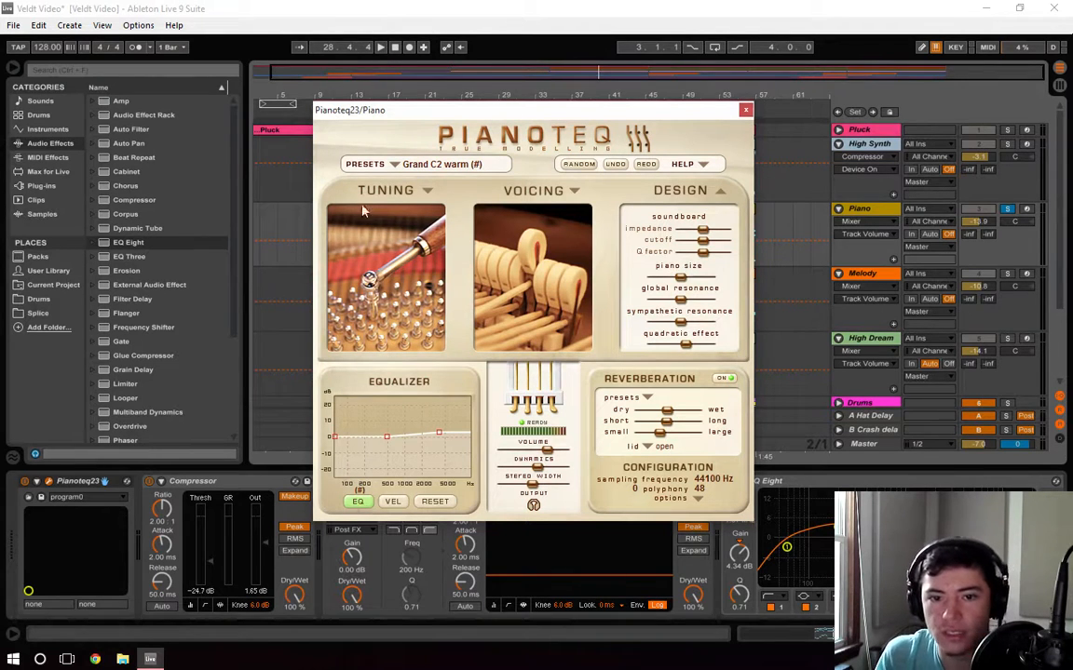
{"action": "left_click", "coordinate": [745, 112]}
Examine the Piano track's first Compressor and its sidechain Compressor while playing from about bar 25
{"action": "left_click", "coordinate": [200, 483]}
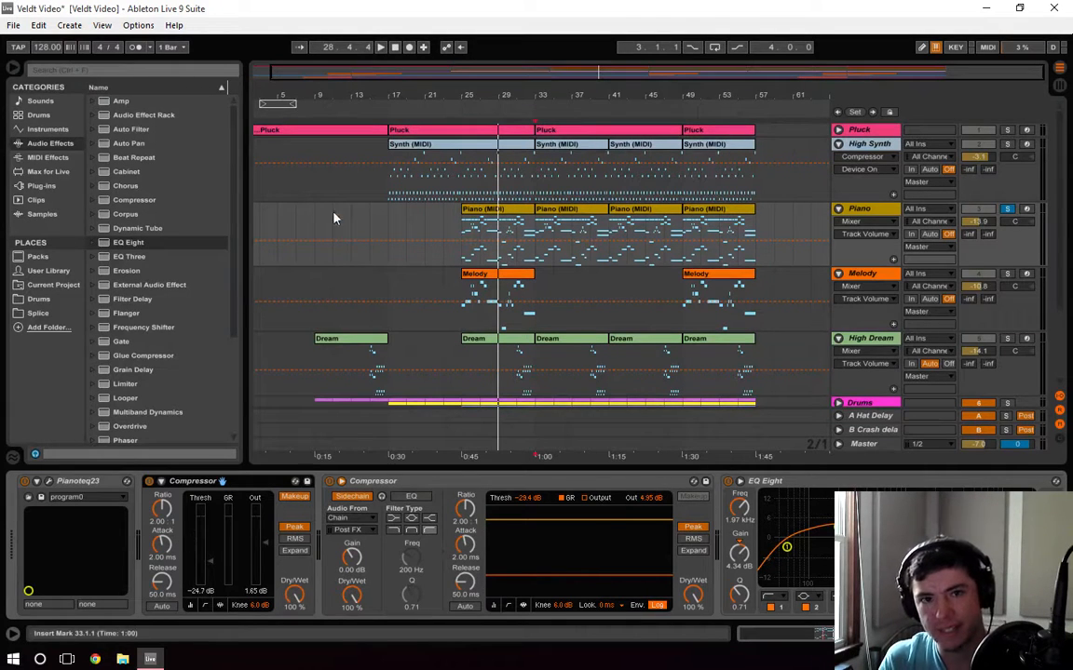
{"action": "left_click", "coordinate": [462, 113]}
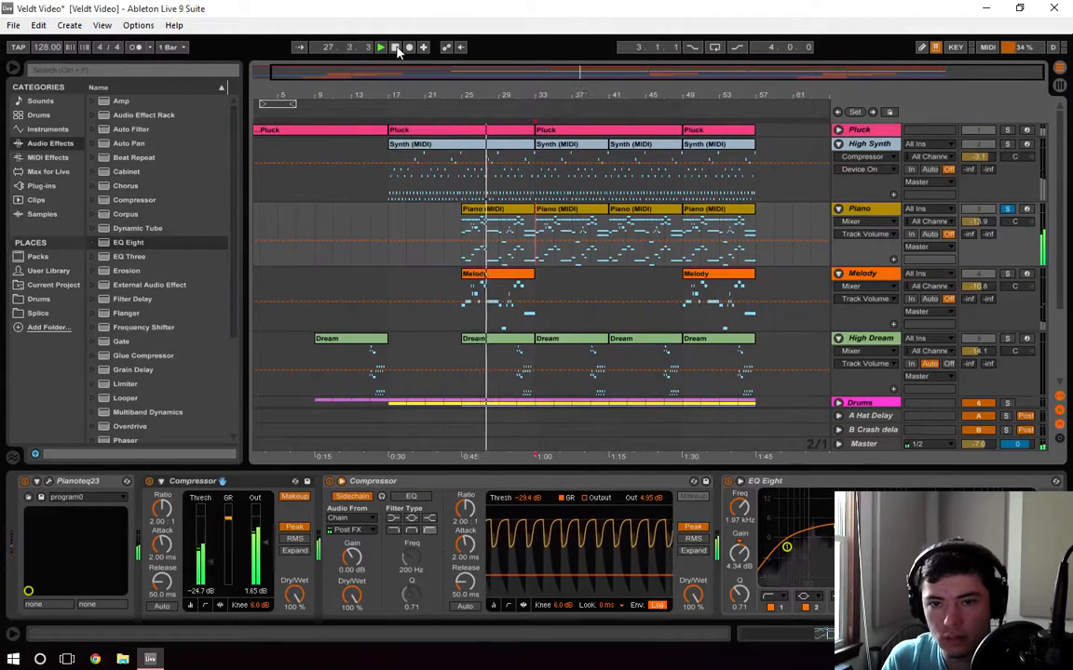
{"action": "left_click", "coordinate": [458, 503]}
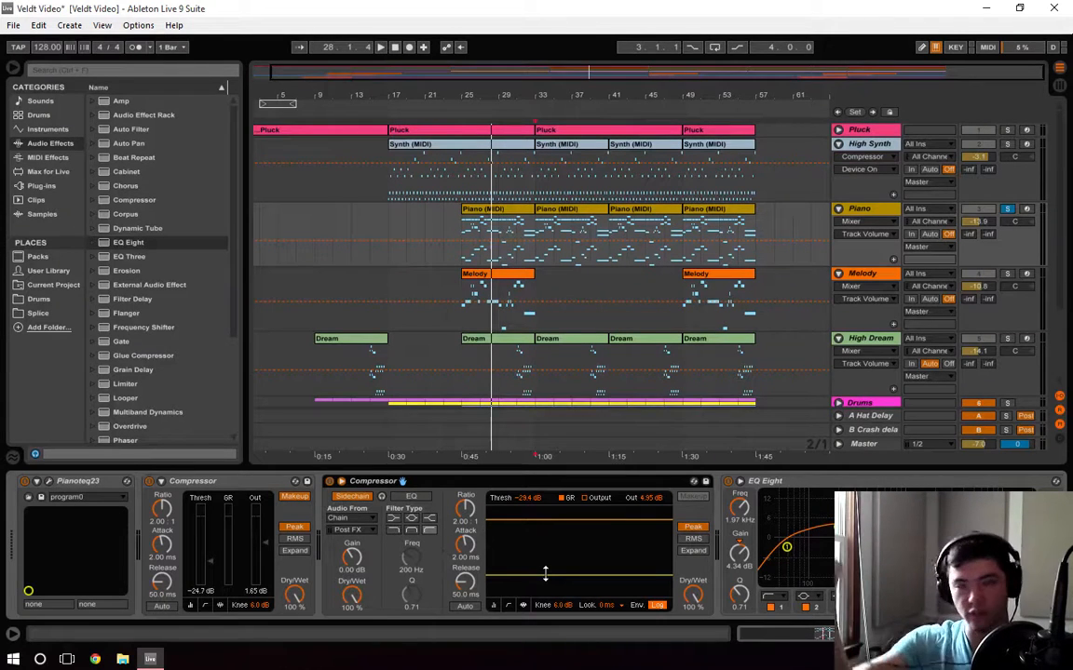
{"action": "left_click", "coordinate": [453, 112]}
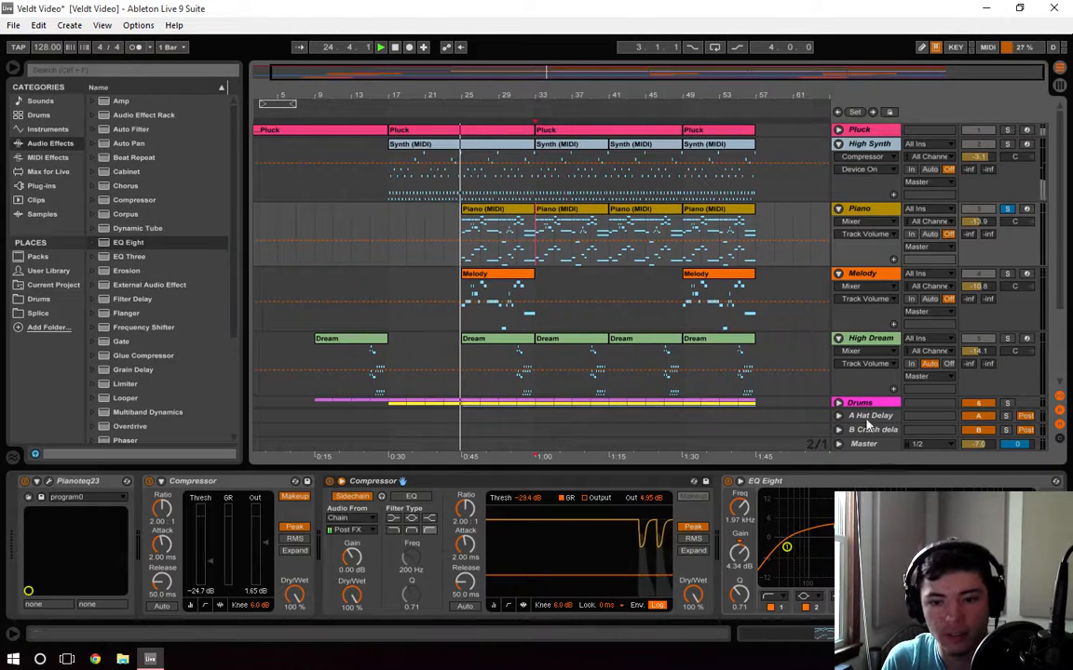
Stop playback and examine the EQ Eight and Hard Panner further along the Piano track's device chain
{"action": "scroll", "coordinate": [544, 550], "scroll_direction": "right", "scroll_amount": 4}
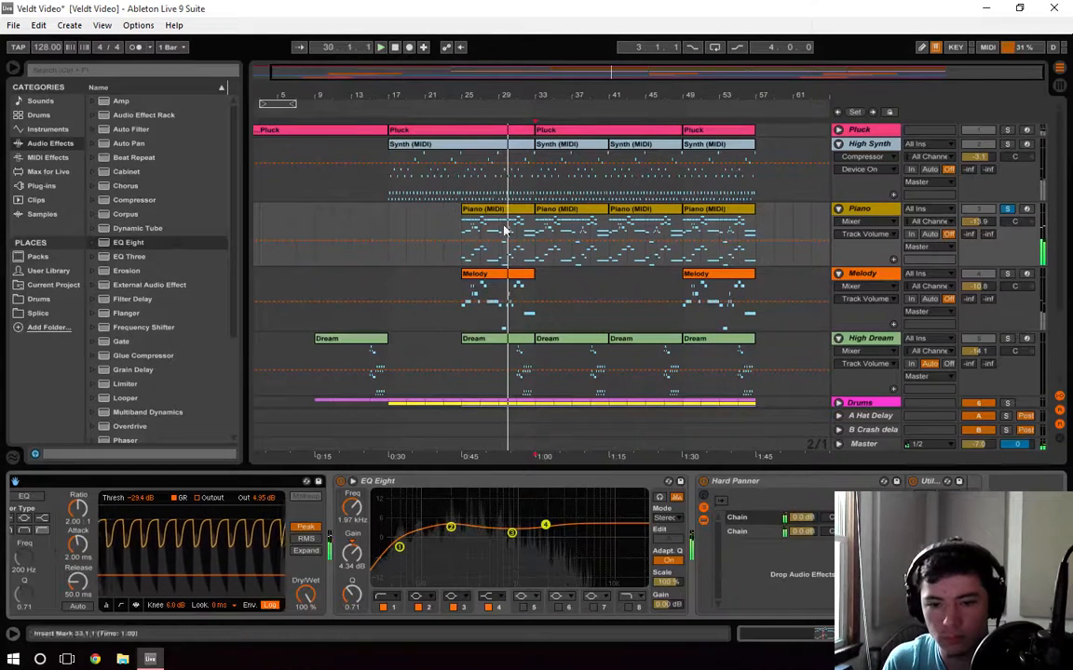
{"action": "key", "text": "space"}
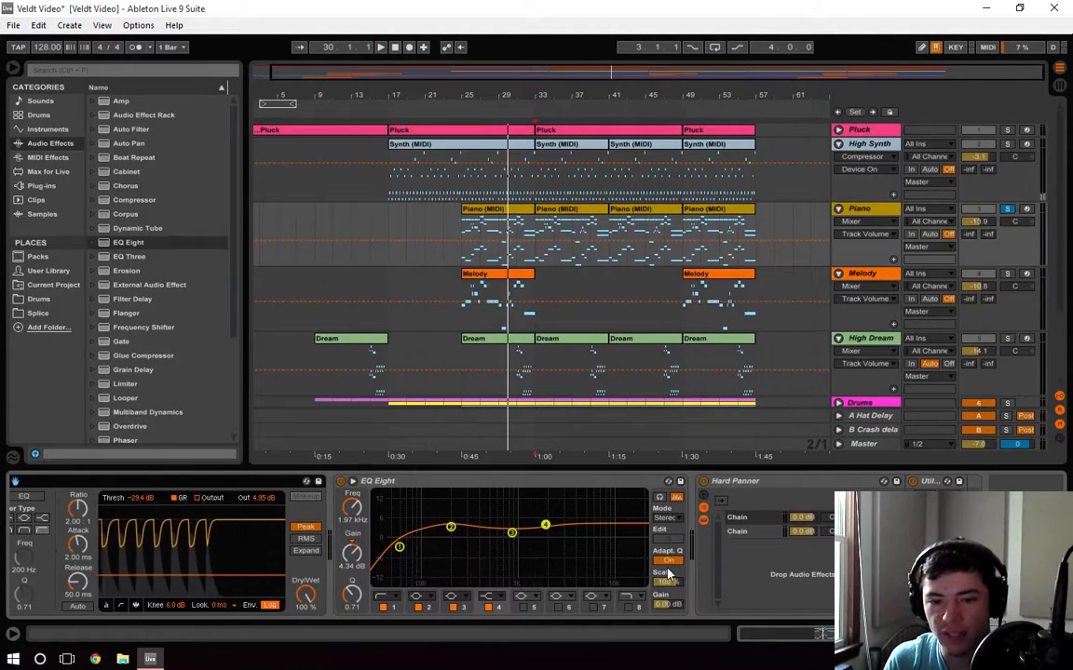
{"action": "left_click", "coordinate": [624, 490]}
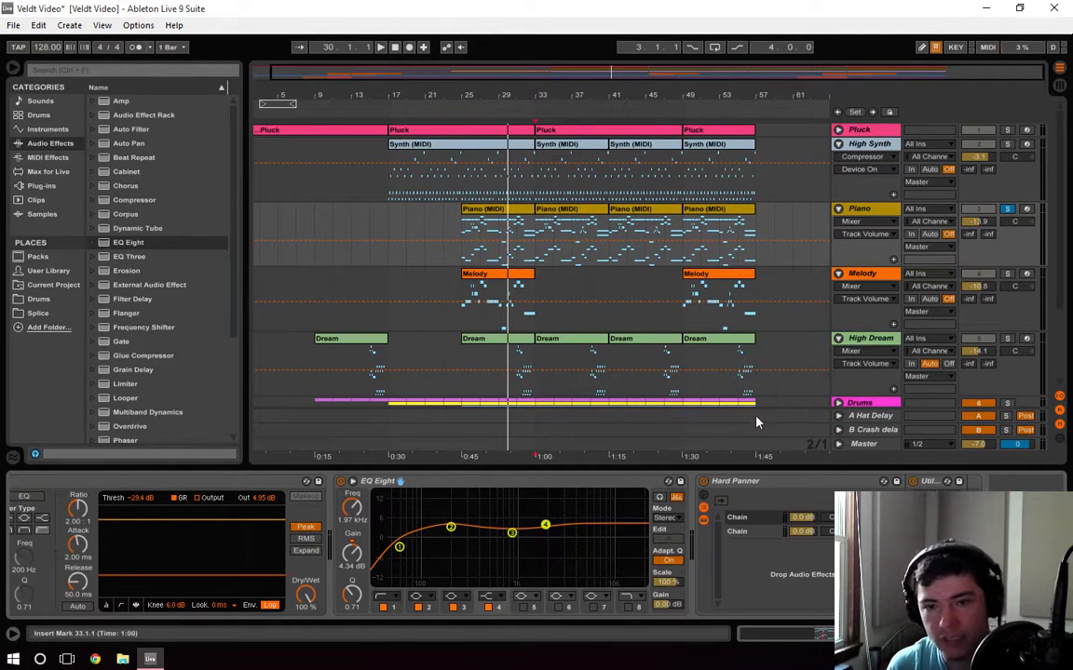
{"action": "left_click", "coordinate": [862, 275]}
{"action": "left_click", "coordinate": [875, 210]}
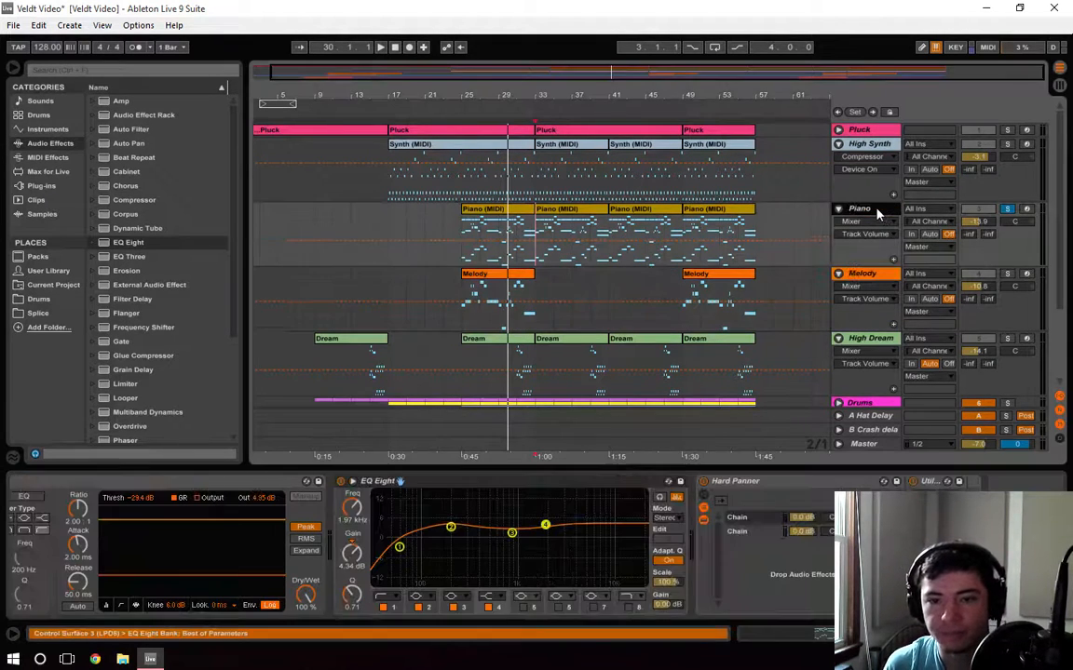
{"action": "left_click", "coordinate": [805, 492]}
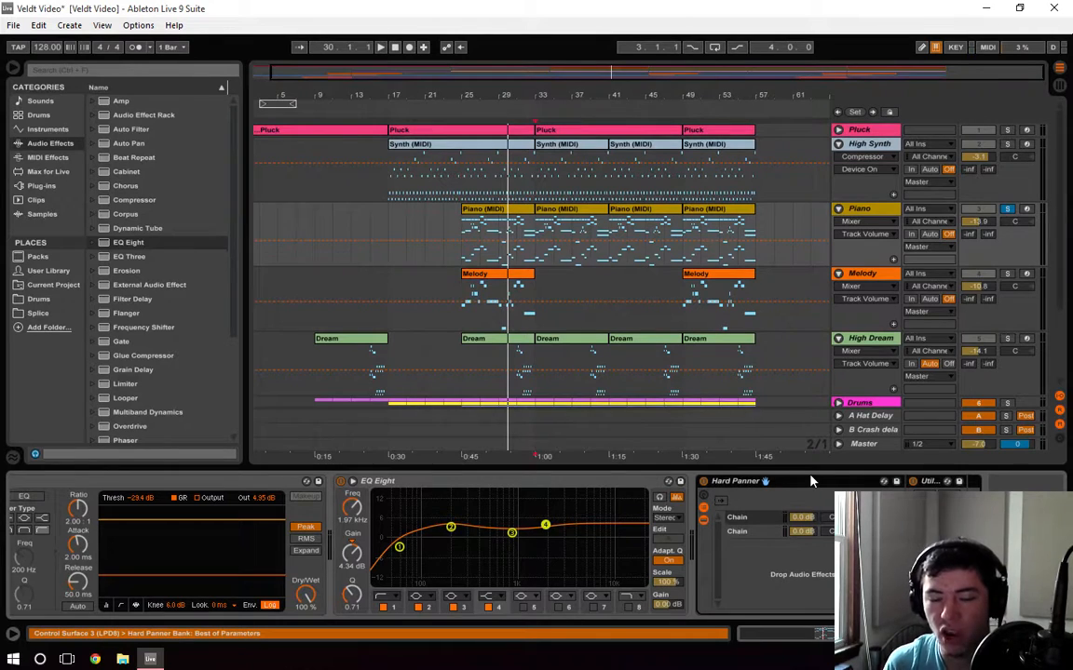
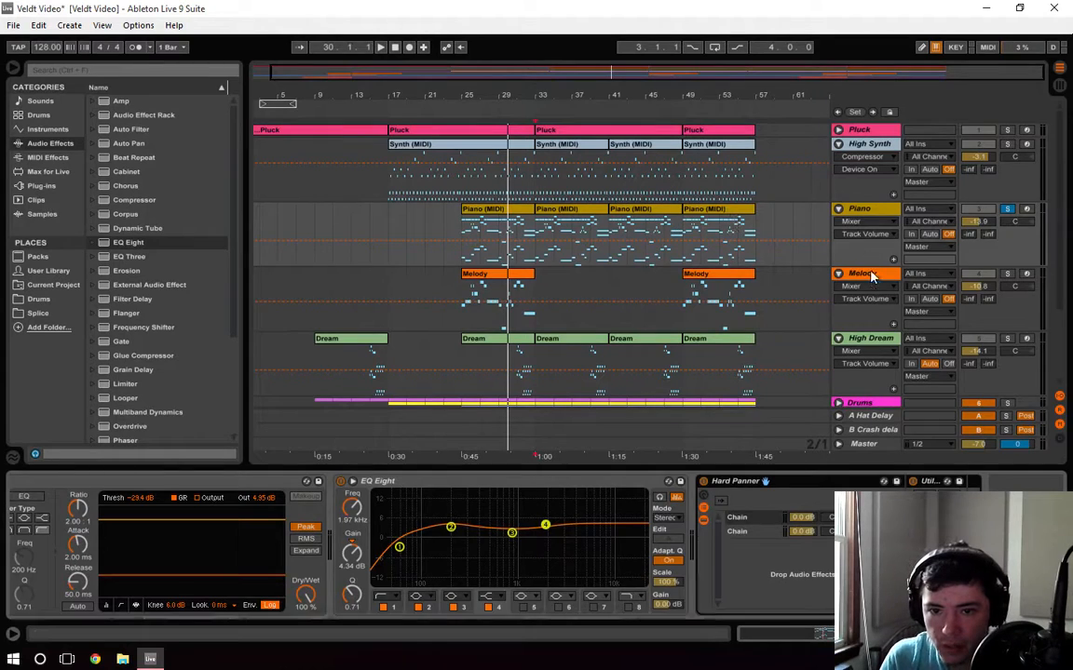
Solo the Melody track, play it from bar 25, and stop after about three bars
{"action": "left_click", "coordinate": [1006, 275]}
{"action": "left_click", "coordinate": [713, 275]}
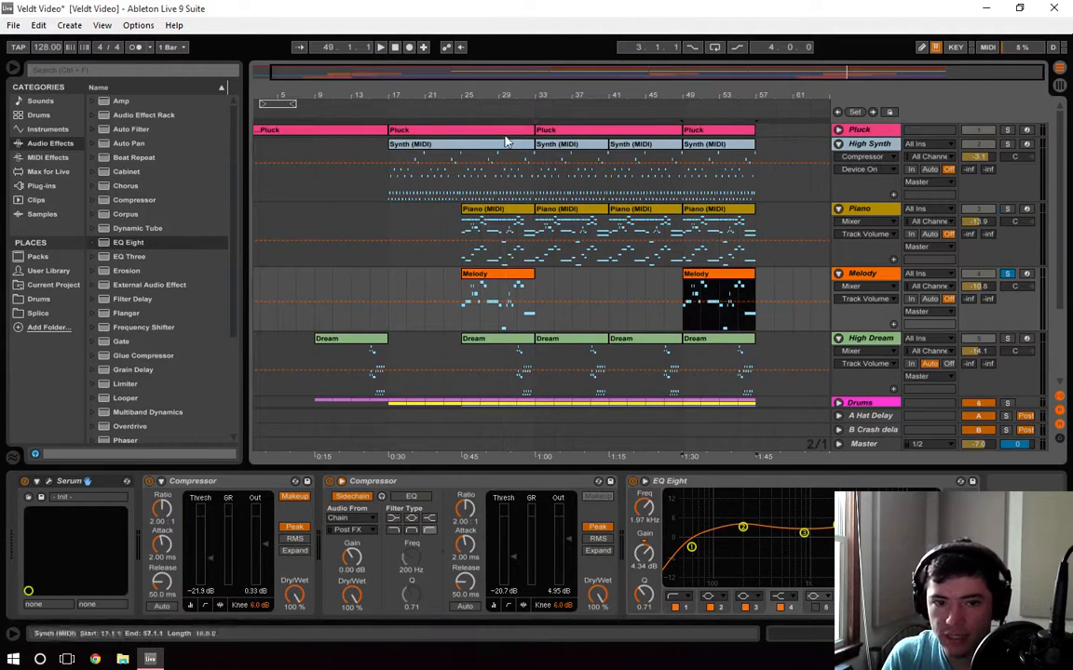
{"action": "left_click", "coordinate": [458, 110]}
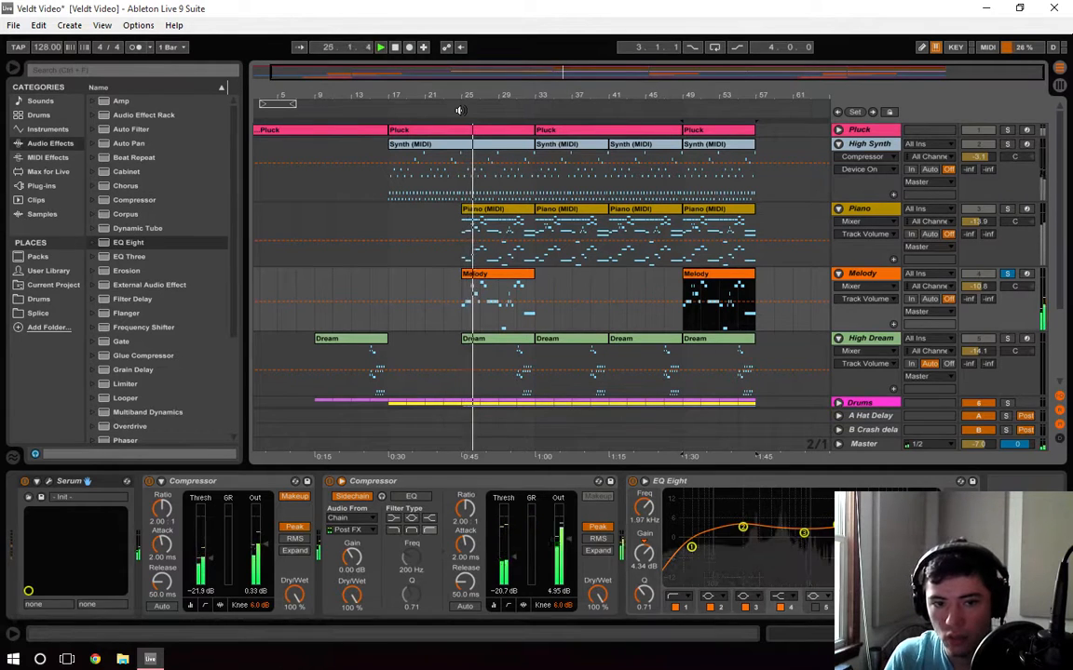
{"action": "left_click", "coordinate": [394, 48]}
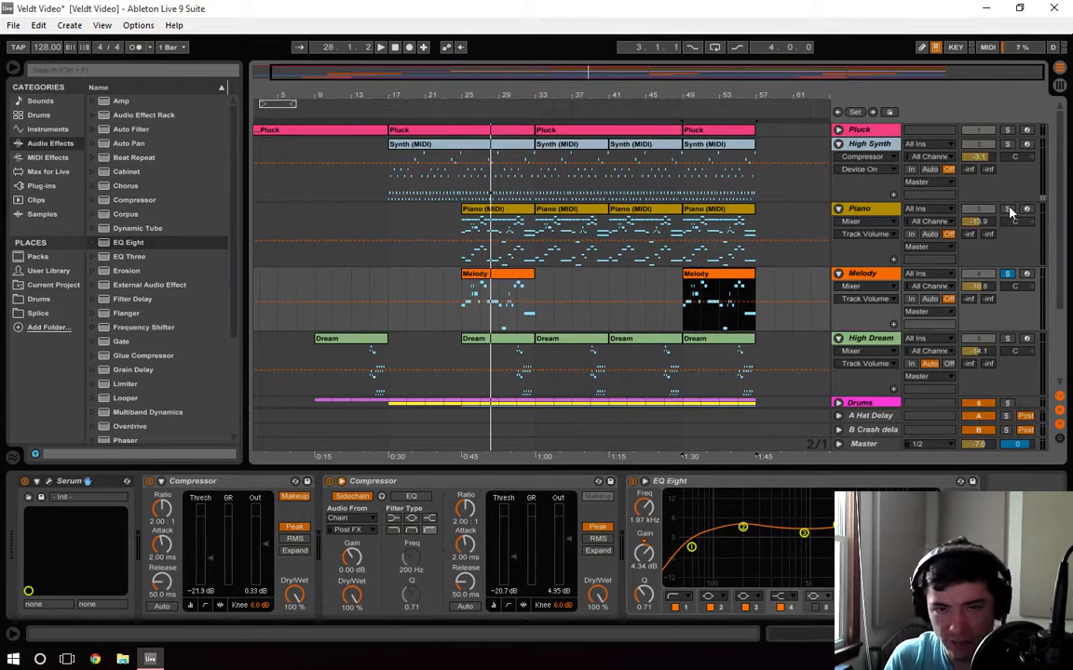
Solo the Piano track together with Melody and play both from bar 49
{"action": "left_click", "coordinate": [1007, 209]}
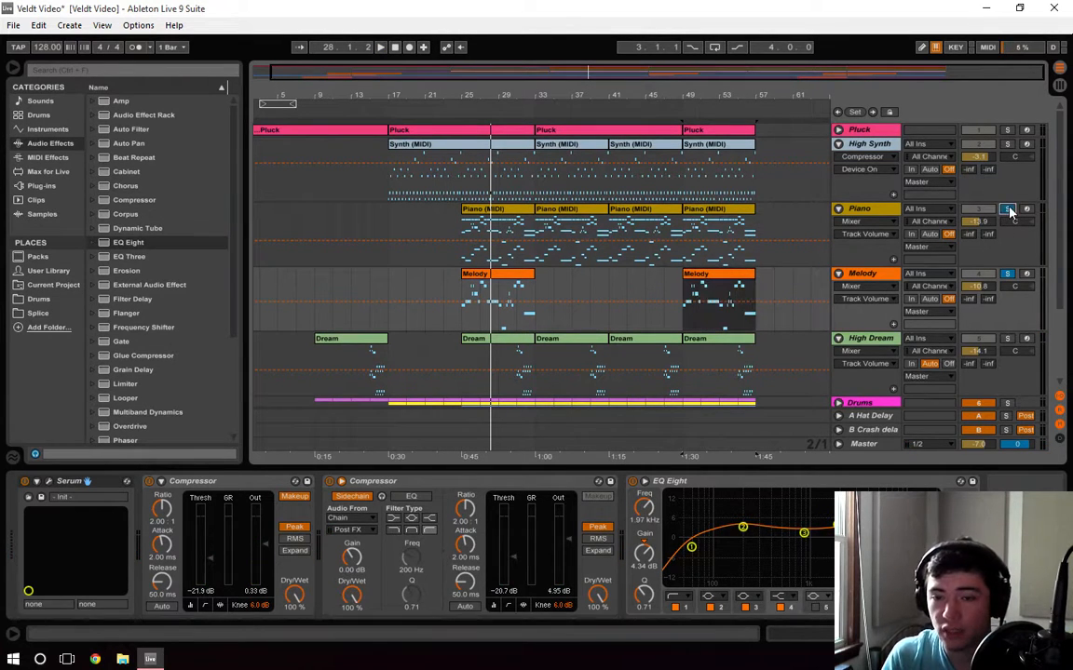
{"action": "left_click", "coordinate": [873, 222]}
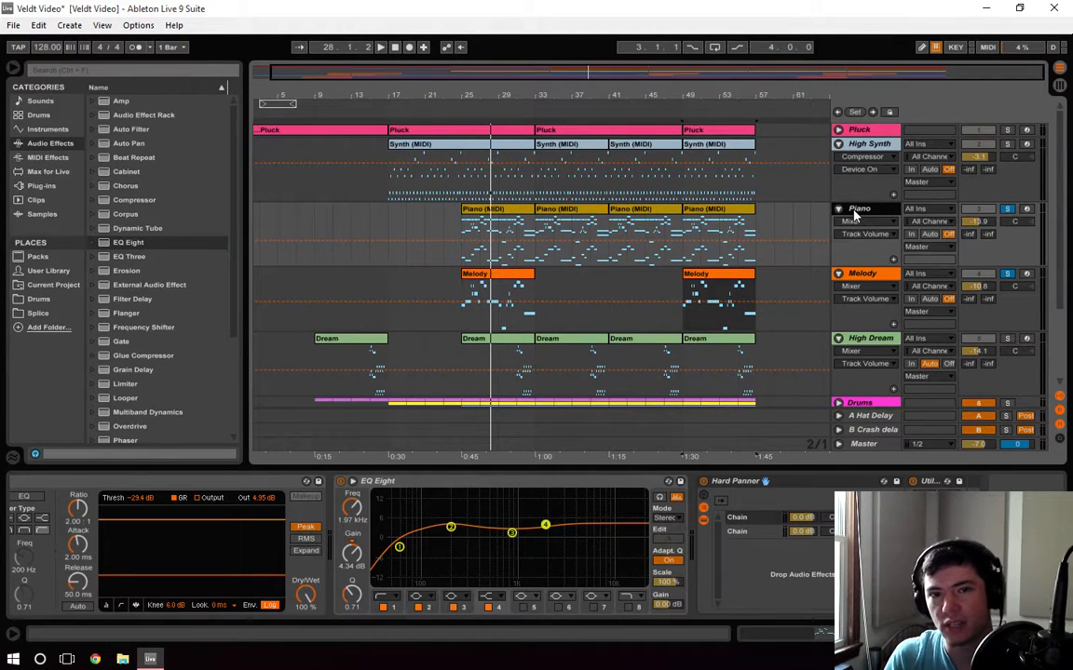
{"action": "left_click", "coordinate": [700, 220]}
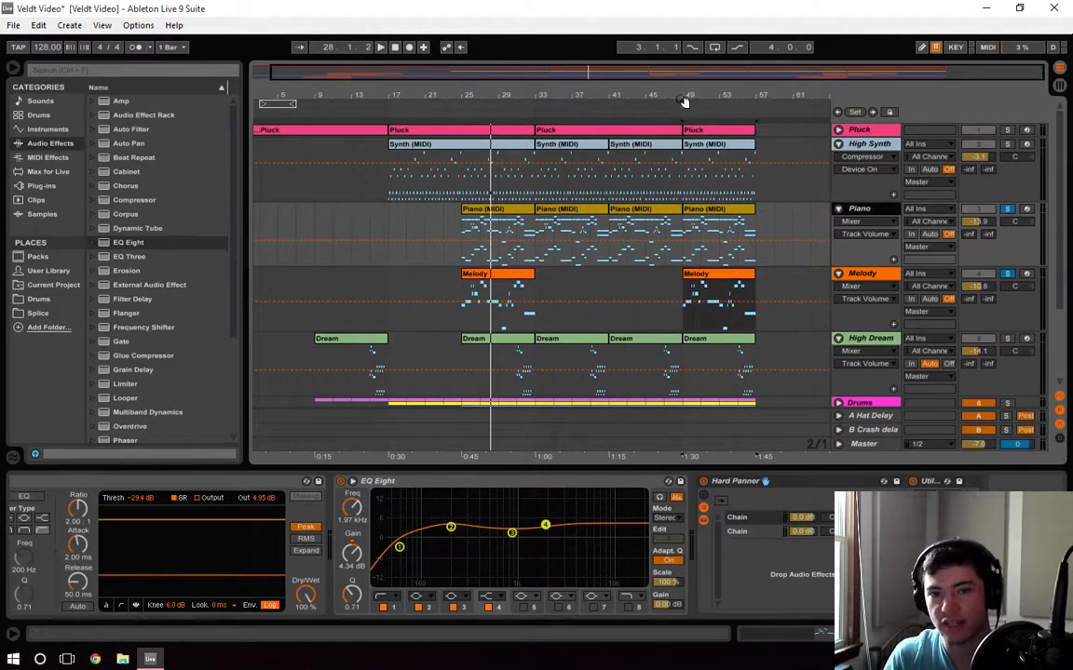
{"action": "key", "text": "space"}
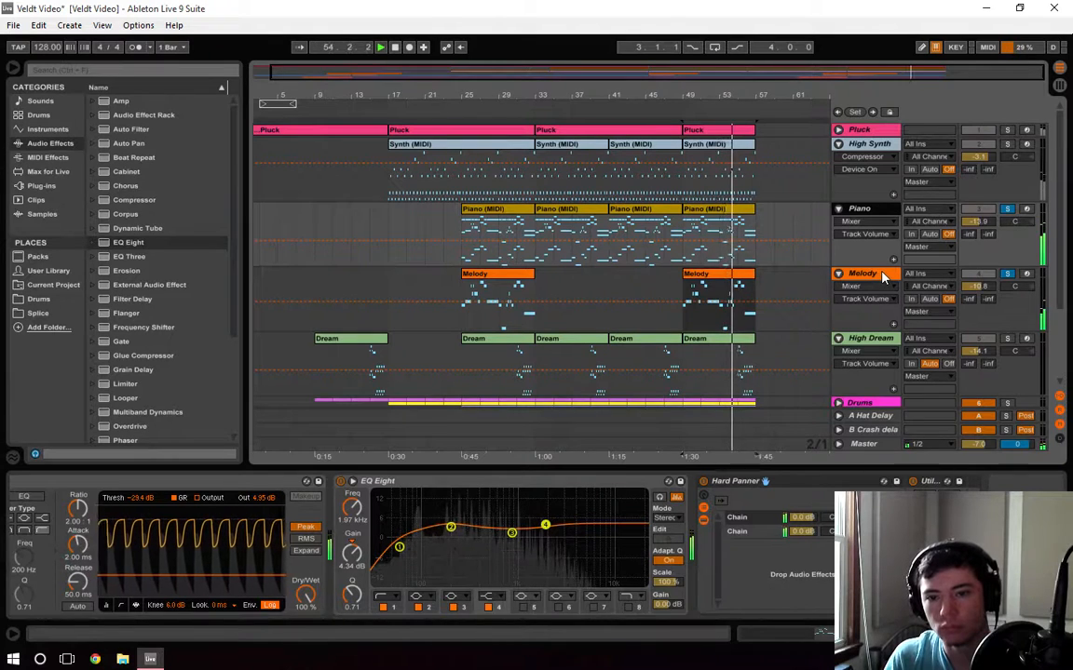
Stop playback and examine the Melody track's Serum settings, first Compressor and EQ Eight
{"action": "key", "text": "Up"}
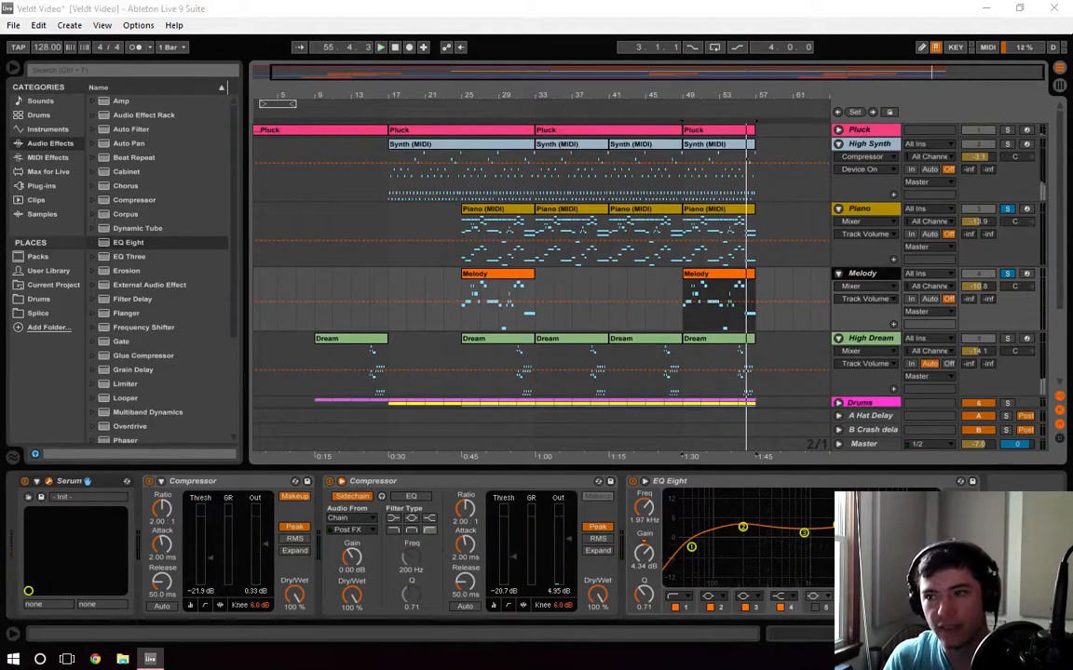
{"action": "left_click", "coordinate": [51, 482]}
{"action": "left_click_drag", "start_coordinate": [391, 56], "coordinate": [466, 58]}
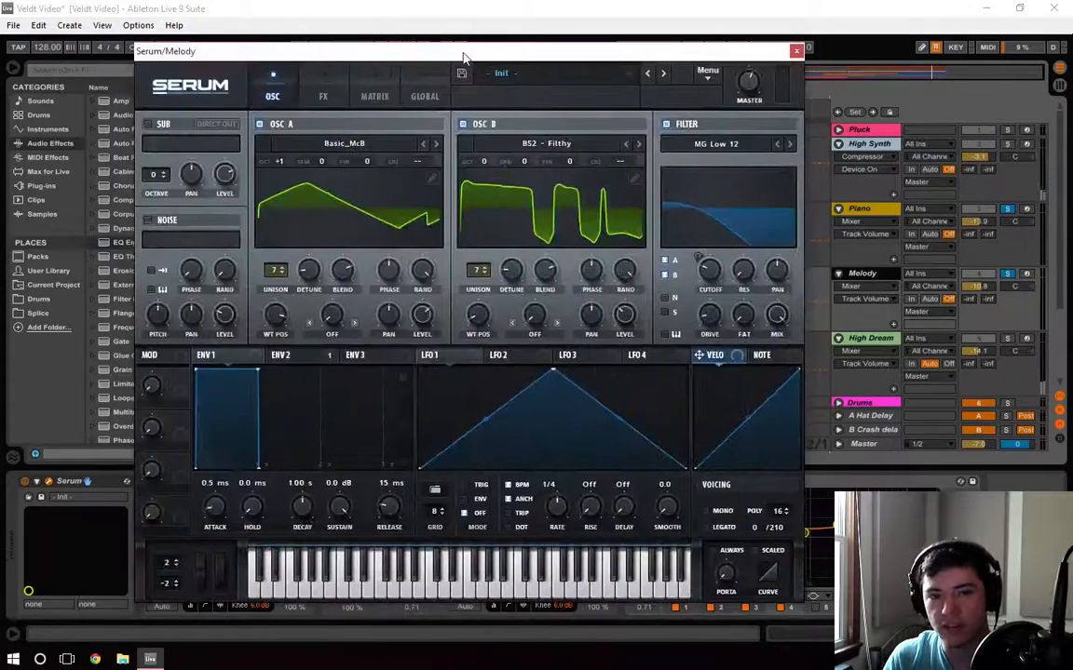
{"action": "left_click", "coordinate": [798, 52]}
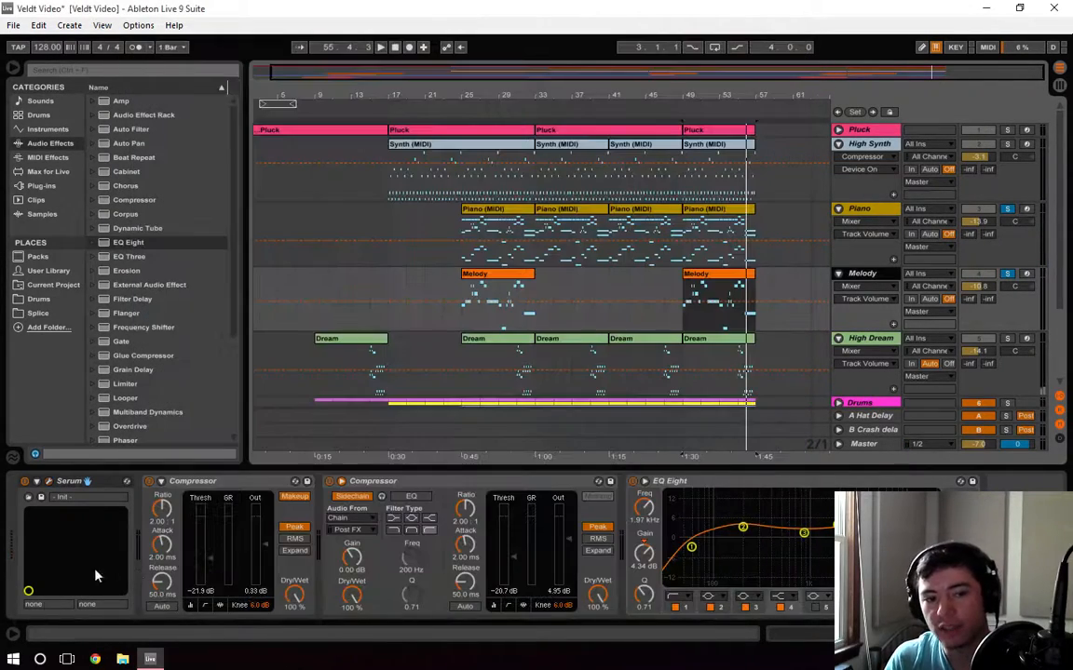
{"action": "left_click", "coordinate": [220, 489]}
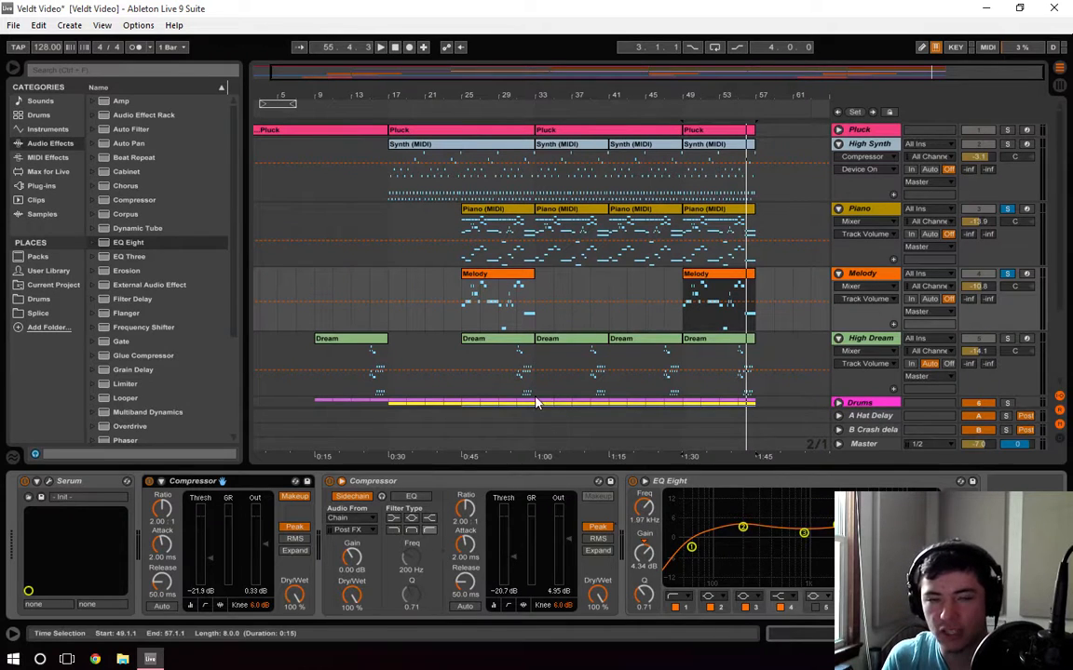
{"action": "left_click", "coordinate": [822, 504]}
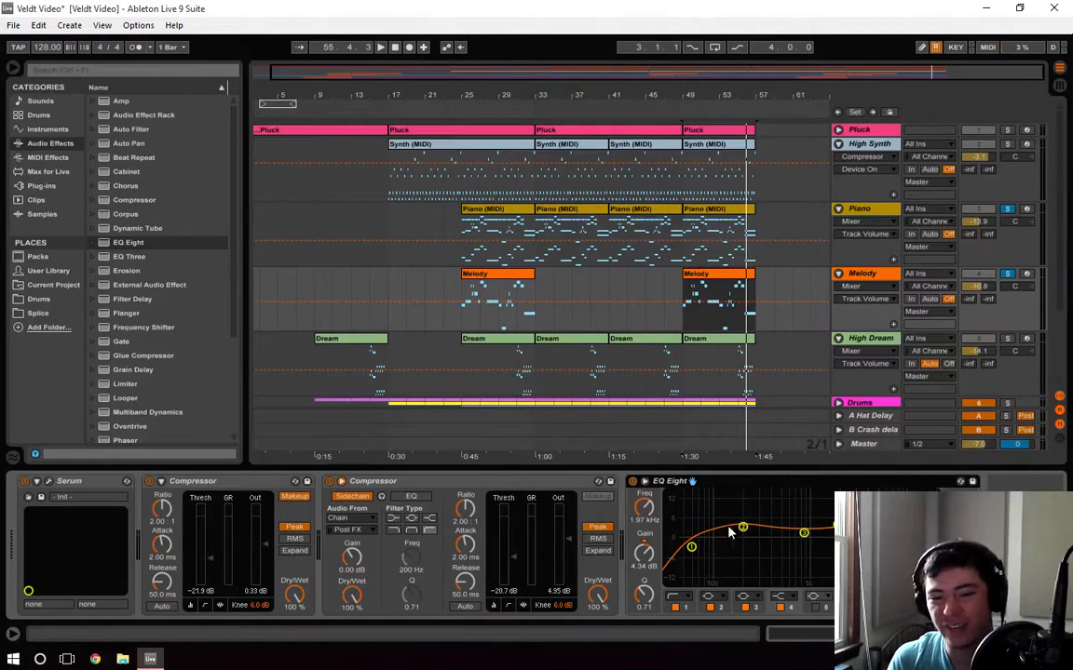
Turn off the Piano and Melody solos and play the full arrangement from about bar 9
{"action": "scroll", "coordinate": [898, 324], "scroll_direction": "down", "scroll_amount": 7}
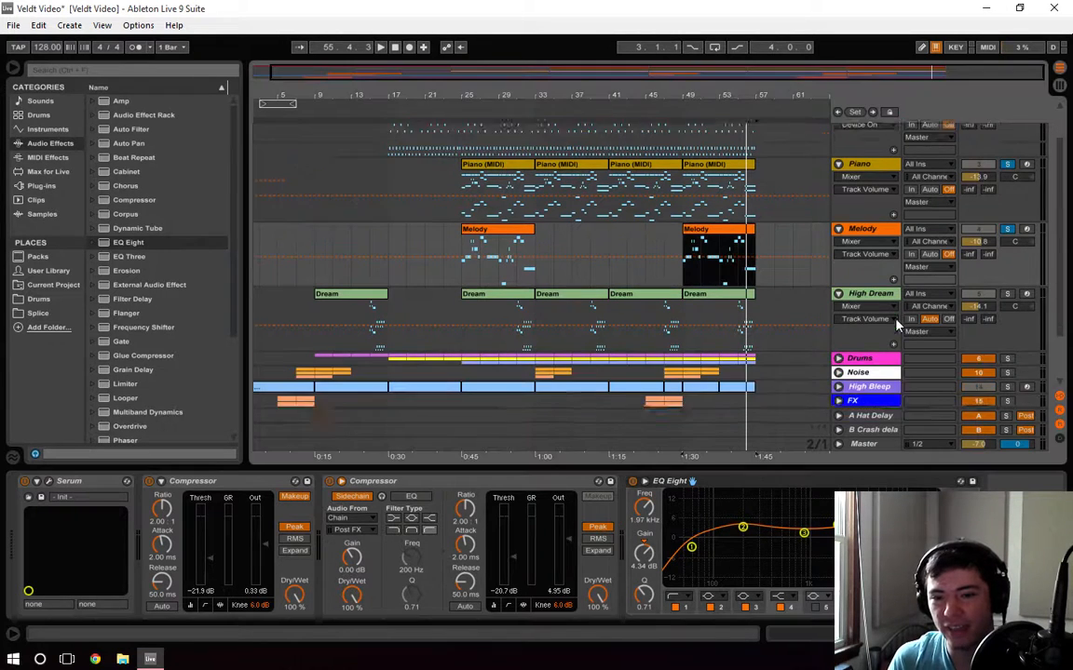
{"action": "scroll", "coordinate": [942, 304], "scroll_direction": "up", "scroll_amount": 3}
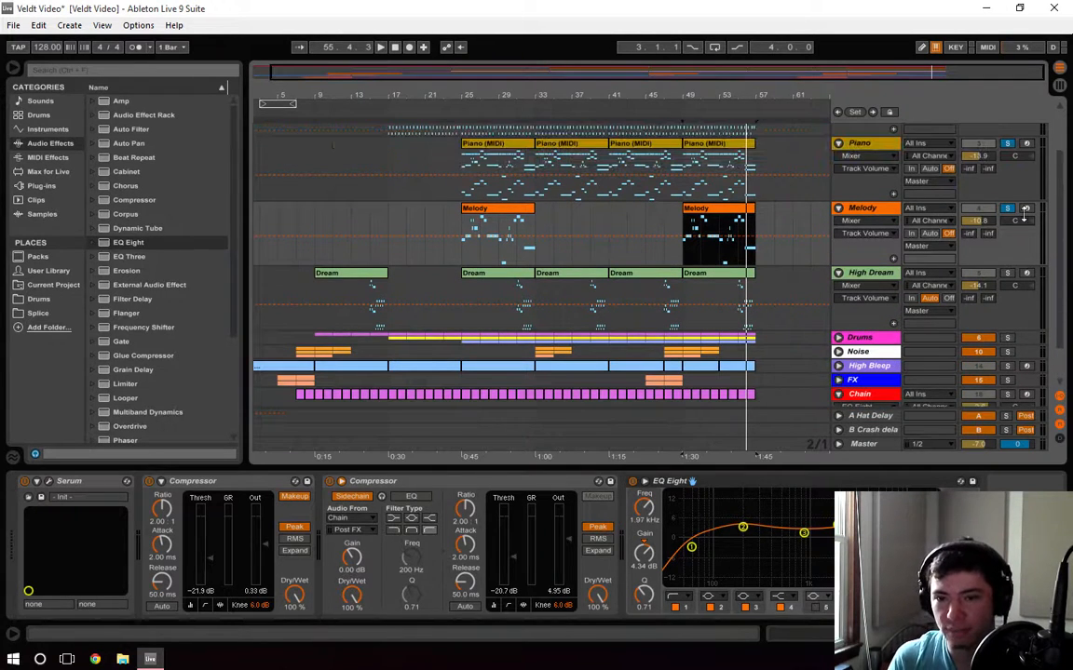
{"action": "scroll", "coordinate": [751, 282], "scroll_direction": "up", "scroll_amount": 2}
{"action": "left_click", "coordinate": [685, 186]}
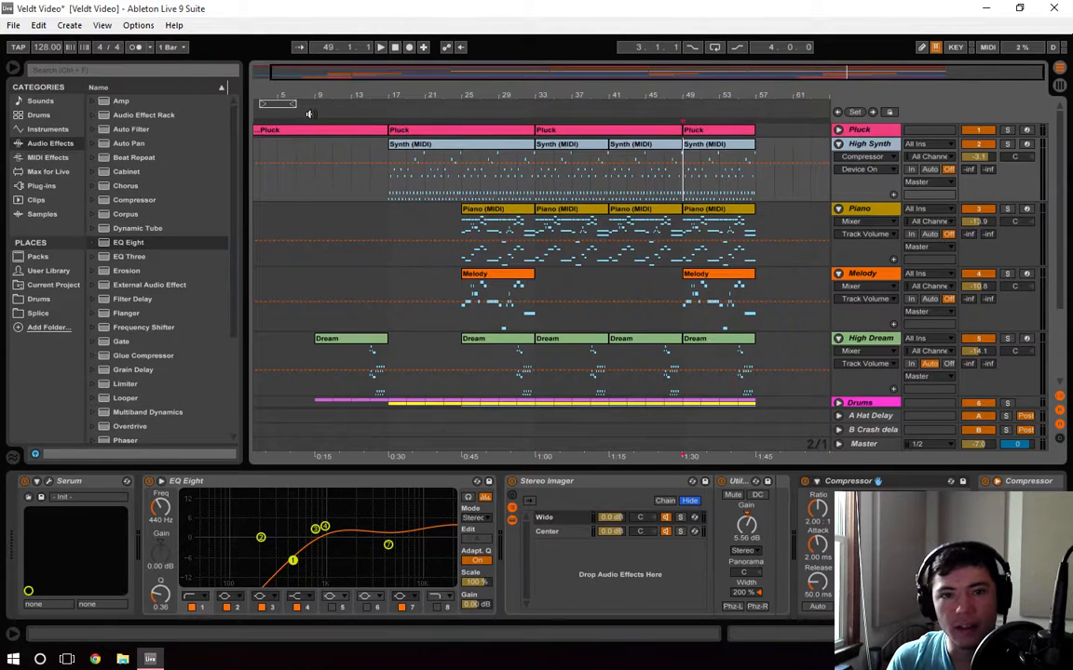
{"action": "left_click_drag", "start_coordinate": [382, 84], "coordinate": [398, 87]}
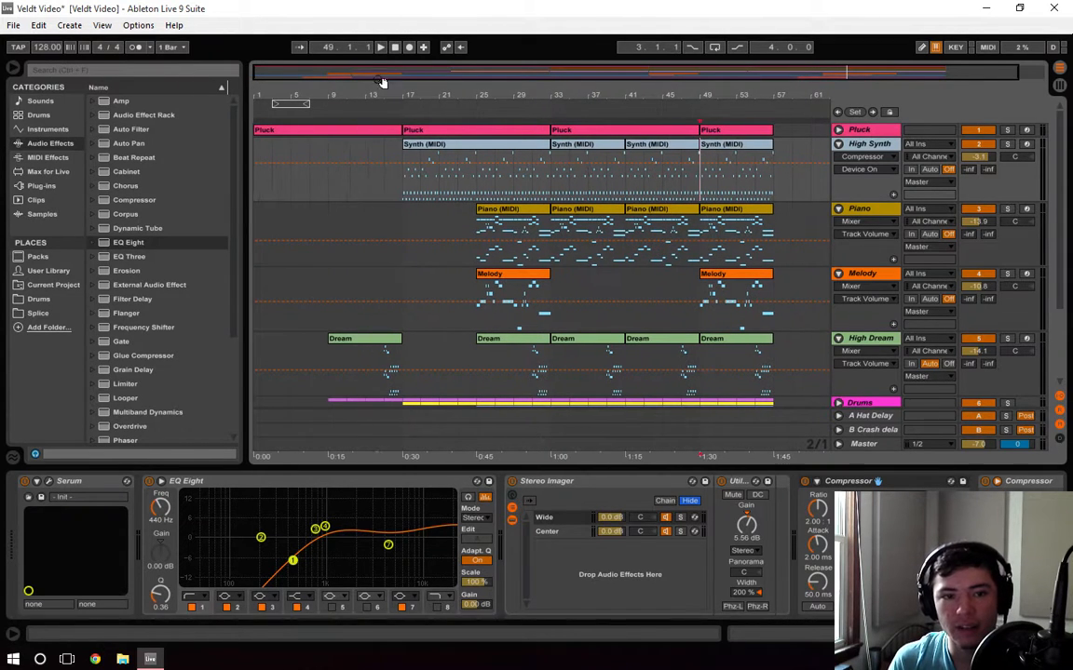
{"action": "left_click", "coordinate": [325, 102]}
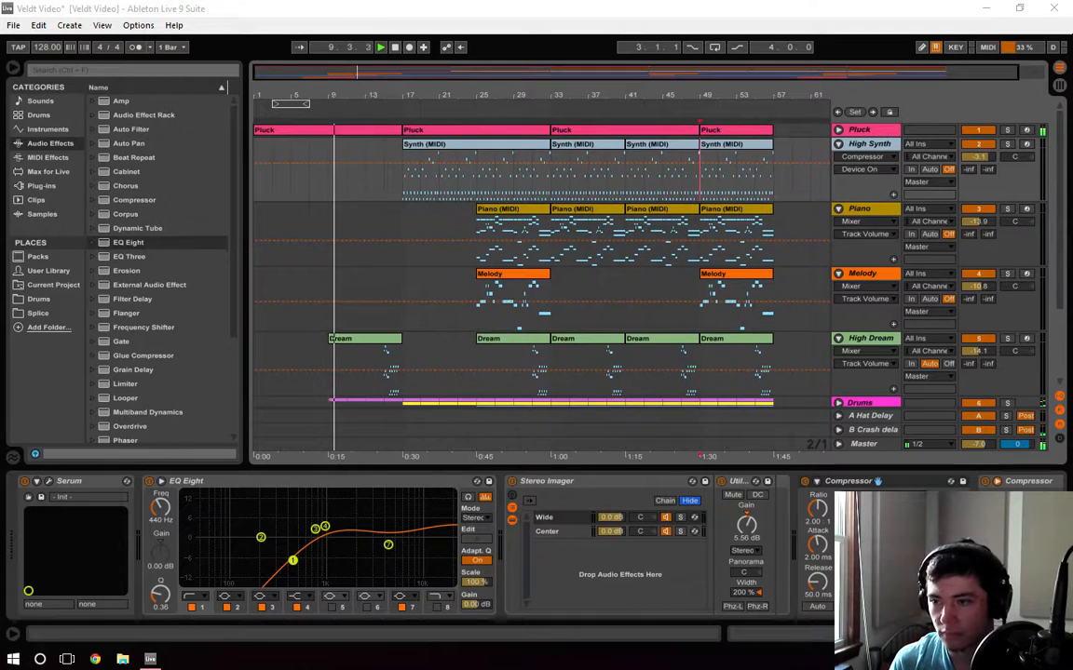
Fold the High Dream, Melody and Piano tracks in the arrangement
{"action": "scroll", "coordinate": [708, 316], "scroll_direction": "down", "scroll_amount": 4}
{"action": "scroll", "coordinate": [642, 285], "scroll_direction": "up", "scroll_amount": 4}
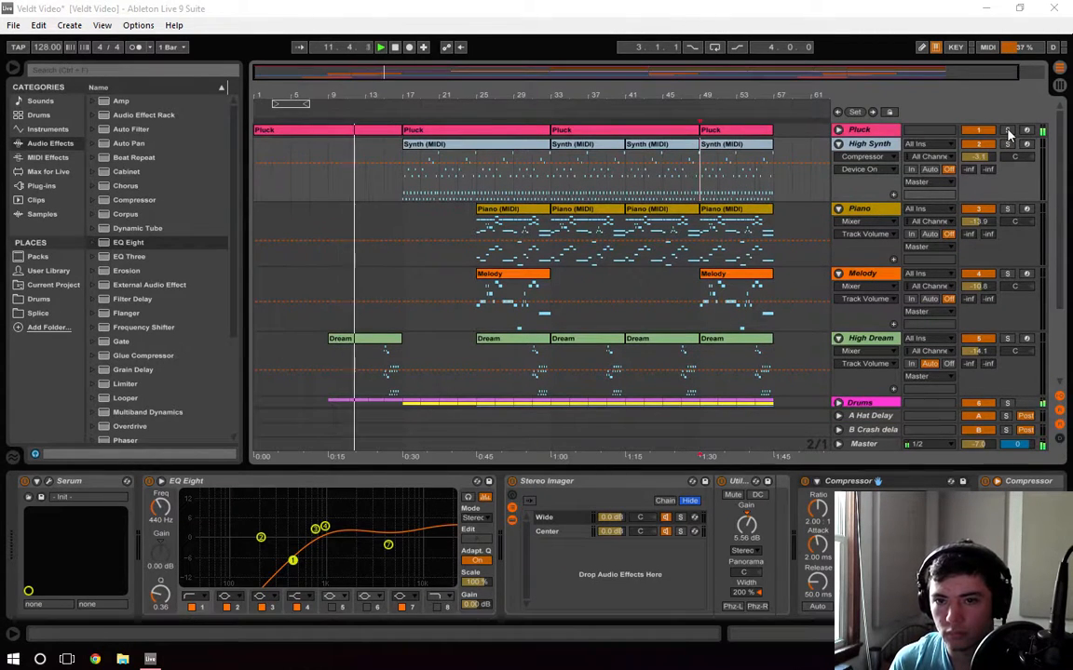
{"action": "scroll", "coordinate": [467, 265], "scroll_direction": "down", "scroll_amount": 4}
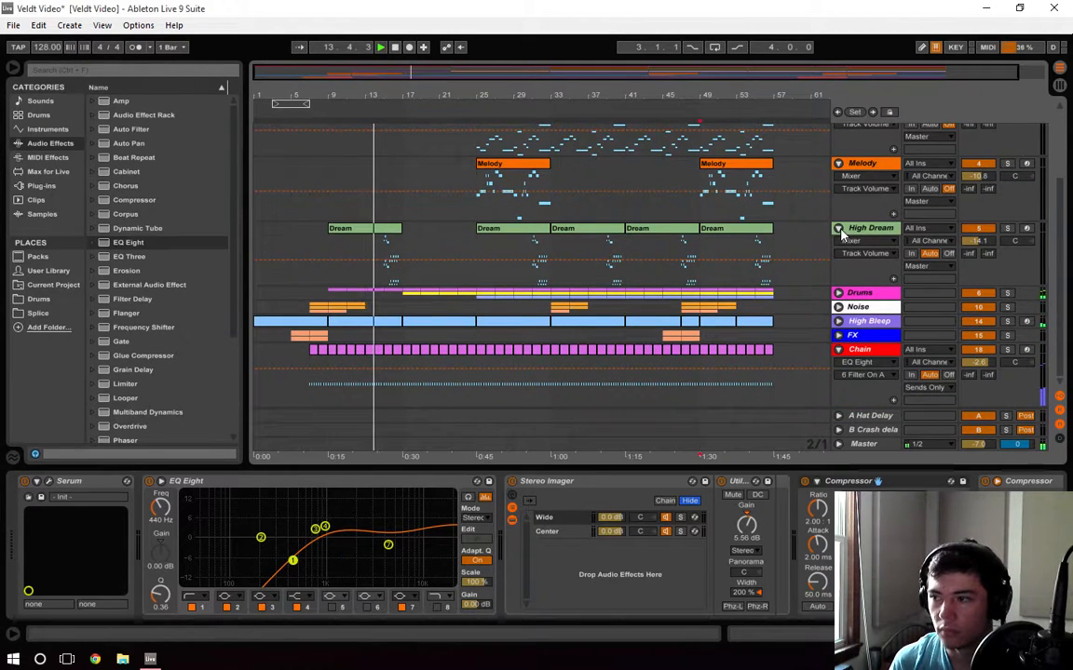
{"action": "left_click", "coordinate": [838, 228]}
{"action": "left_click", "coordinate": [838, 191]}
{"action": "left_click", "coordinate": [838, 188]}
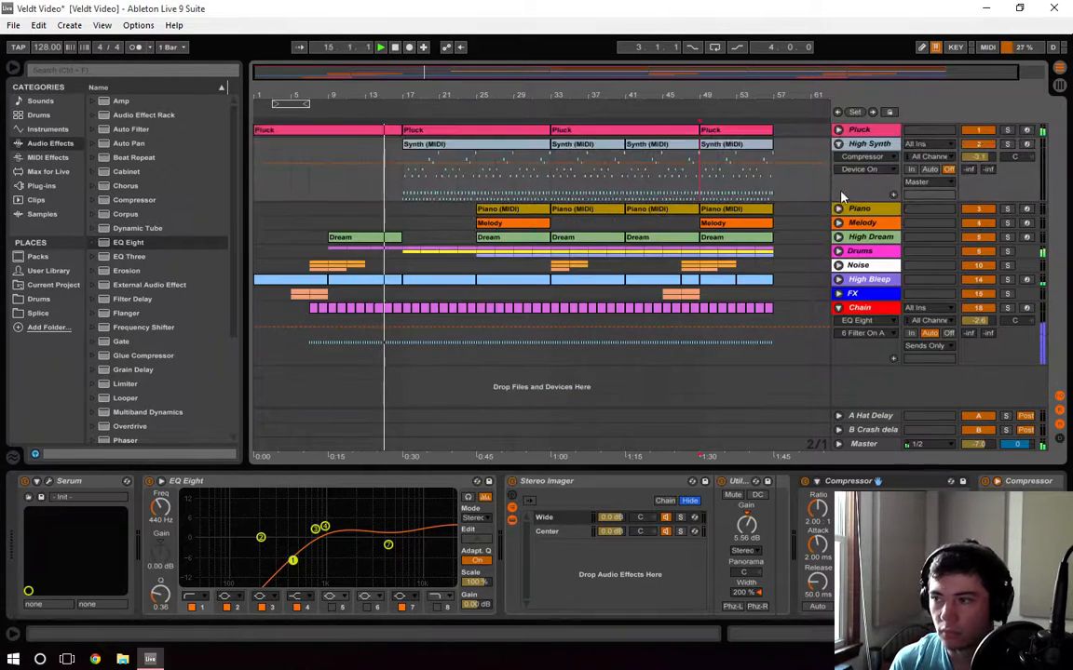
Unfold the Pluck, Piano, Melody and High Dream tracks in the arrangement while playback continues
{"action": "left_click", "coordinate": [839, 131]}
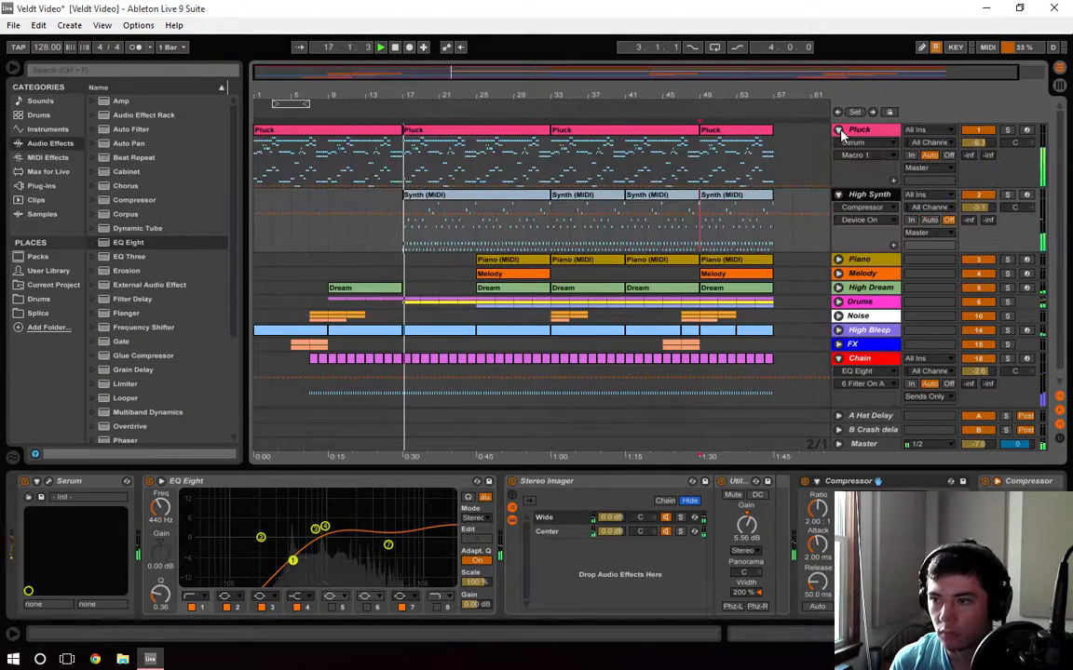
{"action": "left_click", "coordinate": [838, 259]}
{"action": "left_click", "coordinate": [839, 326]}
{"action": "scroll", "coordinate": [842, 333], "scroll_direction": "down", "scroll_amount": 3}
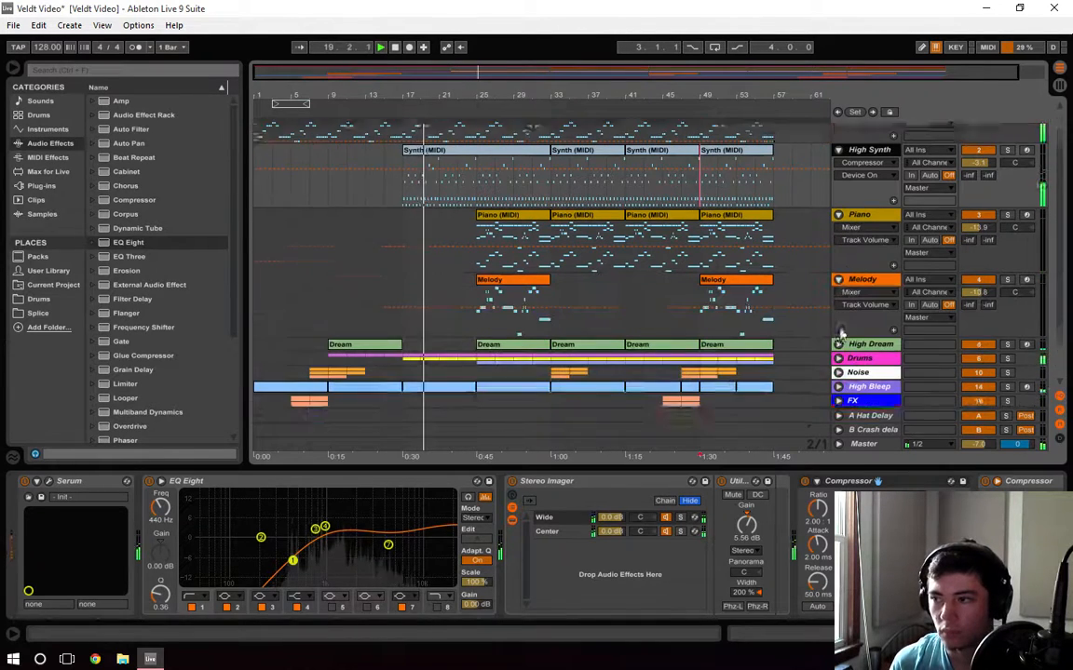
{"action": "left_click", "coordinate": [838, 329]}
Unfold the Drums and Noise groups in the arrangement
{"action": "scroll", "coordinate": [844, 343], "scroll_direction": "down", "scroll_amount": 1}
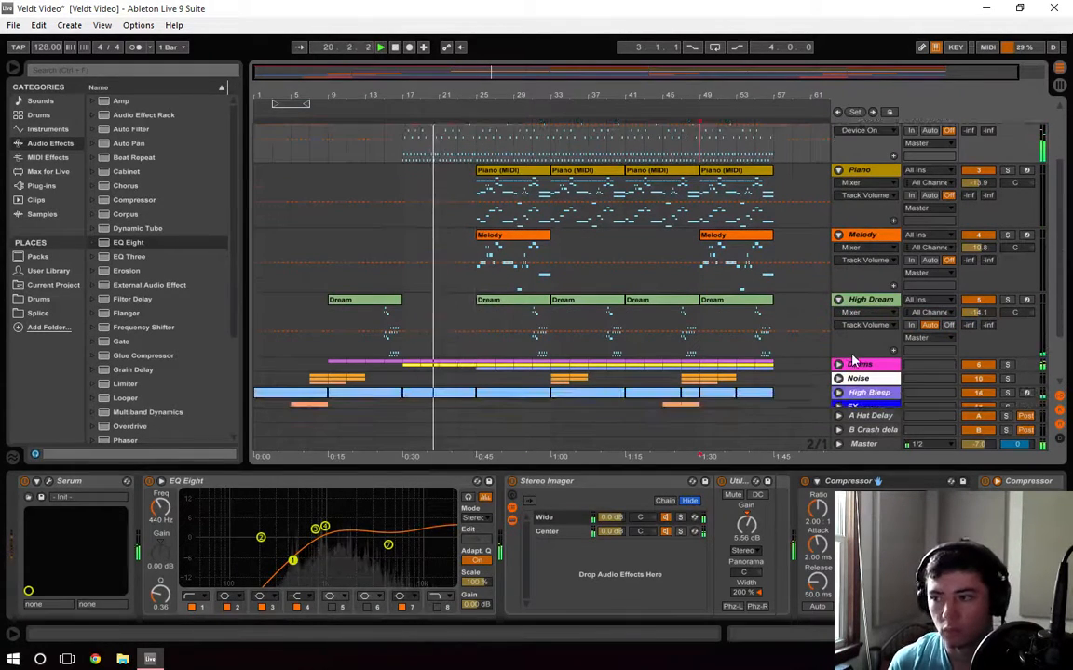
{"action": "left_click", "coordinate": [838, 379]}
{"action": "scroll", "coordinate": [838, 366], "scroll_direction": "down", "scroll_amount": 4}
{"action": "scroll", "coordinate": [839, 359], "scroll_direction": "down", "scroll_amount": 1}
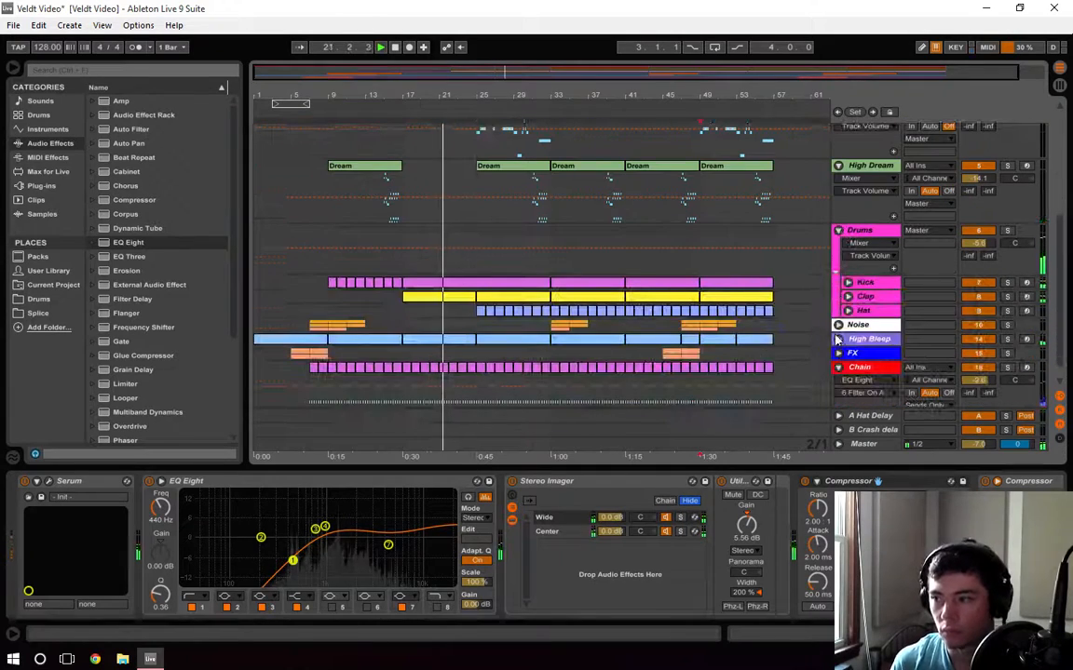
{"action": "left_click", "coordinate": [838, 324]}
Unfold the High Bleep track and the FX group in the arrangement
{"action": "scroll", "coordinate": [843, 347], "scroll_direction": "down", "scroll_amount": 1}
{"action": "scroll", "coordinate": [842, 346], "scroll_direction": "down", "scroll_amount": 4}
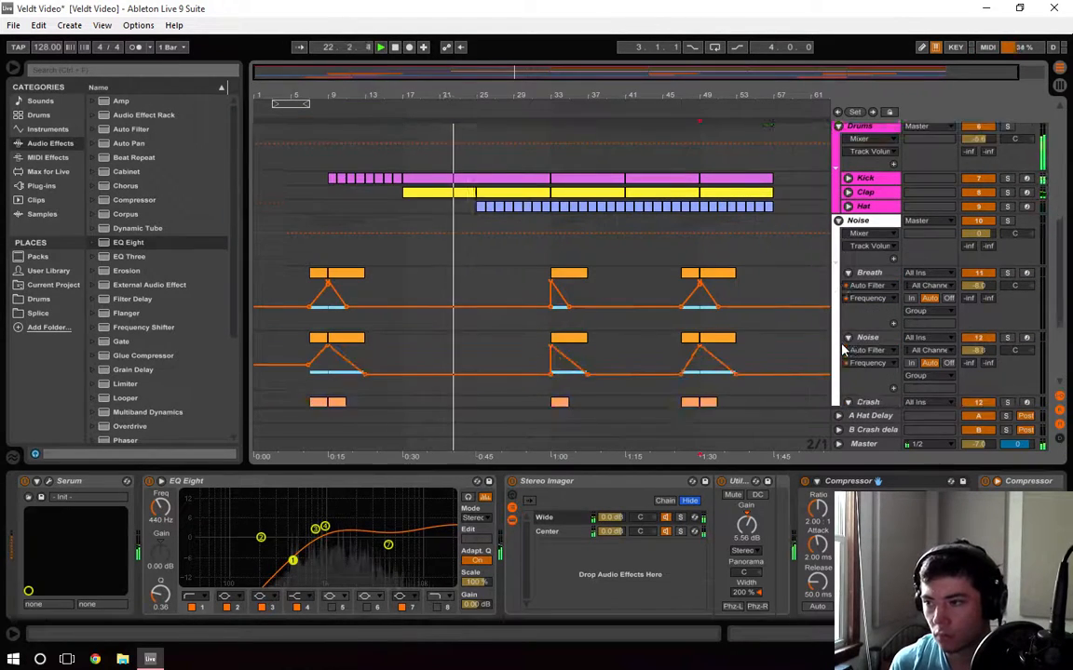
{"action": "left_click", "coordinate": [838, 333]}
{"action": "scroll", "coordinate": [838, 331], "scroll_direction": "down", "scroll_amount": 1}
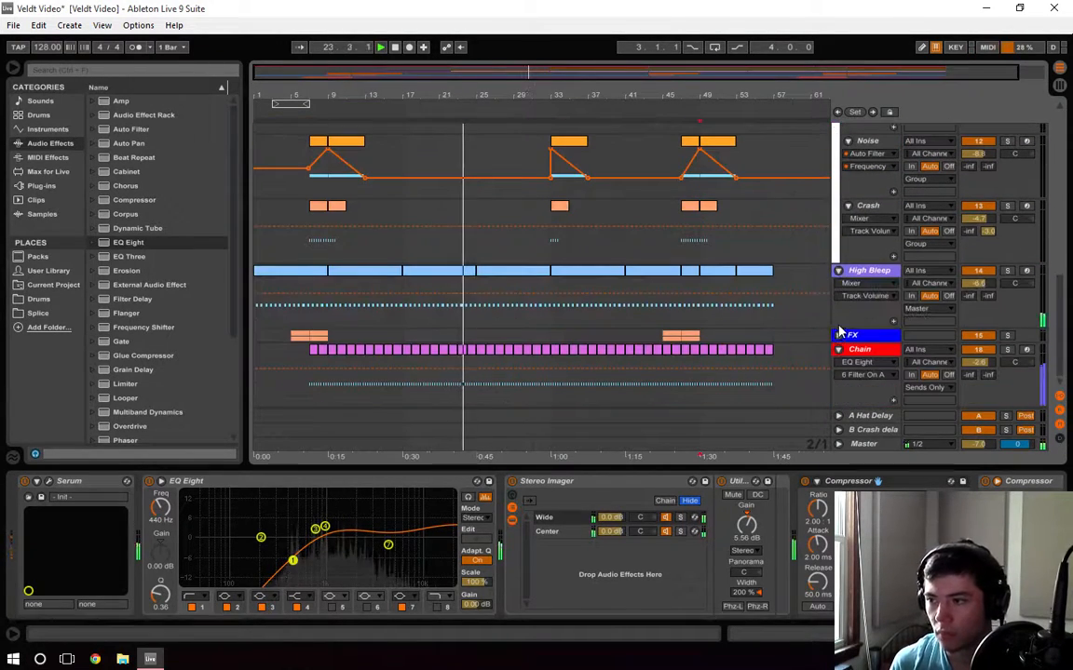
{"action": "left_click", "coordinate": [838, 335]}
{"action": "scroll", "coordinate": [841, 341], "scroll_direction": "down", "scroll_amount": 3}
{"action": "scroll", "coordinate": [843, 336], "scroll_direction": "down", "scroll_amount": 2}
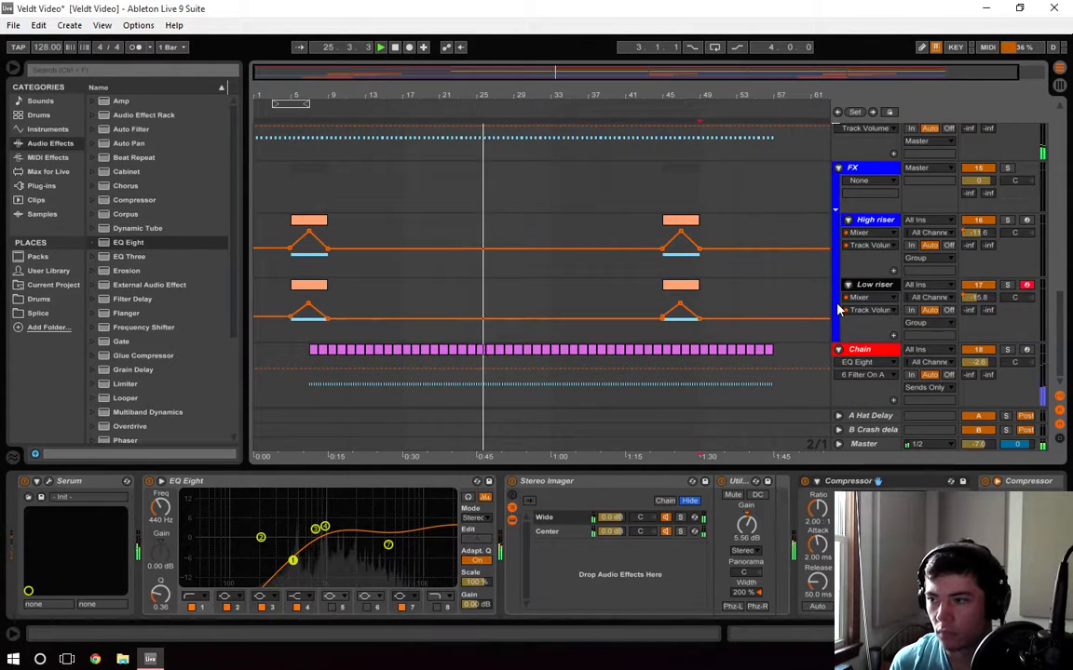
Return to the Pluck track and hide the device detail view to enlarge the arrangement
{"action": "scroll", "coordinate": [843, 321], "scroll_direction": "up", "scroll_amount": 8}
{"action": "scroll", "coordinate": [841, 307], "scroll_direction": "up", "scroll_amount": 6}
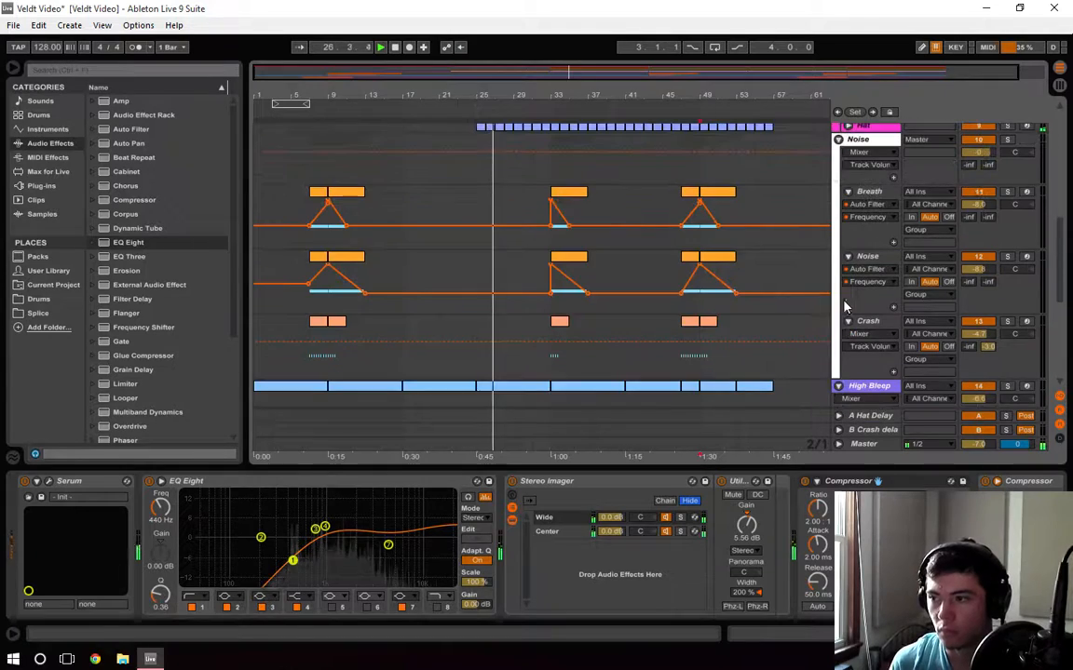
{"action": "scroll", "coordinate": [844, 304], "scroll_direction": "up", "scroll_amount": 6}
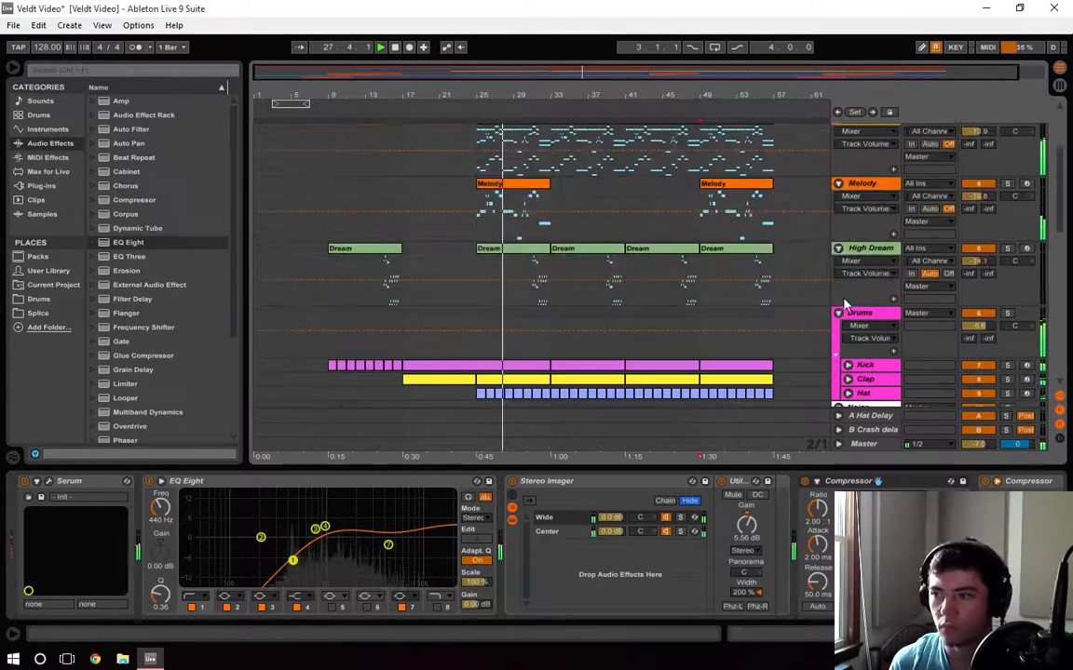
{"action": "scroll", "coordinate": [845, 303], "scroll_direction": "up", "scroll_amount": 2}
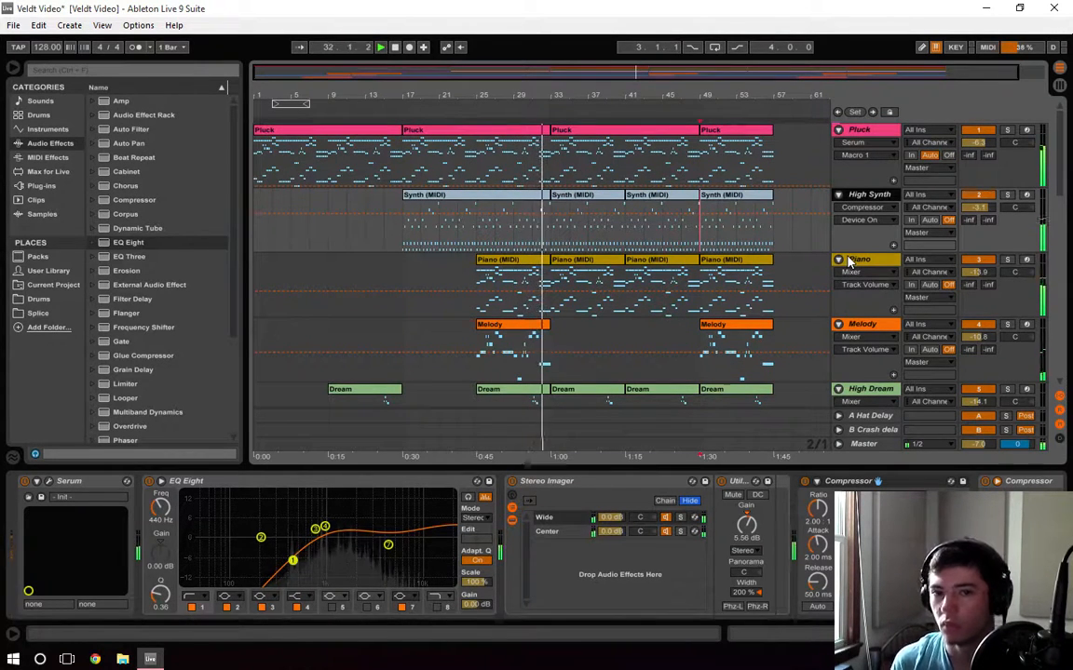
{"action": "left_click", "coordinate": [1059, 634]}
Examine the clips, notes and automation of all unfolded tracks, down to the FX risers and Chain, during playback
{"action": "scroll", "coordinate": [735, 407], "scroll_direction": "down", "scroll_amount": 3}
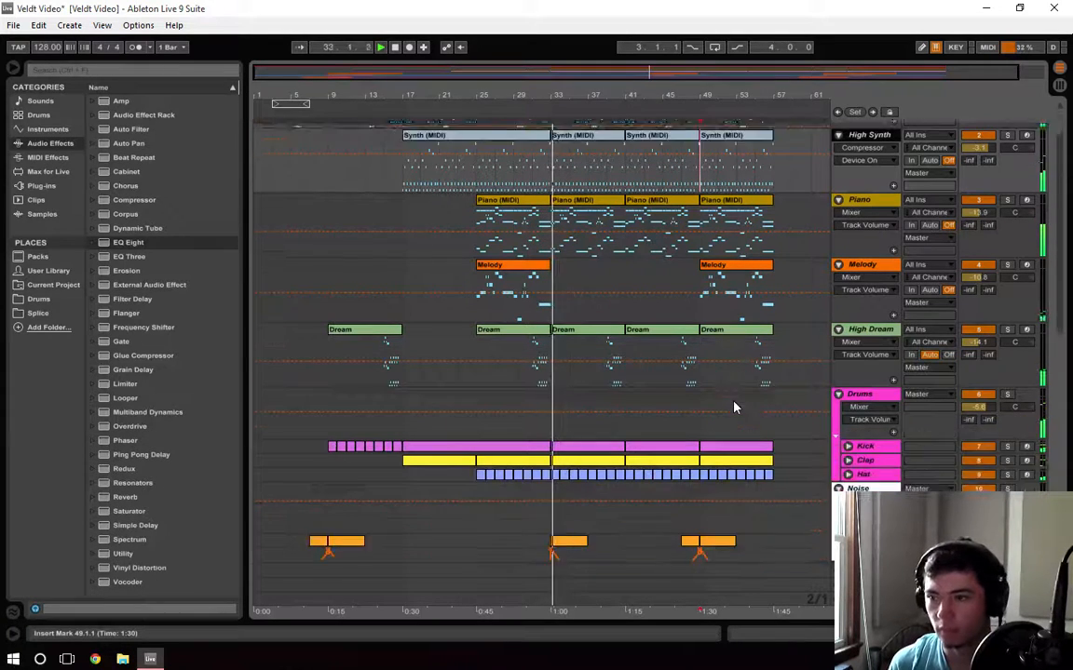
{"action": "scroll", "coordinate": [735, 407], "scroll_direction": "up", "scroll_amount": 3}
{"action": "scroll", "coordinate": [735, 407], "scroll_direction": "down", "scroll_amount": 8}
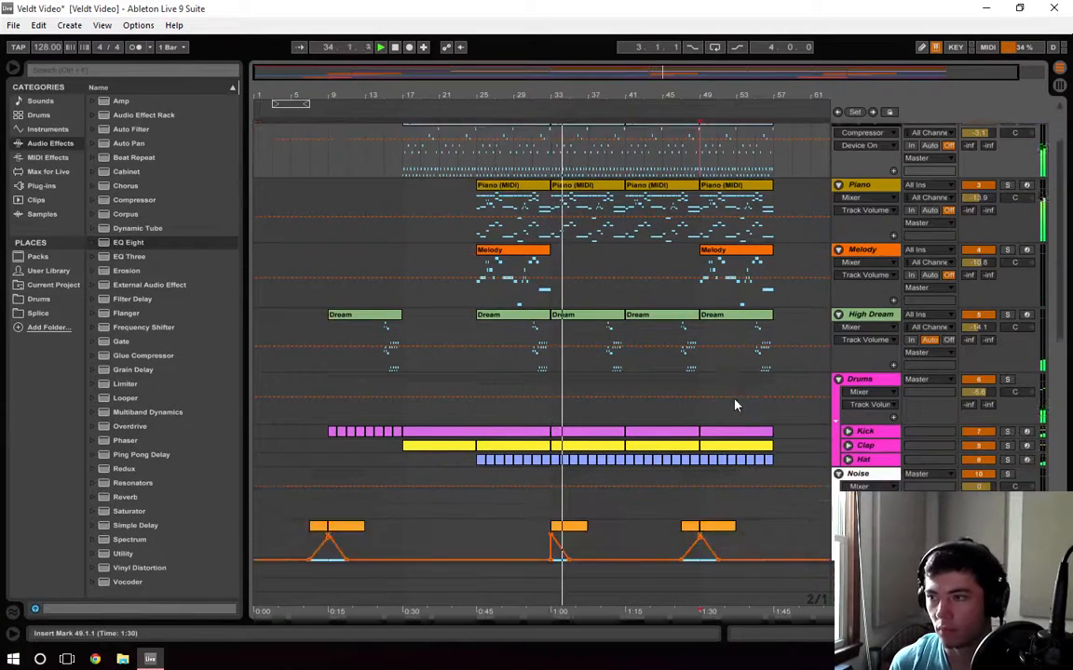
{"action": "scroll", "coordinate": [735, 406], "scroll_direction": "down", "scroll_amount": 10}
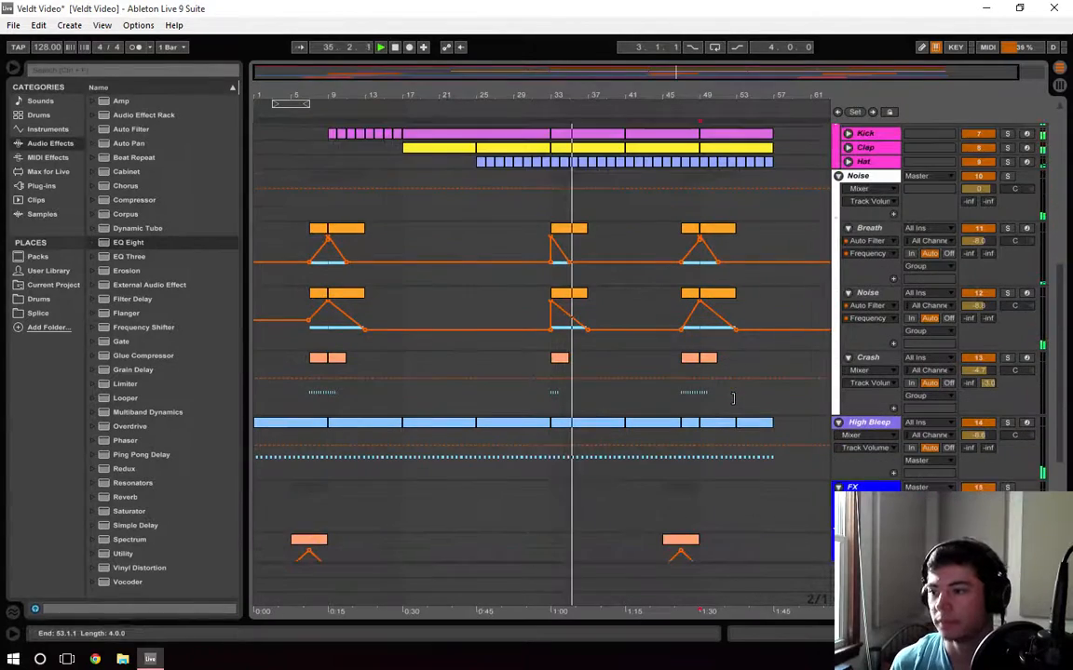
{"action": "scroll", "coordinate": [735, 405], "scroll_direction": "down", "scroll_amount": 2}
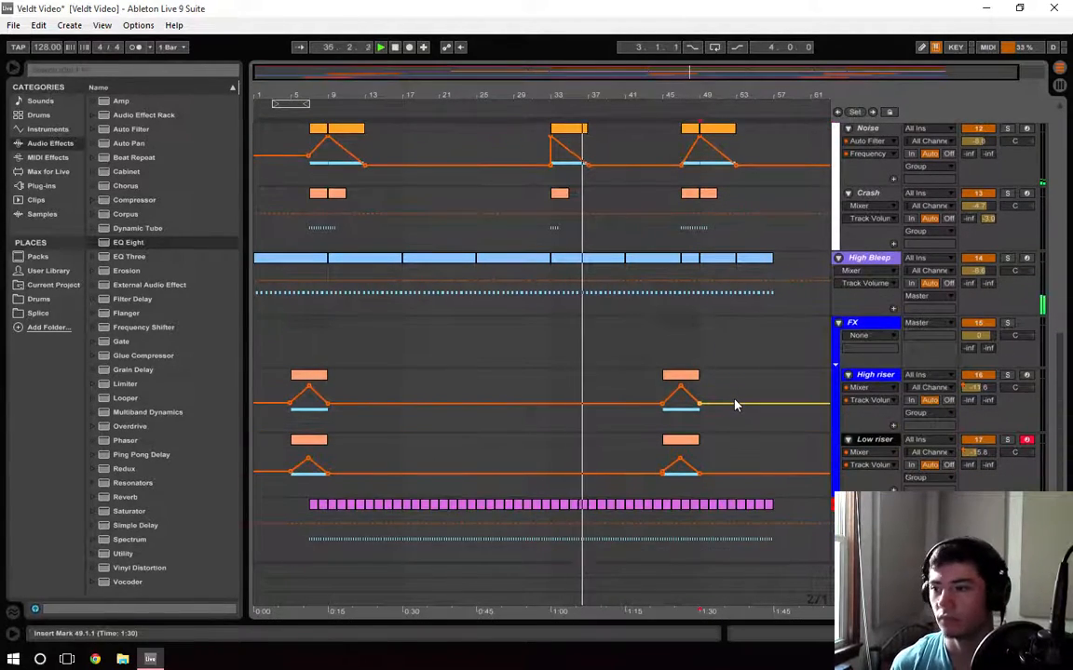
{"action": "scroll", "coordinate": [743, 401], "scroll_direction": "up", "scroll_amount": 10}
{"action": "scroll", "coordinate": [743, 400], "scroll_direction": "up", "scroll_amount": 11}
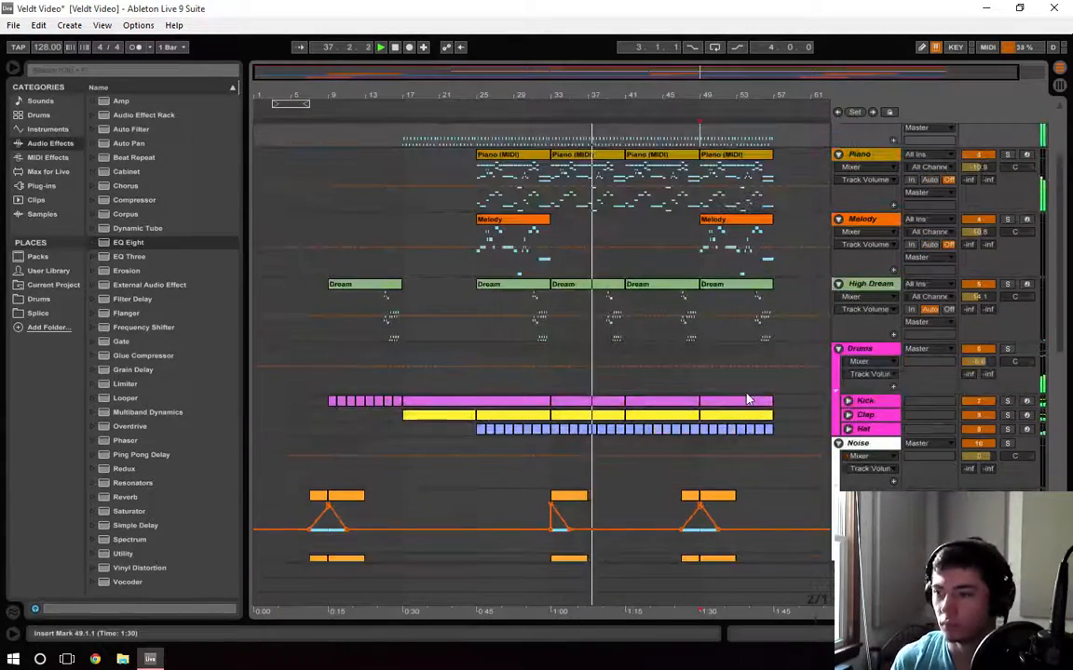